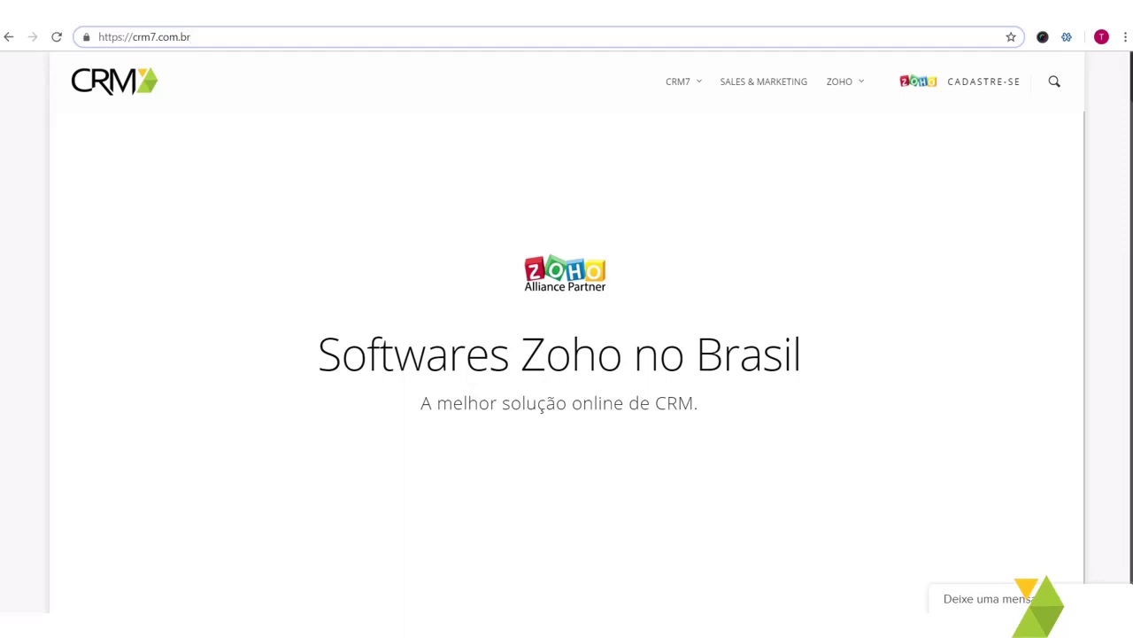
# Step: Load Zoho Books in Chrome from the books.zoho.com suggestion
pyautogui.click(180, 38)
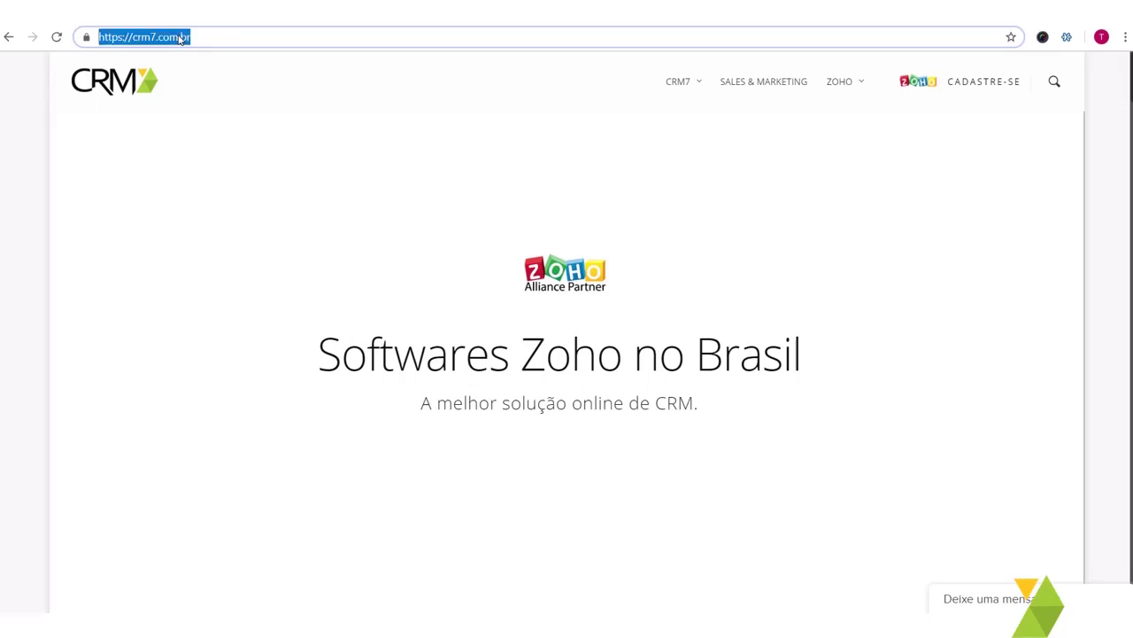
pyautogui.write('books')
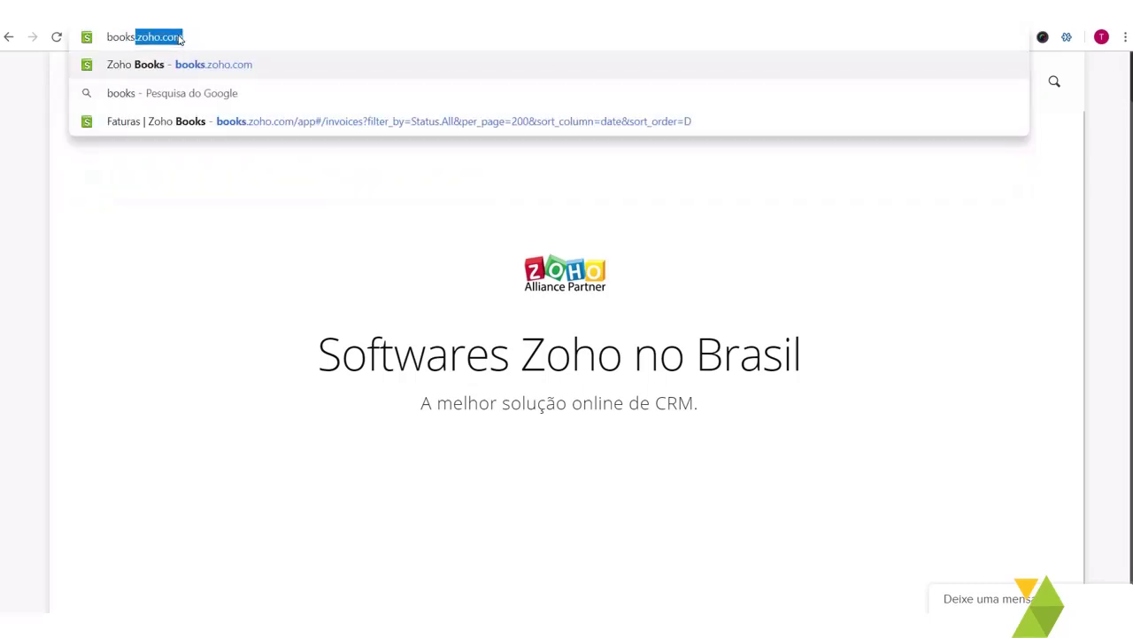
pyautogui.press('Return')
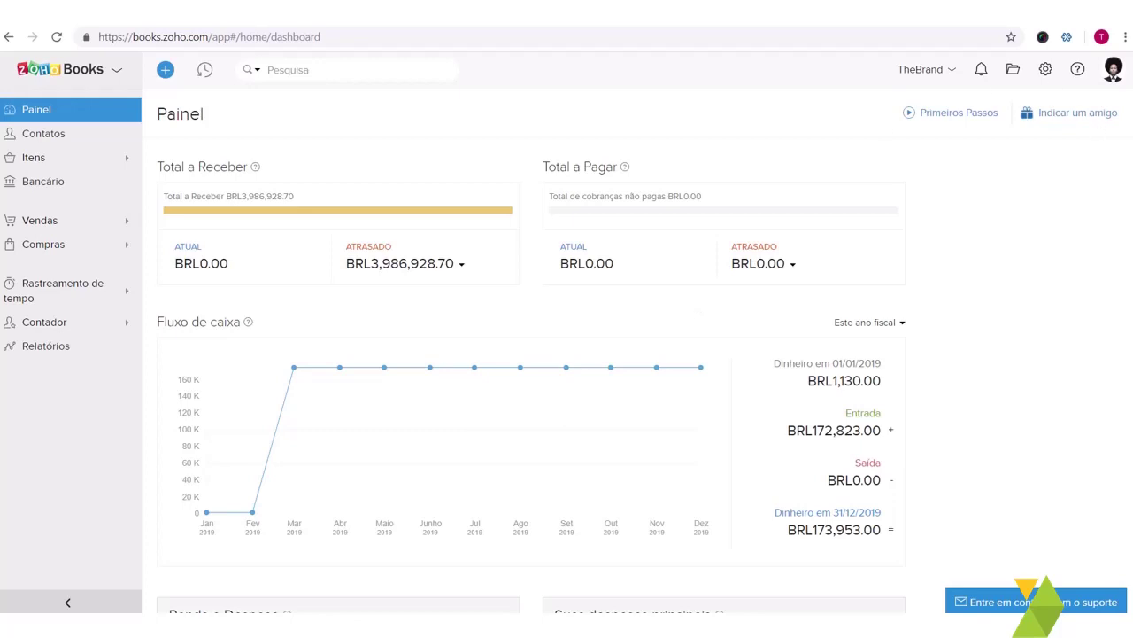
pyautogui.scroll(-1, 645, 312)
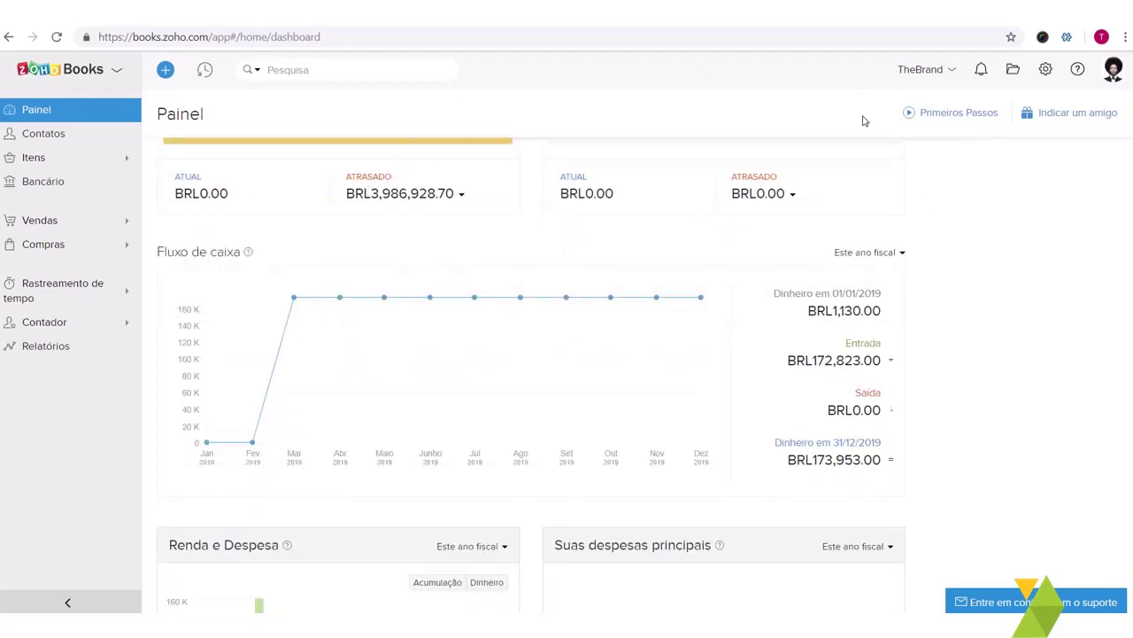
pyautogui.scroll(1, 712, 295)
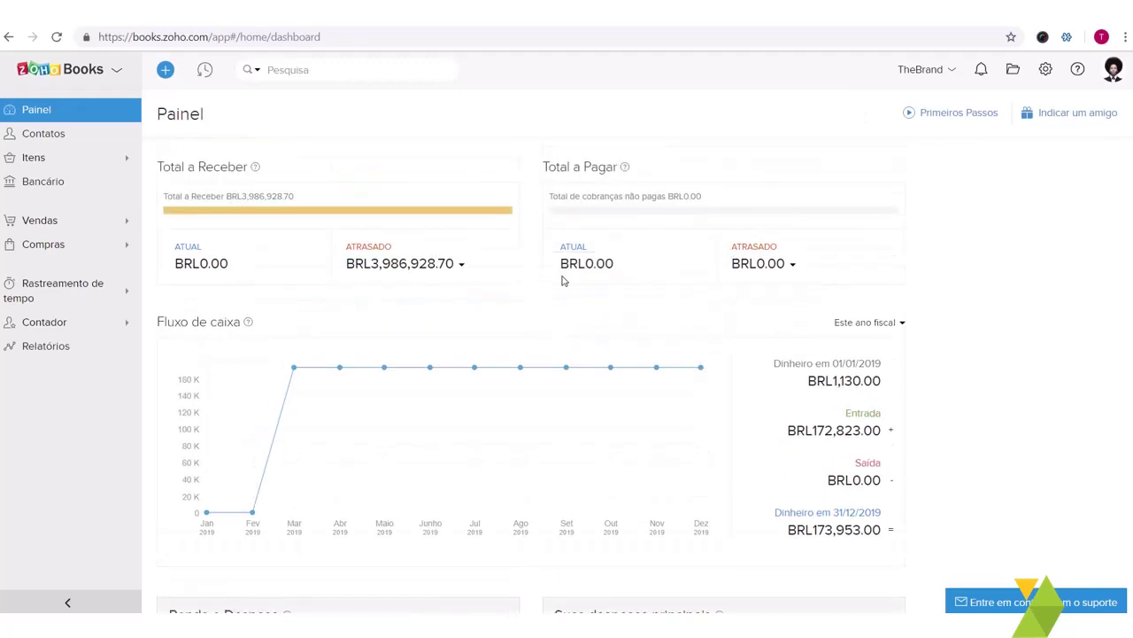
pyautogui.scroll(-3, 626, 462)
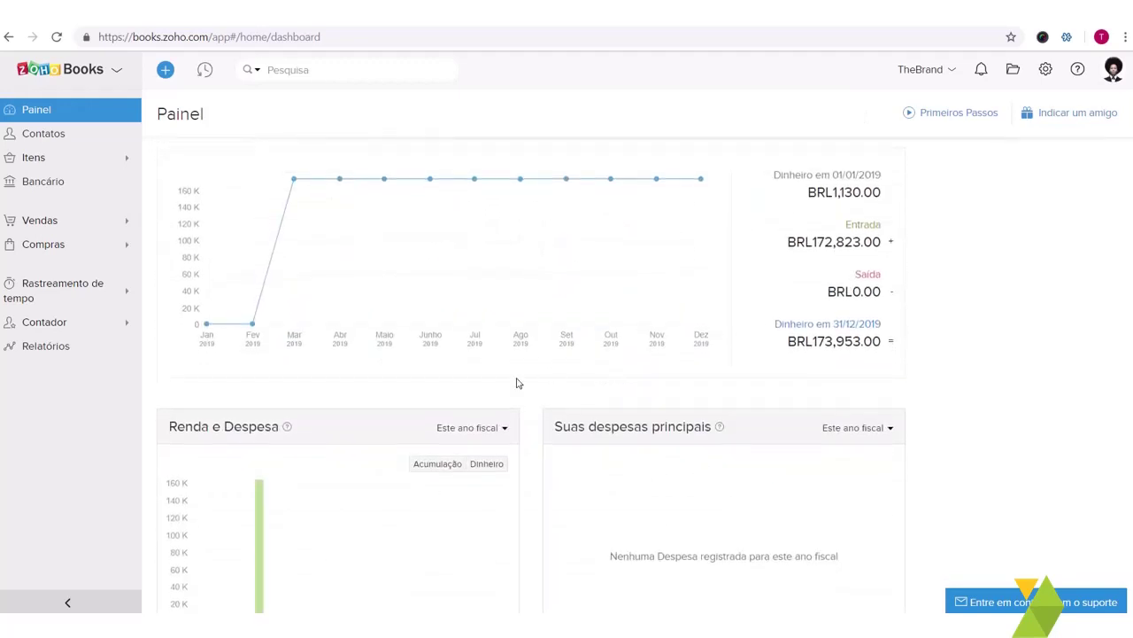
pyautogui.scroll(2, 518, 383)
pyautogui.scroll(-5, 518, 382)
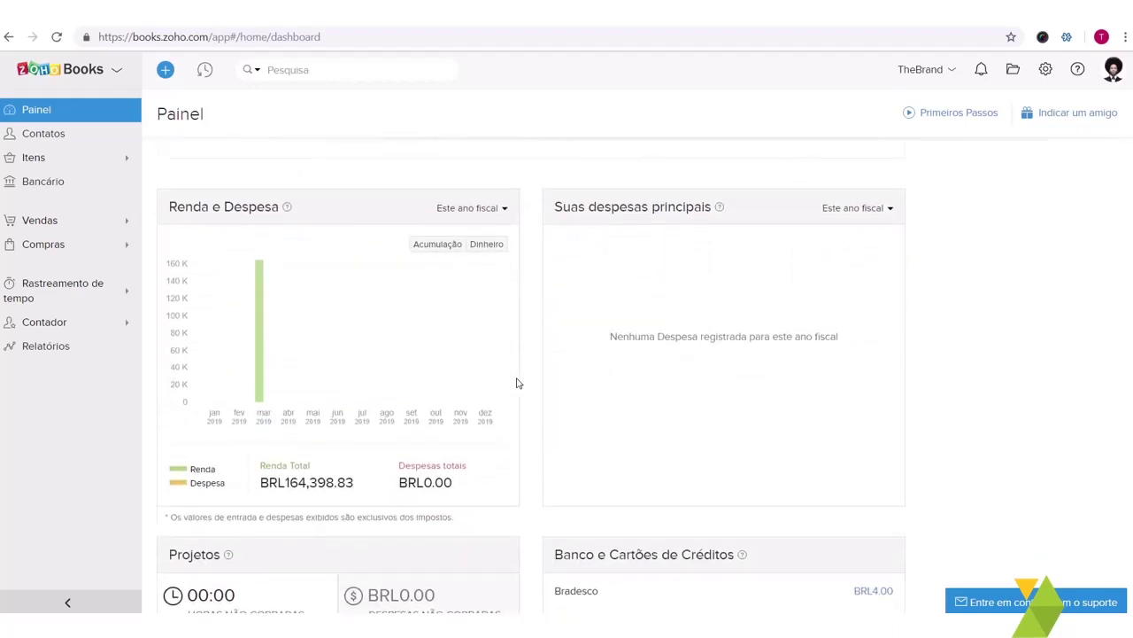
pyautogui.scroll(-2, 580, 390)
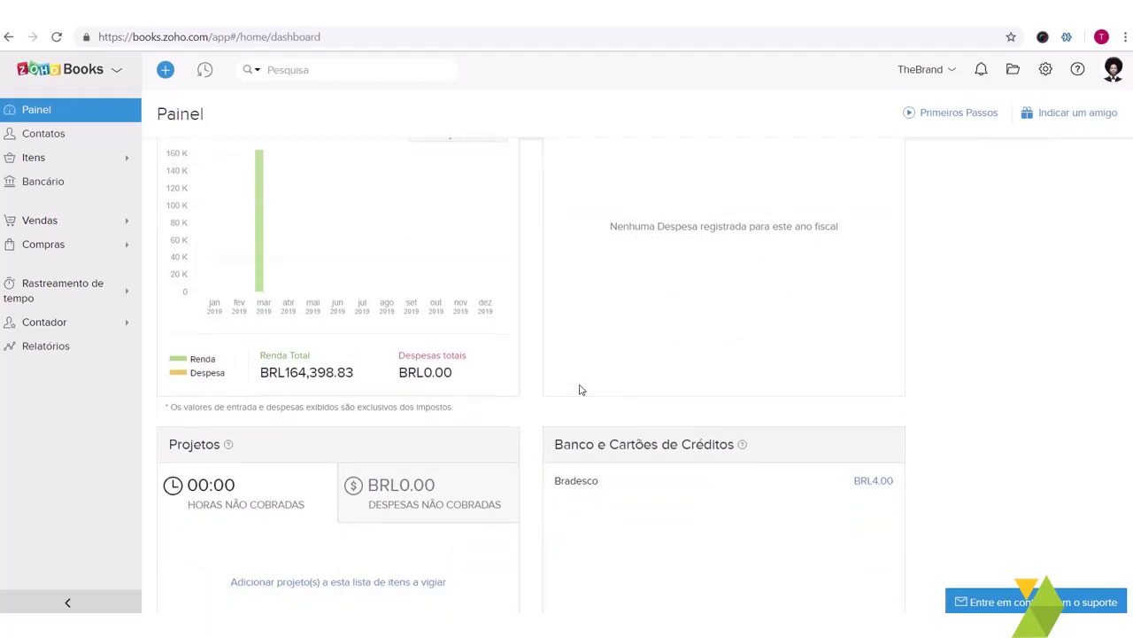
pyautogui.scroll(-1, 581, 389)
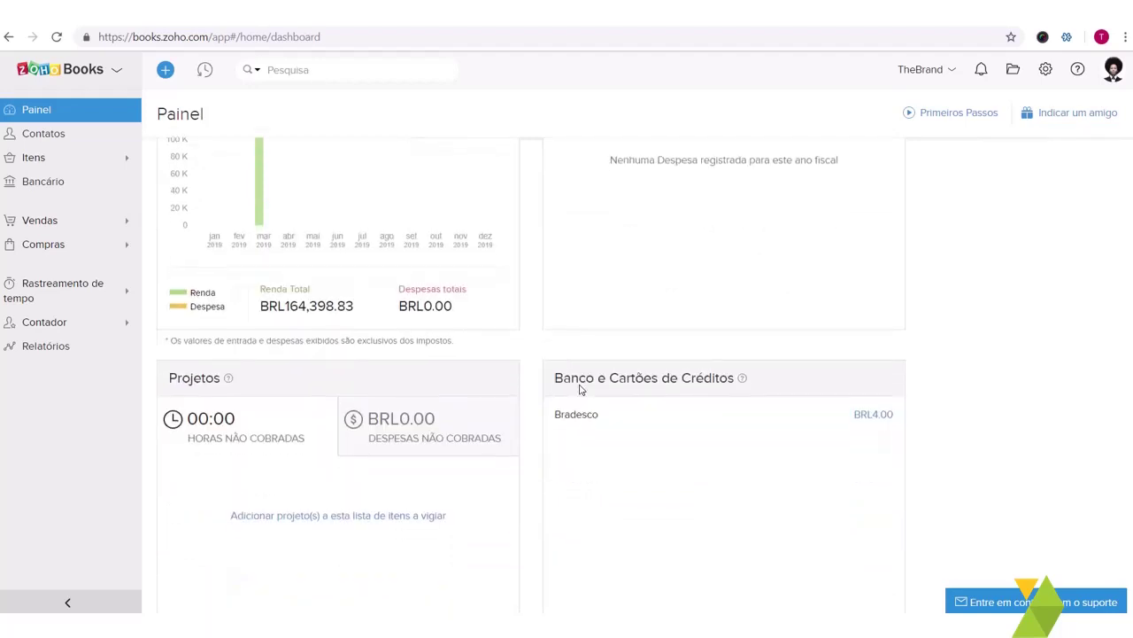
pyautogui.scroll(4, 583, 404)
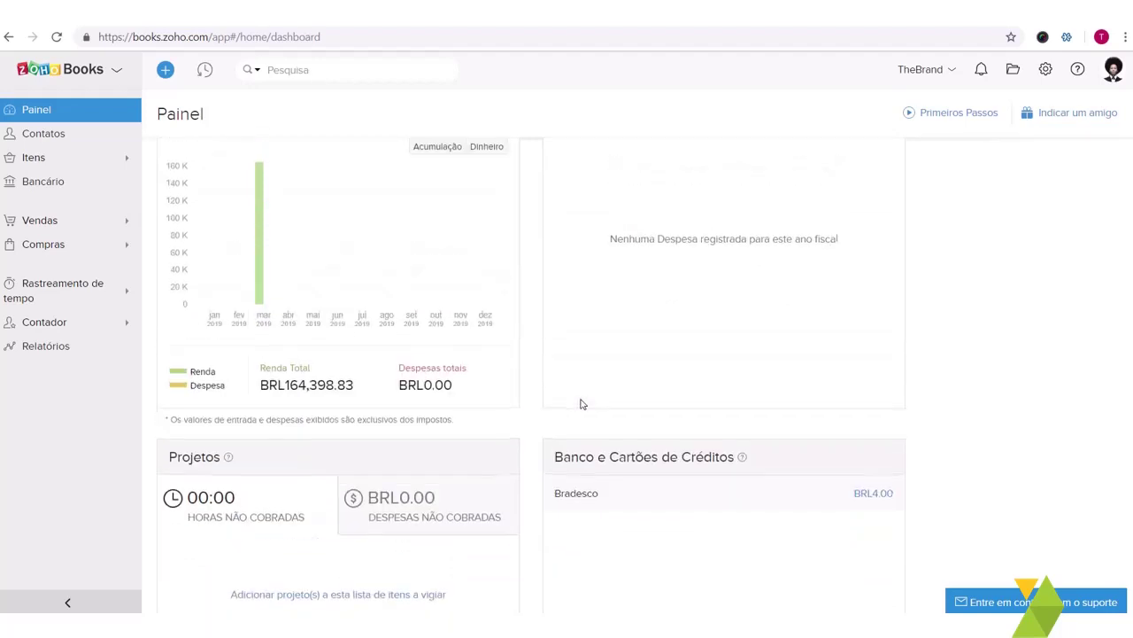
pyautogui.scroll(6, 583, 404)
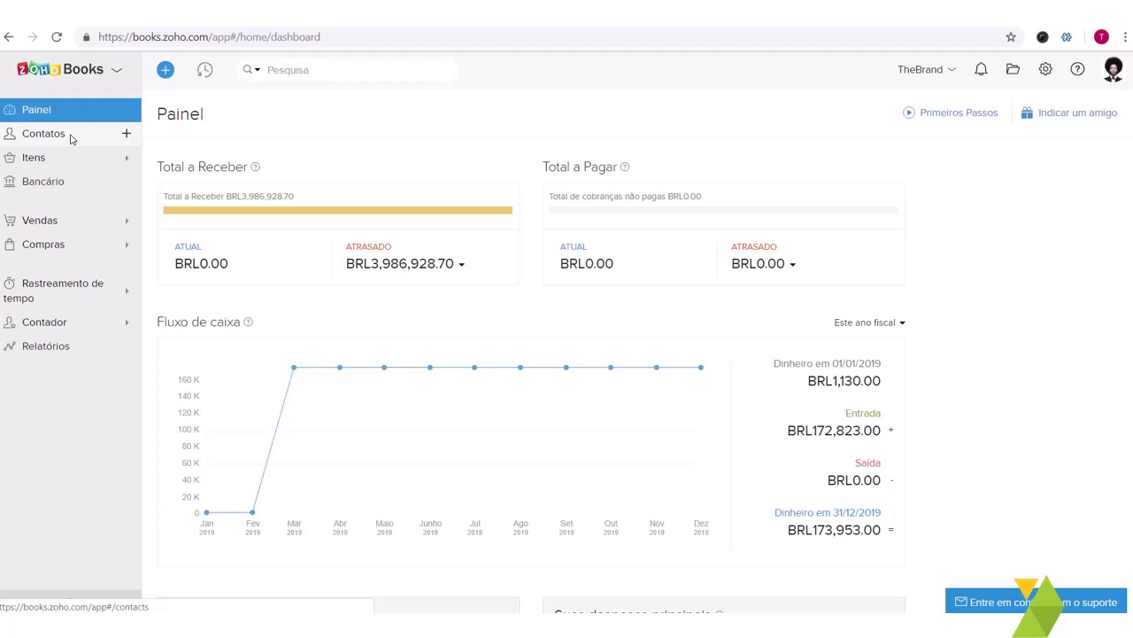
# Step: Open the Contatos list and scroll through the contacts
pyautogui.click(43, 134)
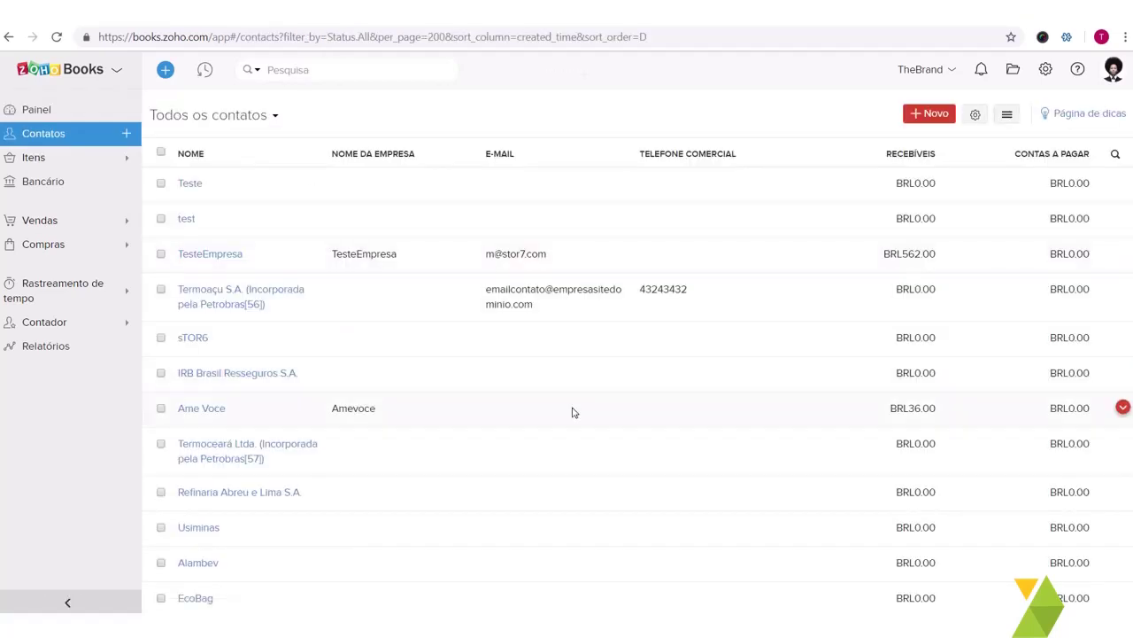
pyautogui.scroll(-3, 572, 410)
pyautogui.scroll(3, 572, 410)
# Step: Start Importar clientes from the list menu, then cancel the import
pyautogui.click(1005, 116)
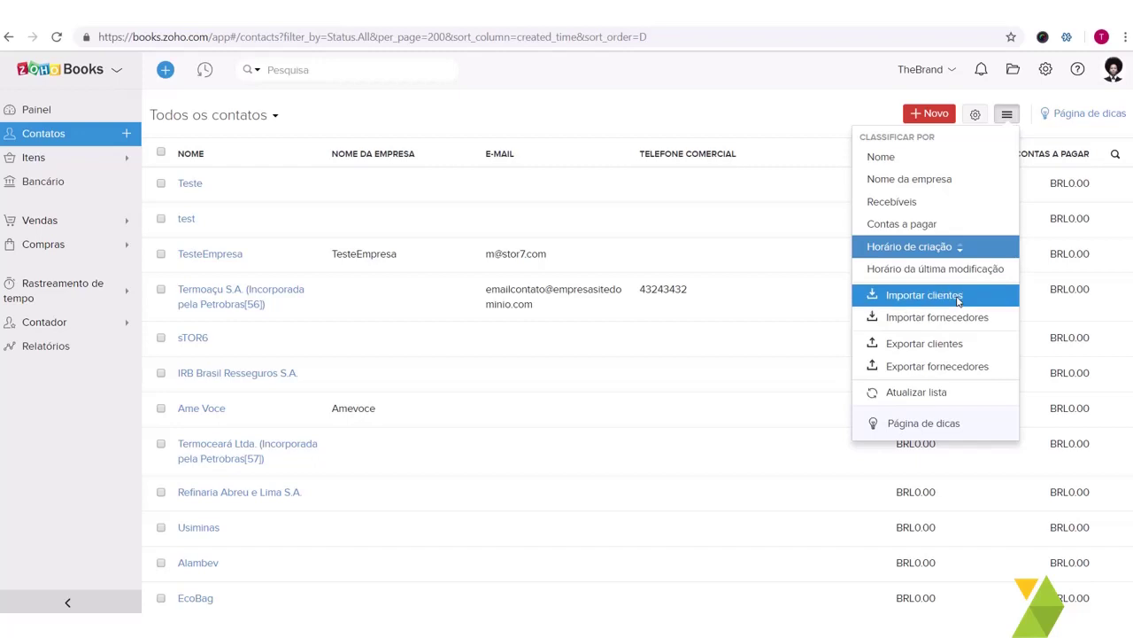
pyautogui.click(958, 298)
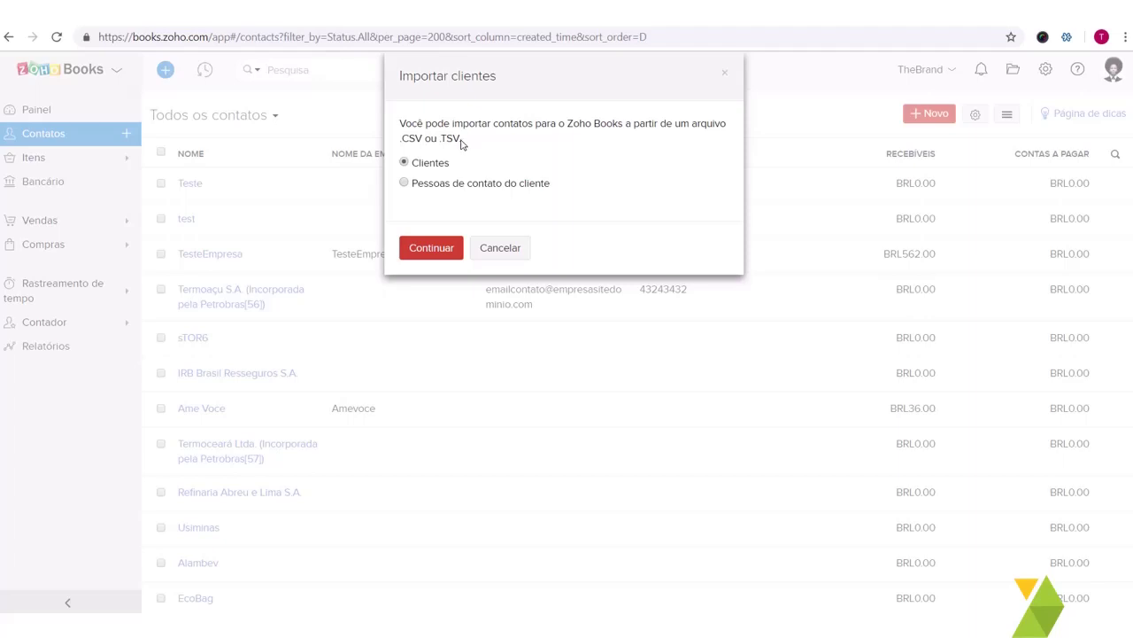
pyautogui.click(499, 248)
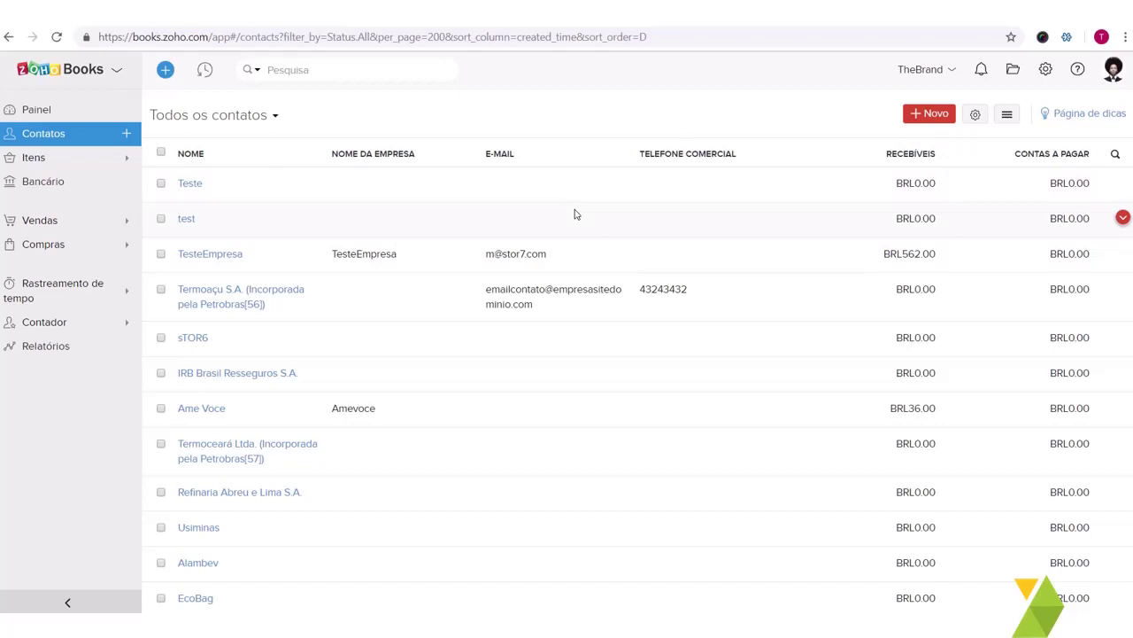
# Step: Start a new contact and keep its type as Cliente
pyautogui.click(939, 117)
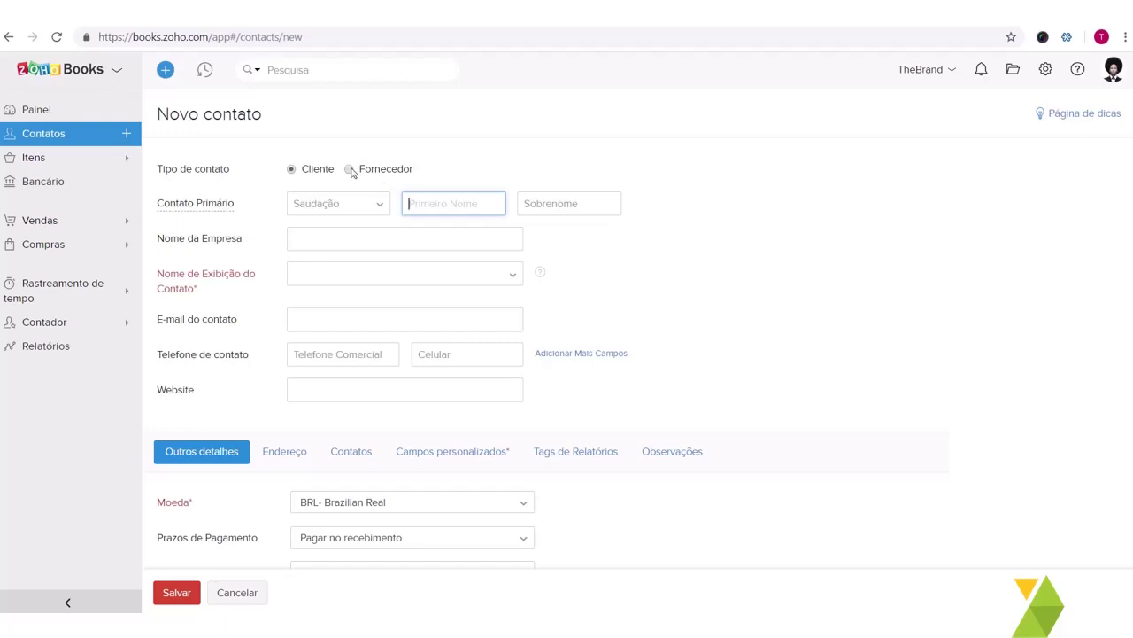
pyautogui.click(350, 170)
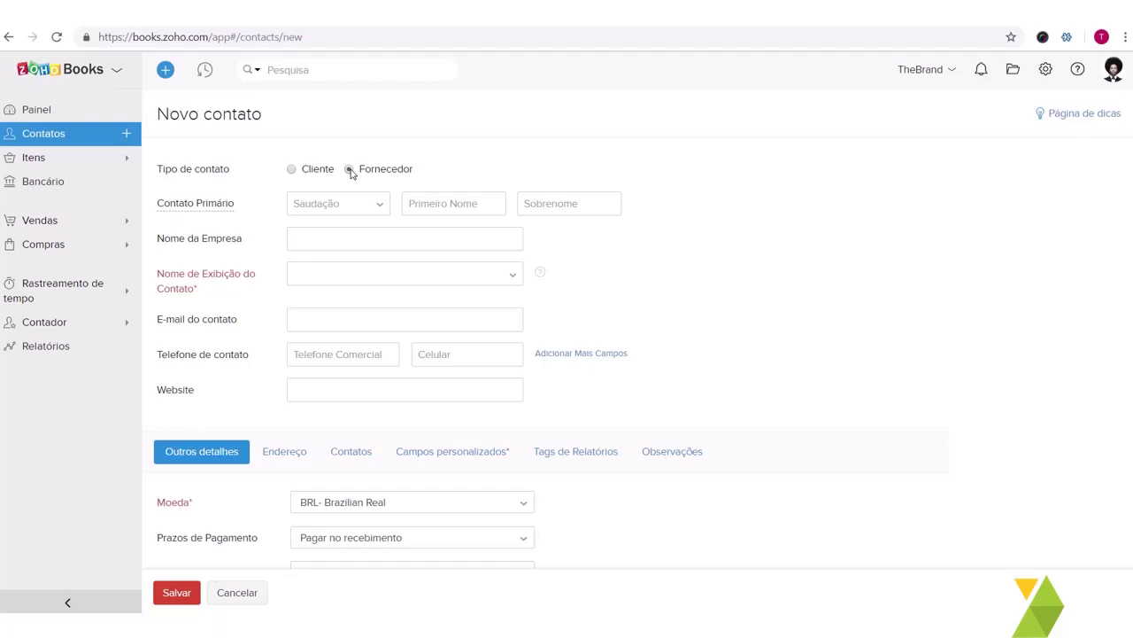
pyautogui.click(350, 170)
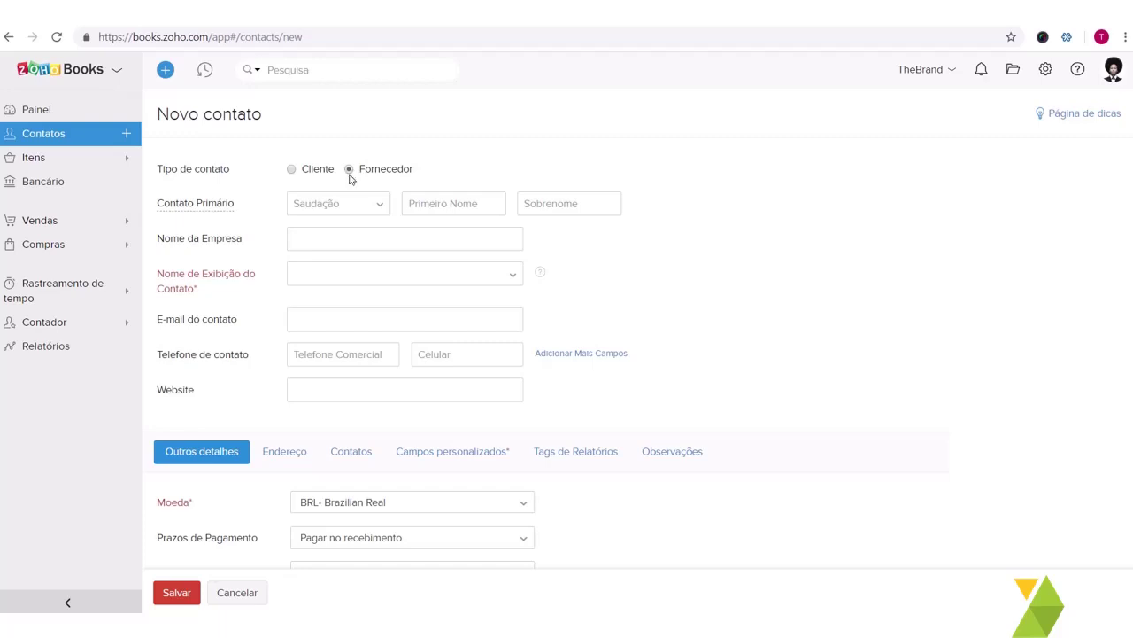
pyautogui.click(292, 170)
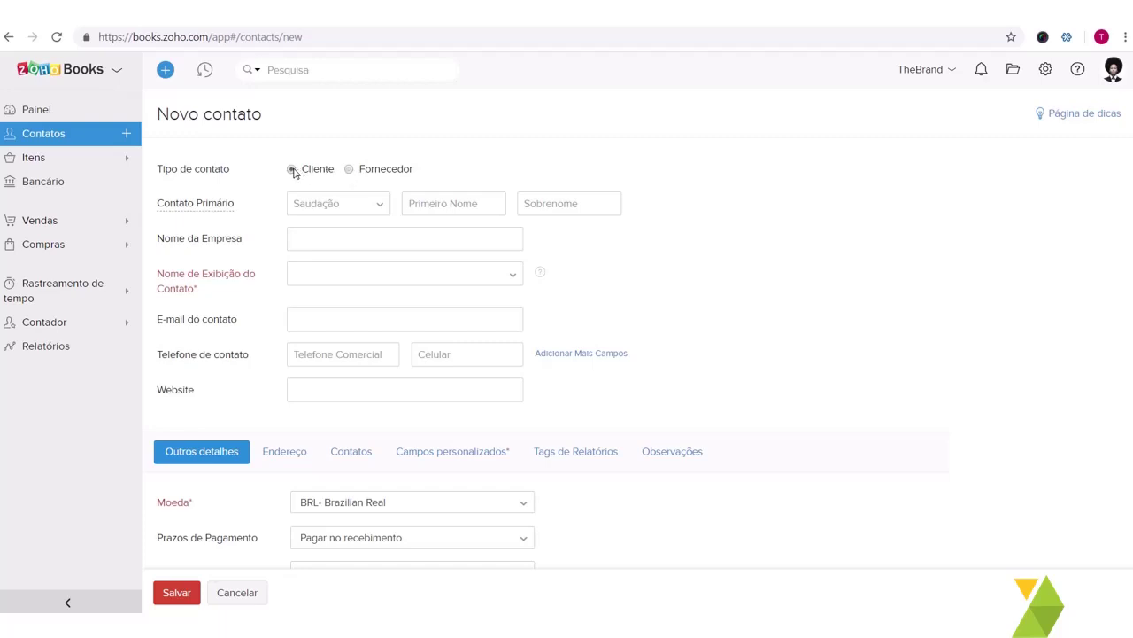
# Step: Enter the contact person's first name and last name
pyautogui.click(422, 212)
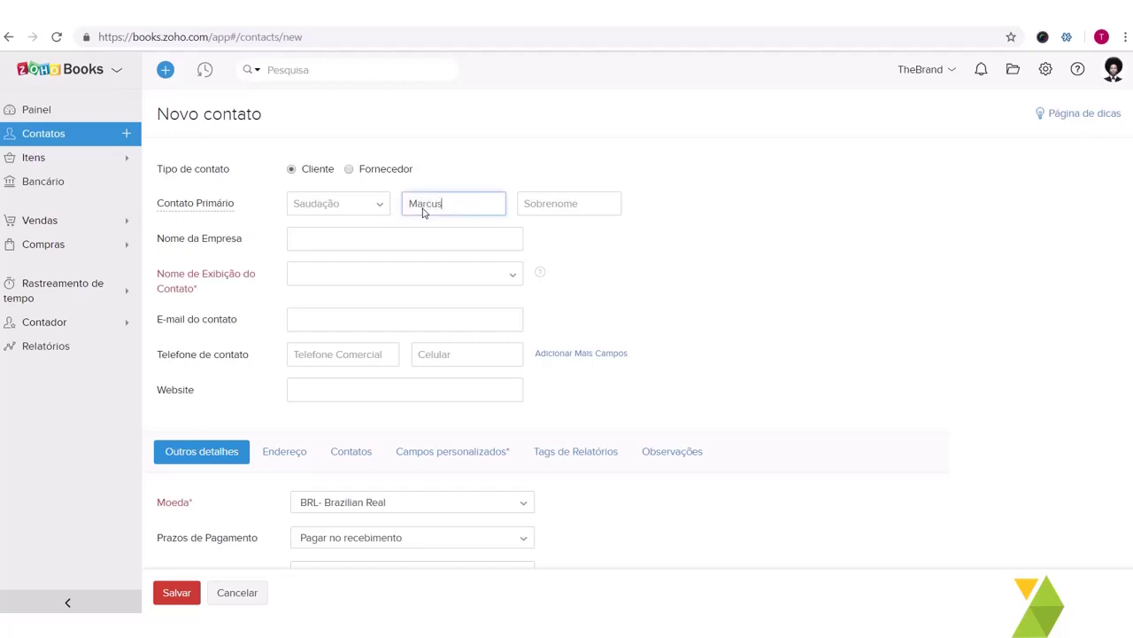
pyautogui.press('Tab')
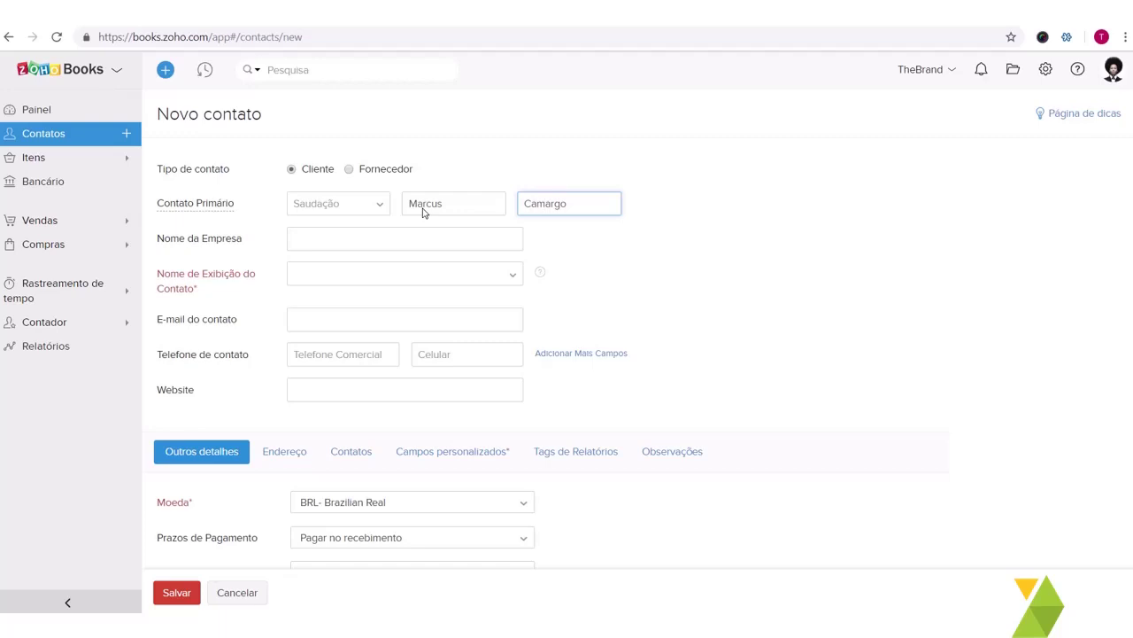
# Step: Set the company name to TheBrand and choose TheBrand as display name
pyautogui.press('Tab')
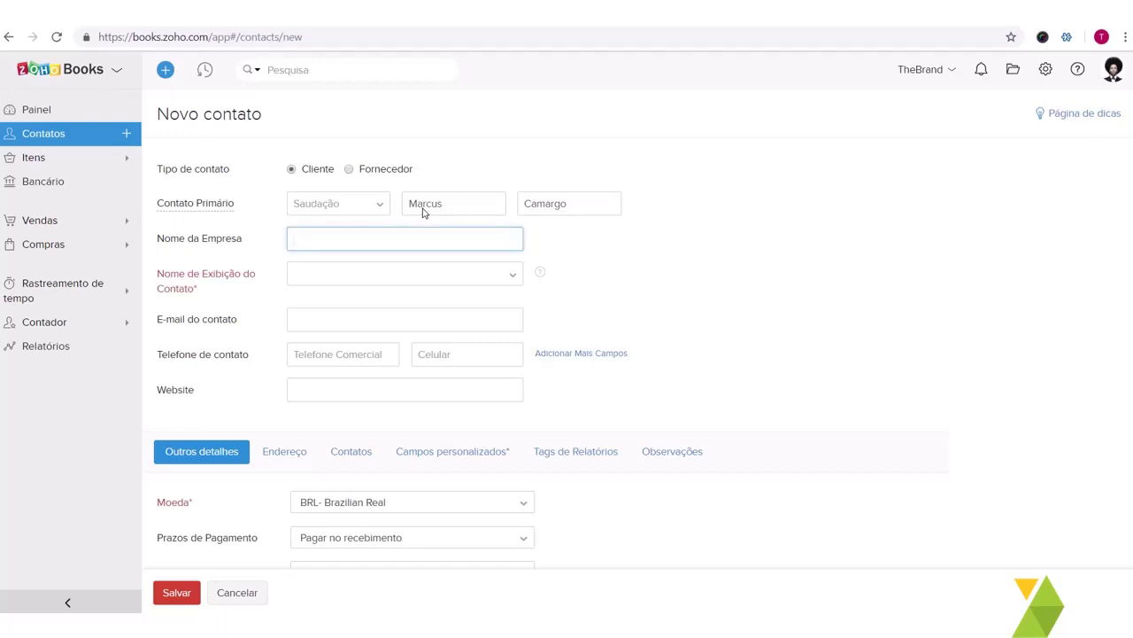
pyautogui.write('S')
pyautogui.press('BackSpace')
pyautogui.write('TheBrand')
pyautogui.scroll(-1, 422, 213)
pyautogui.press('Tab')
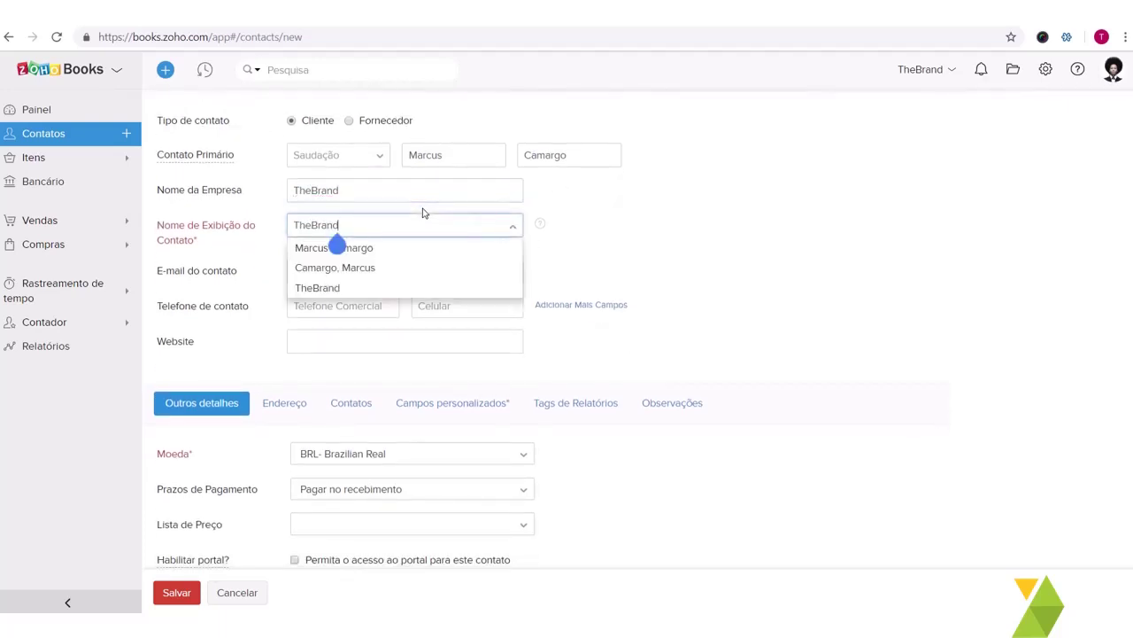
pyautogui.click(422, 214)
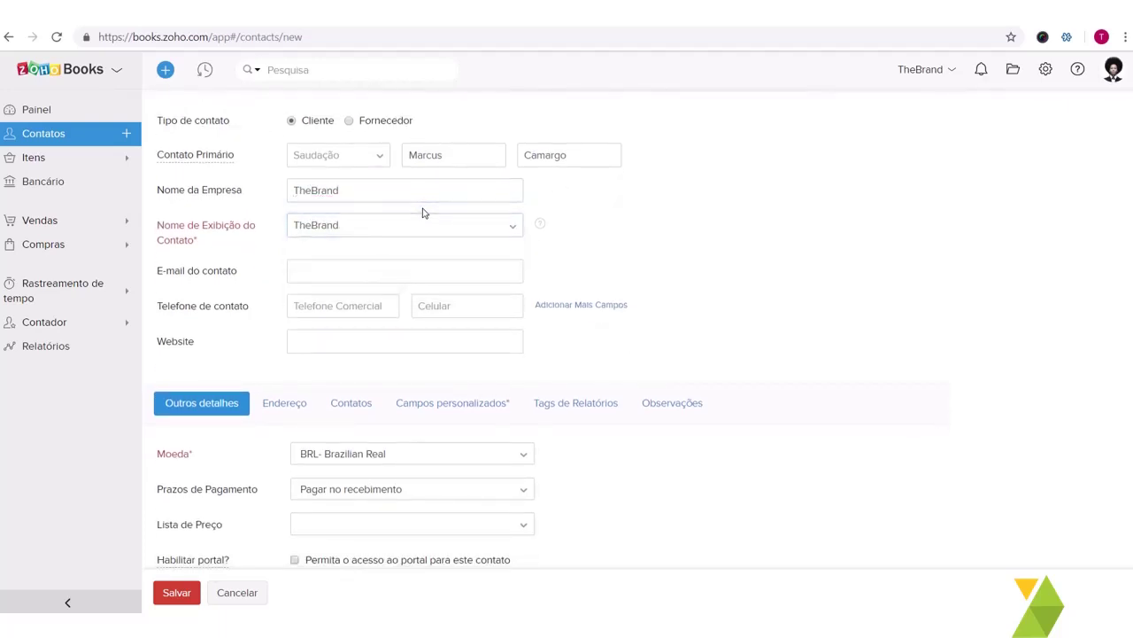
pyautogui.scroll(-2, 422, 213)
pyautogui.press('Tab')
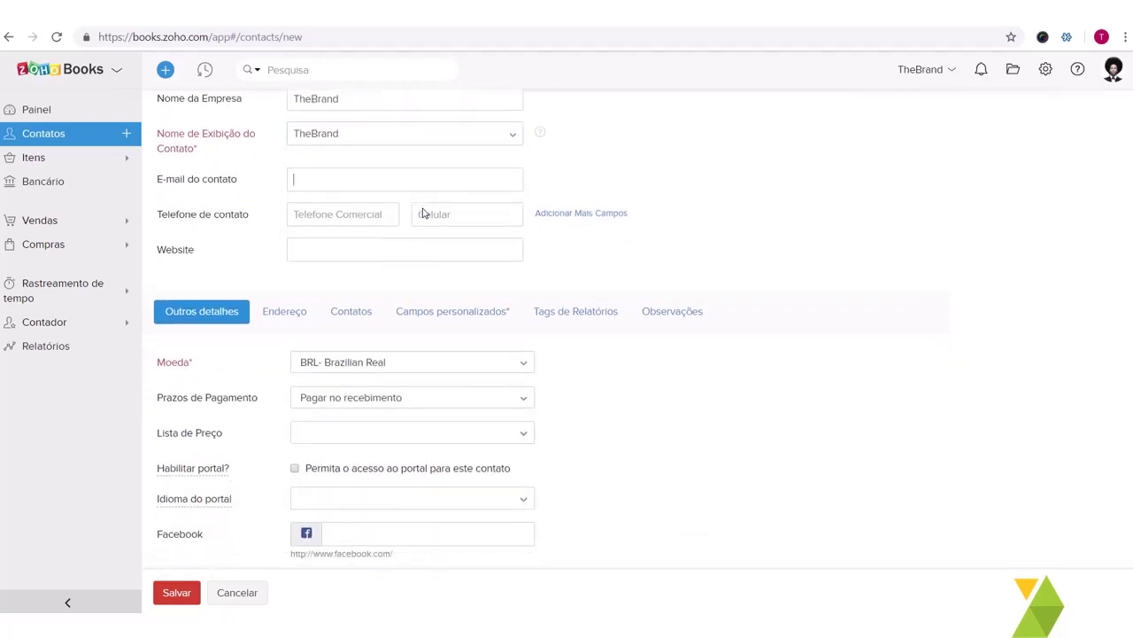
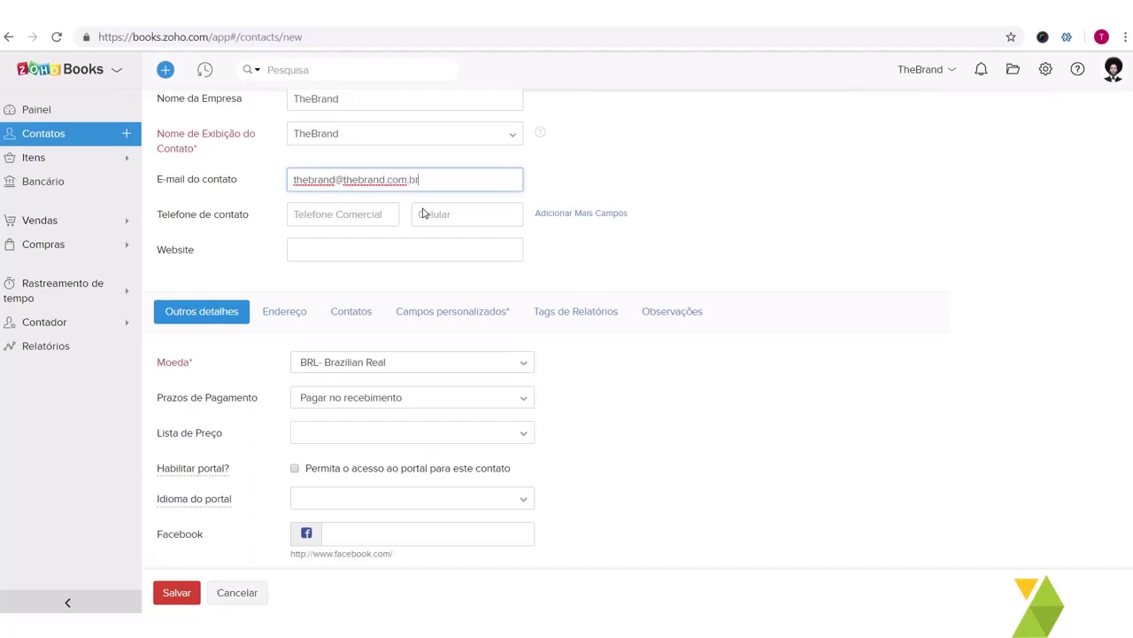
pyautogui.scroll(-1, 422, 213)
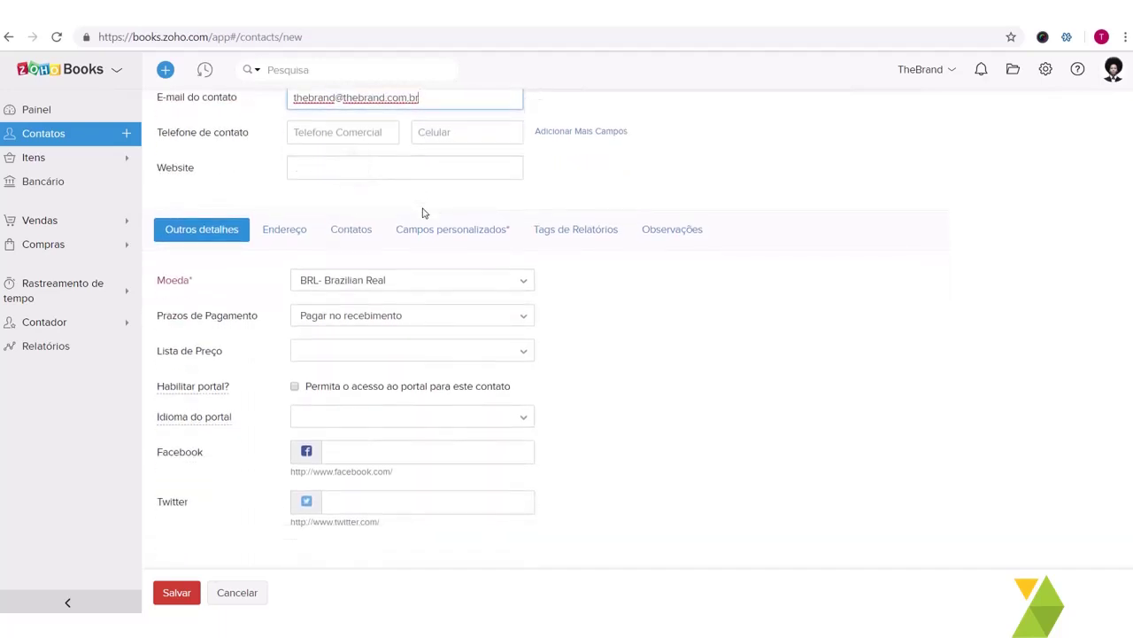
pyautogui.press('Tab')
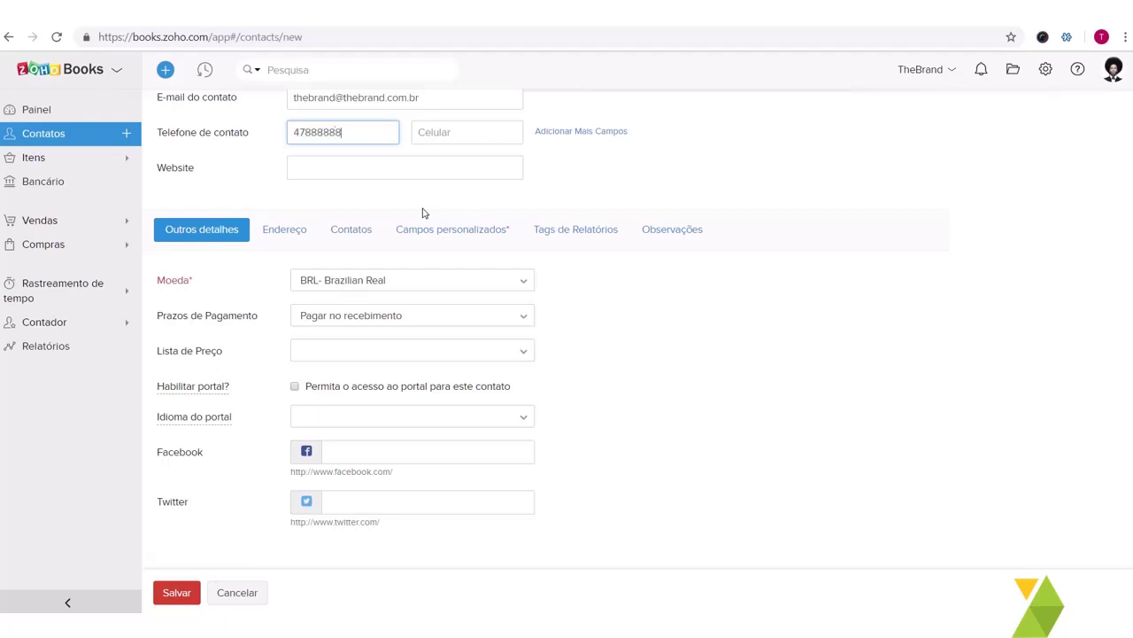
pyautogui.press('Tab')
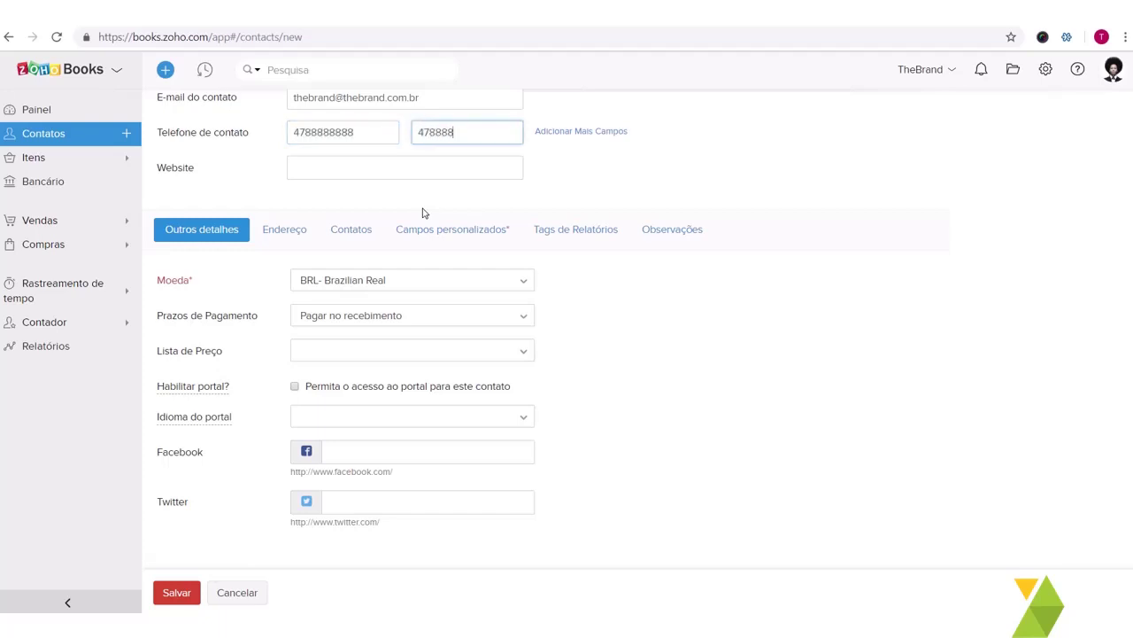
pyautogui.press('Tab')
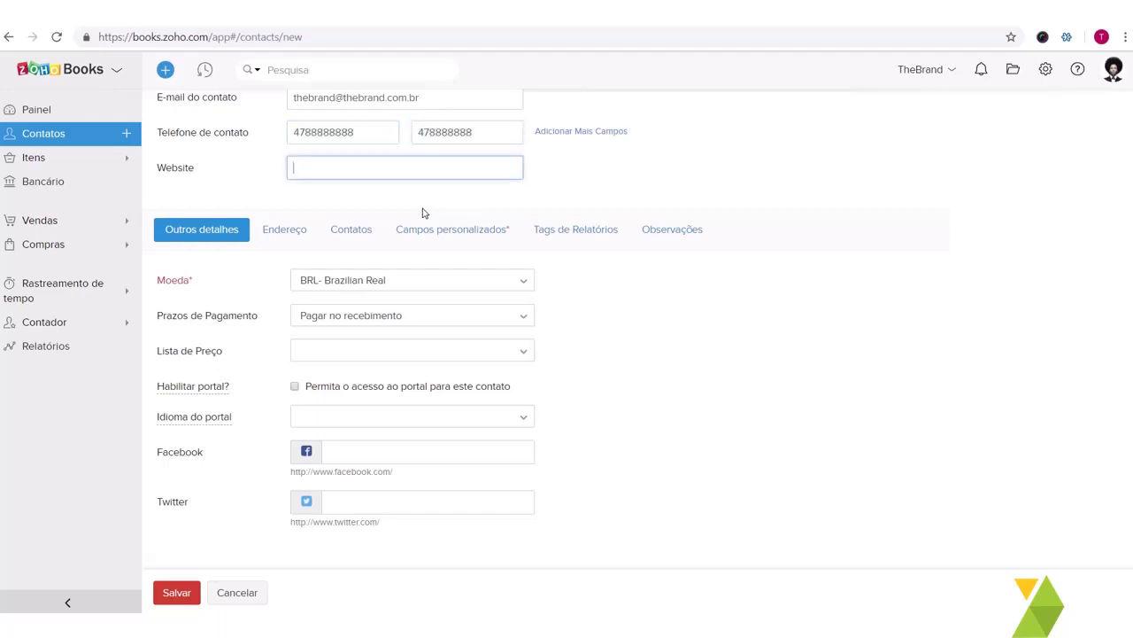
pyautogui.scroll(-1, 423, 213)
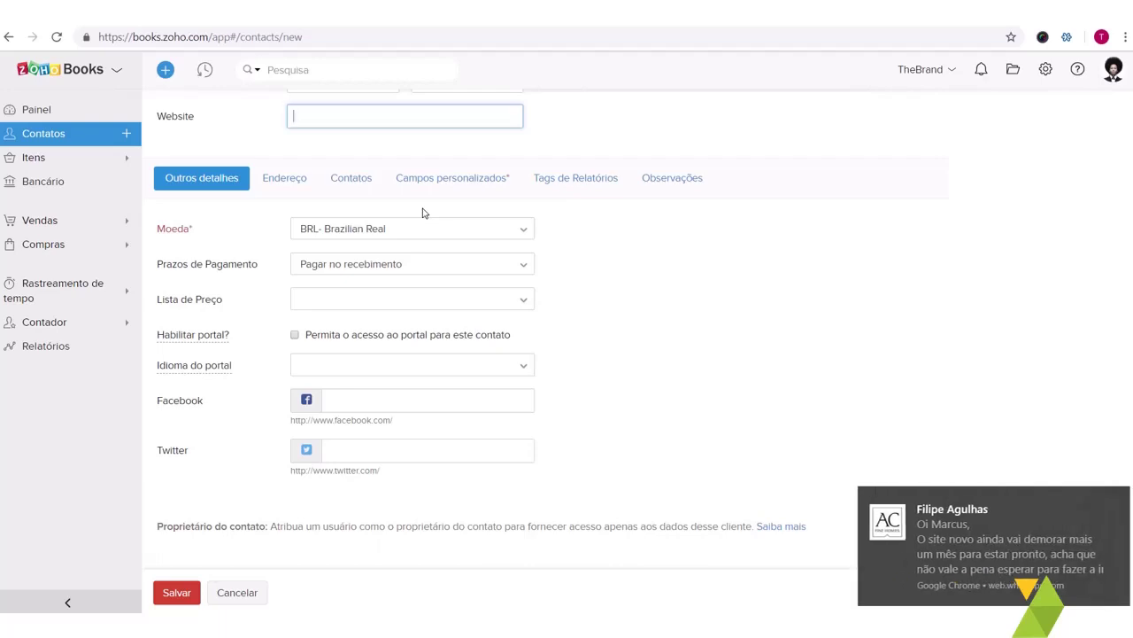
pyautogui.click(422, 213)
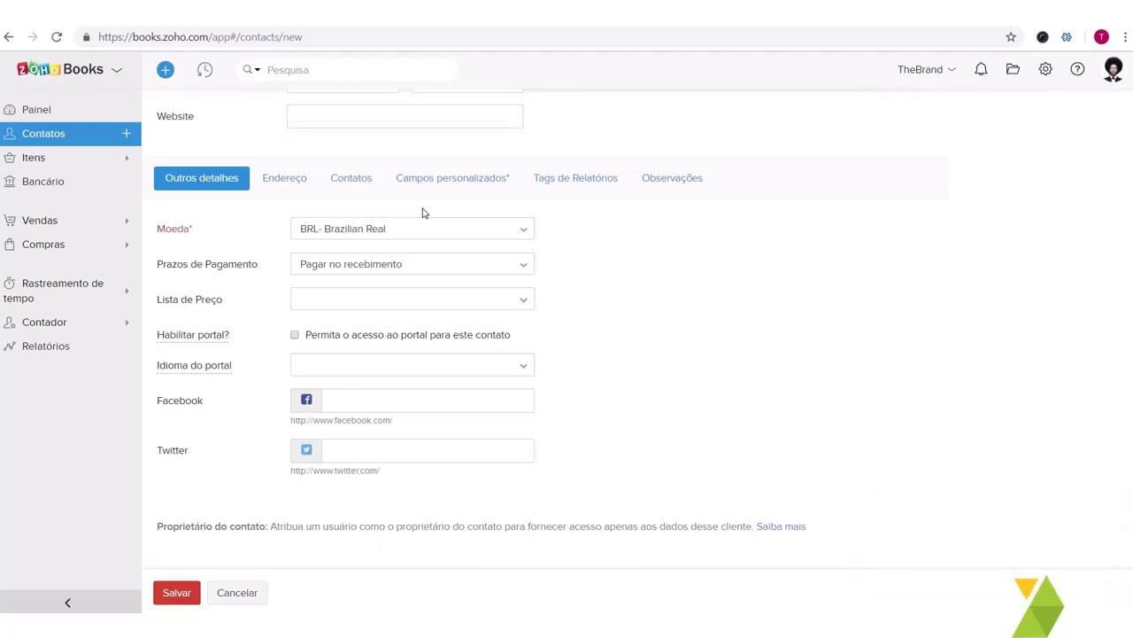
pyautogui.hotkey('alt', 'Tab')
pyautogui.hotkey('alt', 'Tab')
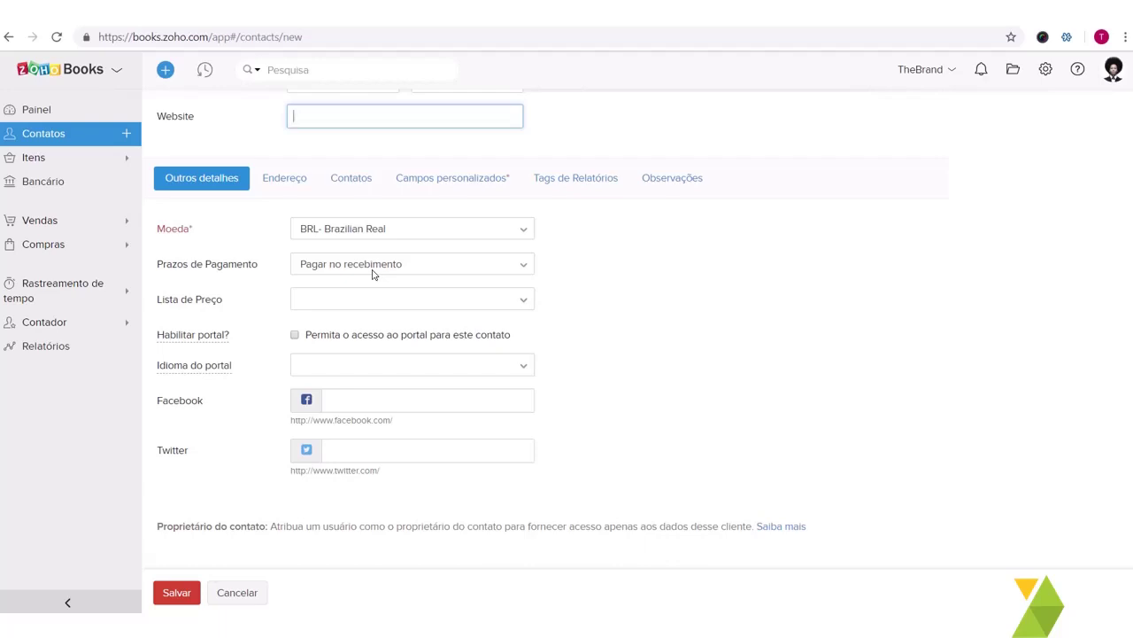
# Step: Keep payment terms Pagar no recebimento and leave the price list empty
pyautogui.click(372, 274)
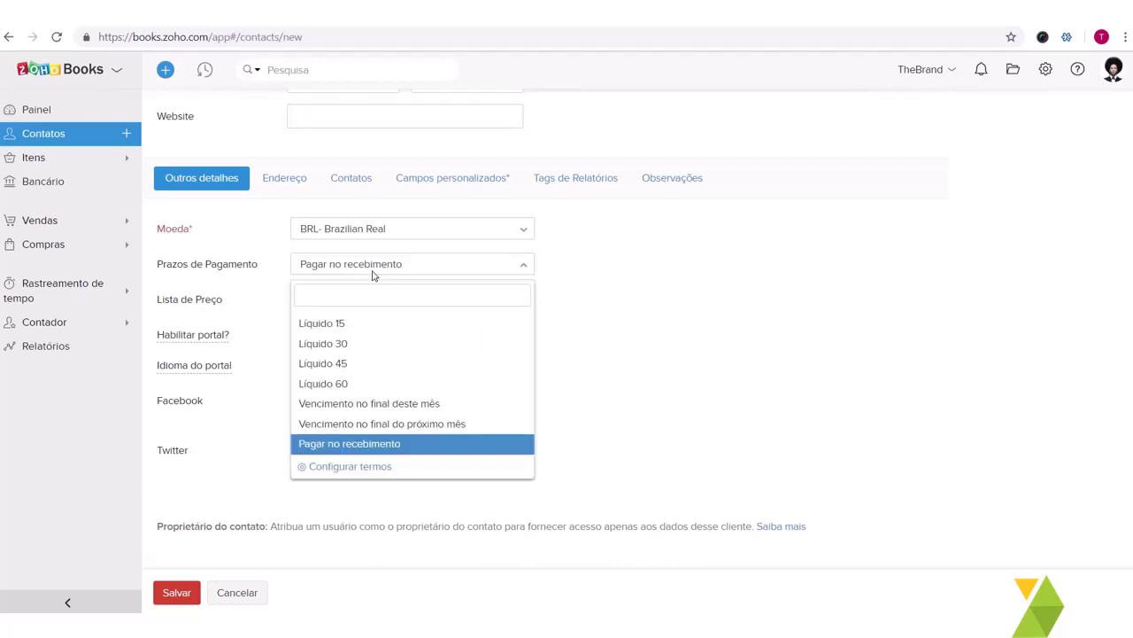
pyautogui.click(610, 286)
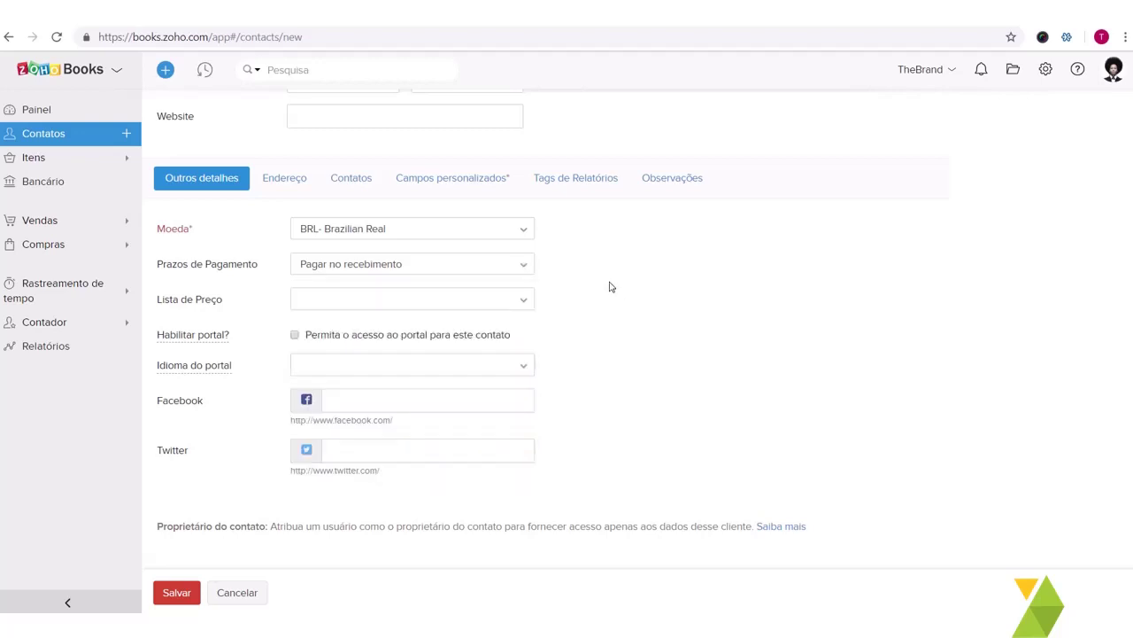
pyautogui.click(478, 301)
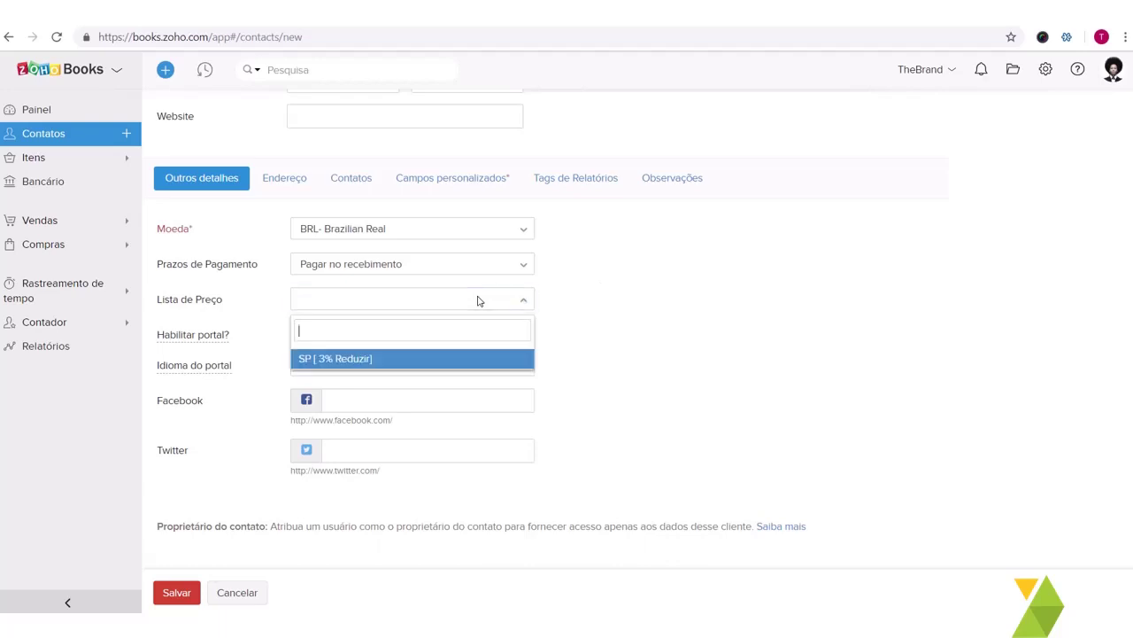
pyautogui.click(647, 280)
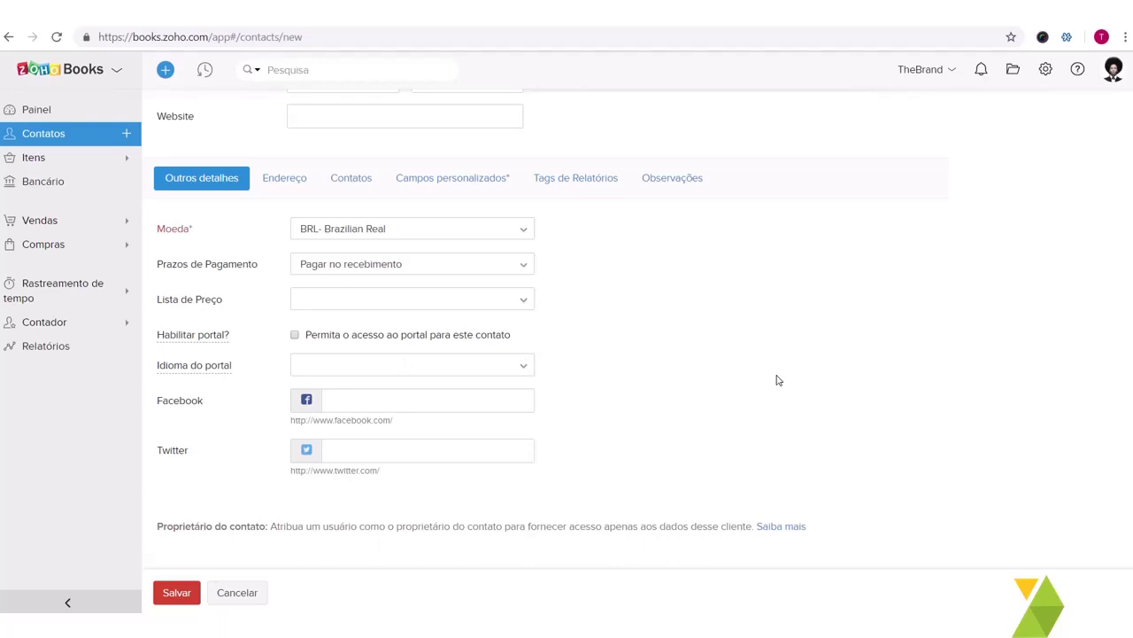
# Step: Set the portal language to português and enable portal access
pyautogui.click(382, 367)
pyautogui.click(656, 339)
pyautogui.click(502, 366)
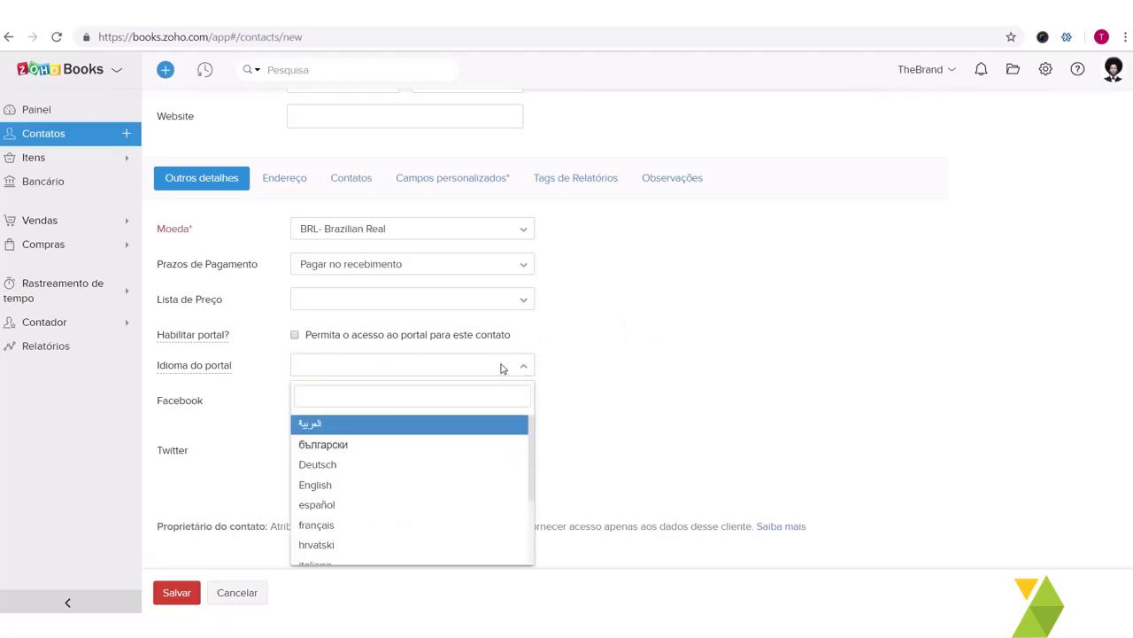
pyautogui.write('por')
pyautogui.click(413, 421)
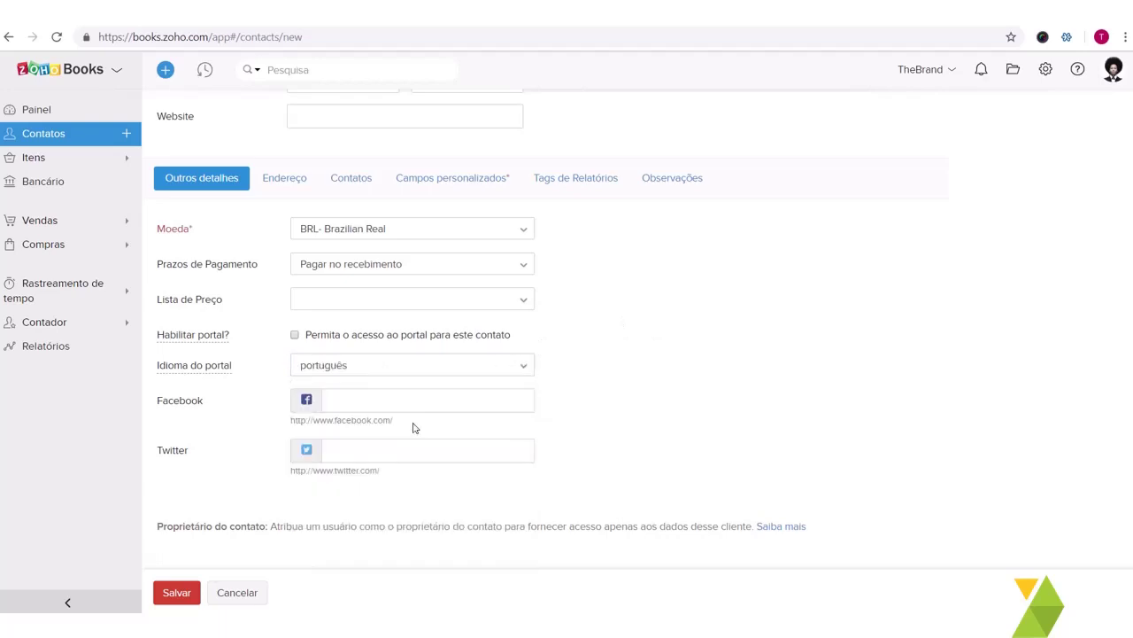
pyautogui.click(296, 338)
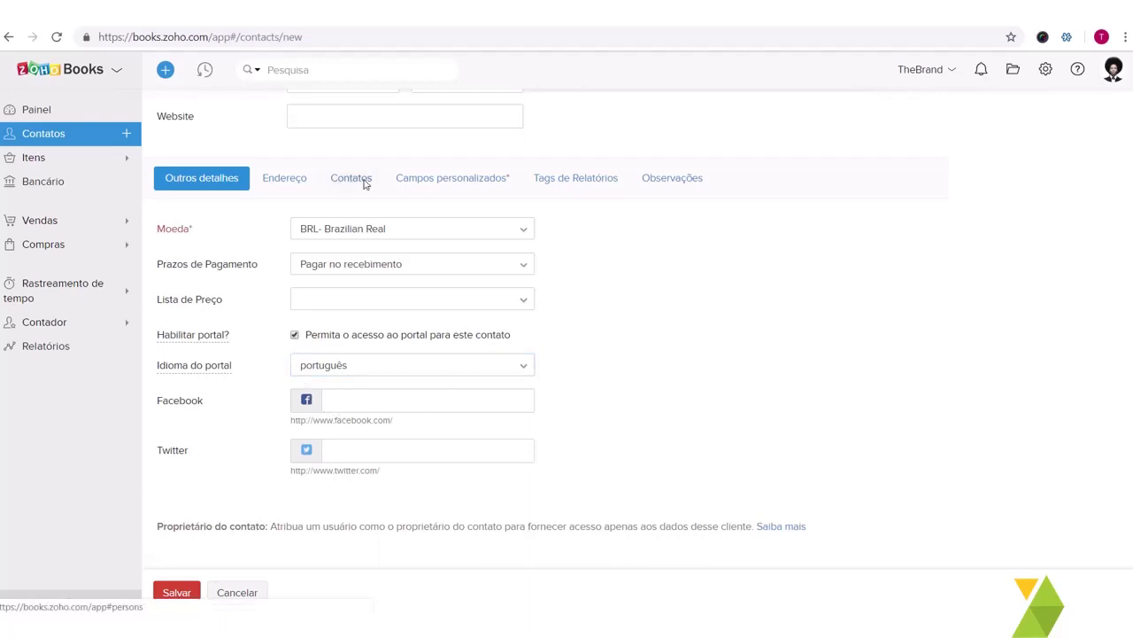
# Step: Add one contact person with first and last name under Contatos, removing the empty extra row
pyautogui.click(297, 181)
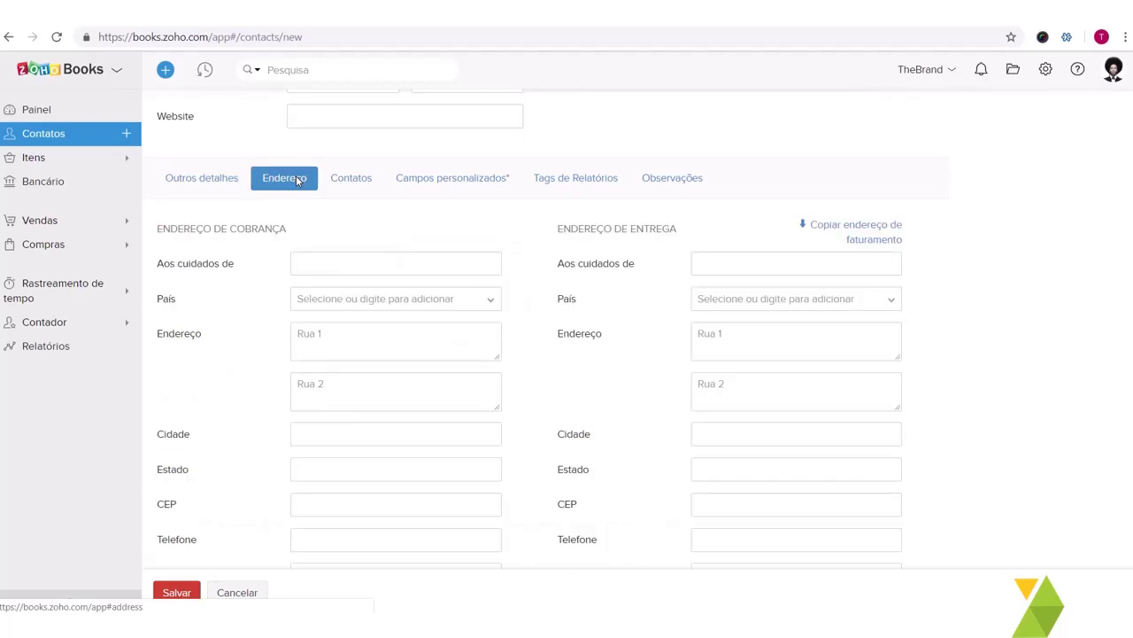
pyautogui.scroll(-2, 366, 382)
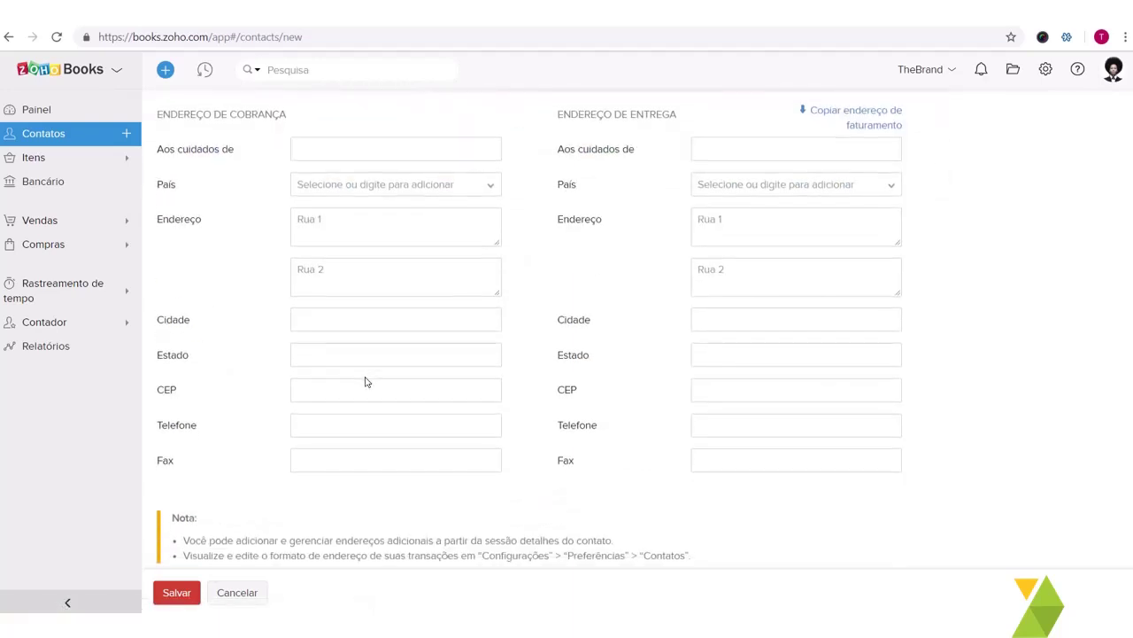
pyautogui.scroll(3, 333, 354)
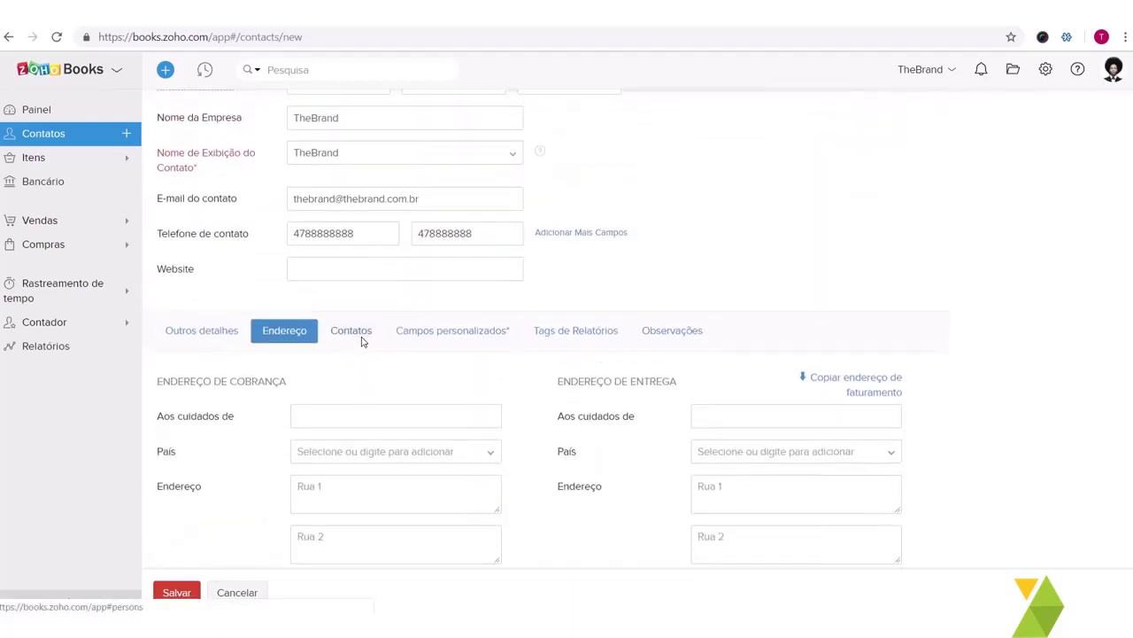
pyautogui.click(357, 337)
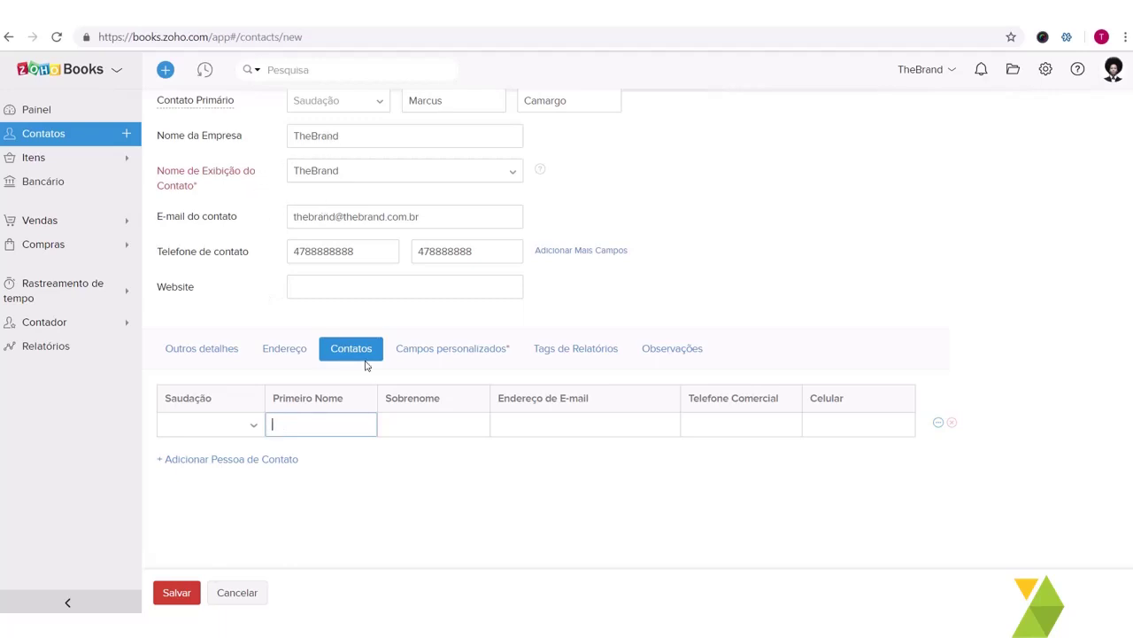
pyautogui.press('Tab')
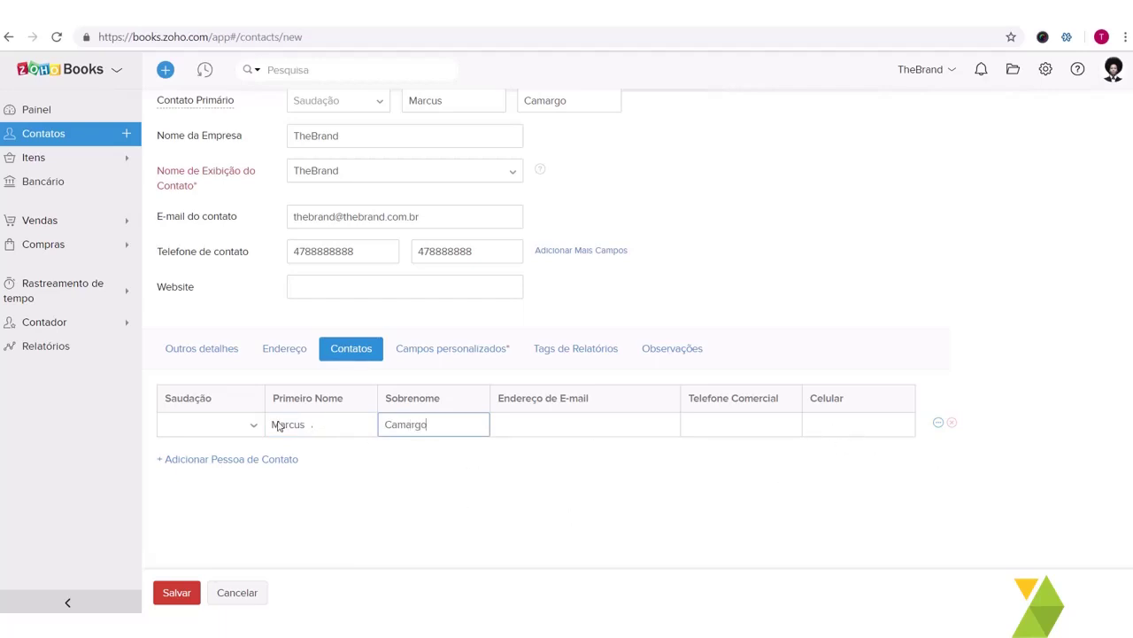
pyautogui.click(260, 461)
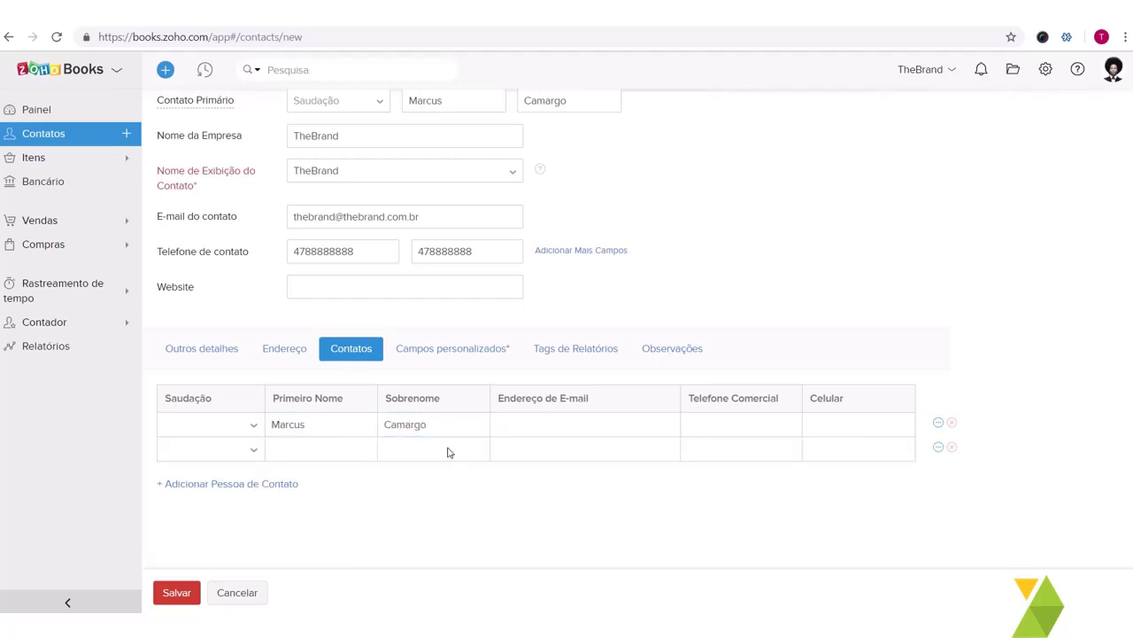
pyautogui.click(954, 449)
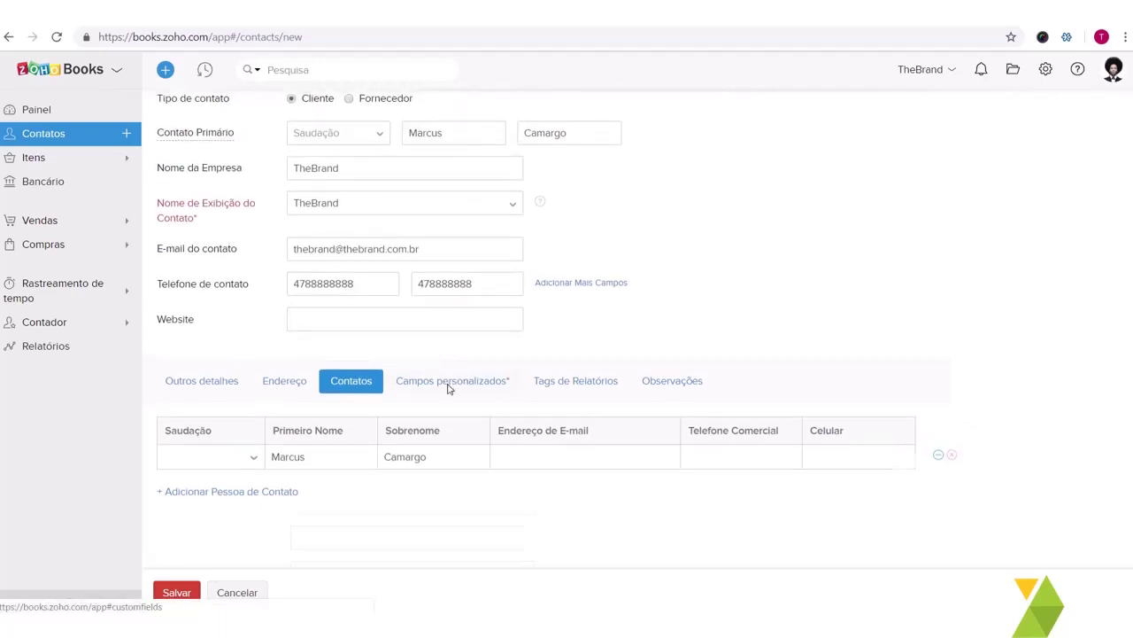
# Step: Enter the CNPJ/CPF number and Bairro 'Centro' in custom fields, then save the contact
pyautogui.click(449, 383)
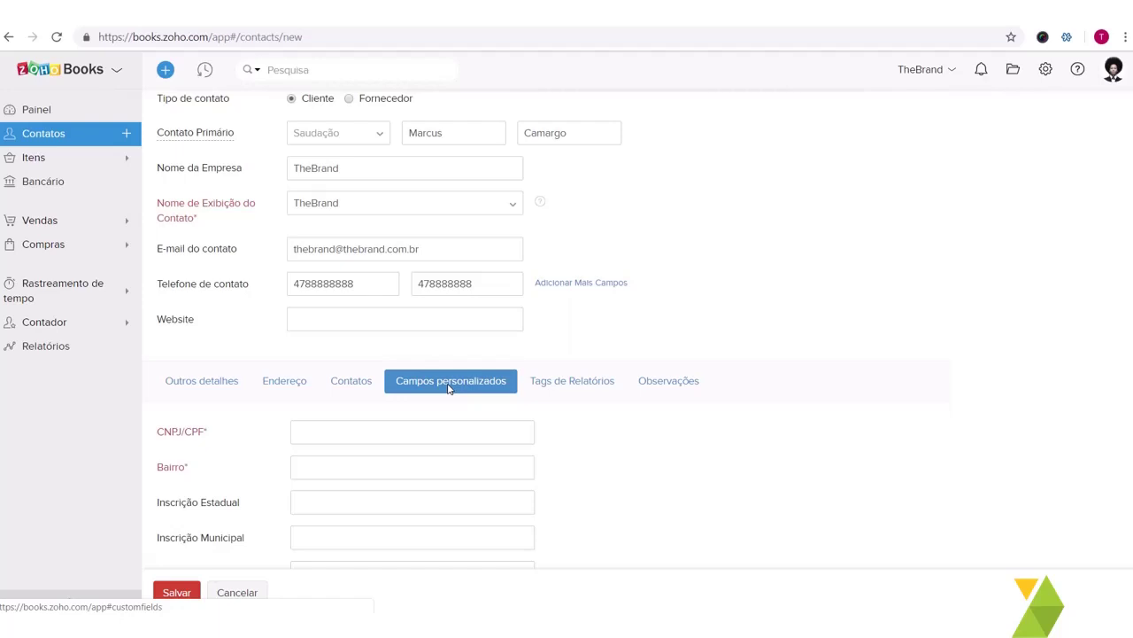
pyautogui.scroll(-3, 449, 387)
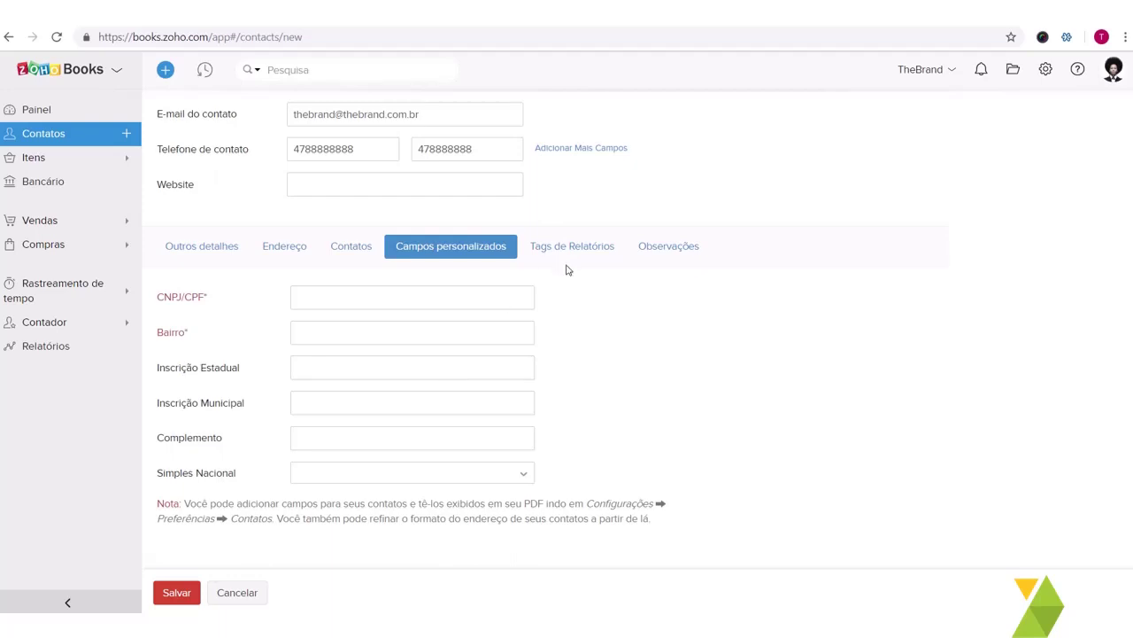
pyautogui.click(448, 293)
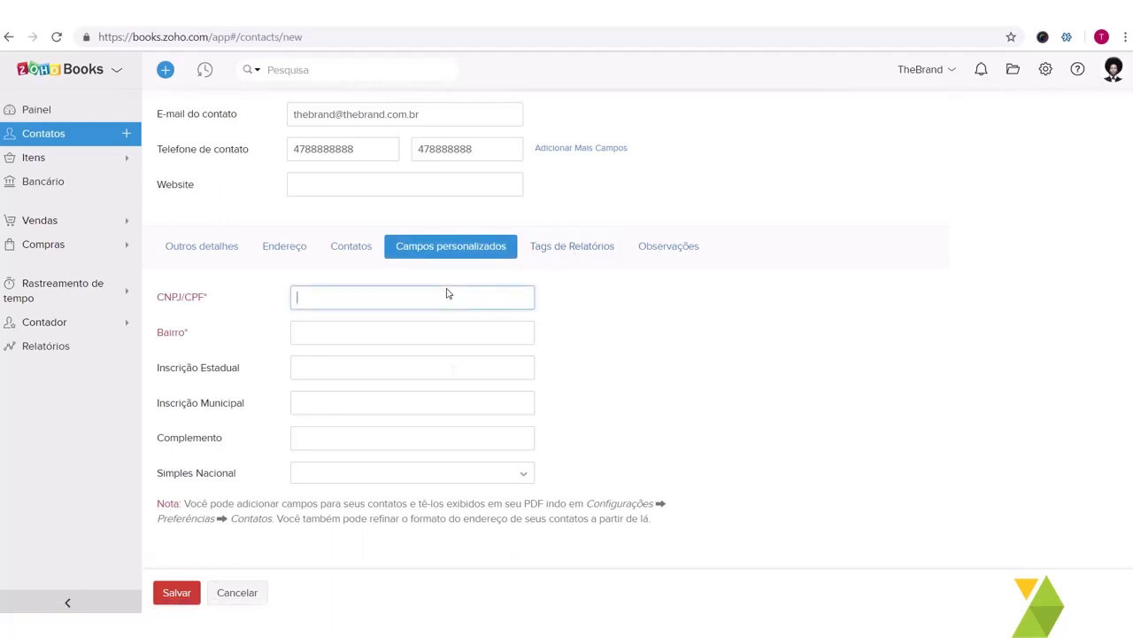
pyautogui.click(347, 343)
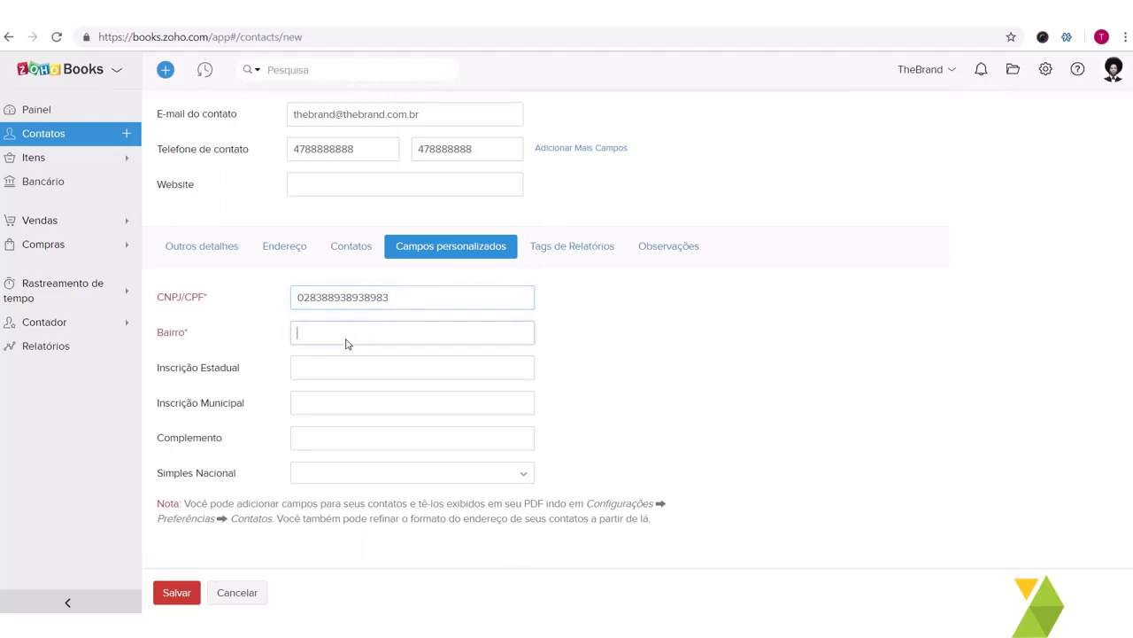
pyautogui.write('Centro')
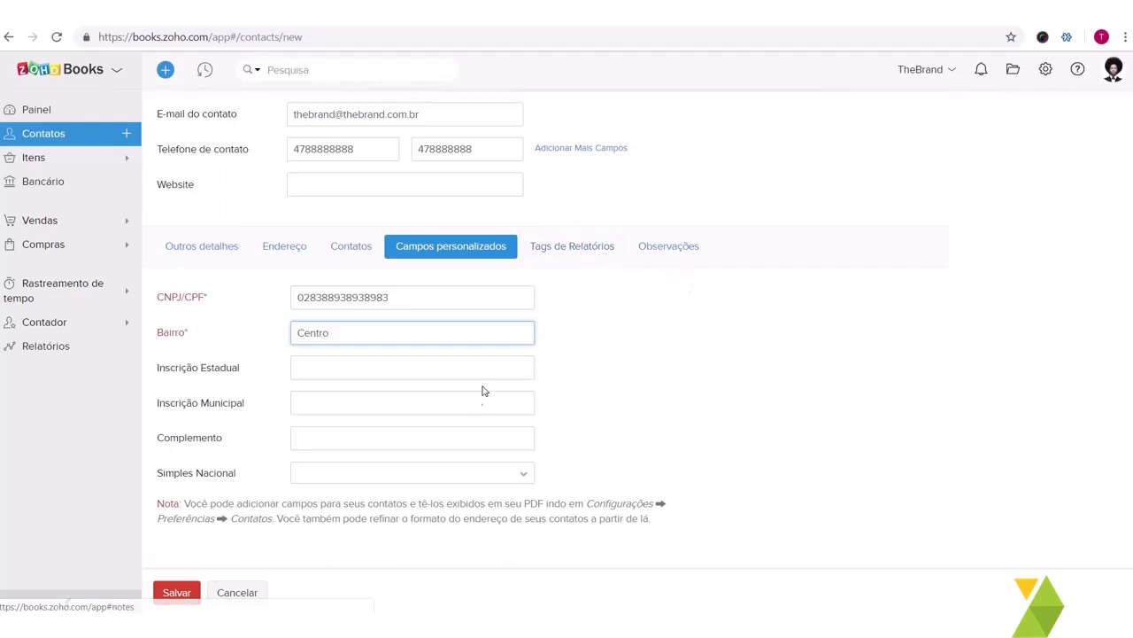
pyautogui.scroll(3, 339, 343)
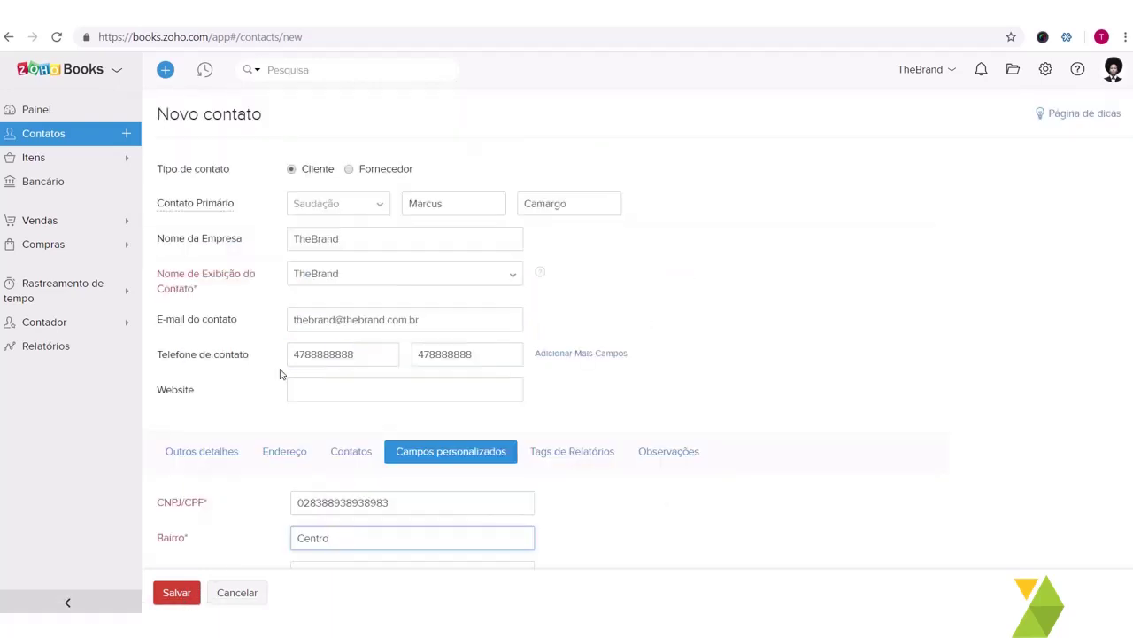
pyautogui.click(190, 593)
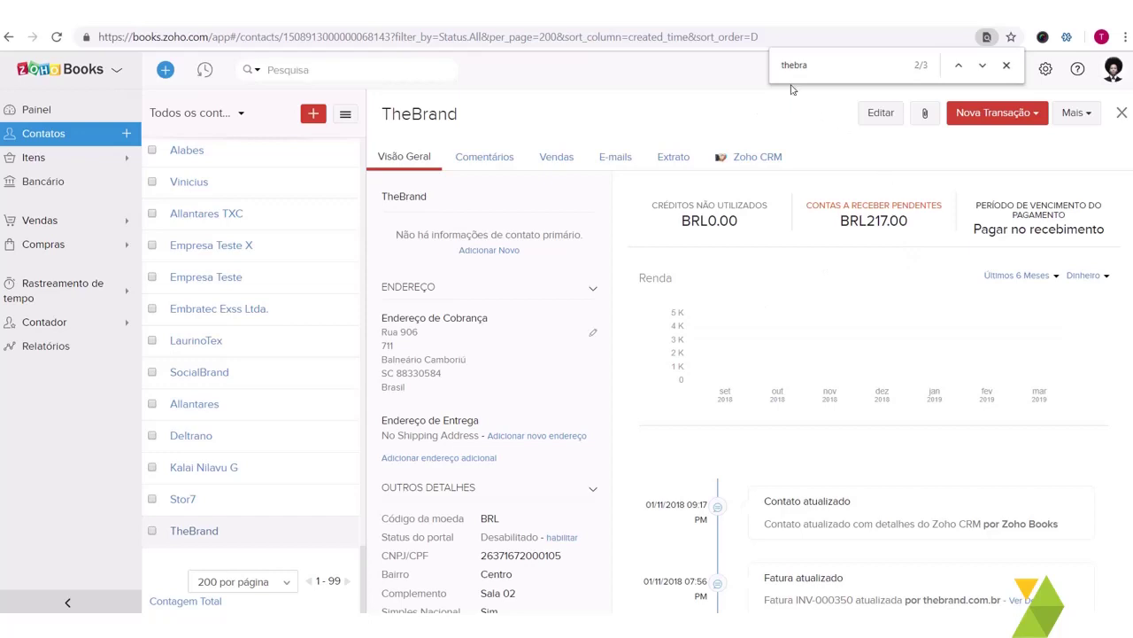
# Step: Scroll through TheBrand's Visão Geral to its billing address and activity timeline
pyautogui.scroll(-1, 661, 181)
pyautogui.scroll(-2, 662, 182)
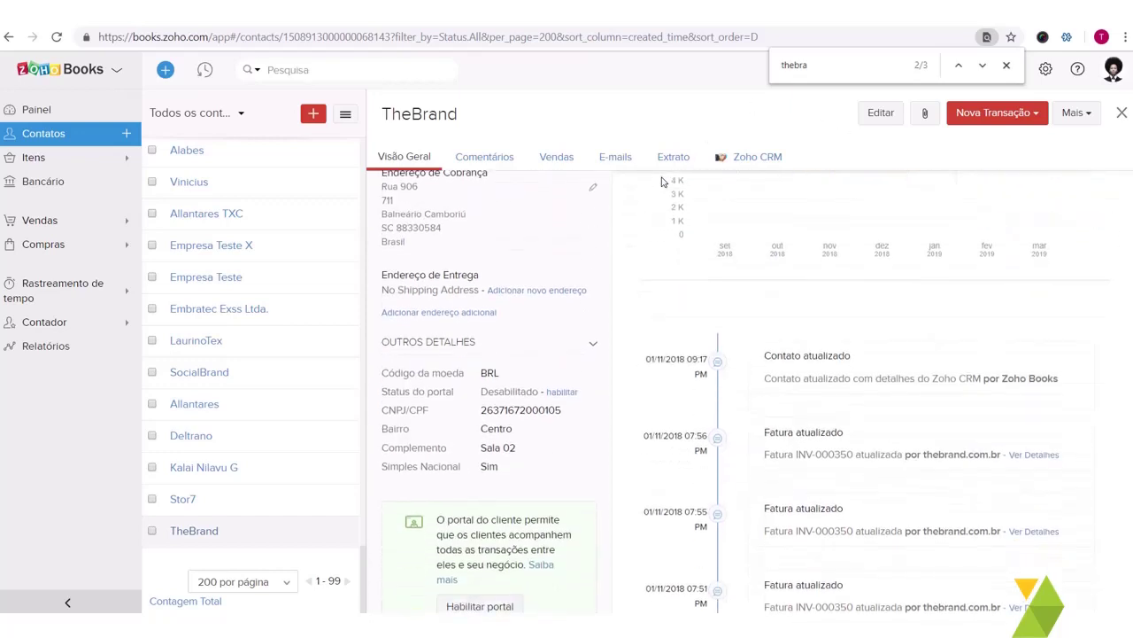
pyautogui.scroll(-4, 831, 490)
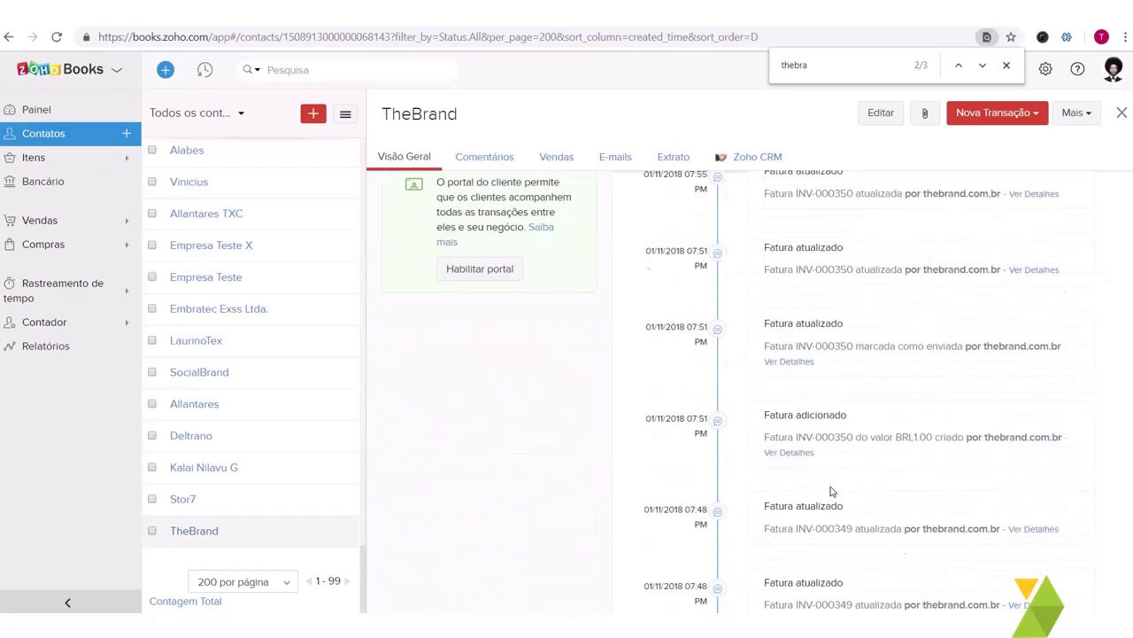
pyautogui.scroll(6, 831, 491)
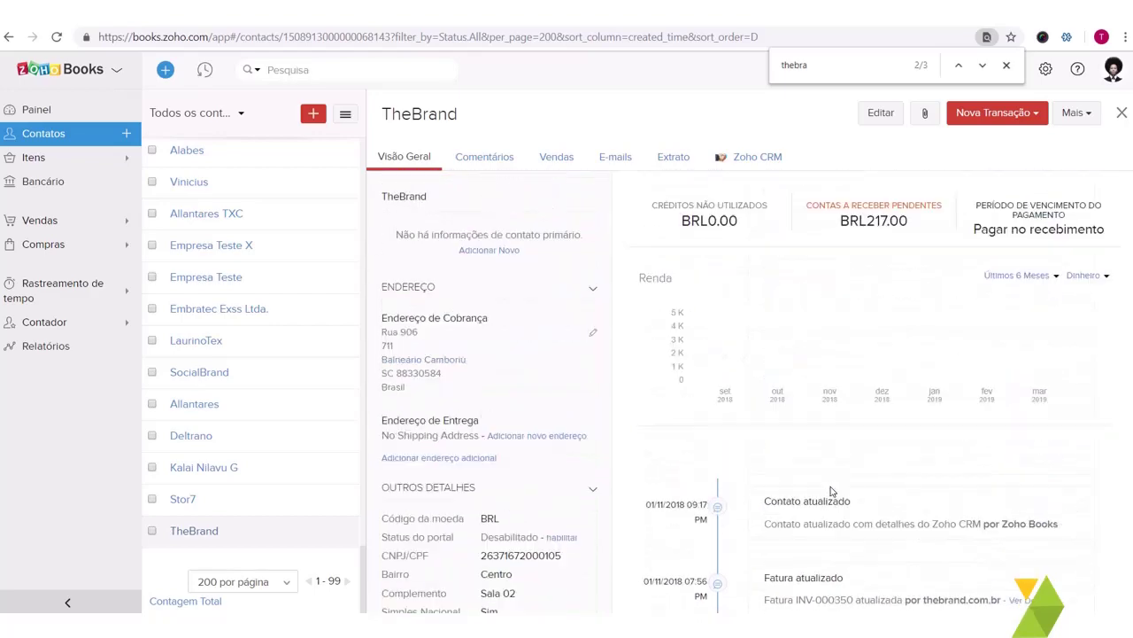
# Step: Open TheBrand's Vendas tab and expand the empty Estimativa list
pyautogui.click(508, 156)
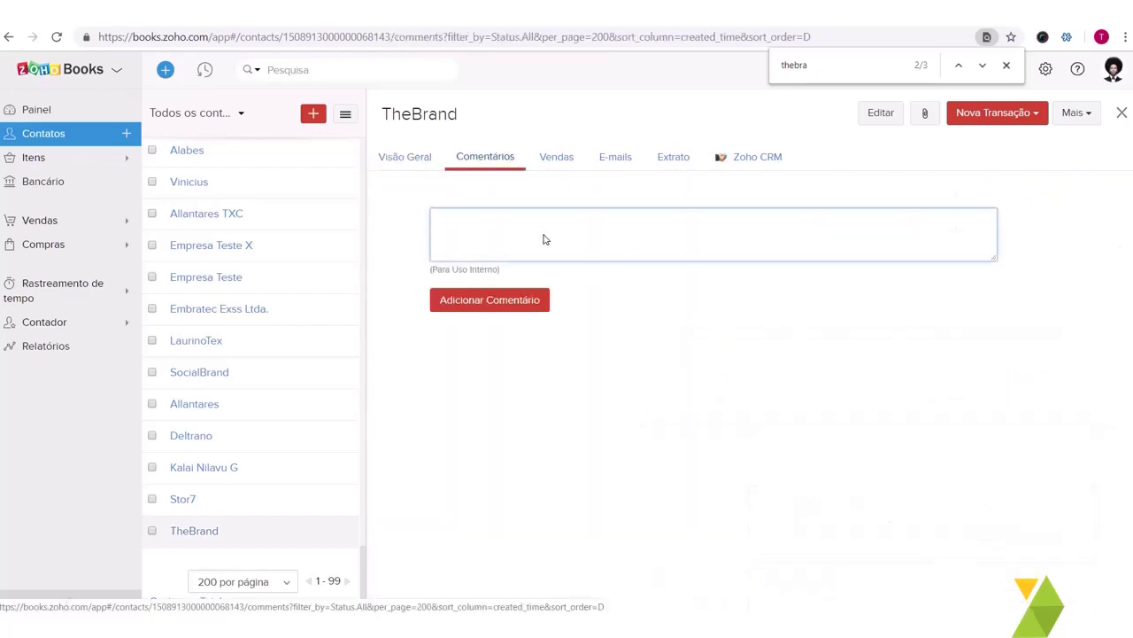
pyautogui.click(557, 165)
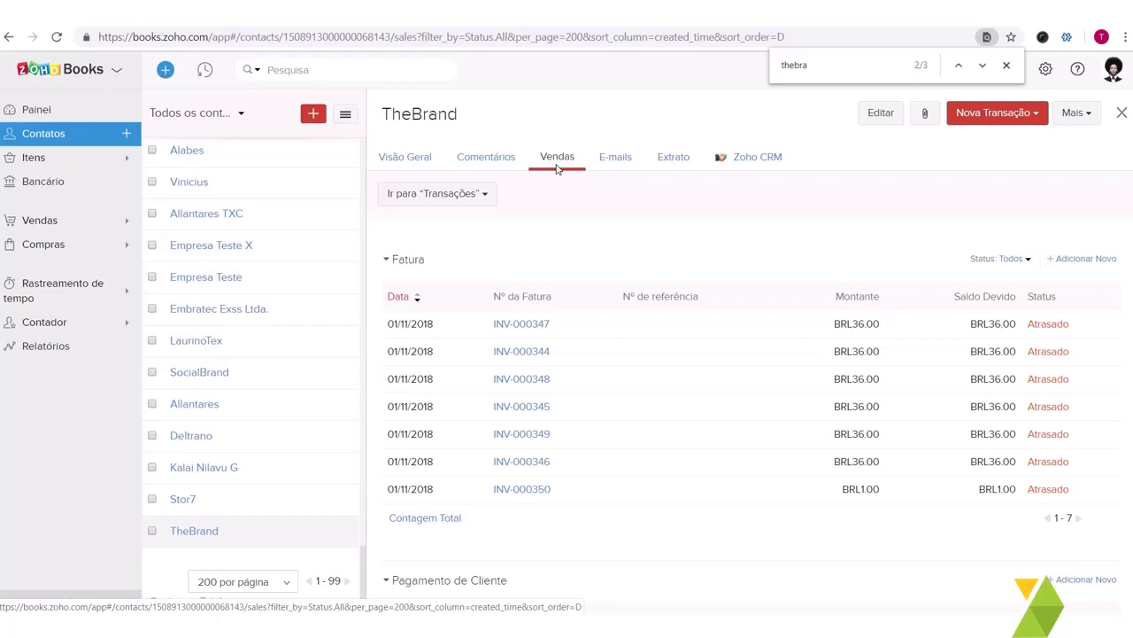
pyautogui.scroll(-1, 589, 291)
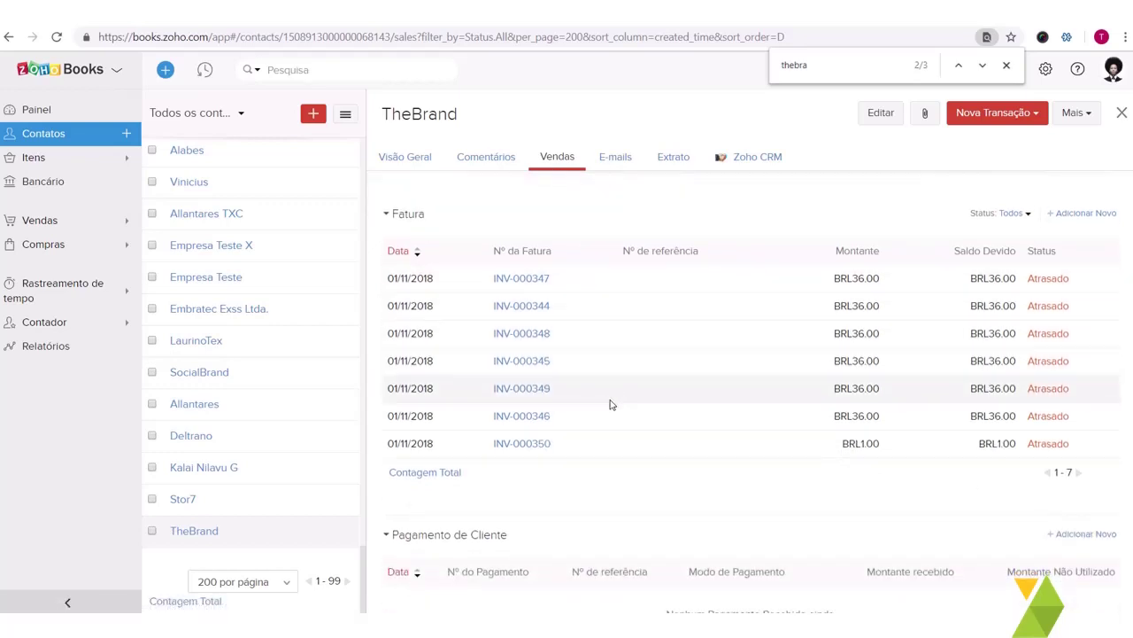
pyautogui.scroll(-4, 609, 403)
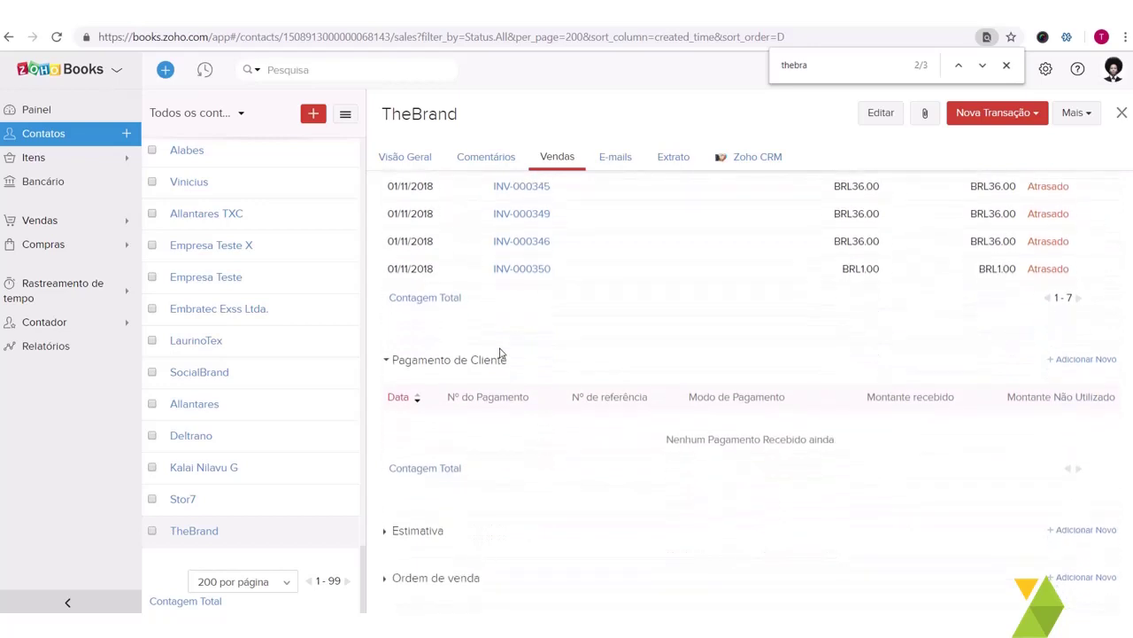
pyautogui.scroll(-2, 554, 424)
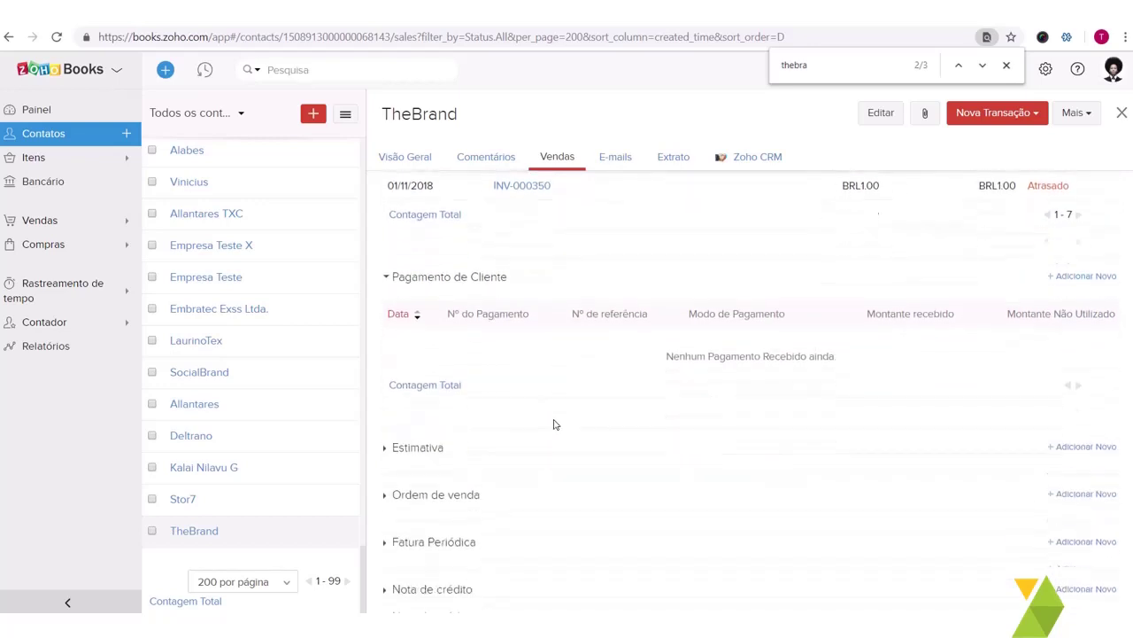
pyautogui.scroll(-1, 554, 424)
pyautogui.click(444, 410)
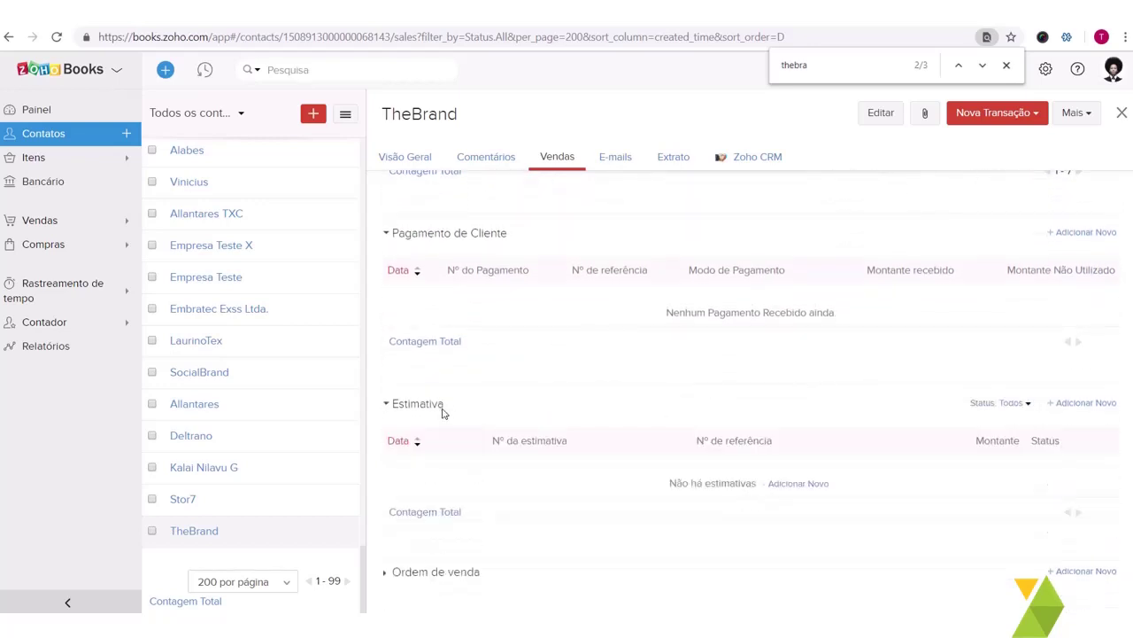
pyautogui.scroll(-2, 484, 460)
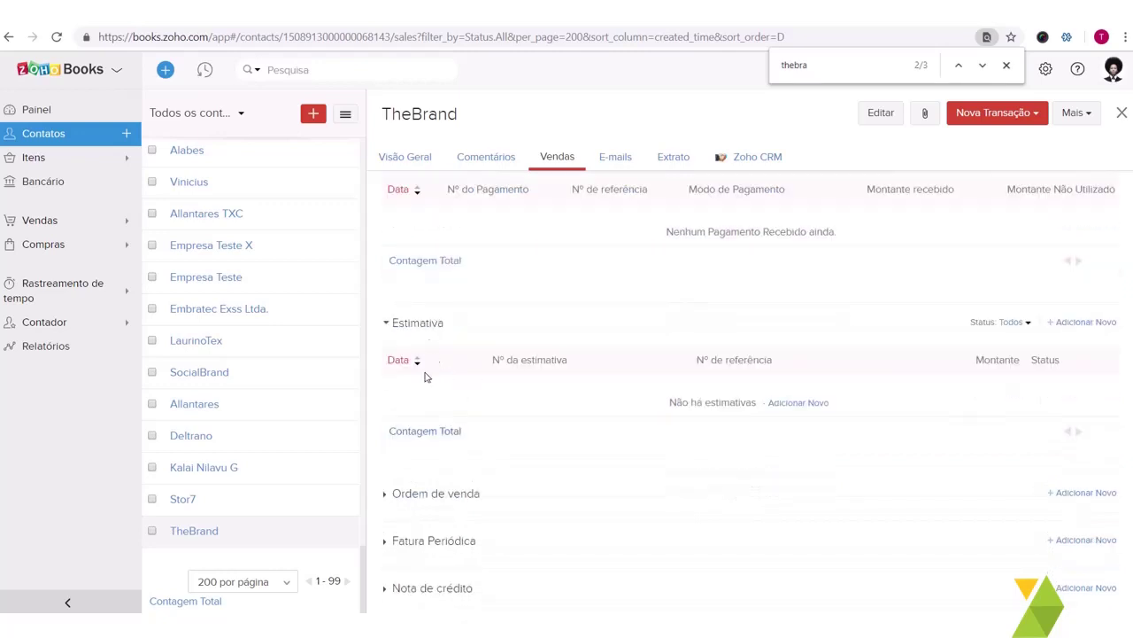
pyautogui.scroll(-1, 458, 415)
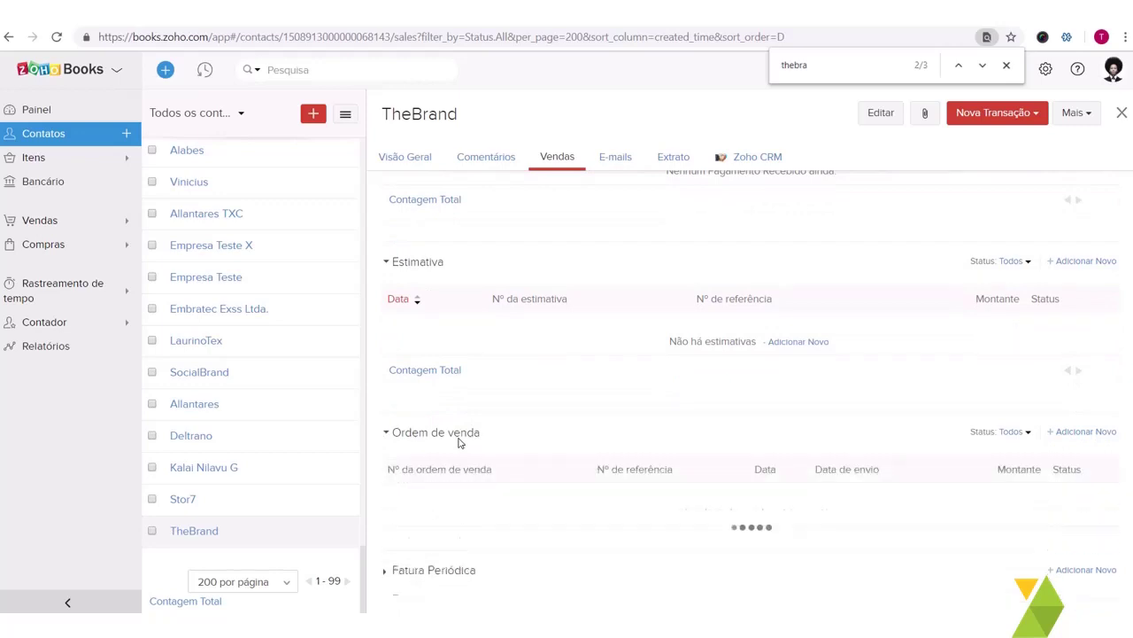
pyautogui.scroll(-1, 499, 488)
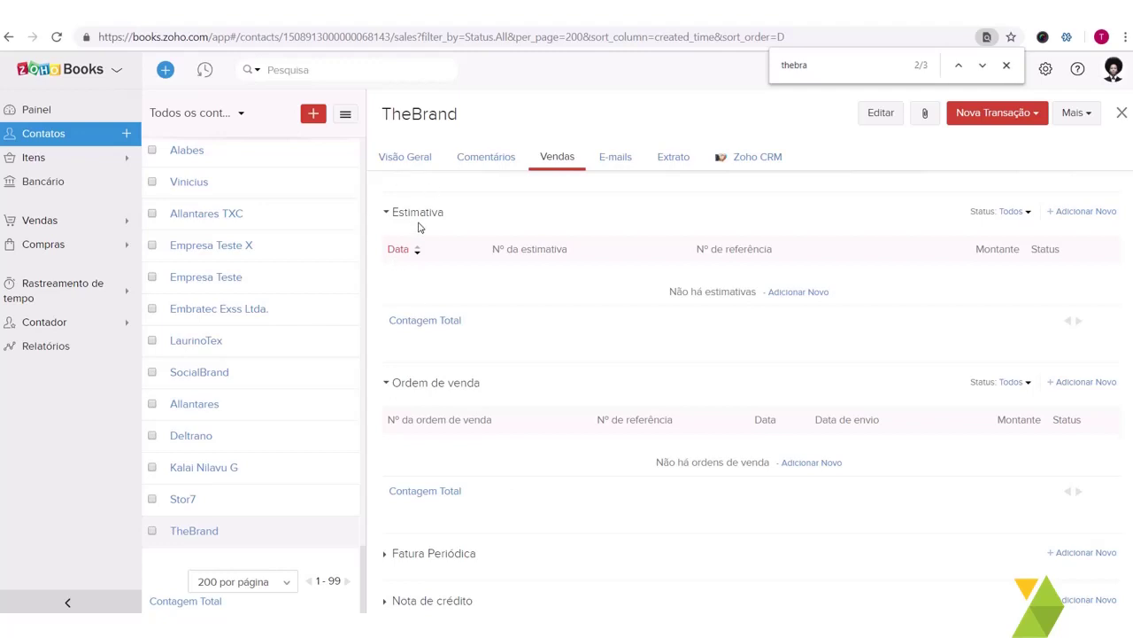
pyautogui.scroll(-1, 454, 409)
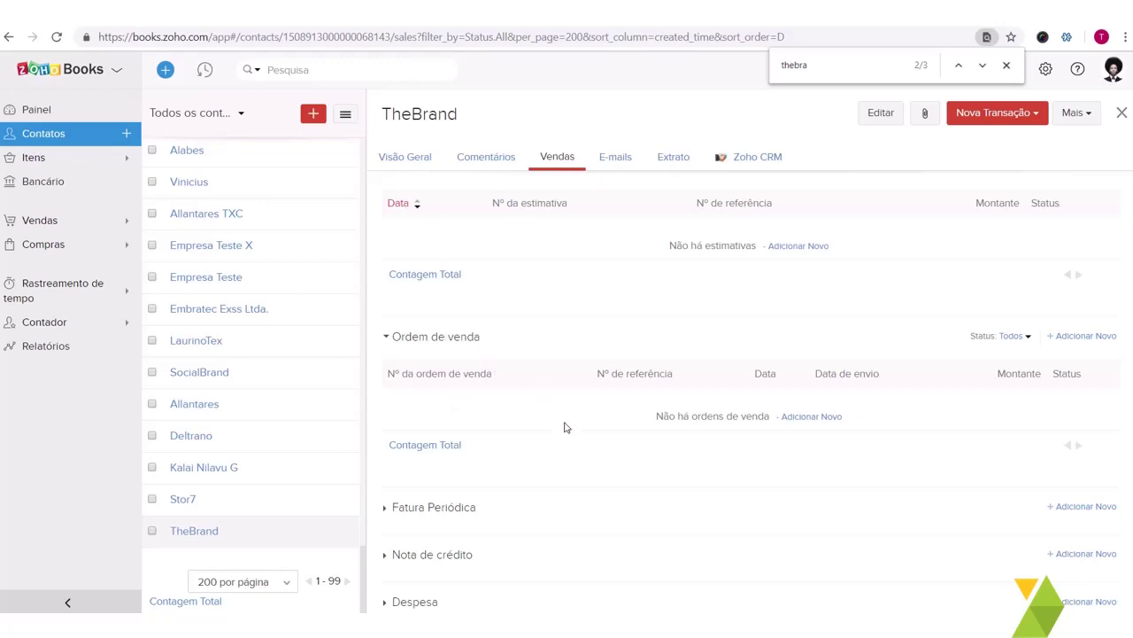
pyautogui.scroll(-1, 565, 427)
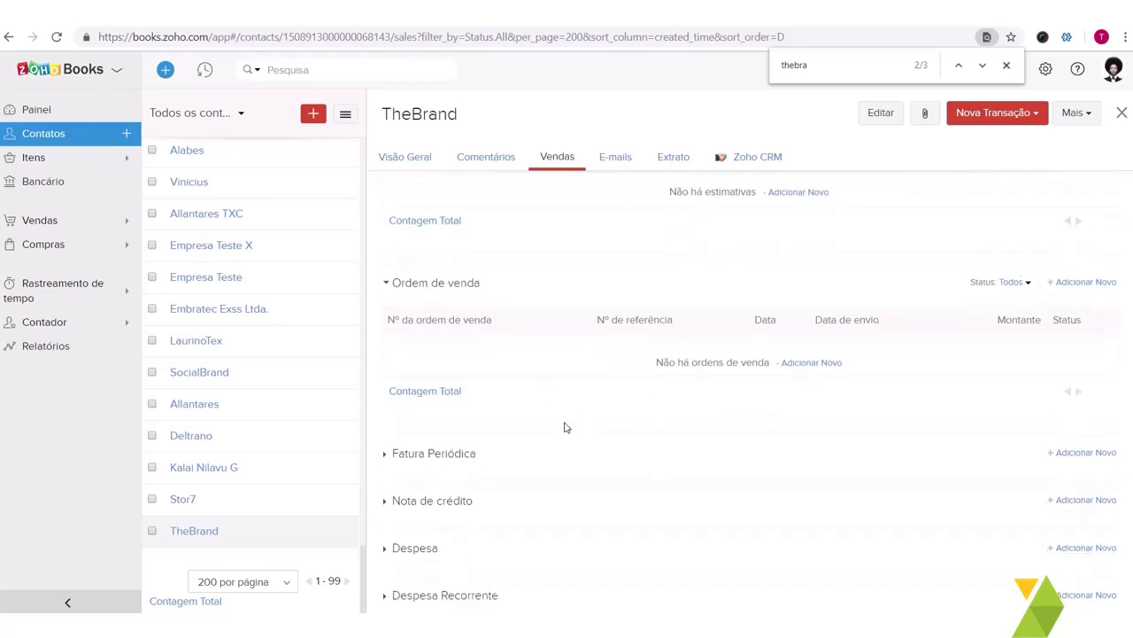
# Step: Expand Fatura Periódica, Nota de crédito, Despesa, Despesa Recorrente and Projeto, showing Implementação CRM
pyautogui.click(458, 455)
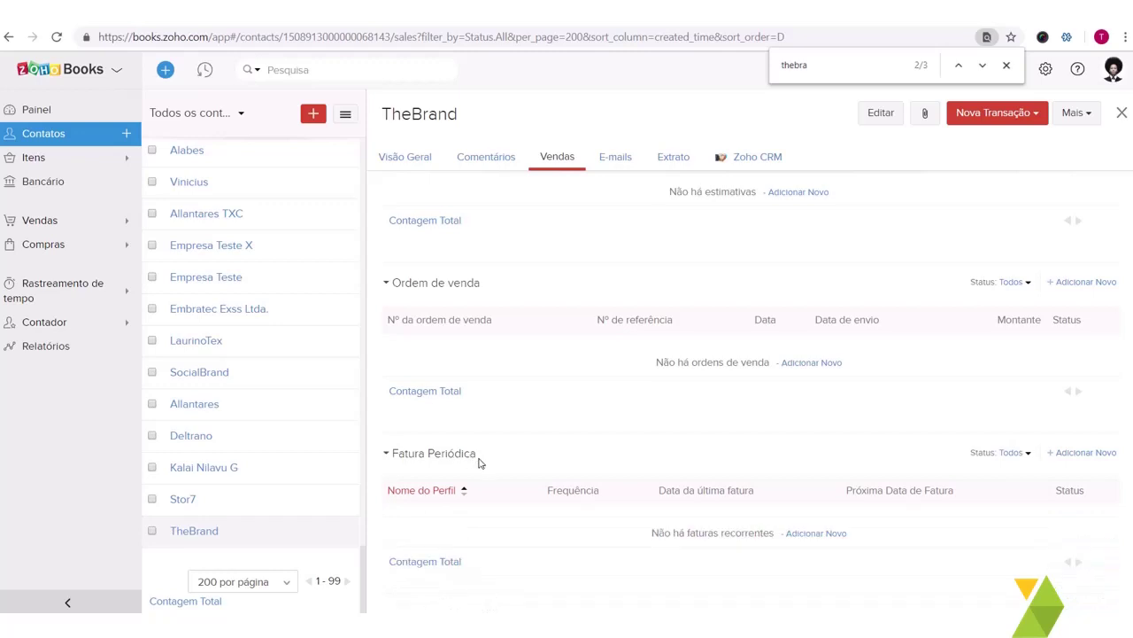
pyautogui.scroll(-1, 479, 463)
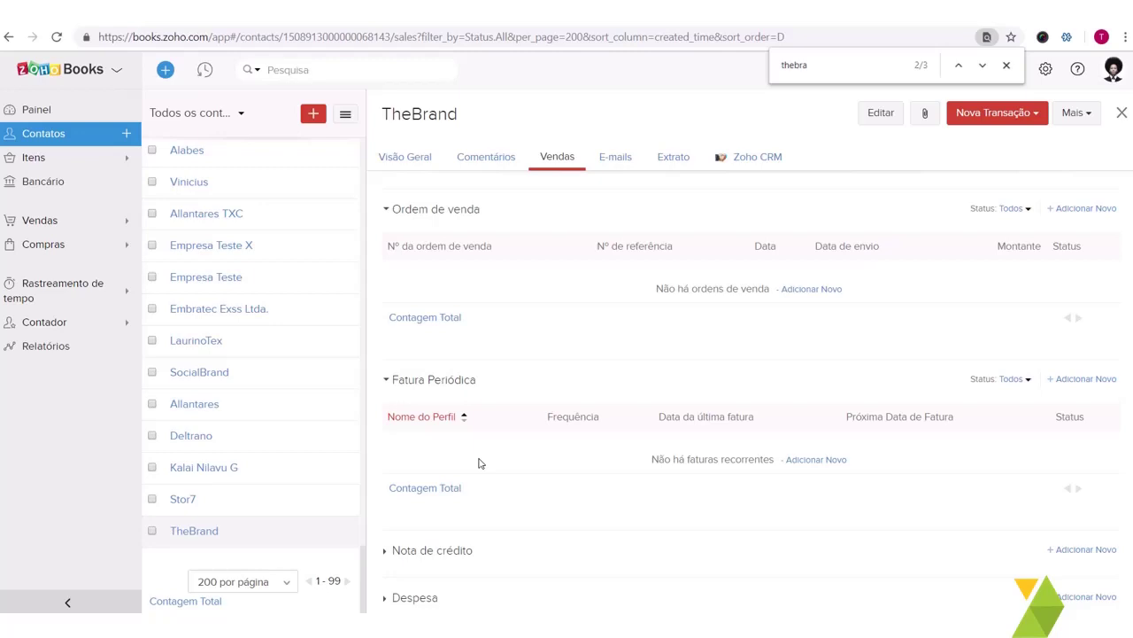
pyautogui.scroll(-2, 478, 463)
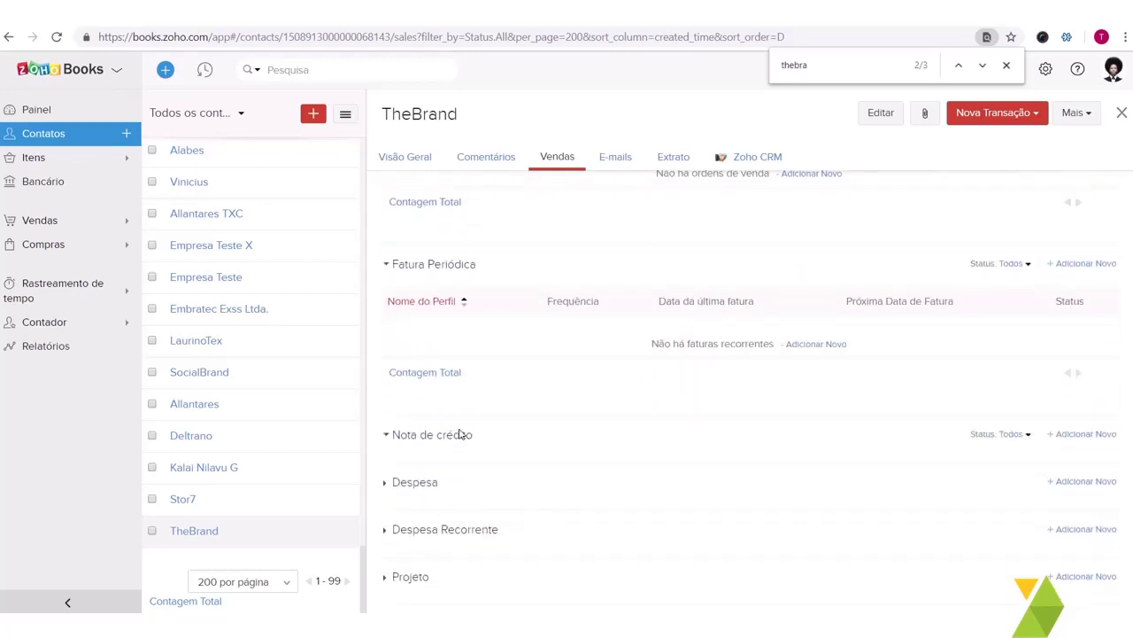
pyautogui.click(460, 434)
pyautogui.scroll(-3, 652, 442)
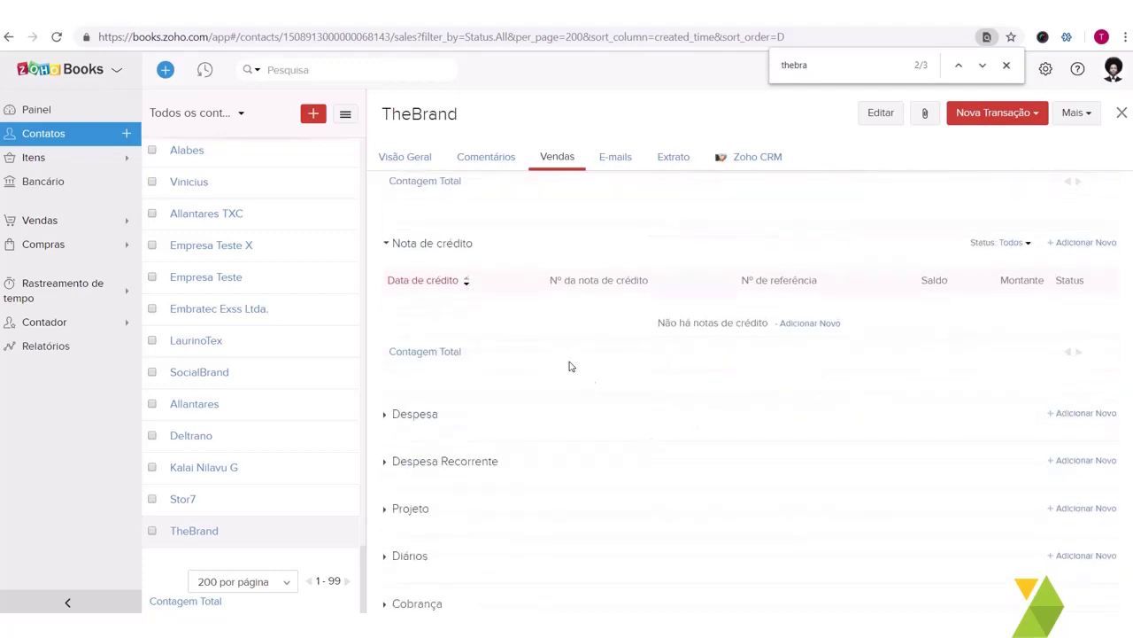
pyautogui.click(428, 416)
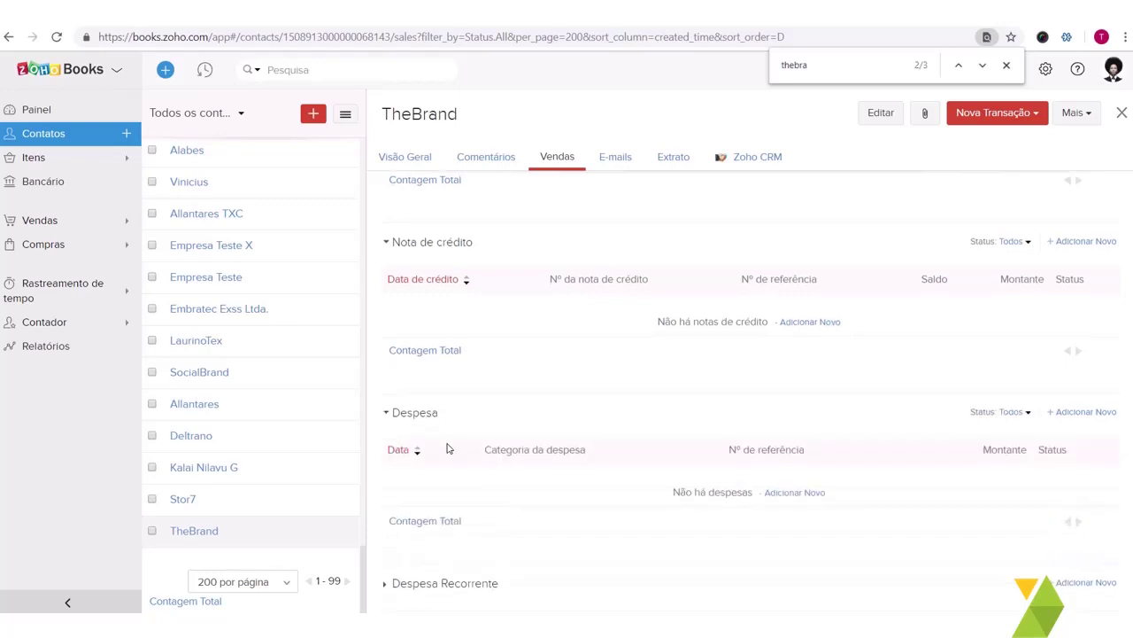
pyautogui.scroll(-2, 450, 447)
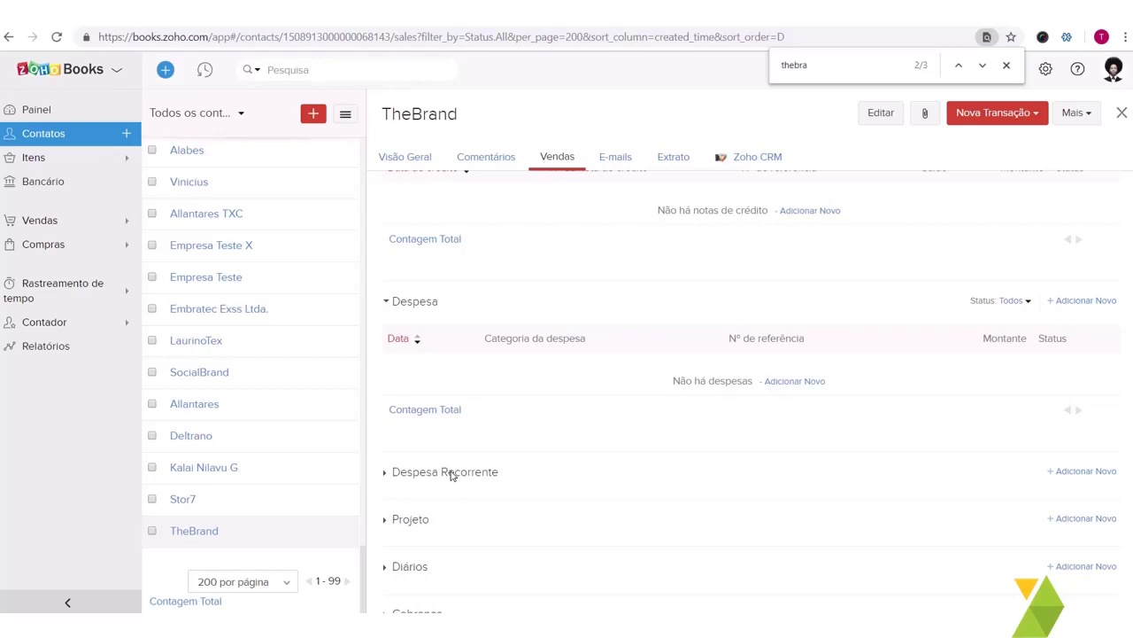
pyautogui.click(451, 475)
pyautogui.scroll(-2, 451, 476)
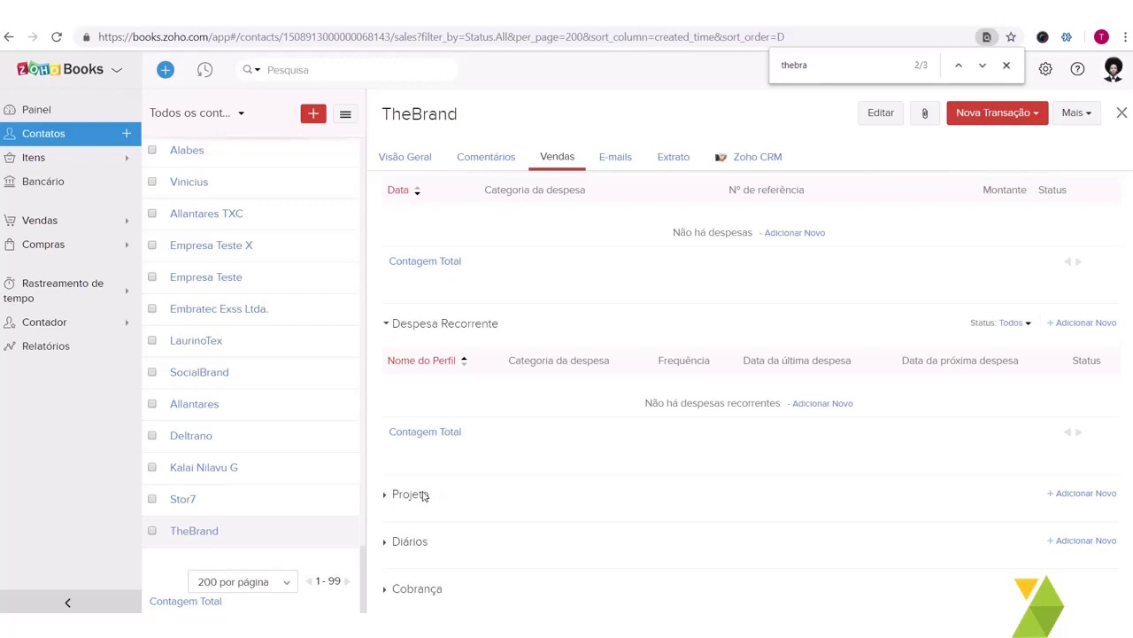
pyautogui.click(424, 496)
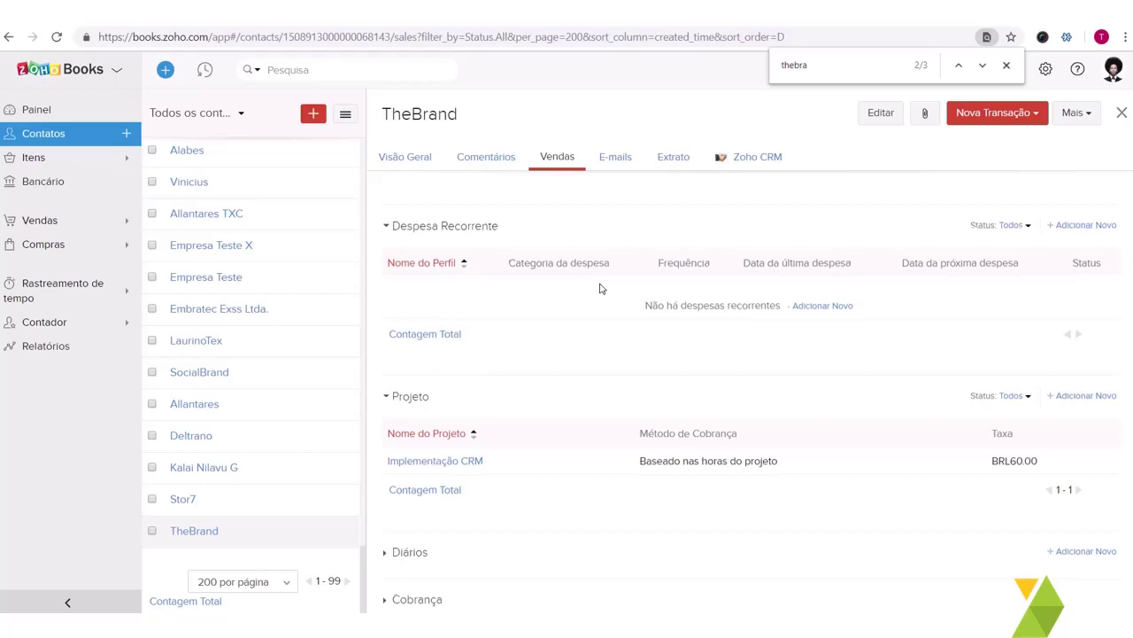
pyautogui.scroll(10, 599, 289)
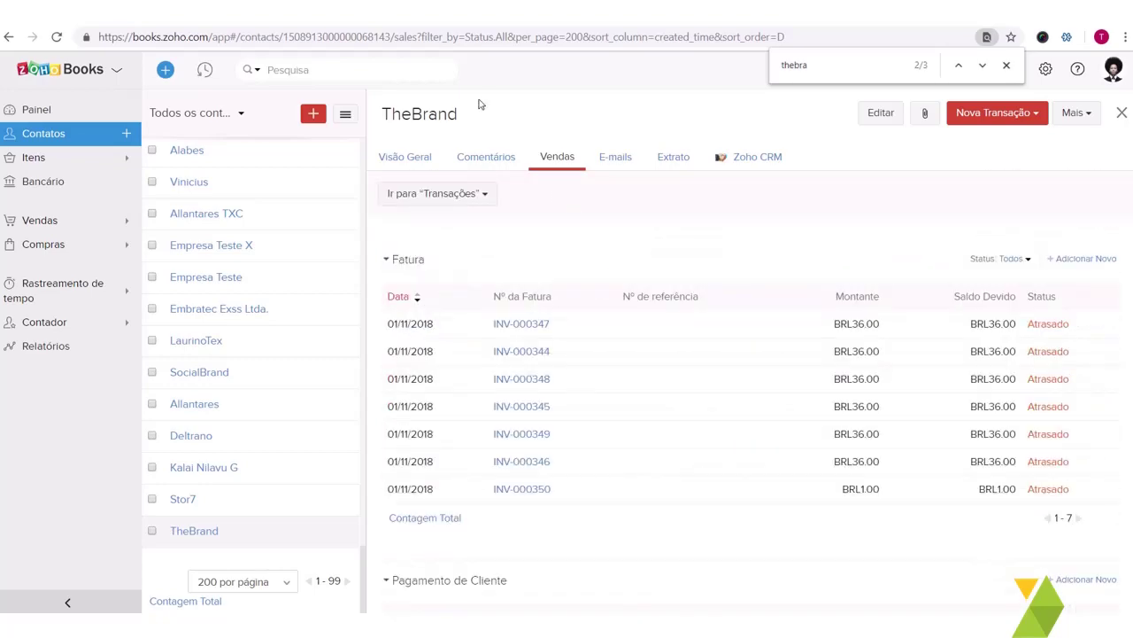
# Step: Review the e-mail history sent to TheBrand on the E-mails tab
pyautogui.click(616, 159)
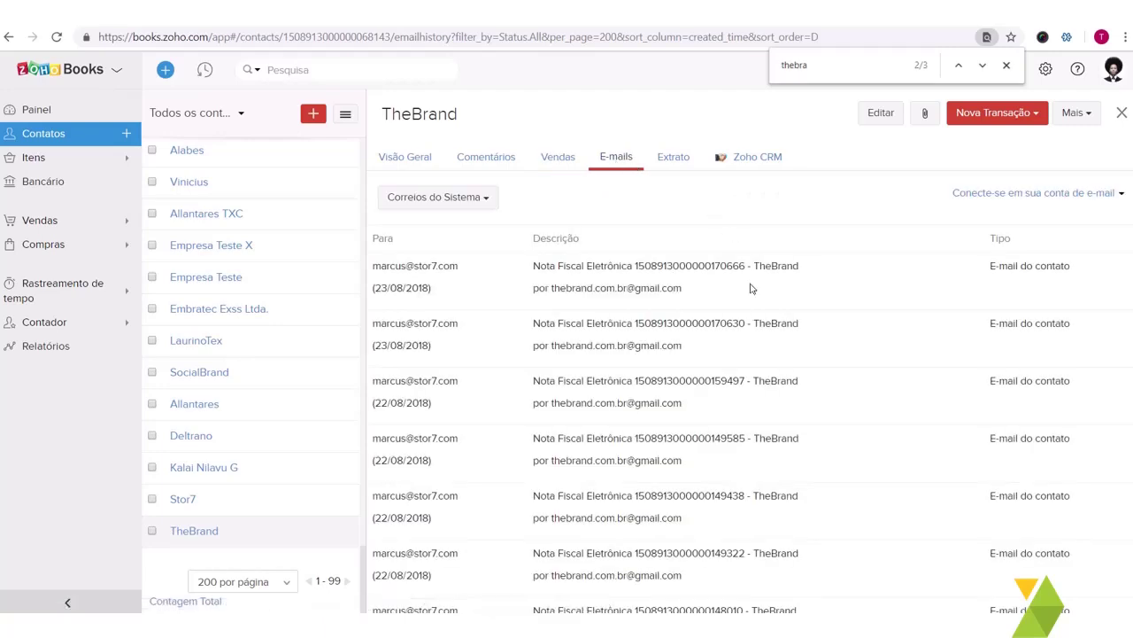
pyautogui.scroll(-3, 749, 265)
pyautogui.scroll(3, 750, 288)
# Step: Show the Extrato for 01/03/2019–31/03/2019 with BRL 217.00 due, closing Chrome's find bar
pyautogui.click(675, 161)
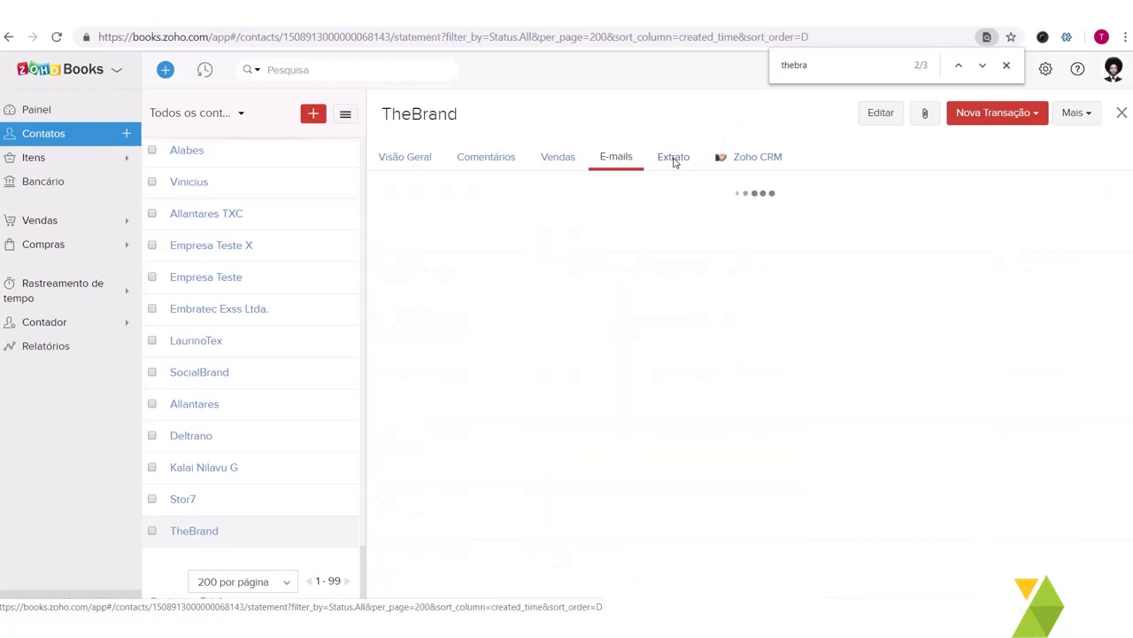
pyautogui.scroll(-1, 848, 429)
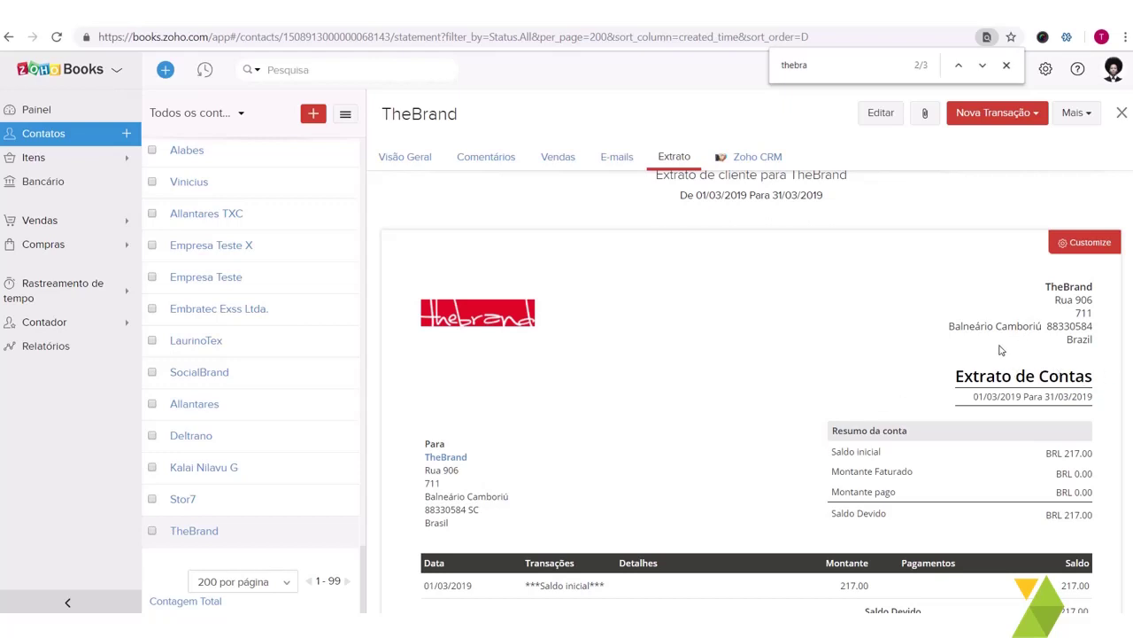
pyautogui.scroll(-1, 1001, 351)
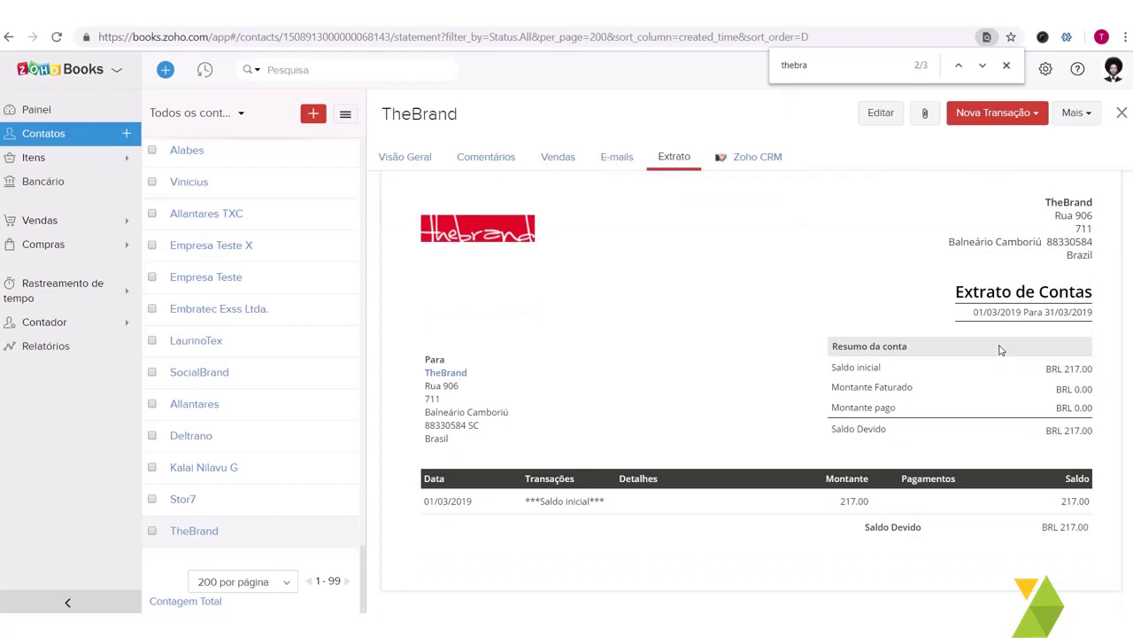
pyautogui.scroll(2, 1000, 351)
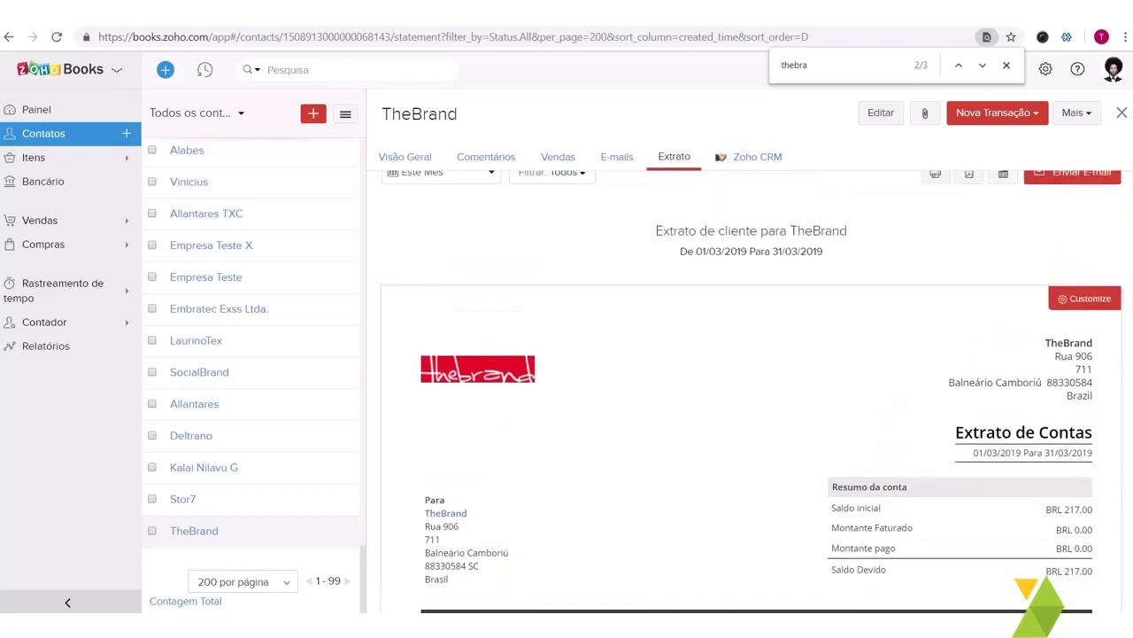
pyautogui.scroll(1, 823, 316)
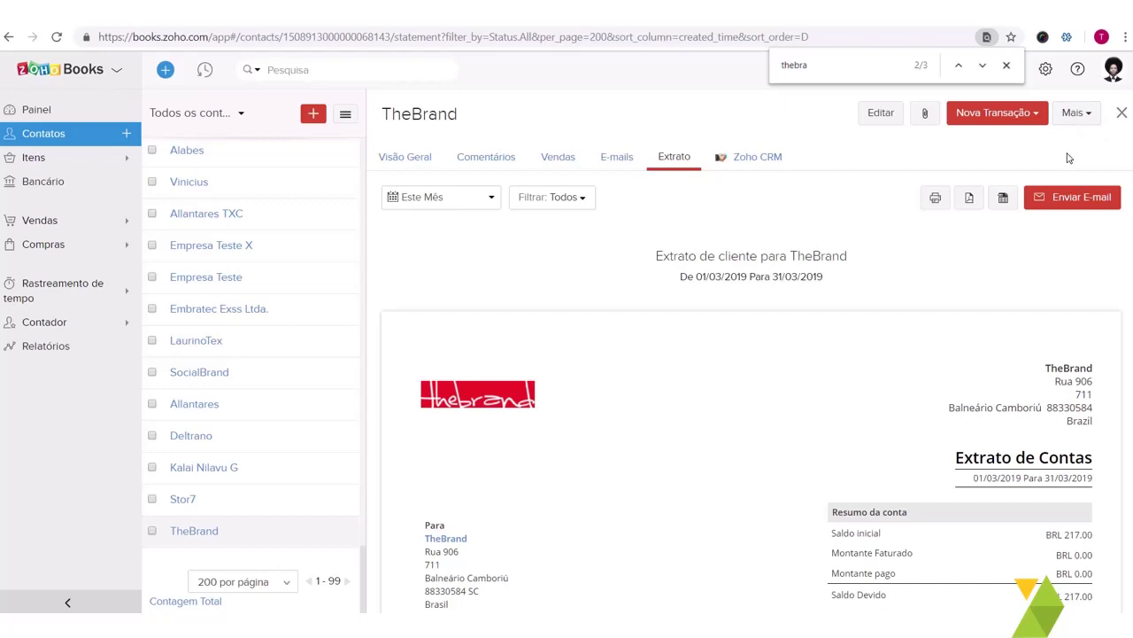
pyautogui.click(1007, 65)
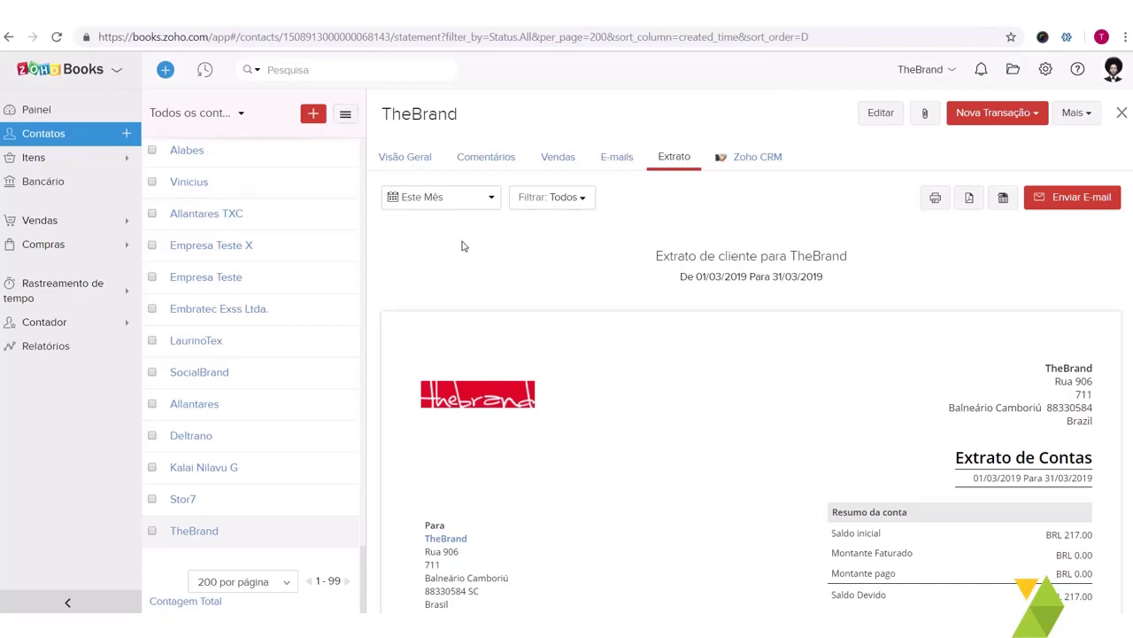
pyautogui.scroll(8, 285, 230)
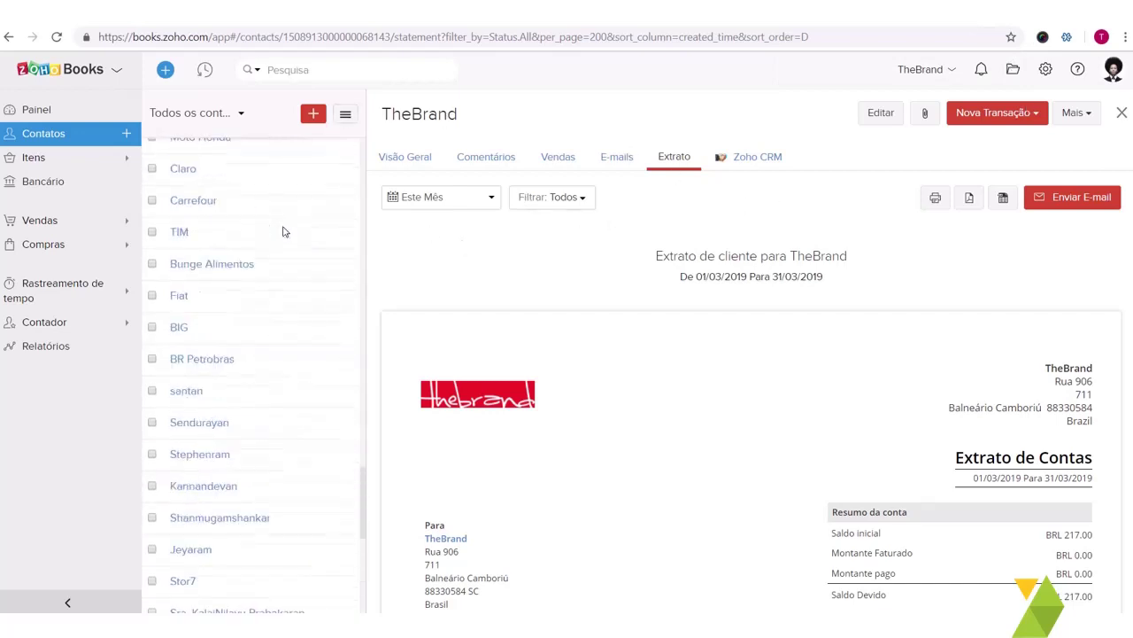
pyautogui.click(63, 165)
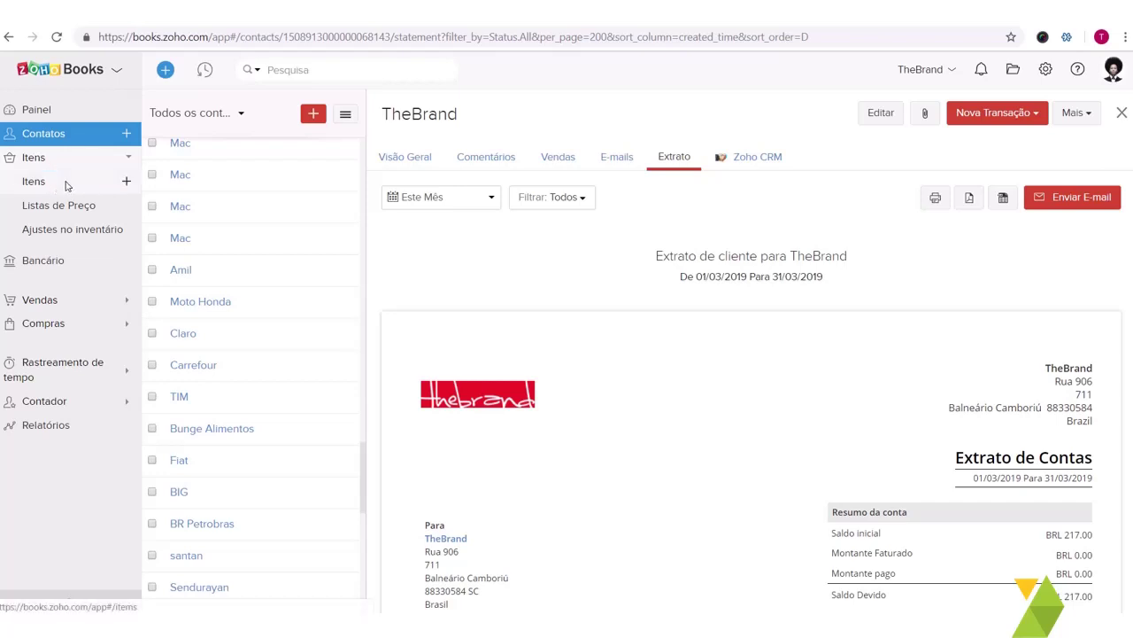
pyautogui.click(67, 183)
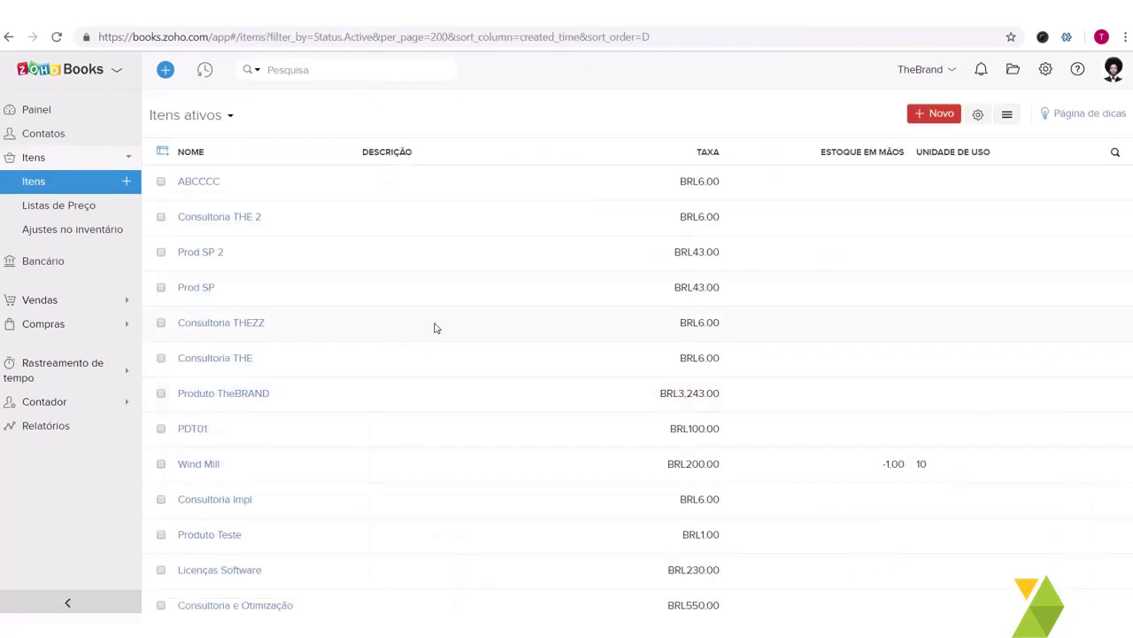
pyautogui.scroll(-3, 433, 328)
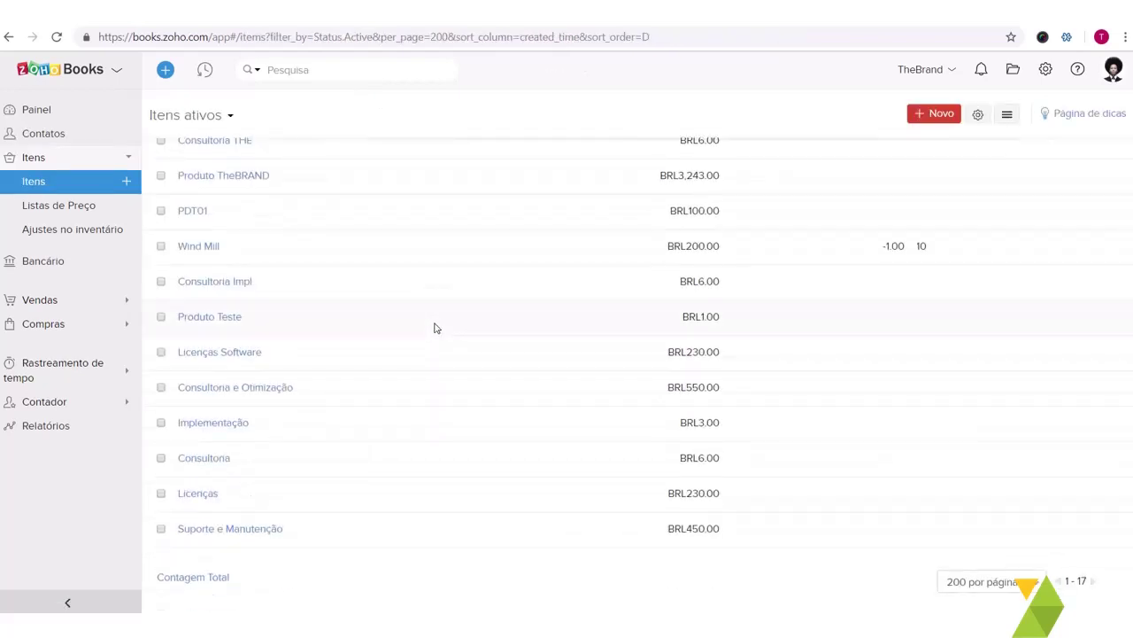
pyautogui.scroll(3, 434, 328)
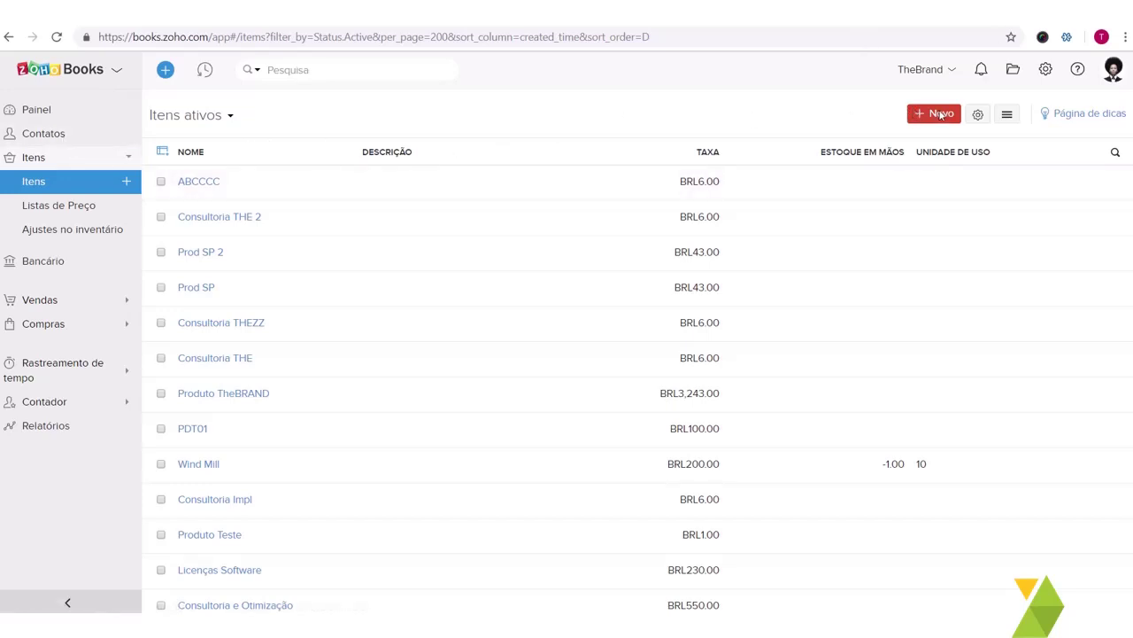
pyautogui.click(1007, 115)
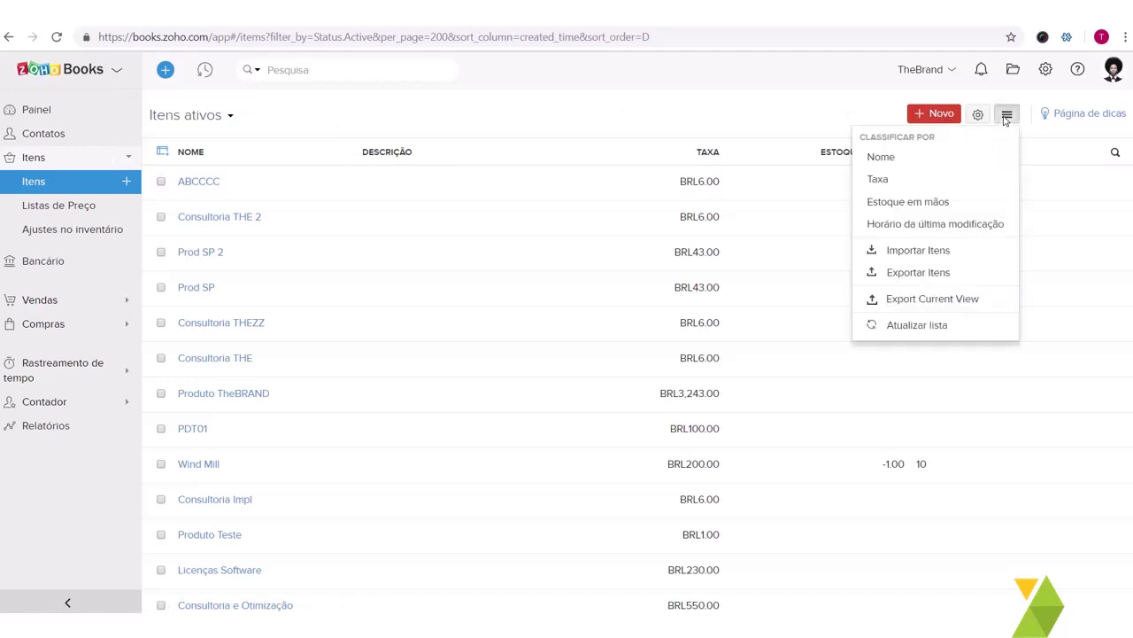
pyautogui.click(501, 119)
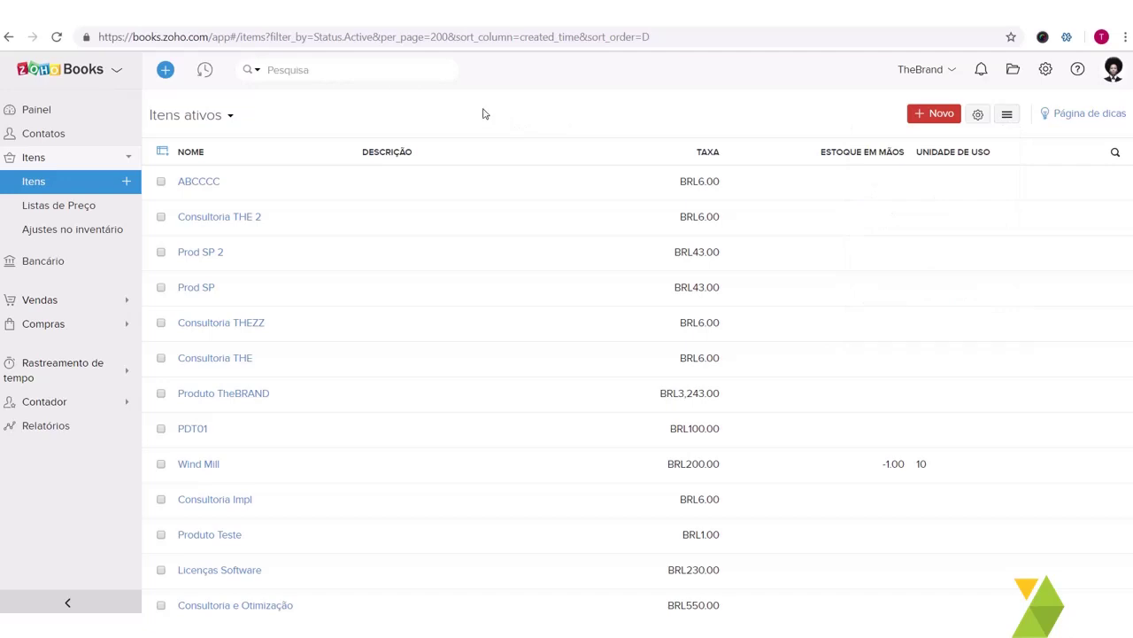
pyautogui.click(228, 121)
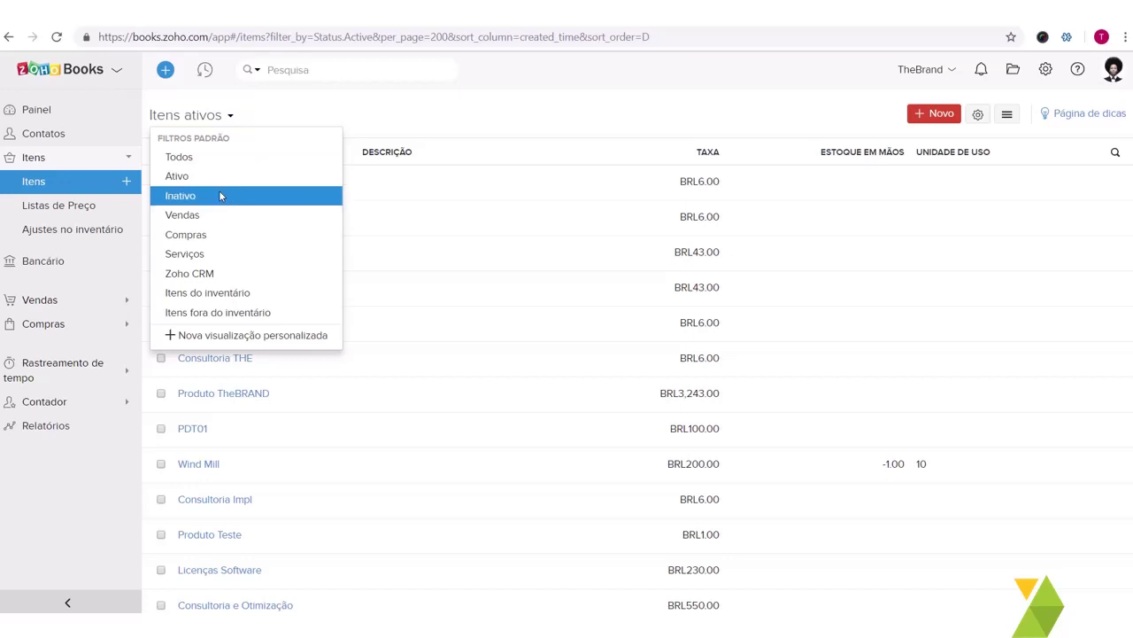
# Step: Name a new Produtos item 'Implementação', leaving Unidade unset
pyautogui.click(939, 113)
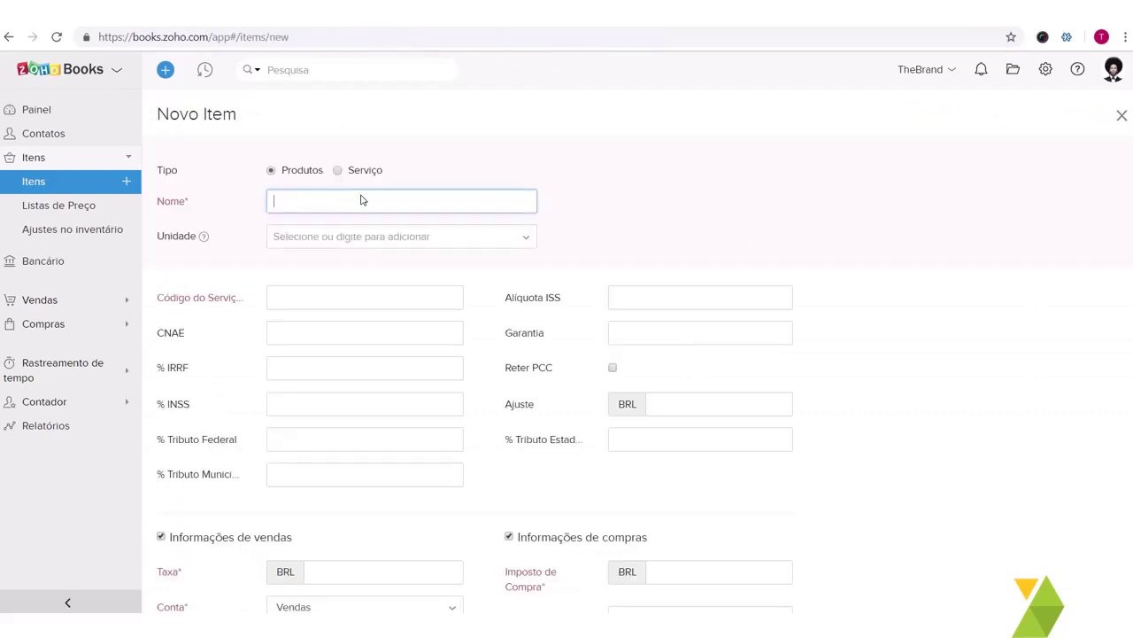
pyautogui.write('Implementação')
pyautogui.scroll(-2, 292, 182)
pyautogui.scroll(2, 287, 247)
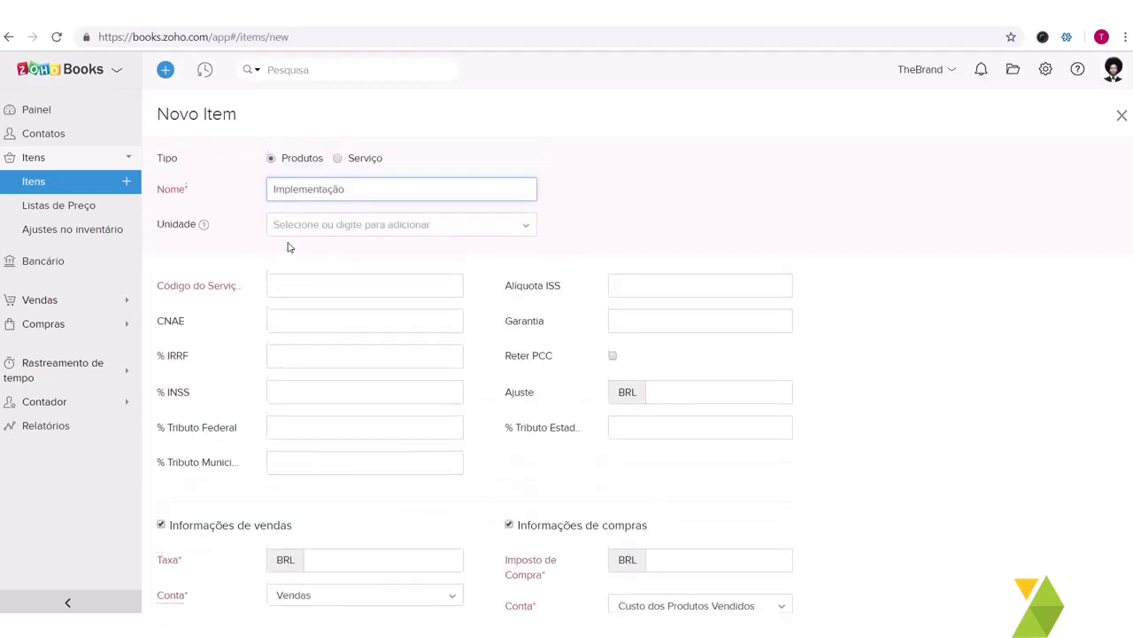
pyautogui.click(312, 225)
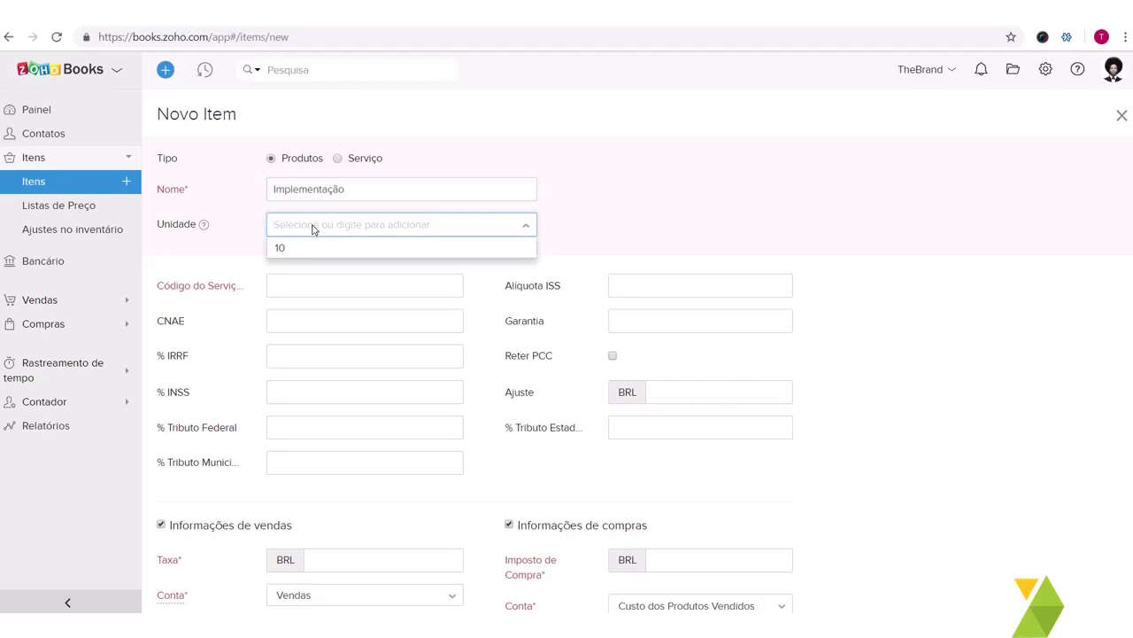
pyautogui.click(230, 255)
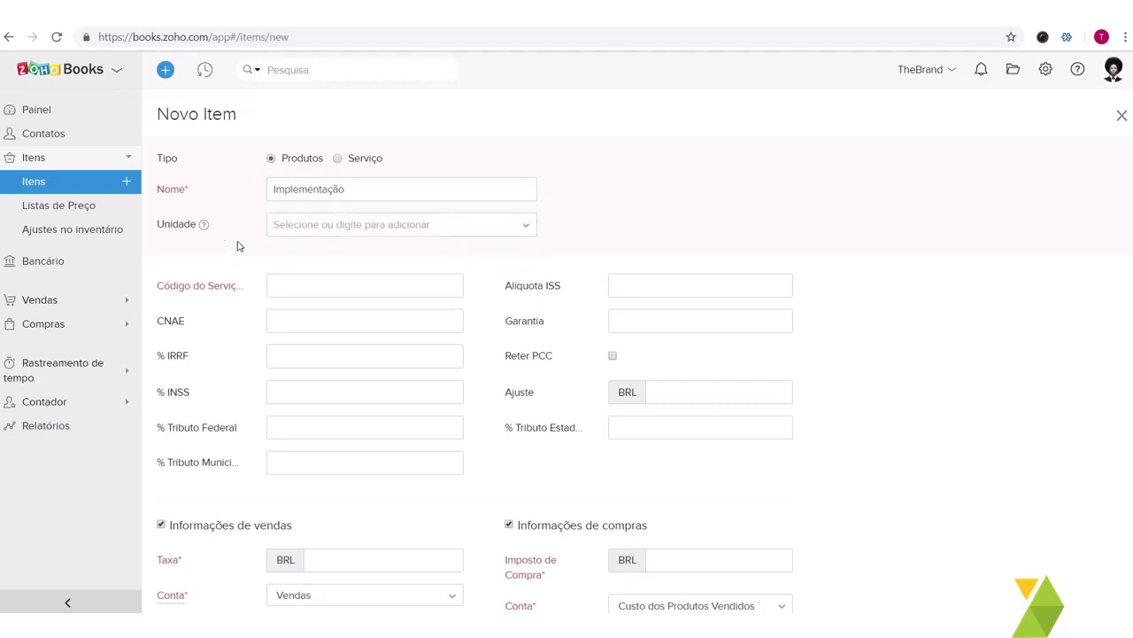
pyautogui.moveTo(202, 225)
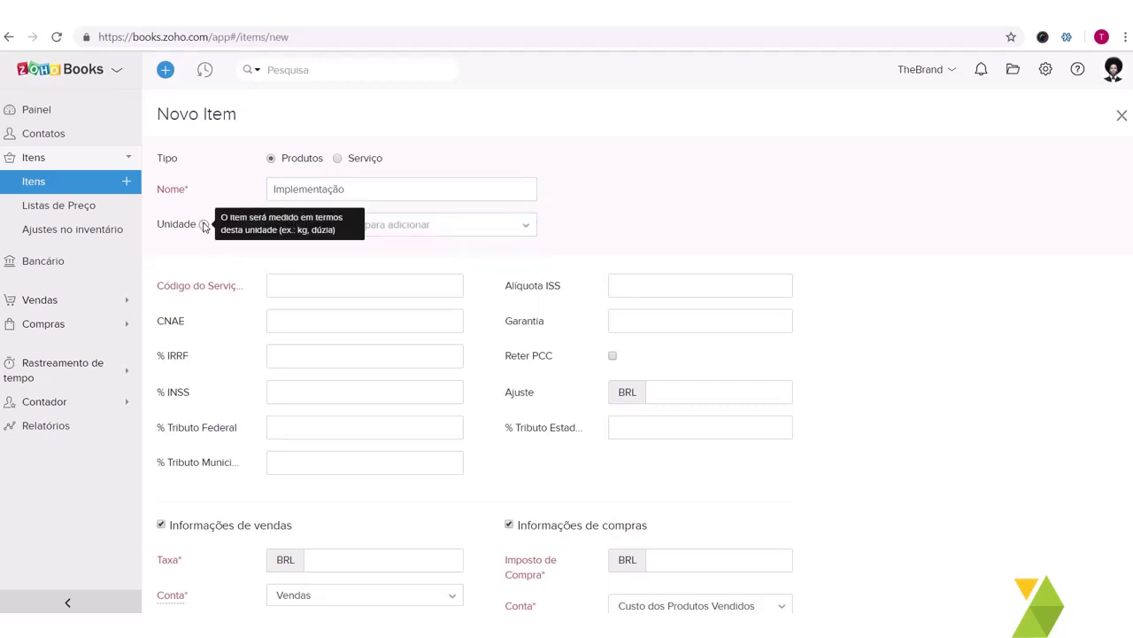
# Step: Switch the Implementação item's Tipo from product to Serviço and review the rest of the form
pyautogui.click(369, 218)
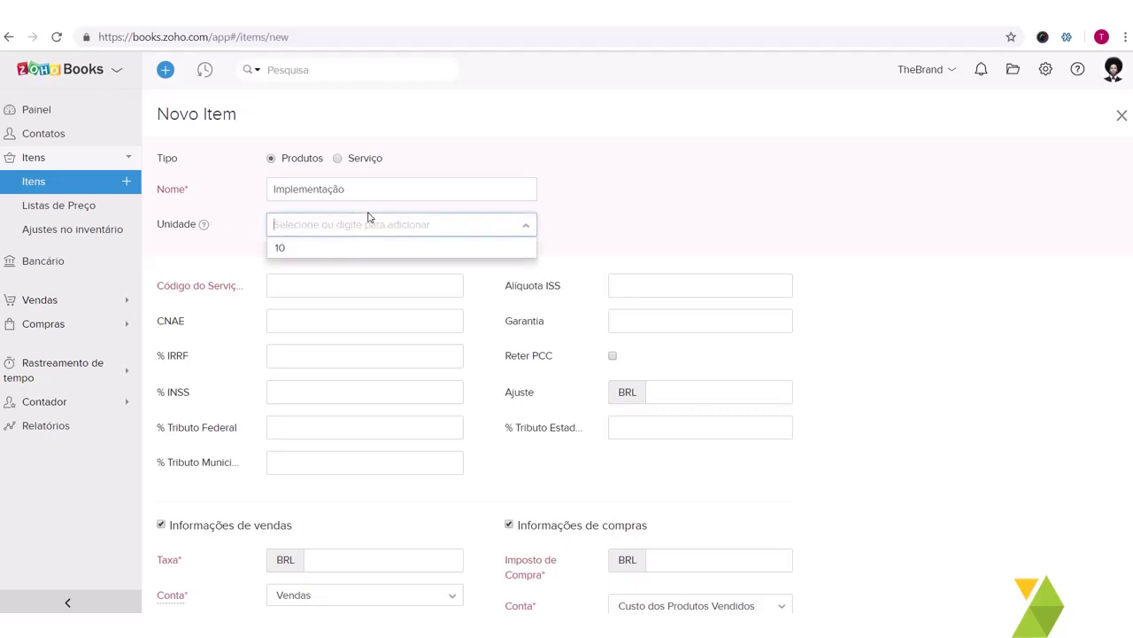
pyautogui.click(338, 159)
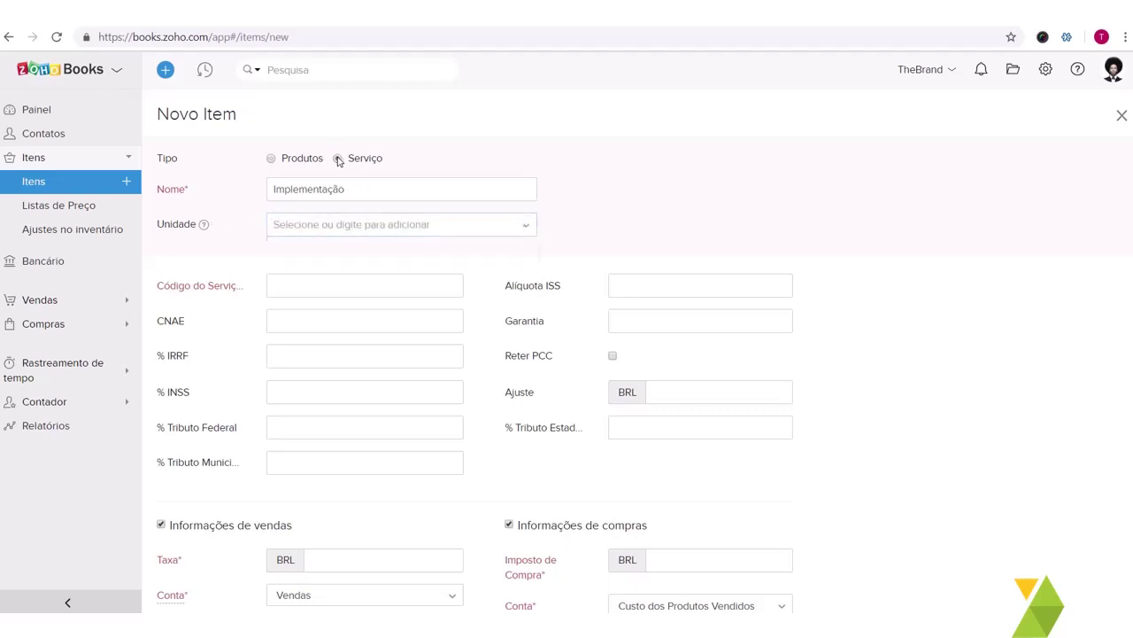
pyautogui.scroll(-1, 333, 205)
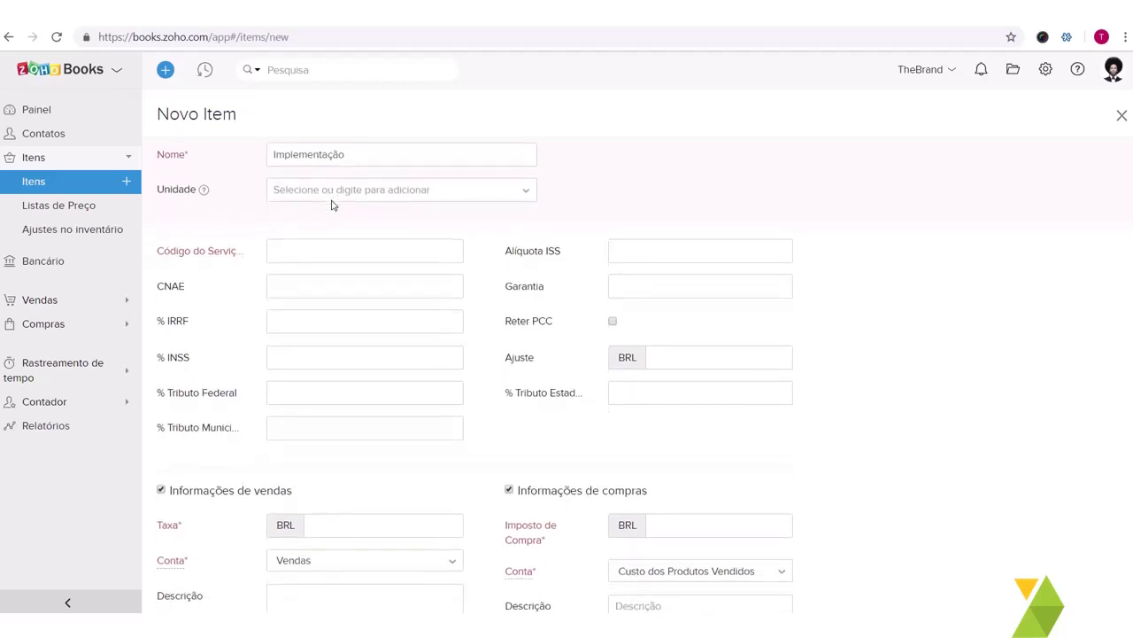
pyautogui.scroll(-1, 333, 204)
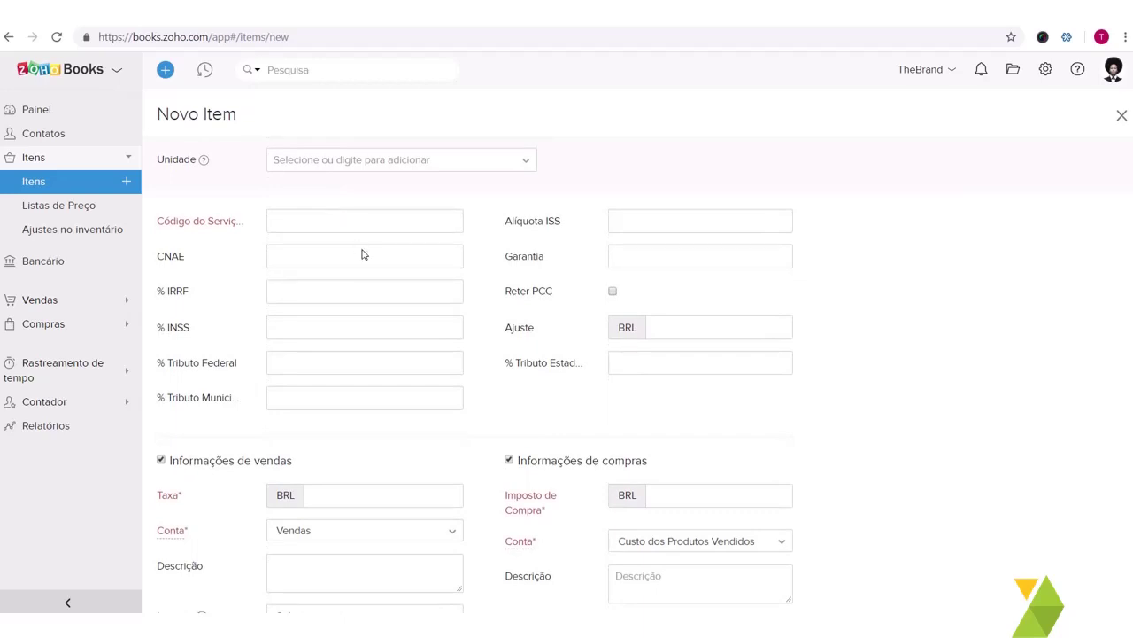
pyautogui.scroll(-1, 362, 254)
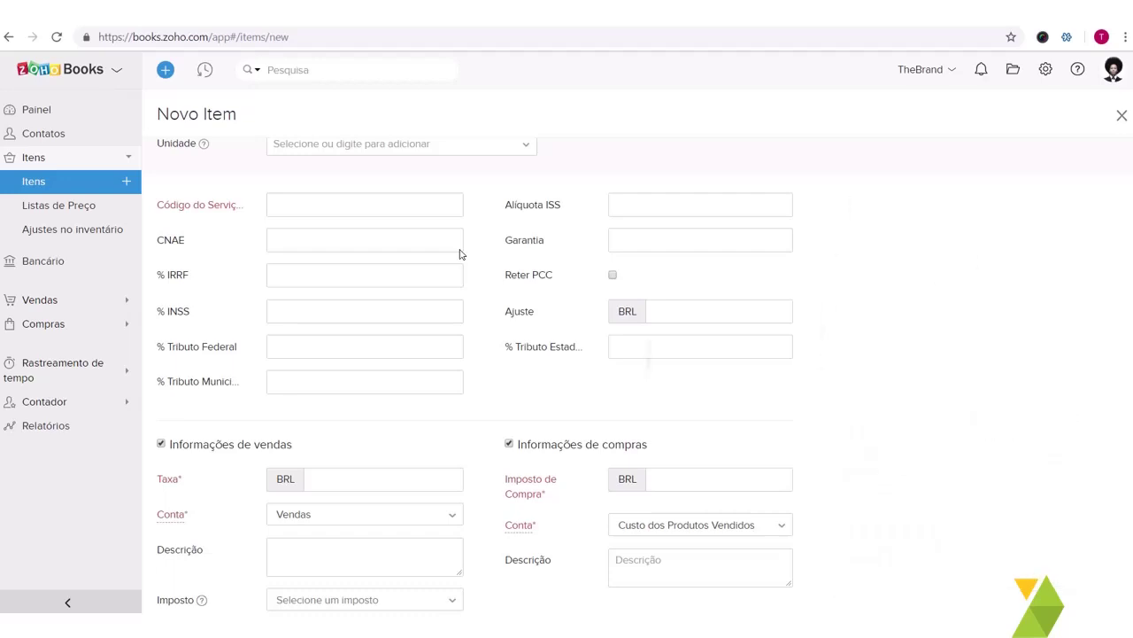
pyautogui.scroll(-2, 459, 254)
pyautogui.scroll(1, 460, 254)
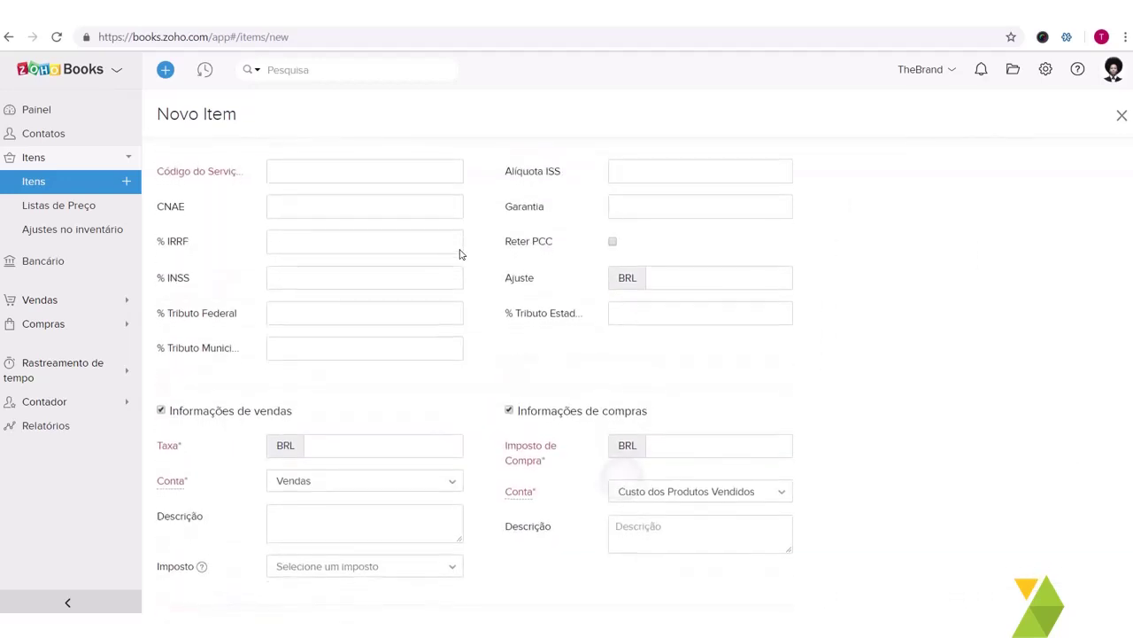
pyautogui.scroll(-1, 460, 254)
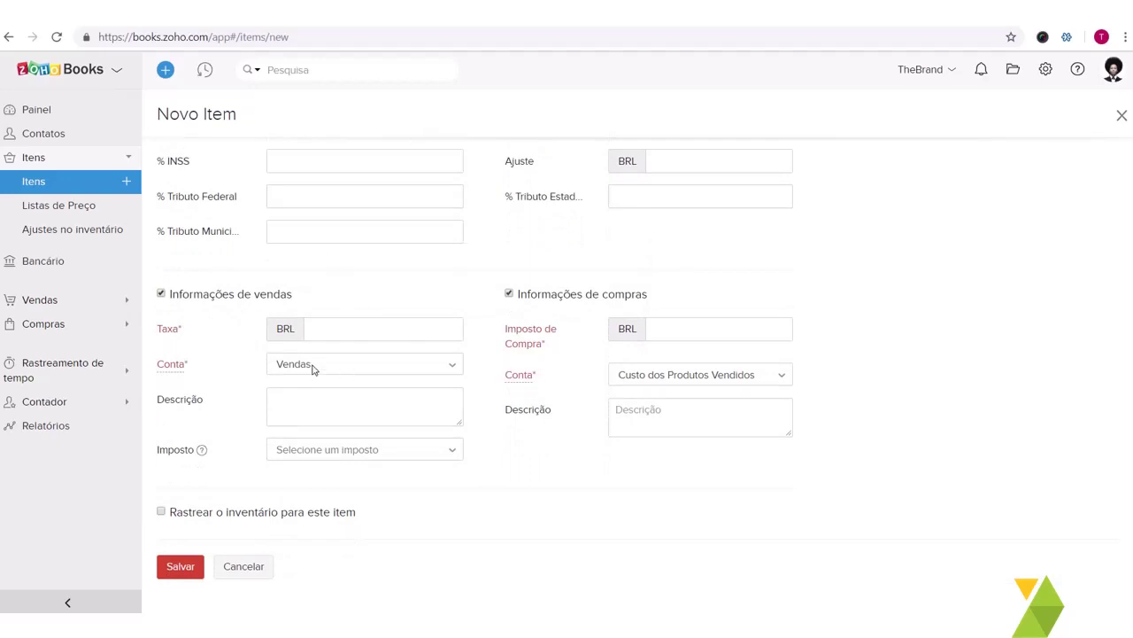
# Step: Enter a selling rate of 10000 and keep Vendas as the sales account
pyautogui.click(339, 334)
pyautogui.write('10000')
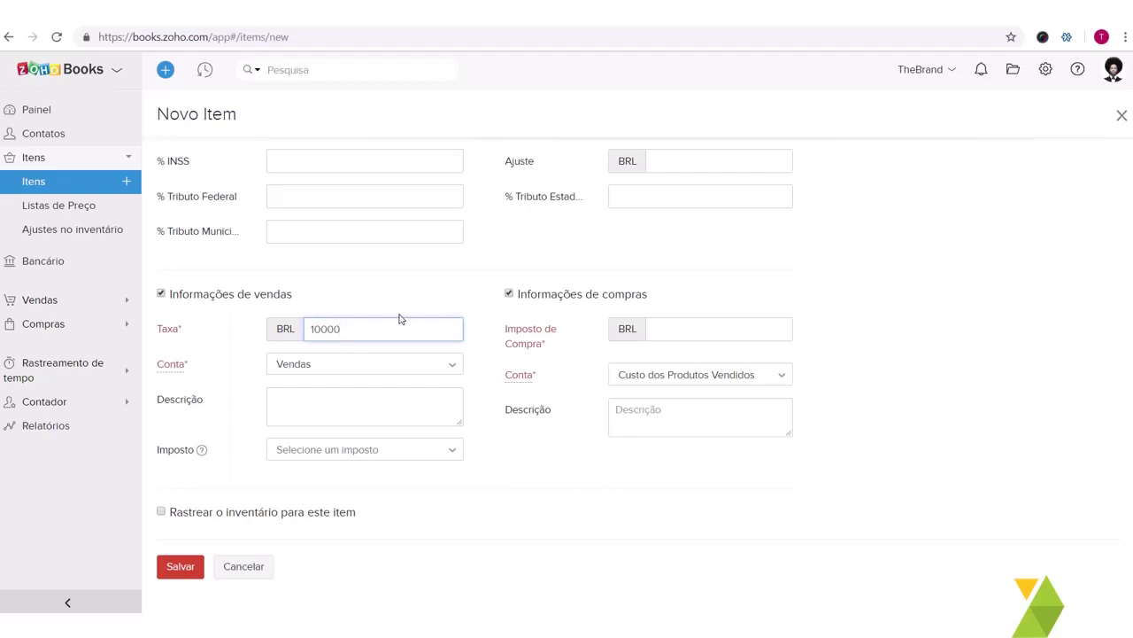
pyautogui.click(325, 372)
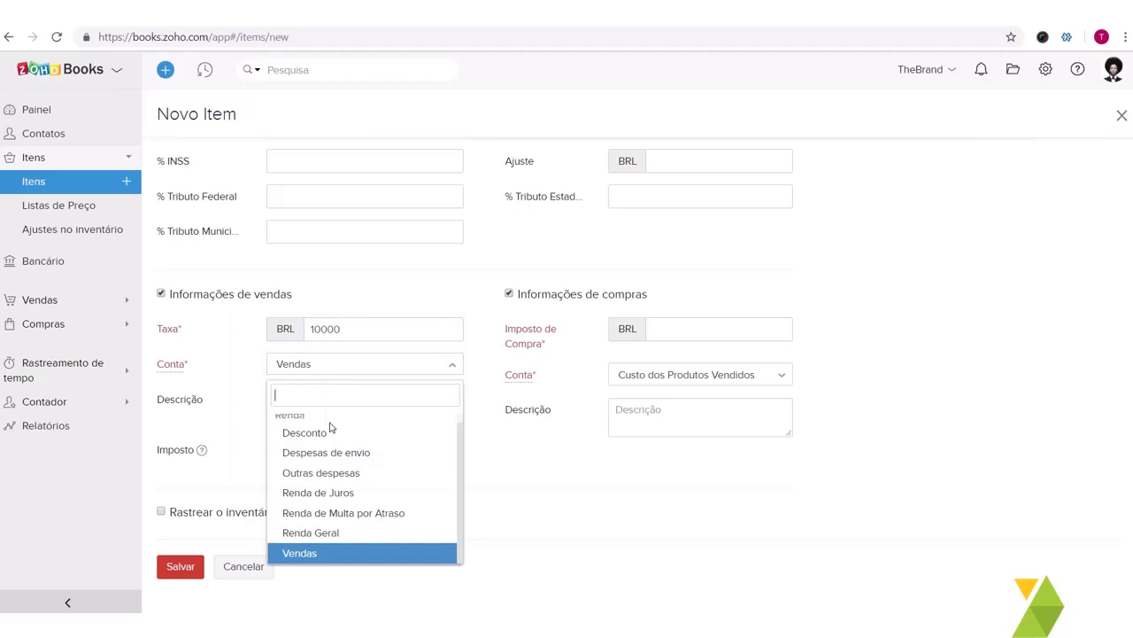
pyautogui.scroll(1, 341, 456)
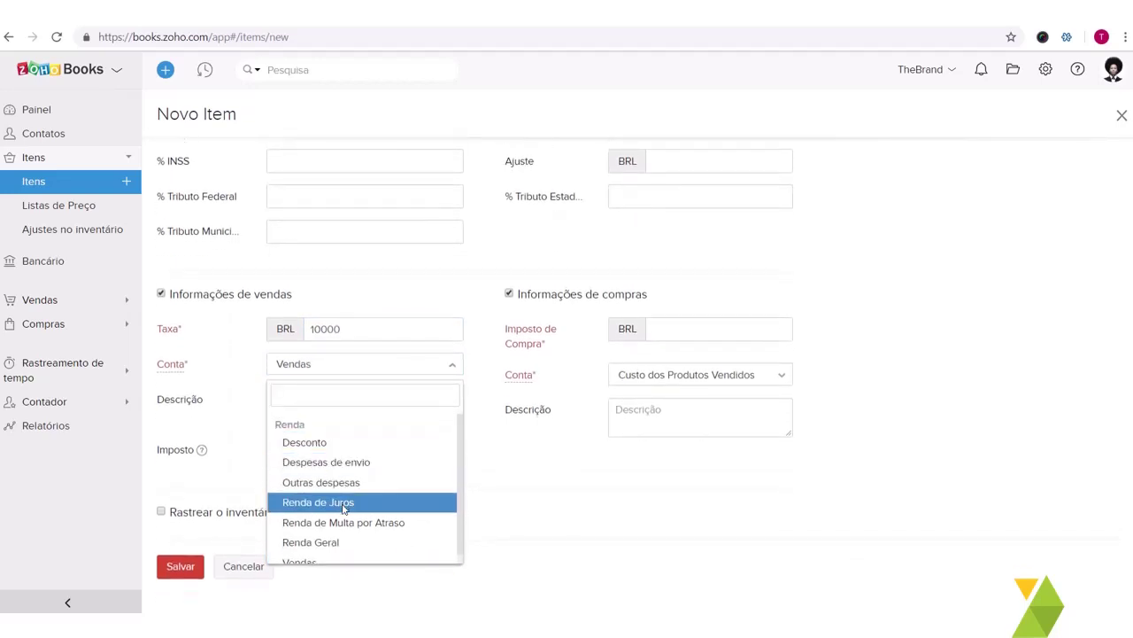
pyautogui.scroll(-1, 350, 514)
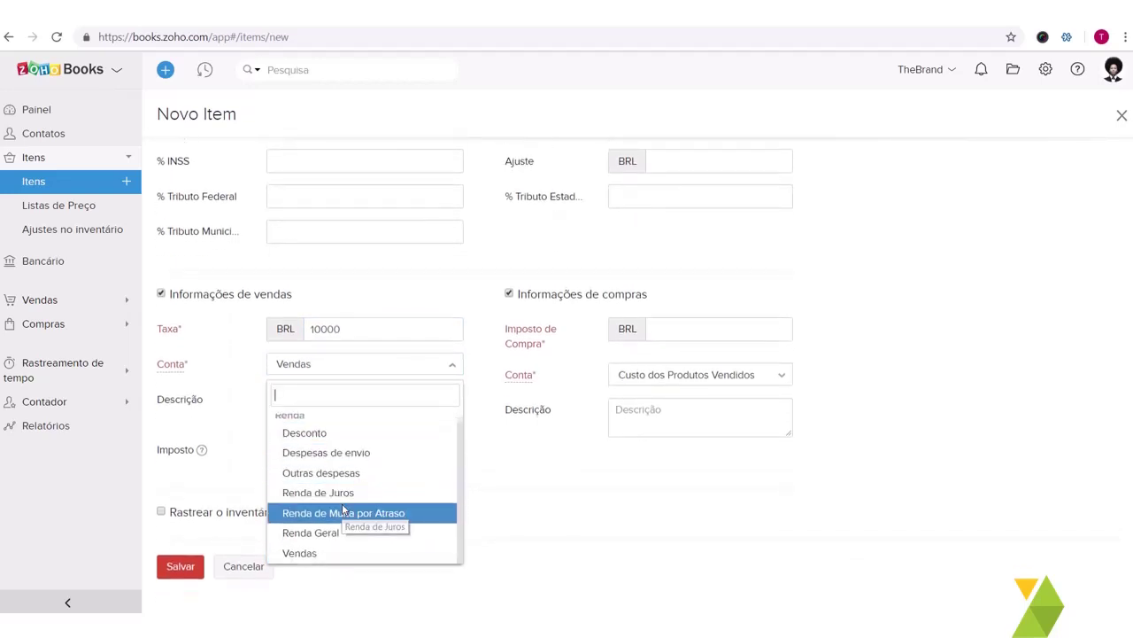
pyautogui.click(327, 551)
pyautogui.click(341, 370)
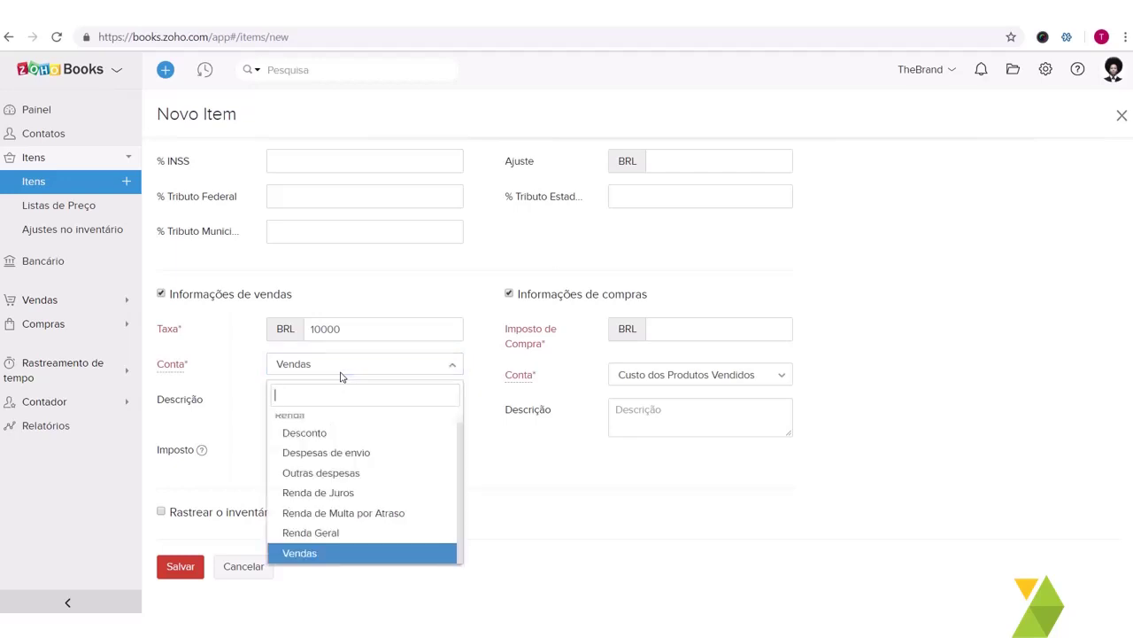
pyautogui.click(201, 391)
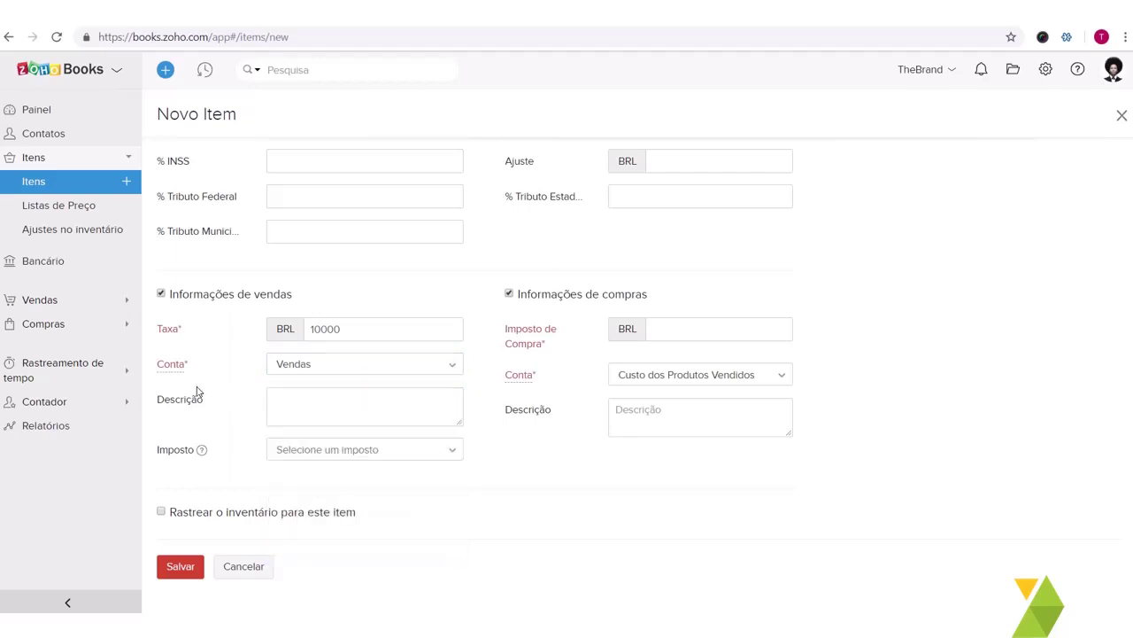
# Step: Leave the sales tax (Imposto) unset for the item
pyautogui.click(305, 399)
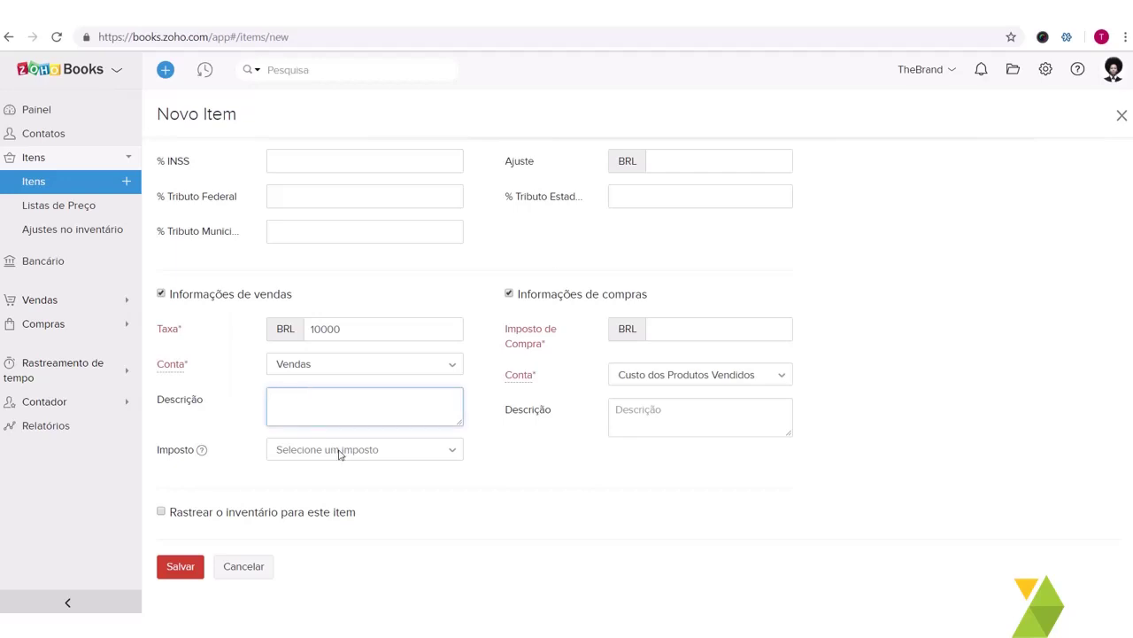
pyautogui.click(292, 452)
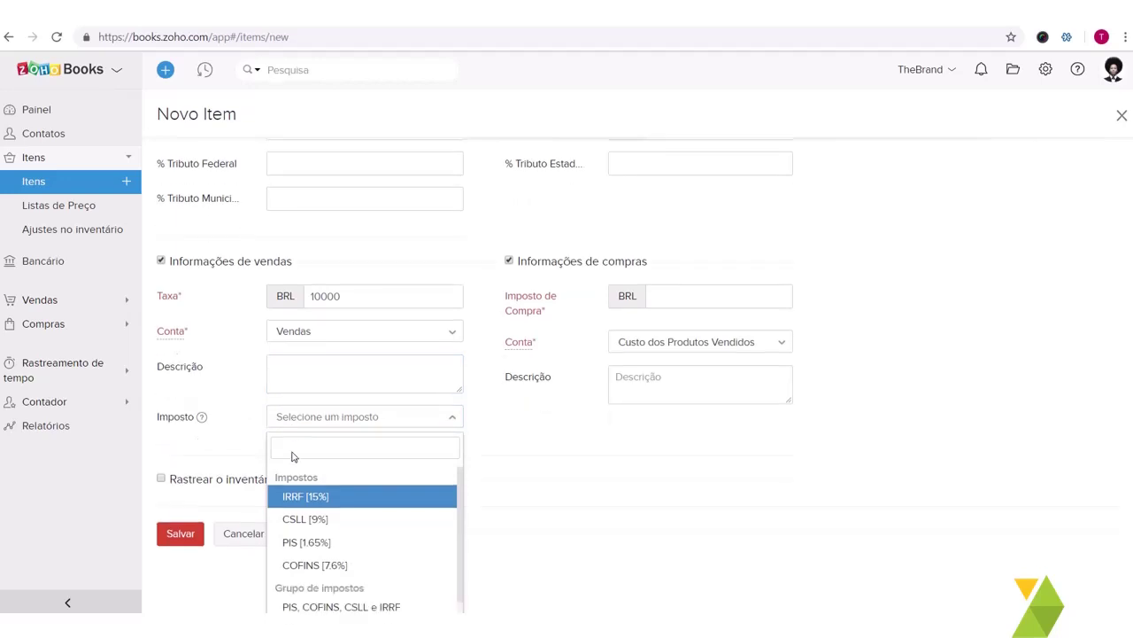
pyautogui.scroll(-1, 301, 522)
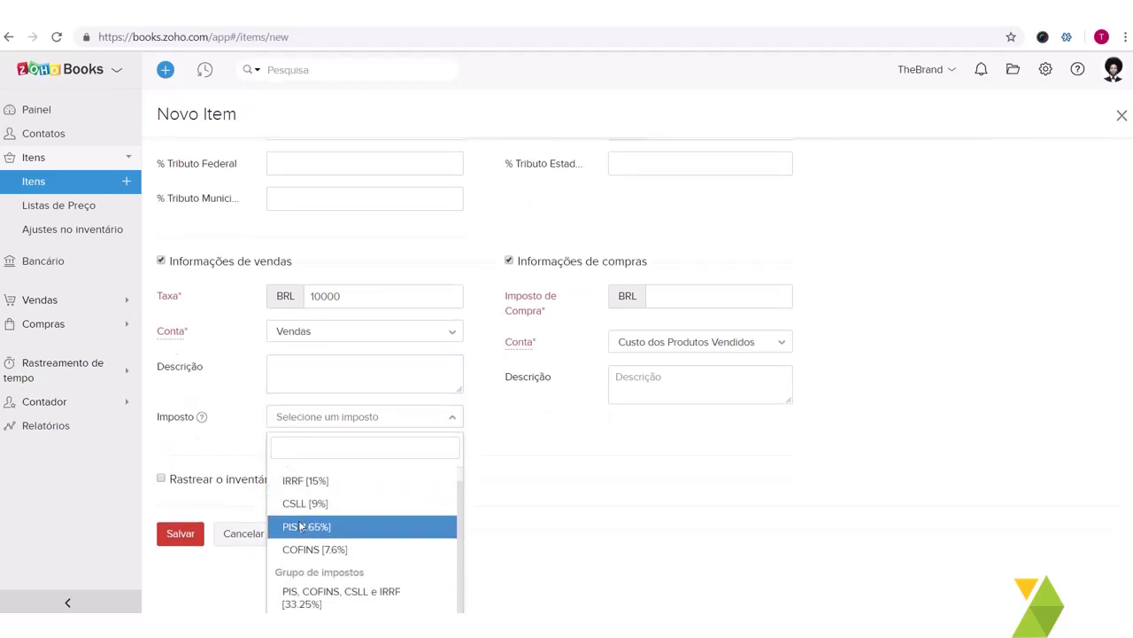
pyautogui.scroll(1, 301, 527)
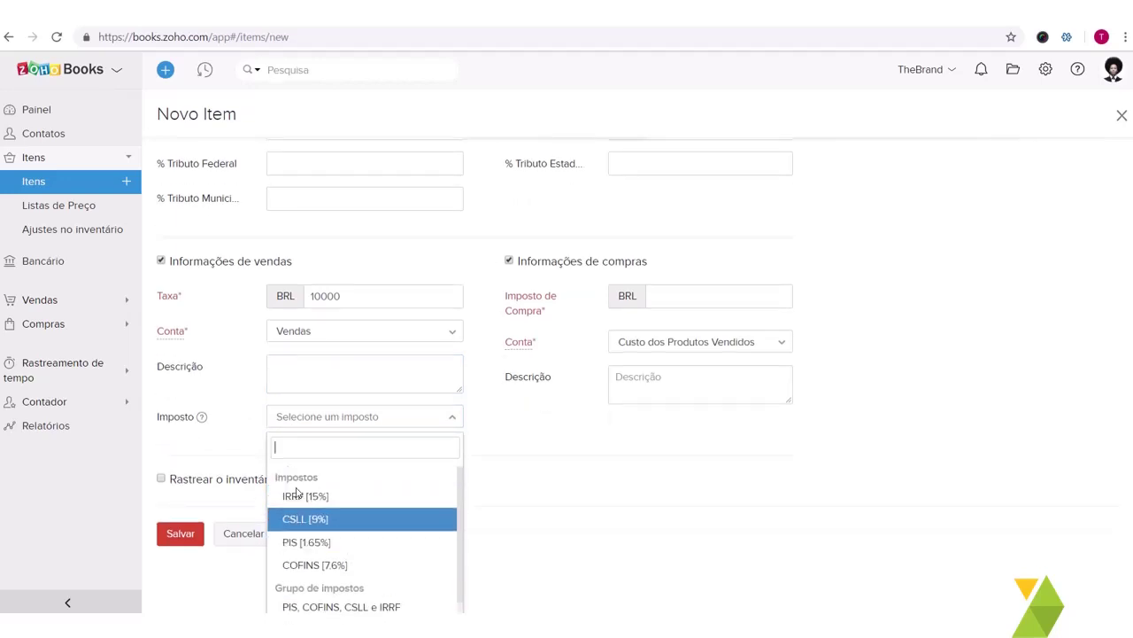
pyautogui.click(236, 434)
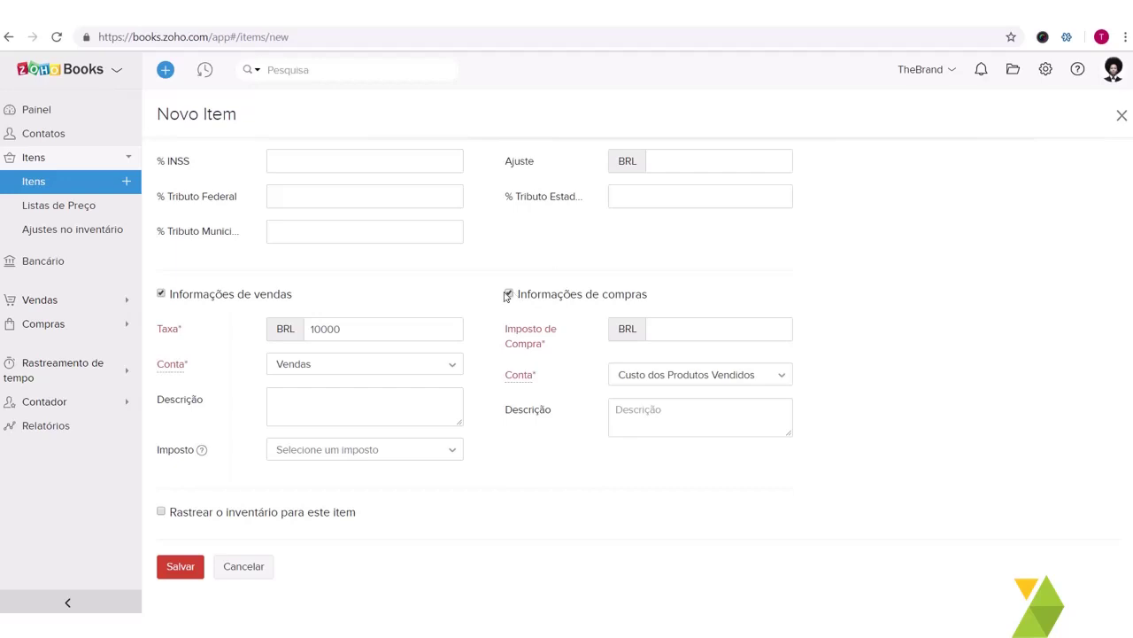
# Step: Turn off Informações de compras and try saving, which flags the missing municipal service code
pyautogui.scroll(3, 450, 316)
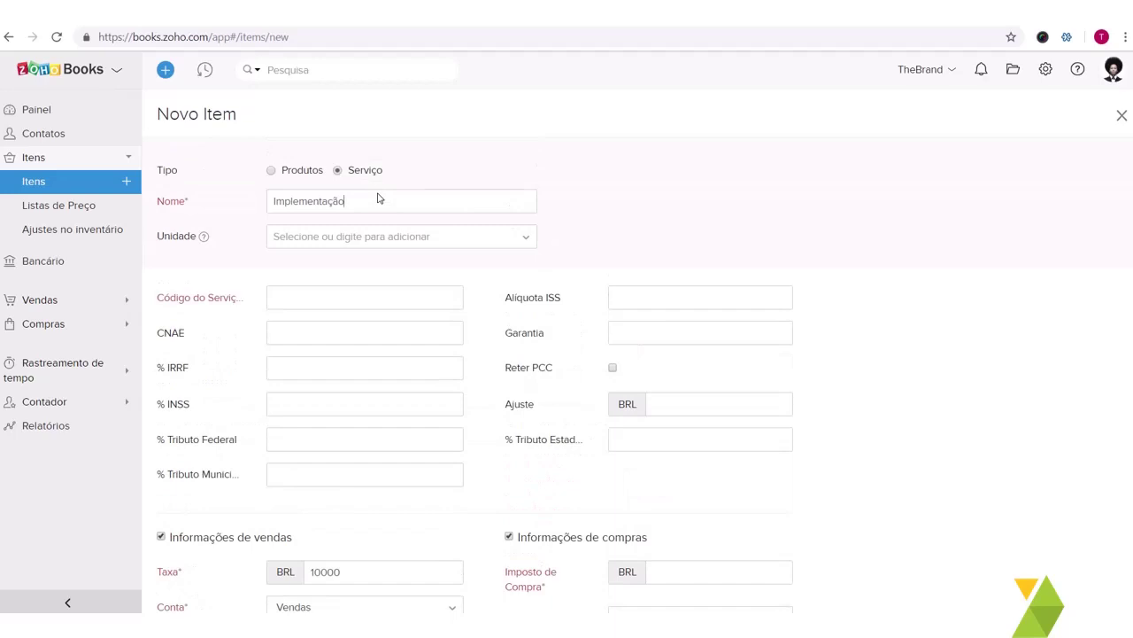
pyautogui.doubleClick(378, 199)
pyautogui.scroll(-3, 566, 331)
pyautogui.click(677, 333)
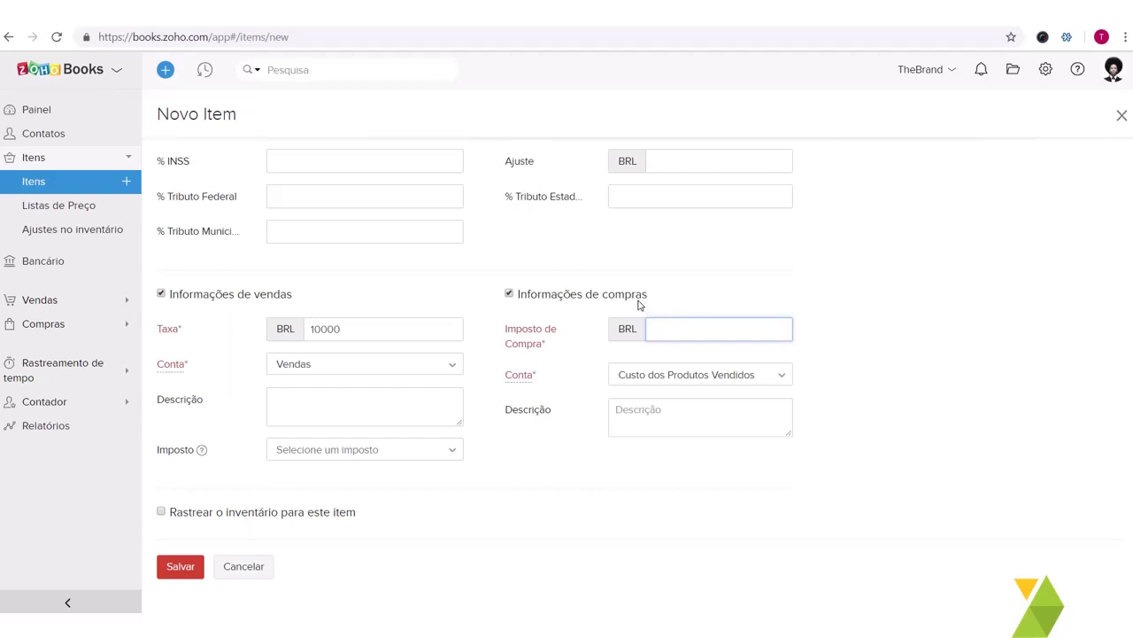
pyautogui.click(510, 296)
pyautogui.click(509, 295)
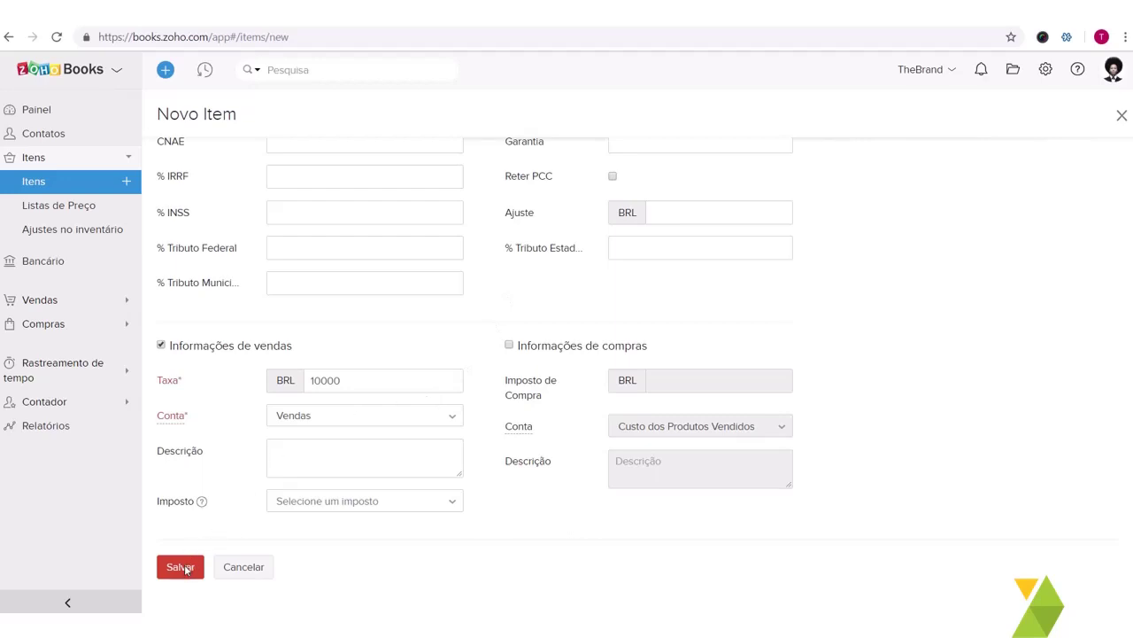
pyautogui.click(183, 567)
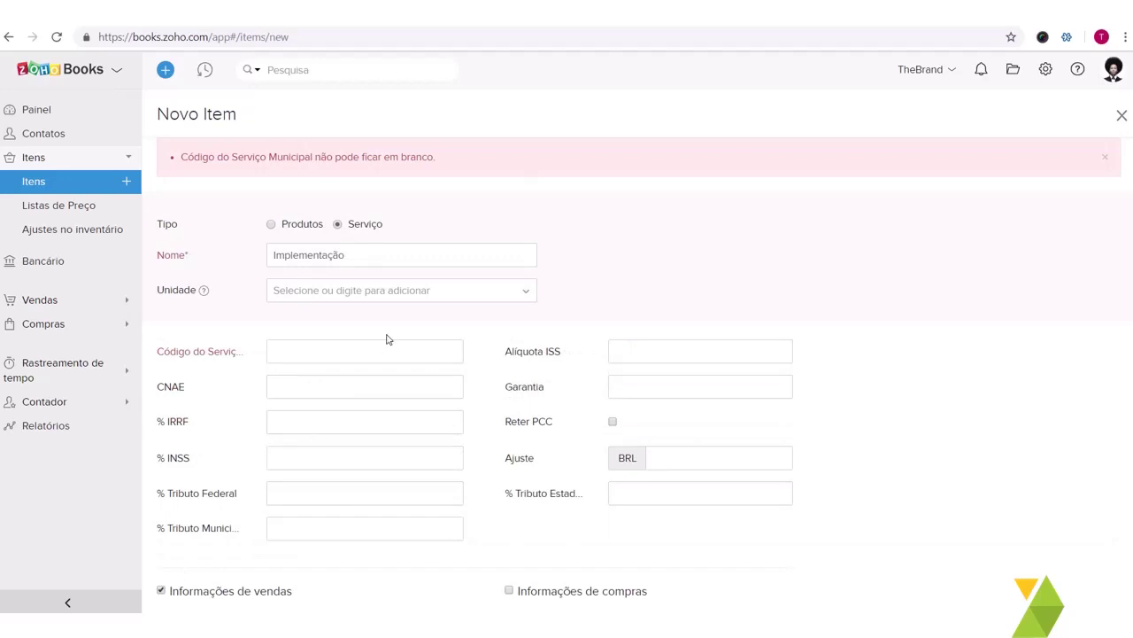
# Step: Fill in the Código do Serviço Municipal and try saving, revealing the duplicate-name error
pyautogui.scroll(-1, 399, 298)
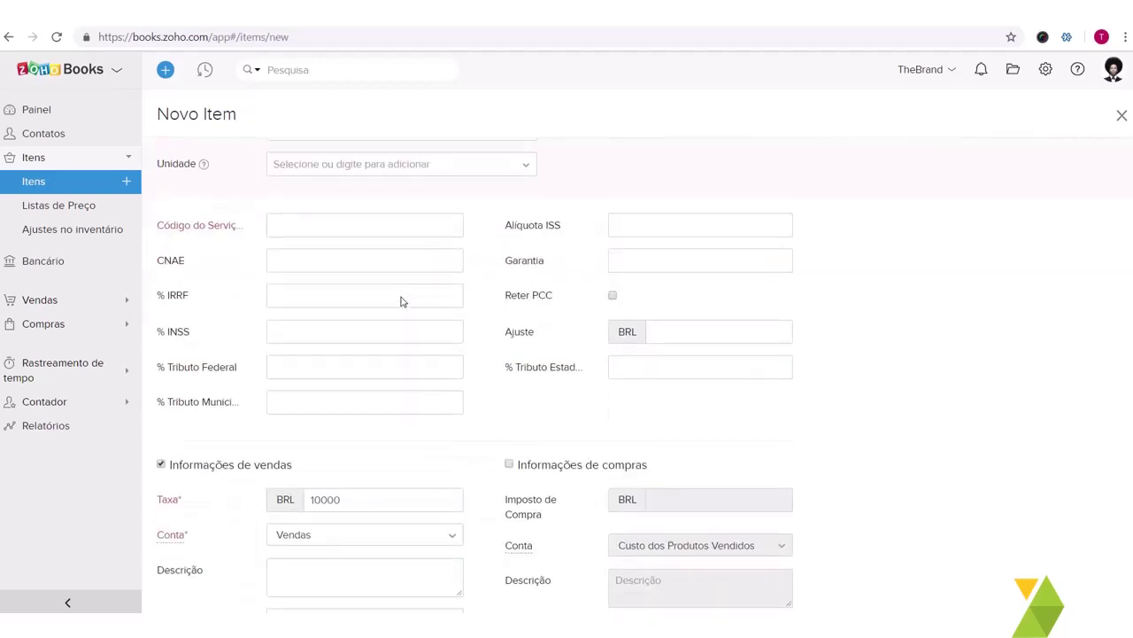
pyautogui.click(386, 234)
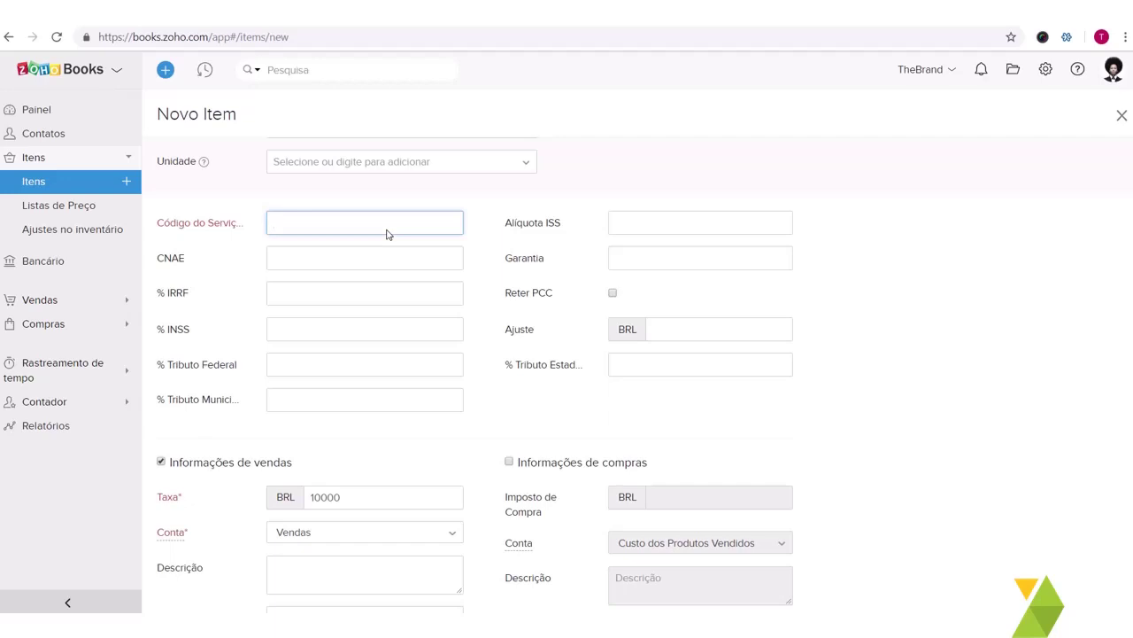
pyautogui.write('10')
pyautogui.write('5')
pyautogui.scroll(-1, 386, 233)
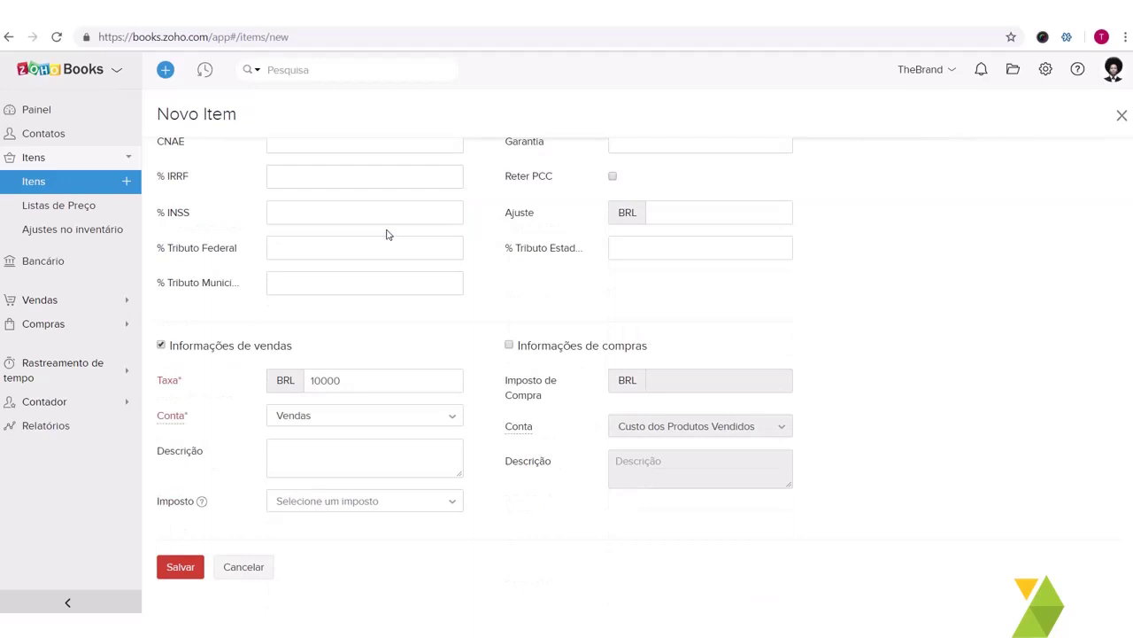
pyautogui.click(182, 572)
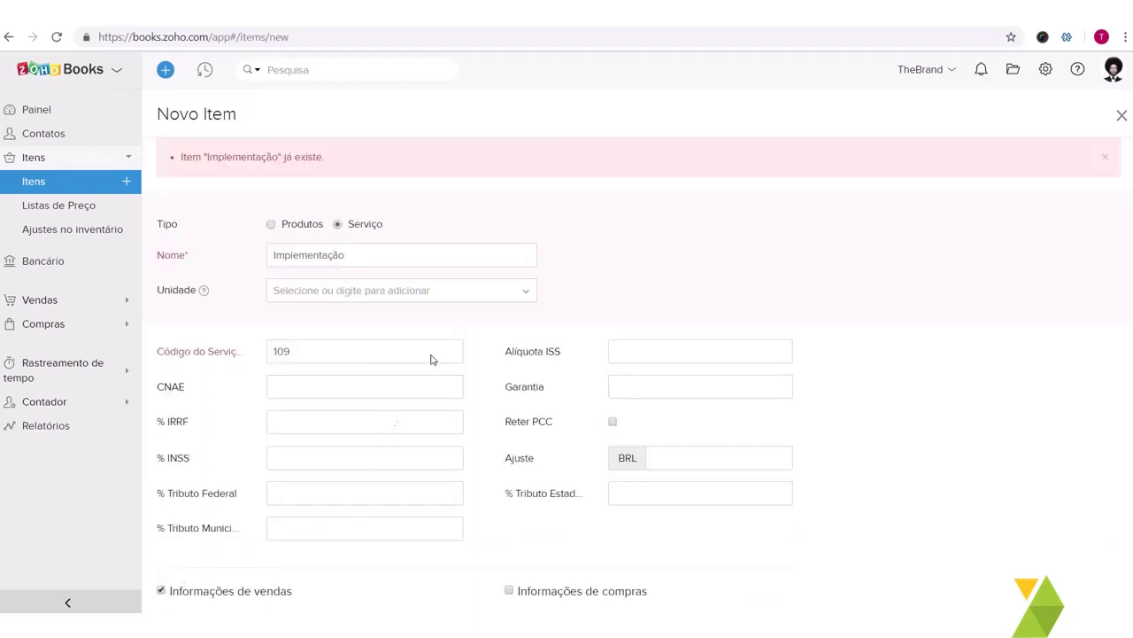
# Step: Rename the item to 'Implementação Zoho Books'
pyautogui.click(390, 261)
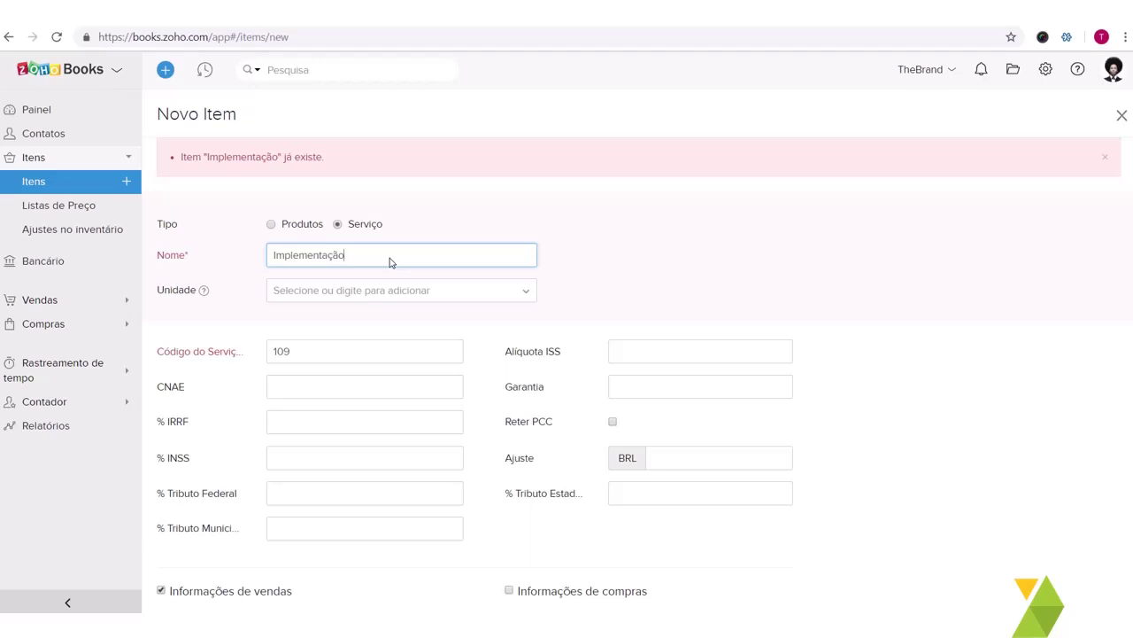
pyautogui.write('Zoho Books')
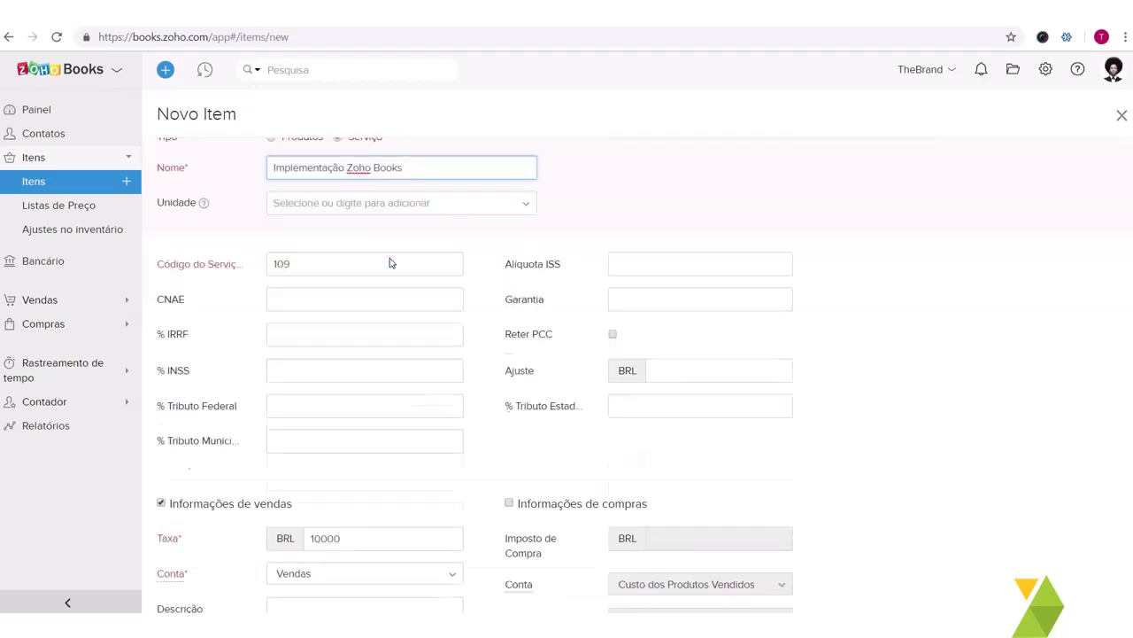
pyautogui.scroll(-2, 389, 263)
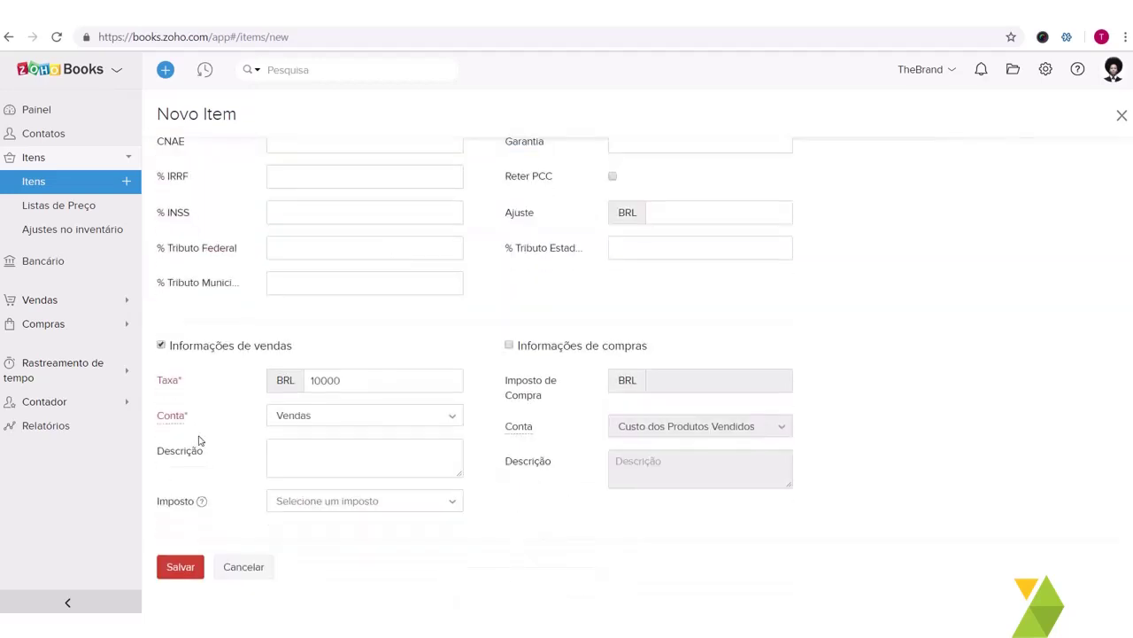
# Step: Save the Implementação Zoho Books item and review its Transações and Histórico tabs
pyautogui.click(164, 572)
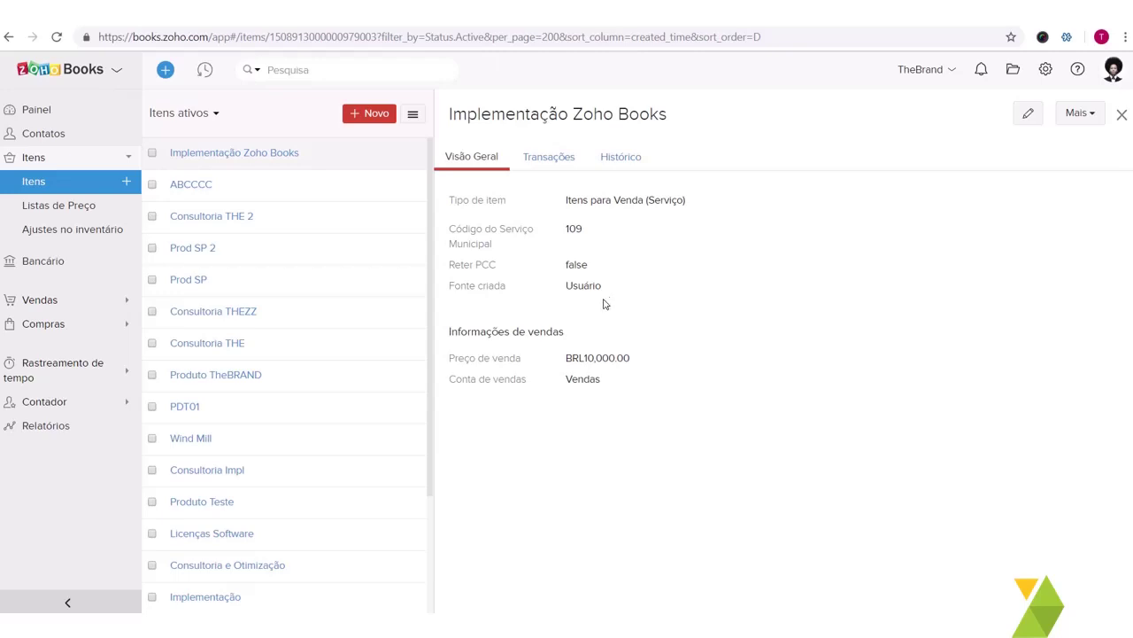
pyautogui.click(550, 159)
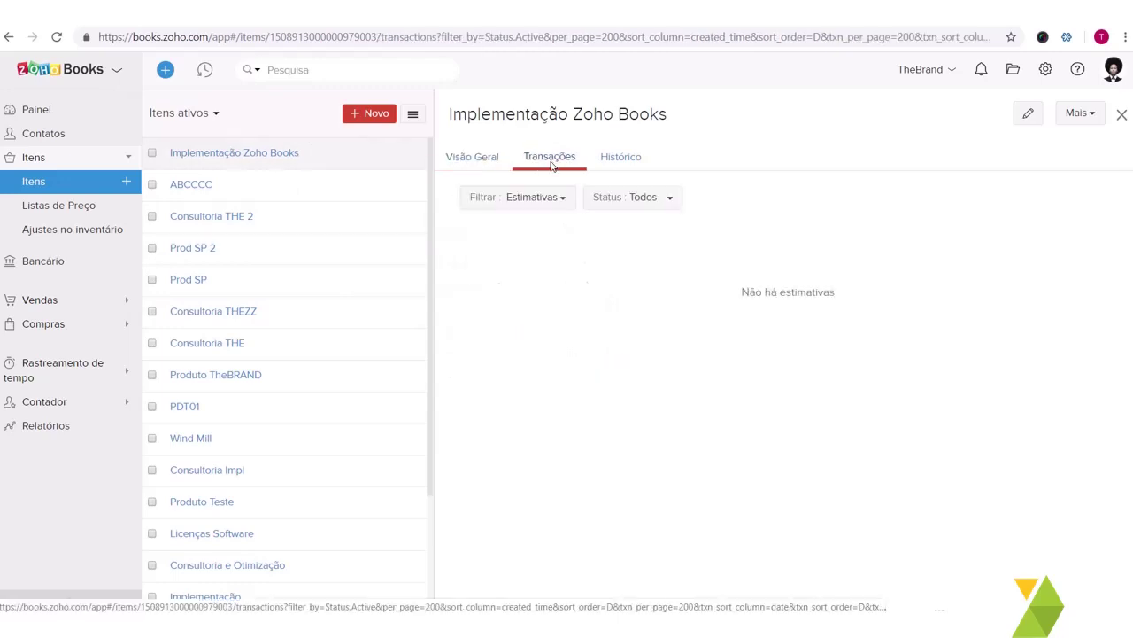
pyautogui.click(640, 163)
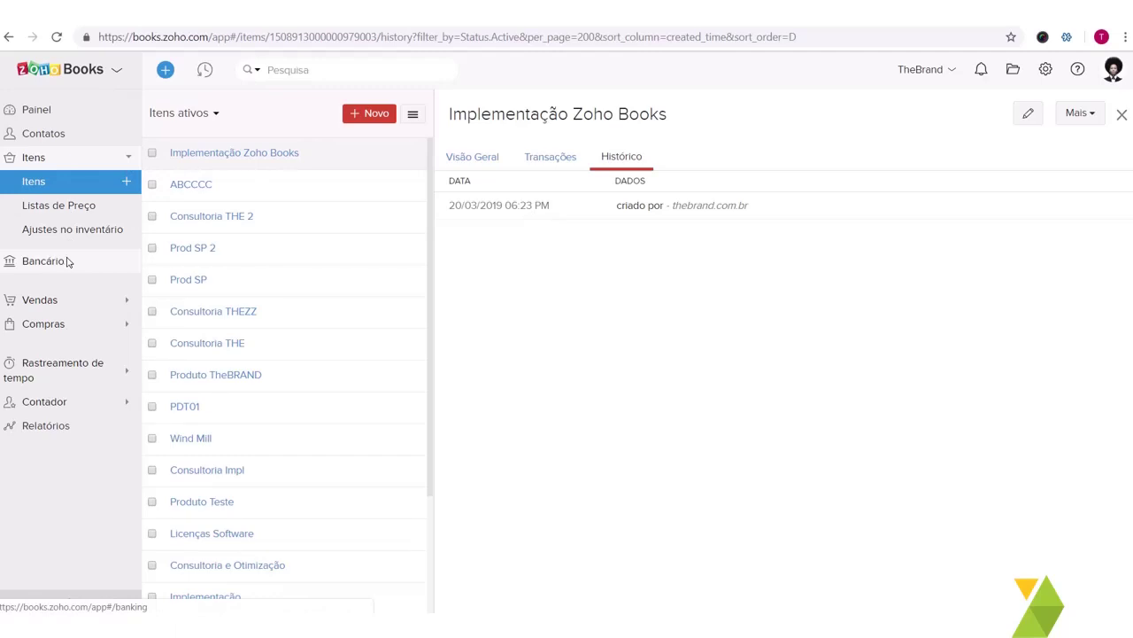
pyautogui.click(106, 302)
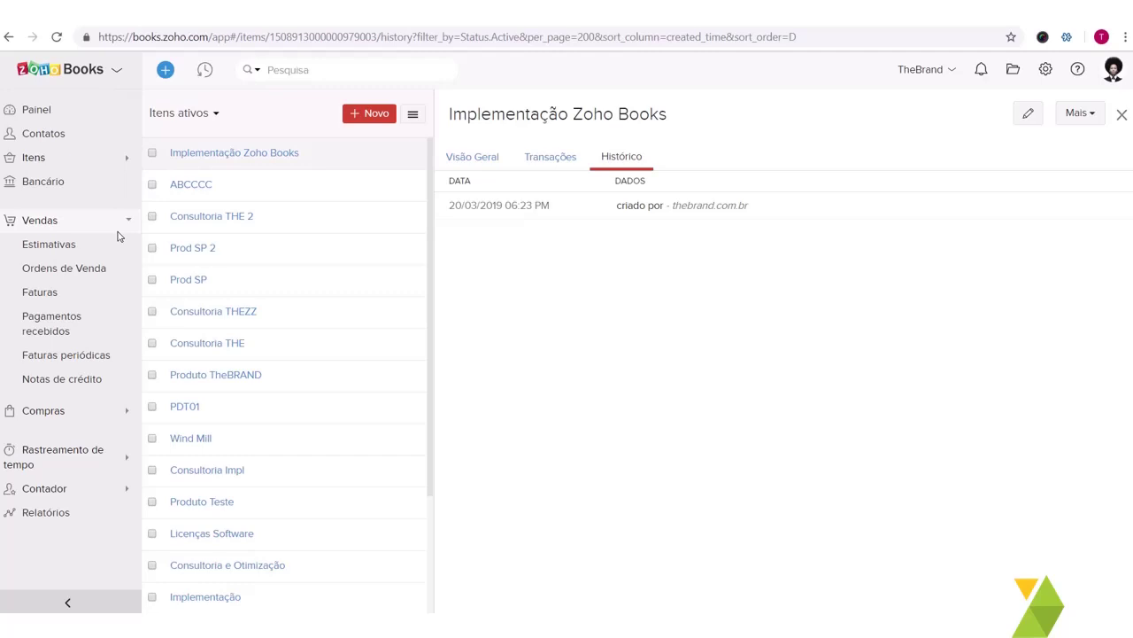
# Step: Create a new estimate and choose TheBrand as its client
pyautogui.moveTo(123, 244)
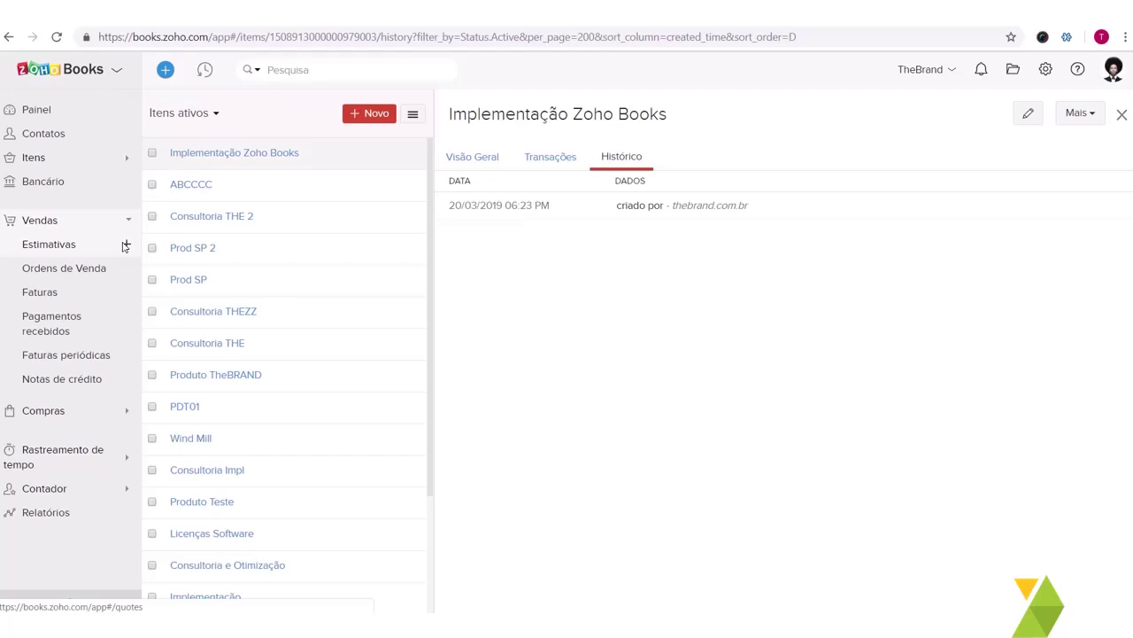
pyautogui.click(126, 246)
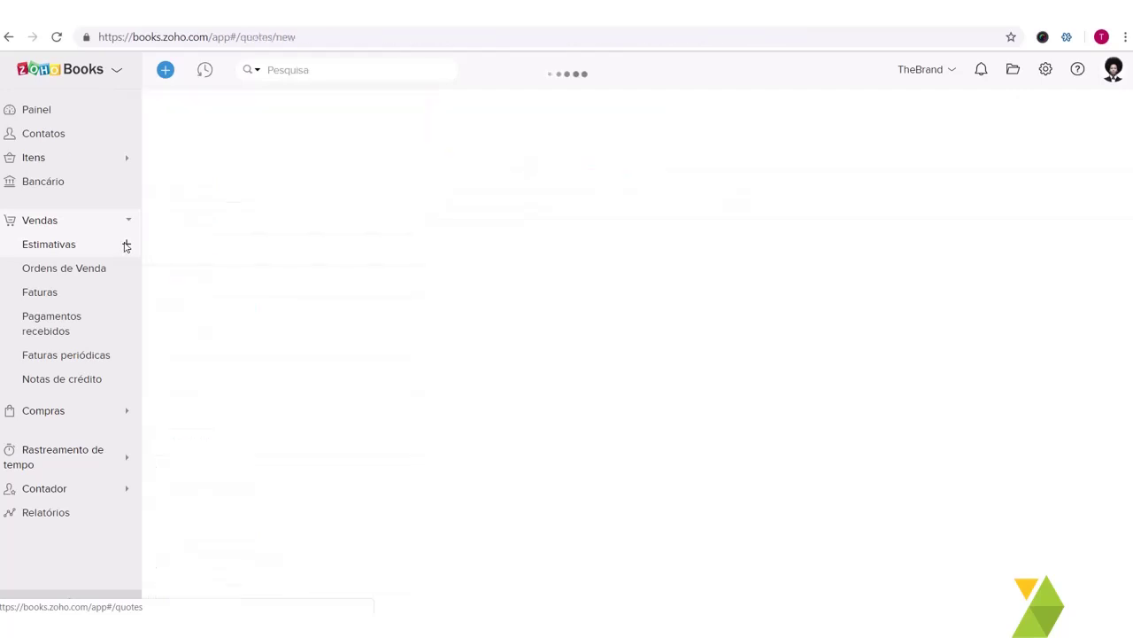
pyautogui.click(478, 178)
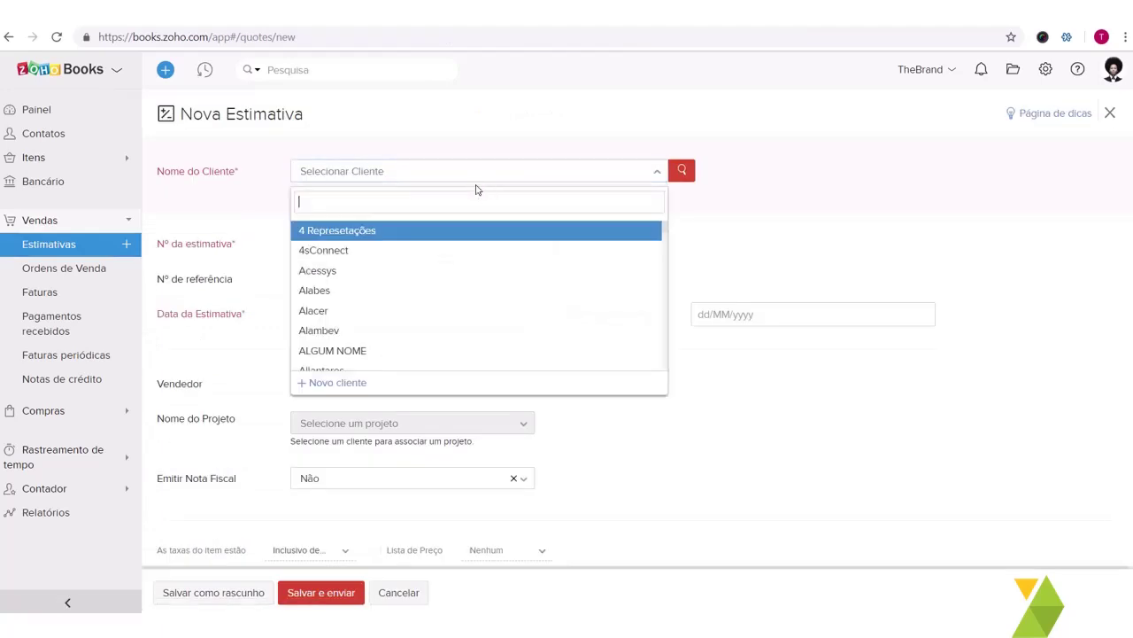
pyautogui.write('the')
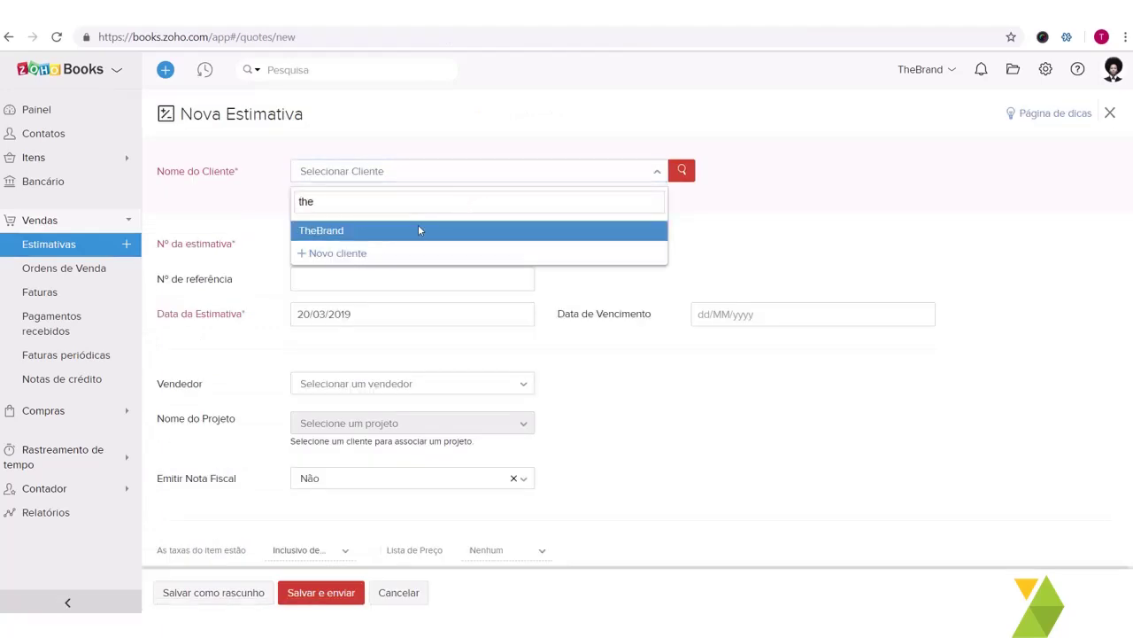
pyautogui.click(408, 232)
pyautogui.scroll(-1, 388, 255)
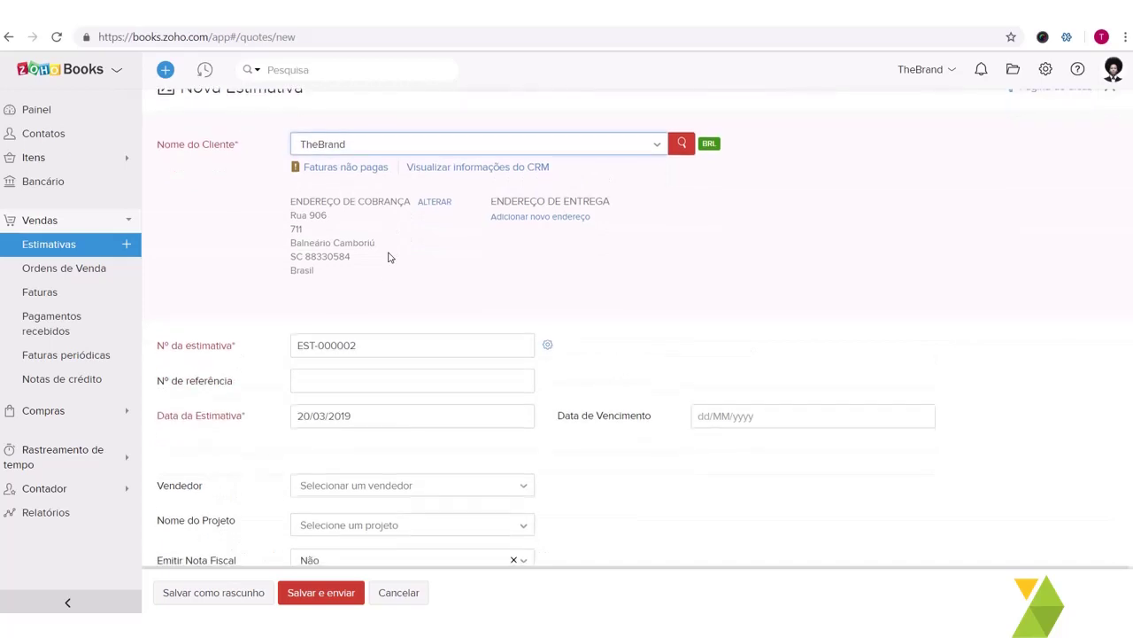
pyautogui.scroll(-1, 387, 257)
pyautogui.scroll(-2, 388, 257)
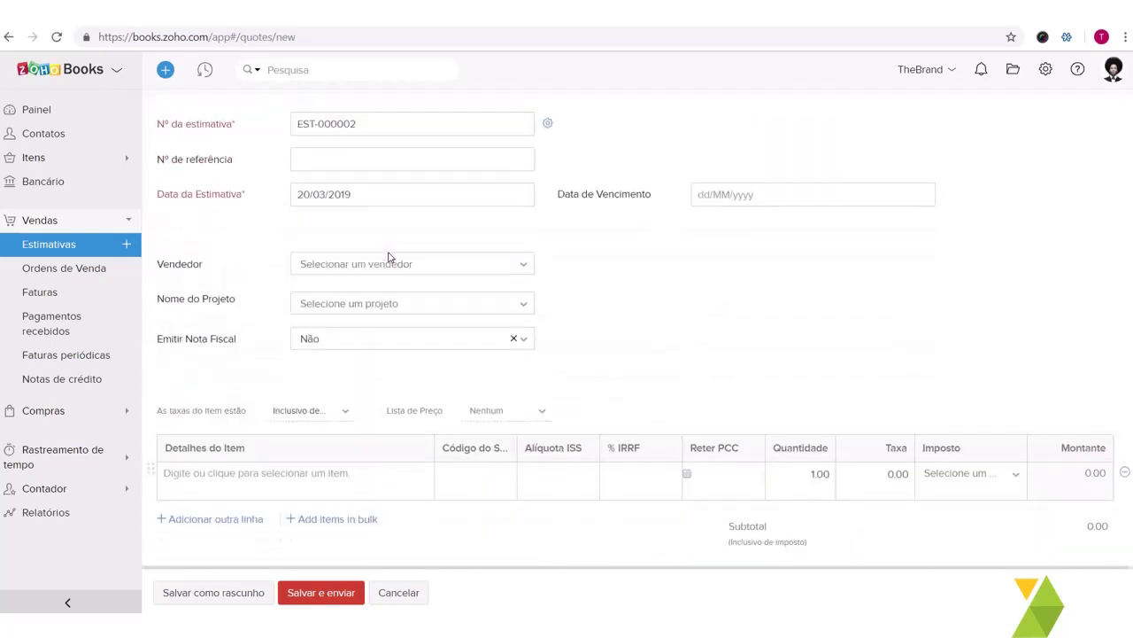
pyautogui.scroll(-1, 387, 257)
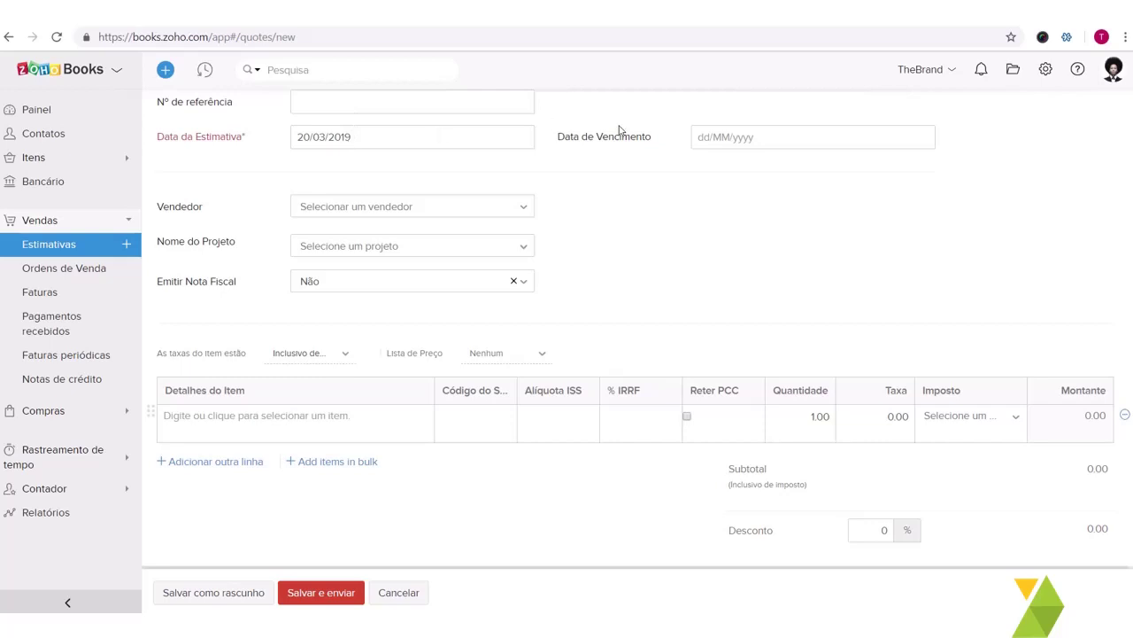
# Step: Set the estimate's due date to 30/03/2019, keeping Emitir Nota Fiscal as Não
pyautogui.click(804, 134)
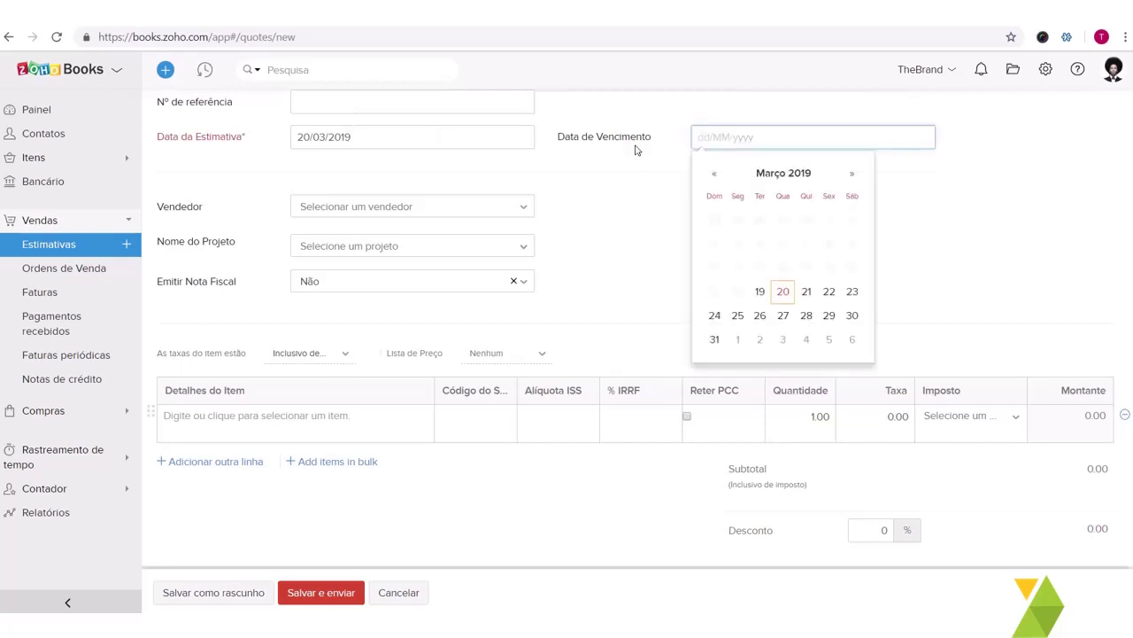
pyautogui.click(852, 317)
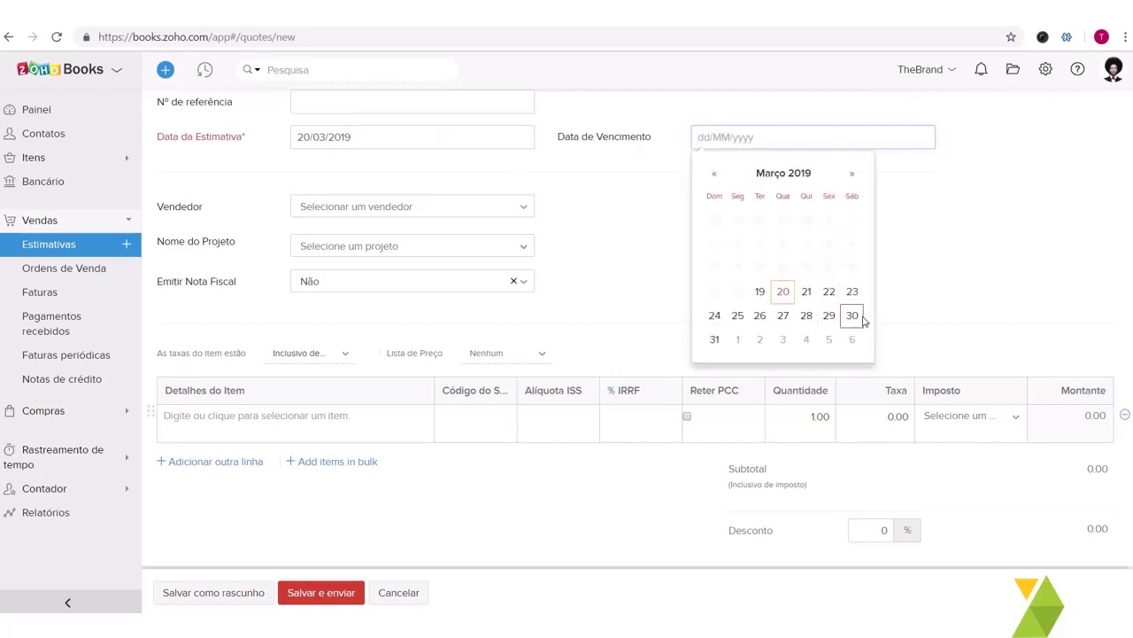
pyautogui.click(369, 212)
pyautogui.click(368, 216)
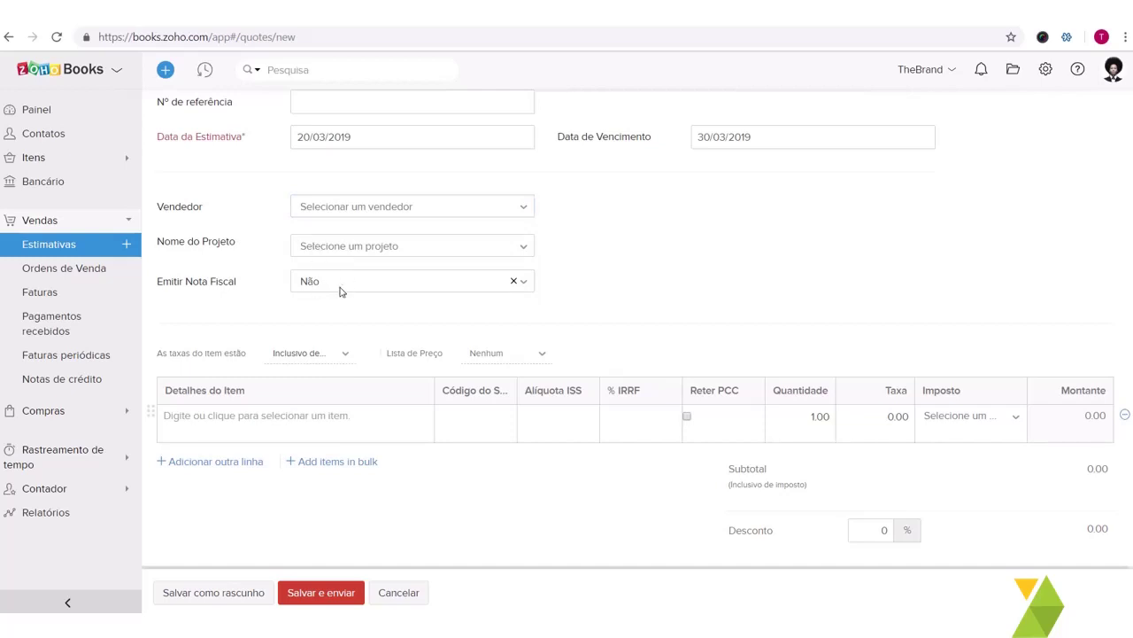
pyautogui.scroll(-1, 348, 282)
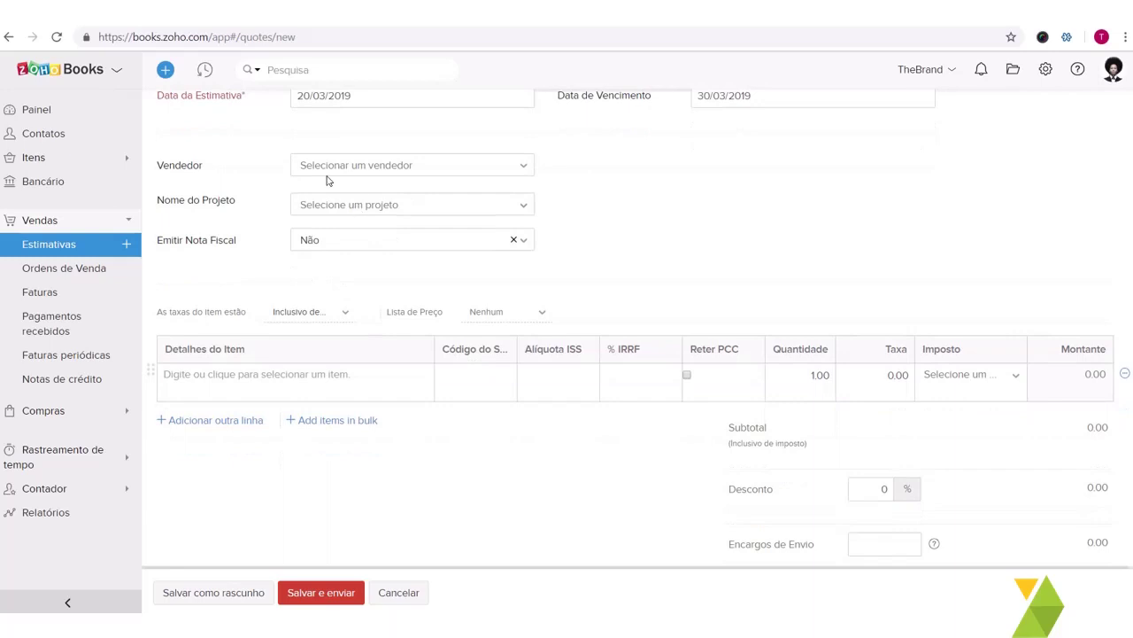
pyautogui.click(358, 246)
pyautogui.click(357, 246)
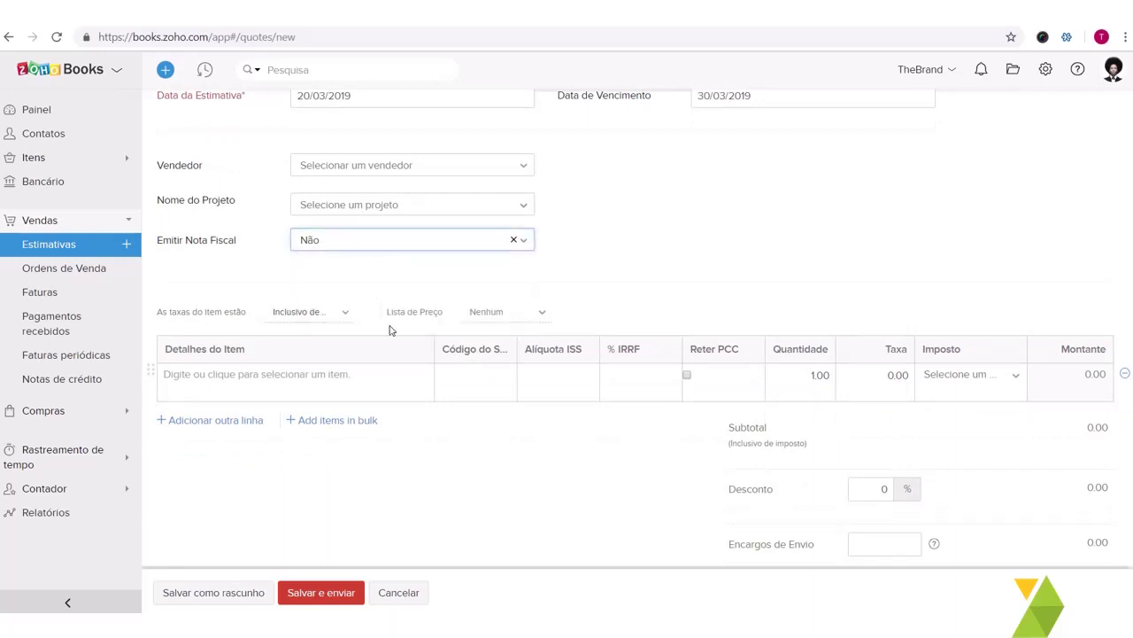
pyautogui.scroll(-2, 390, 326)
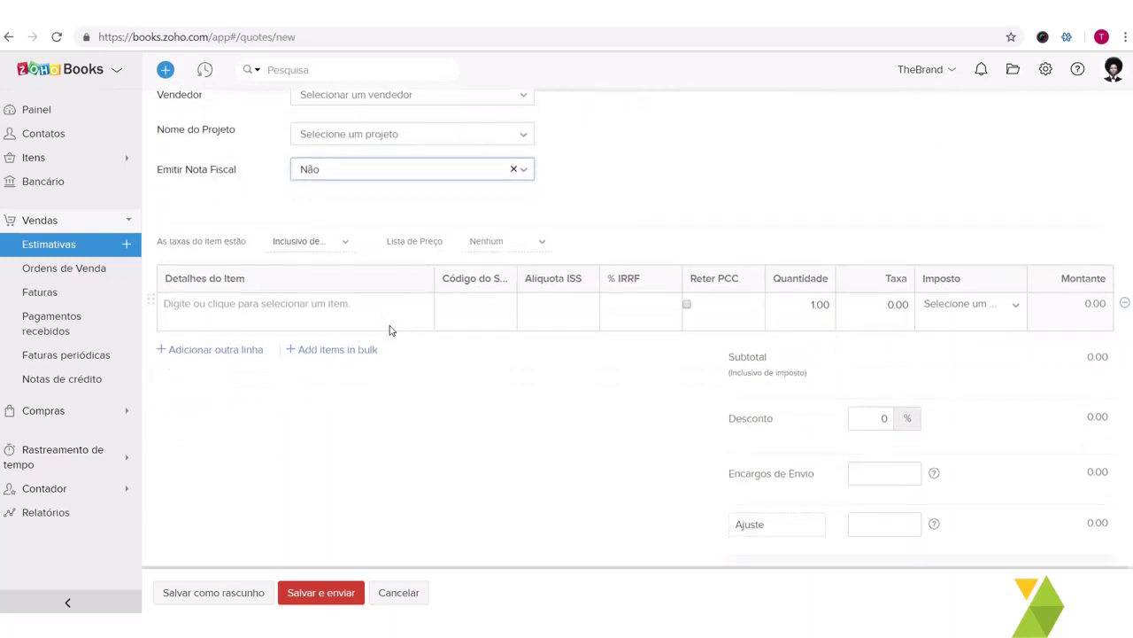
# Step: Add an Implementação Zoho Books line at quantity 1.00 and rate 10000, then review the customer notes
pyautogui.click(335, 315)
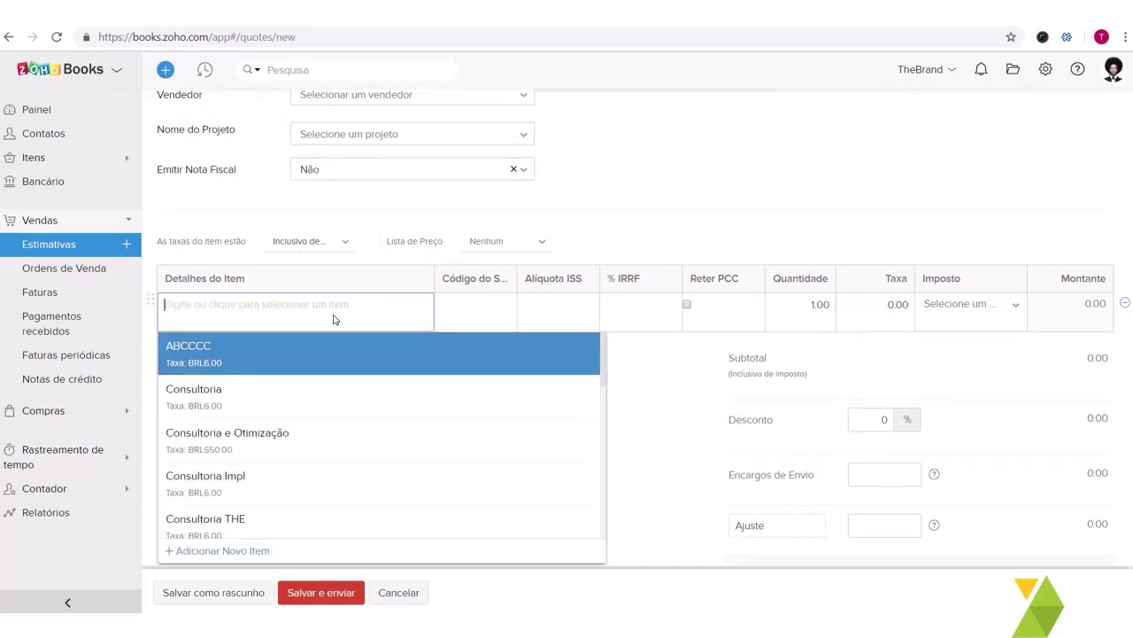
pyautogui.write('Imple')
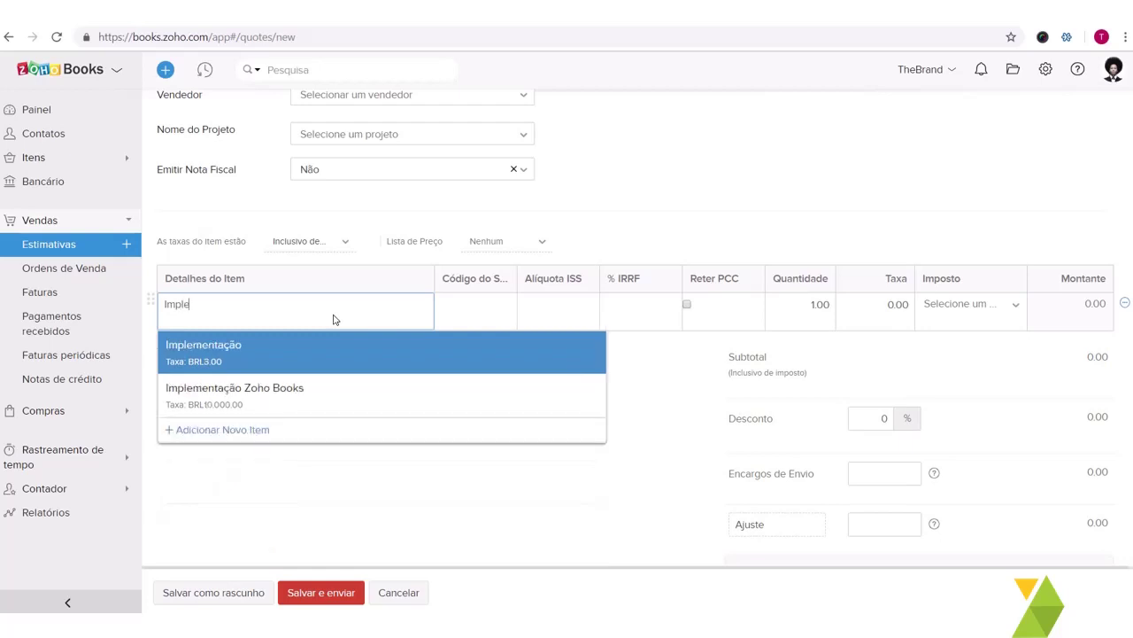
pyautogui.click(349, 409)
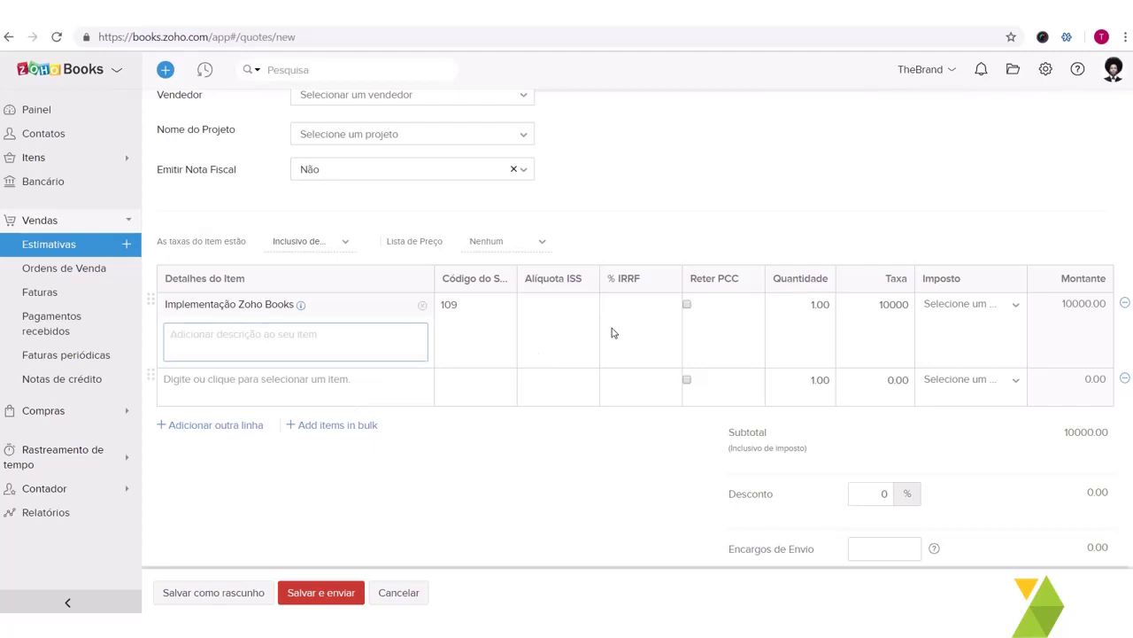
pyautogui.click(799, 301)
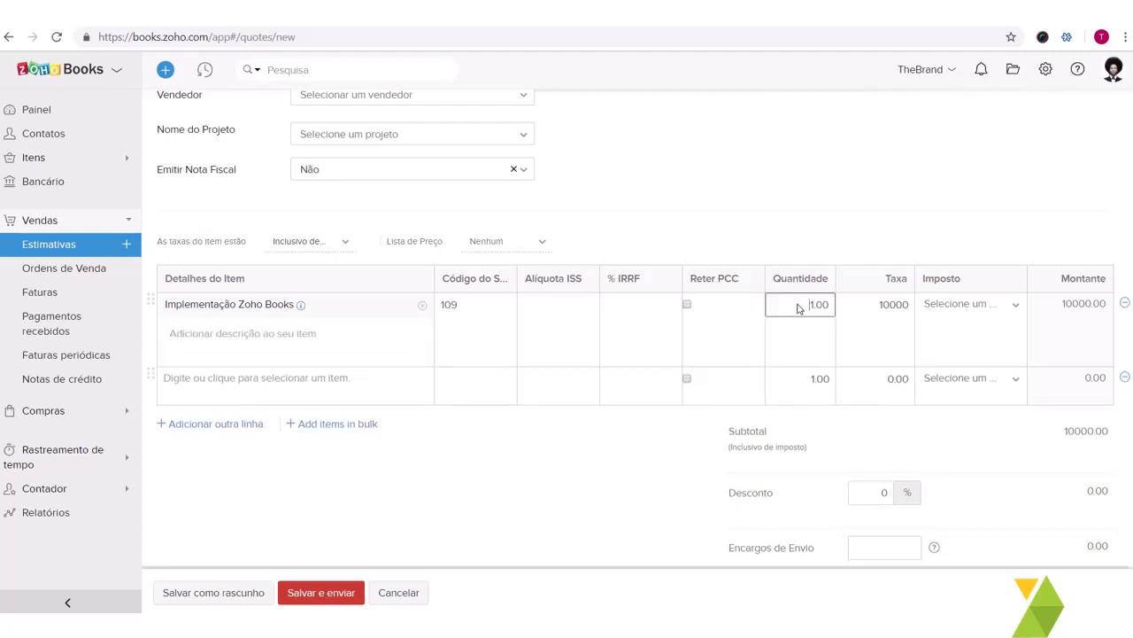
pyautogui.click(891, 303)
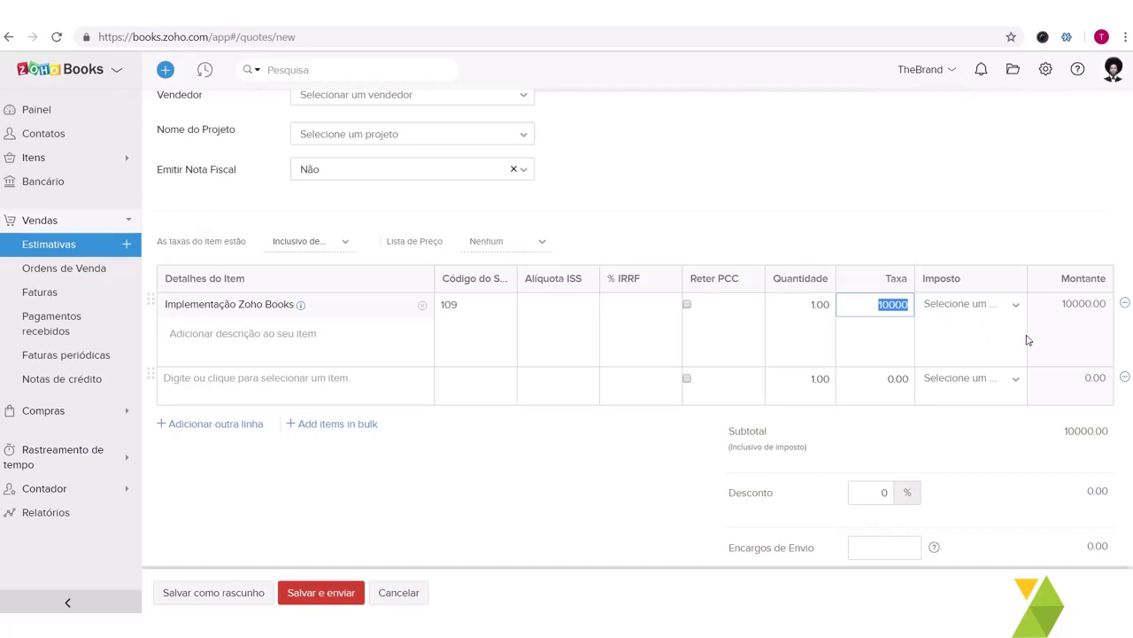
pyautogui.scroll(-1, 1027, 301)
pyautogui.scroll(-5, 505, 390)
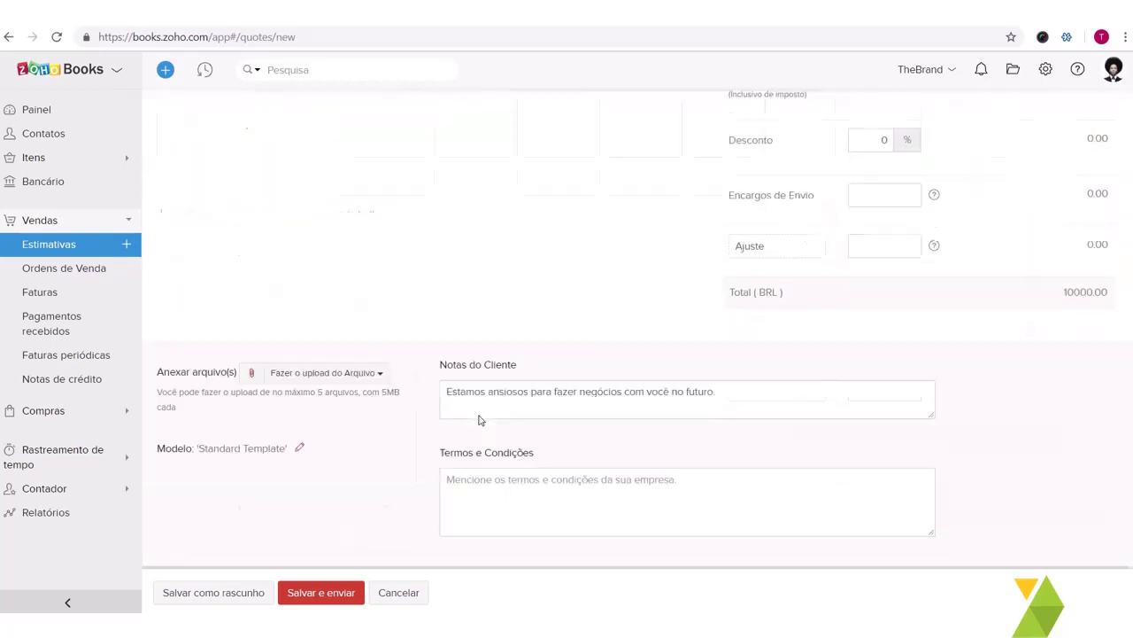
pyautogui.click(502, 381)
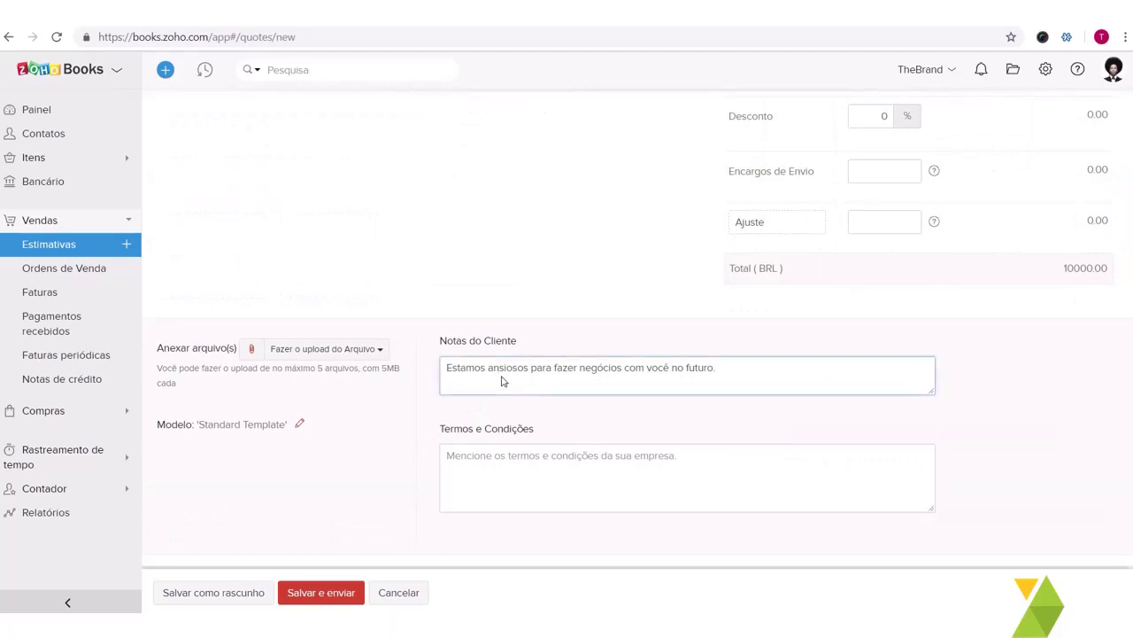
pyautogui.hotkey('ctrl', 'a')
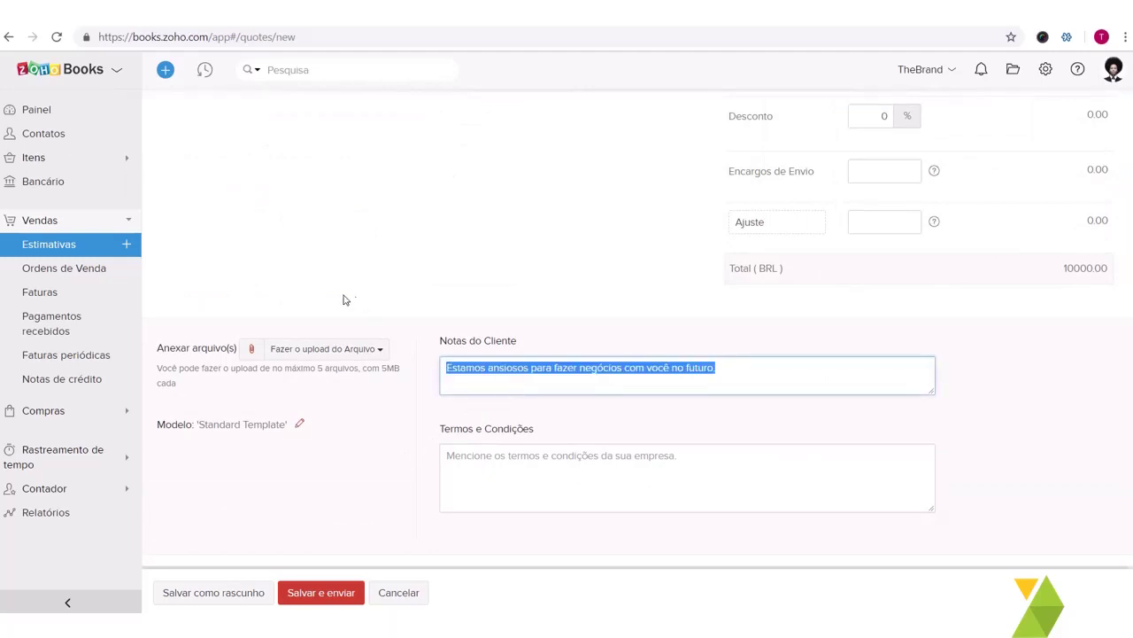
pyautogui.click(535, 467)
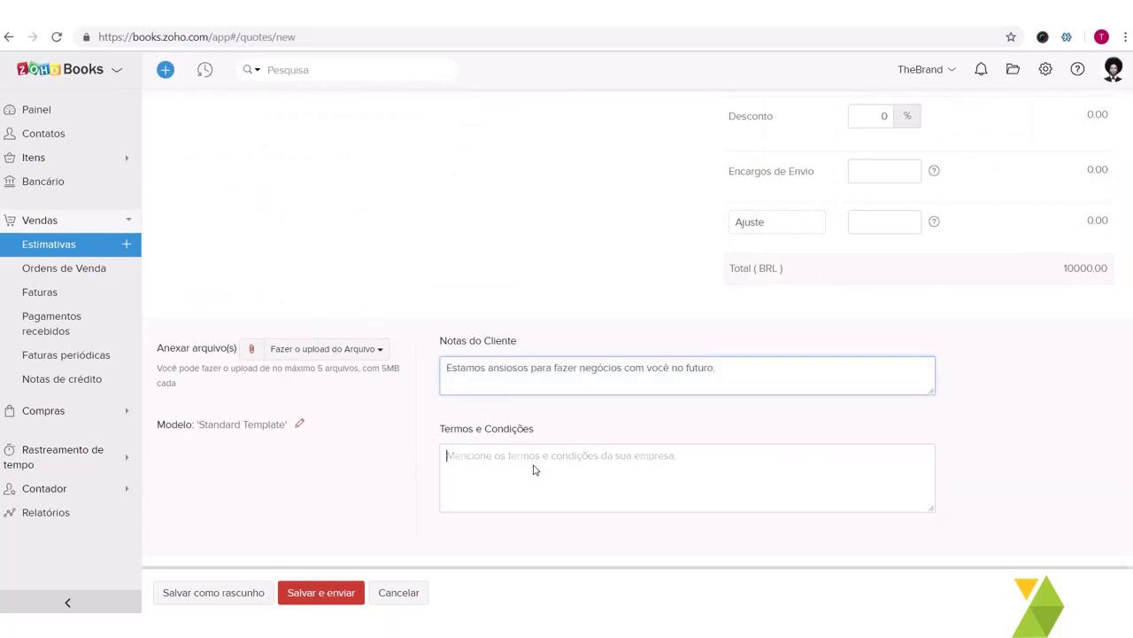
# Step: Save the estimate and proceed to its e-mail sending screen
pyautogui.click(315, 600)
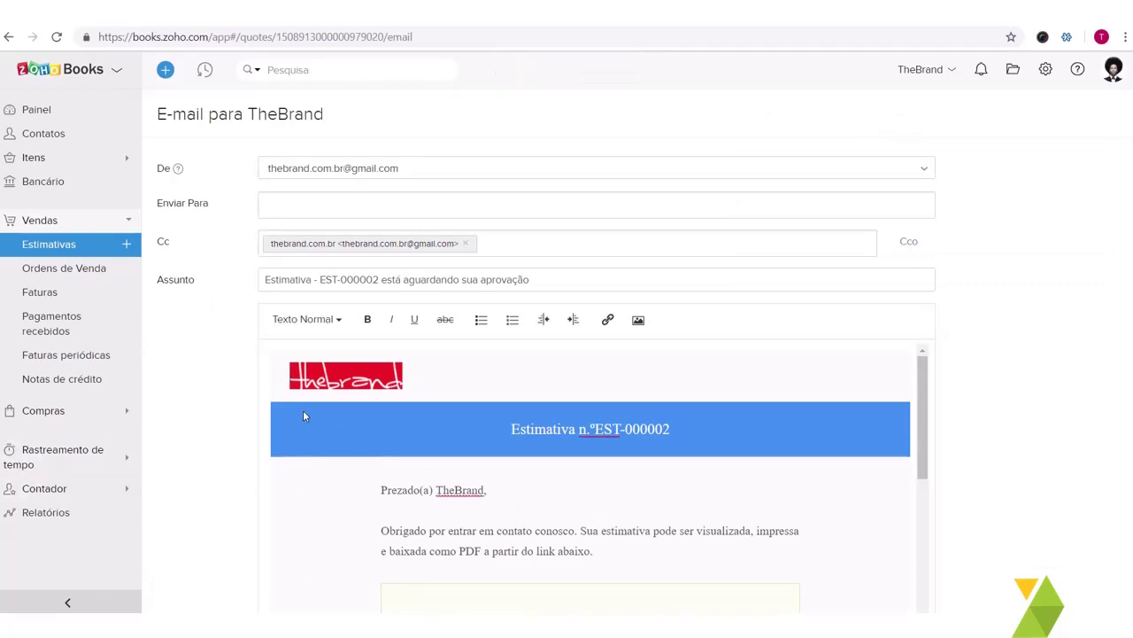
pyautogui.scroll(-2, 493, 327)
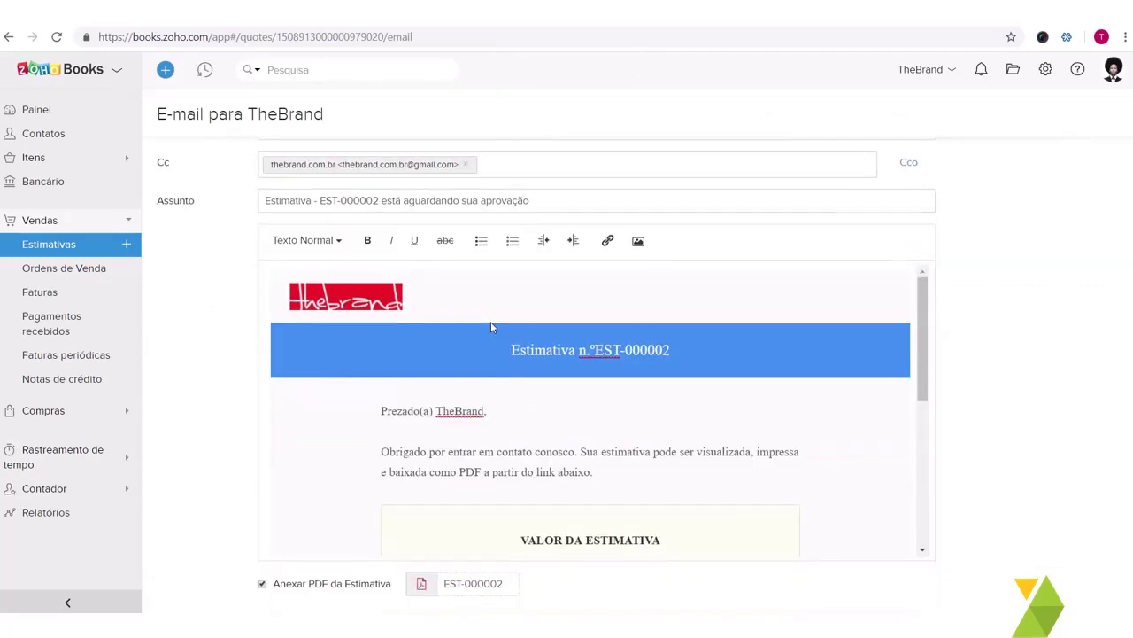
pyautogui.scroll(-1, 551, 403)
pyautogui.scroll(-3, 549, 403)
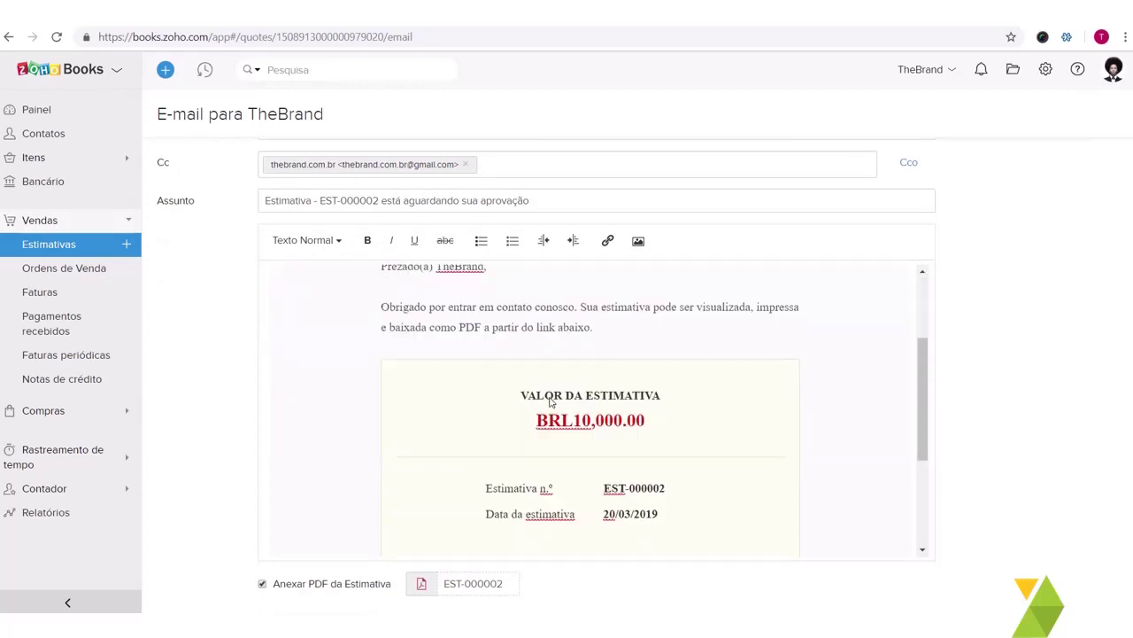
pyautogui.scroll(-3, 578, 442)
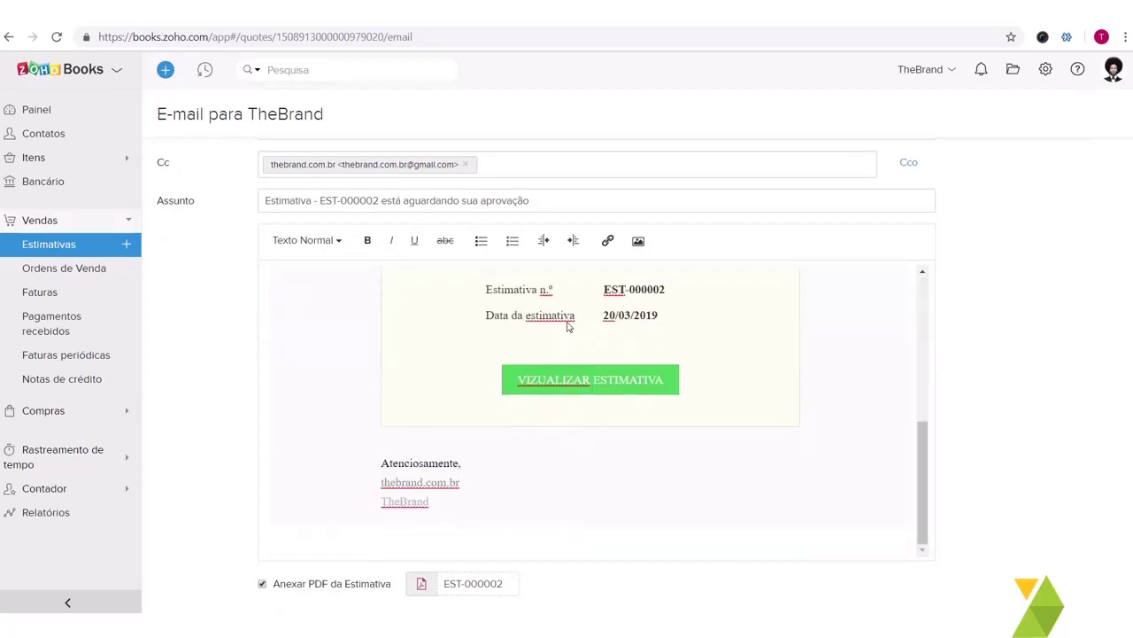
pyautogui.scroll(-2, 600, 376)
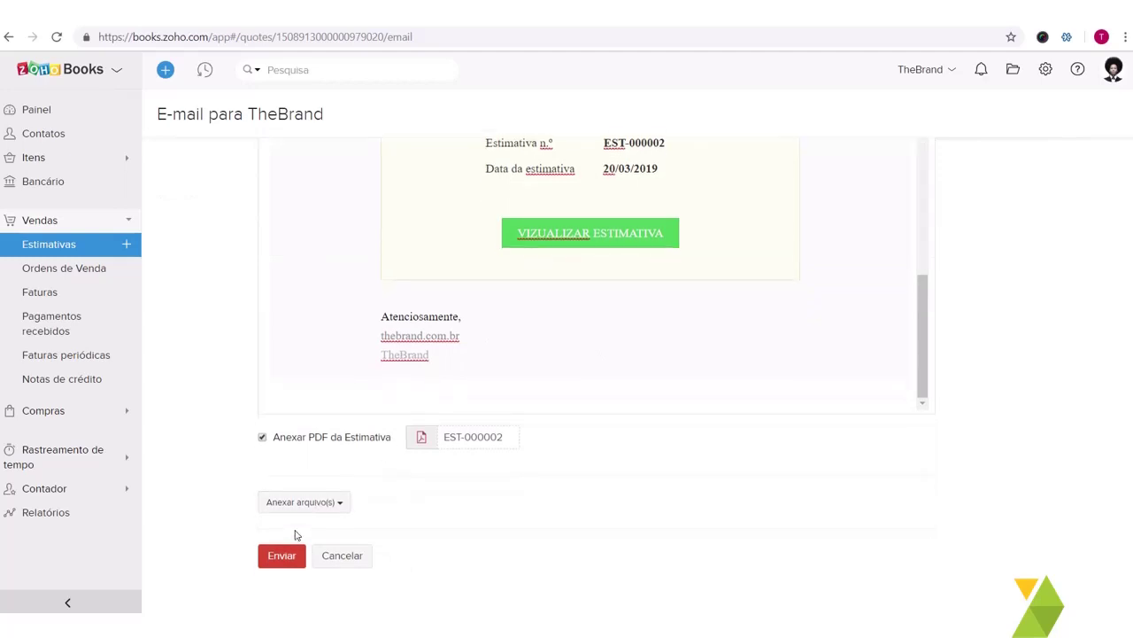
pyautogui.click(283, 561)
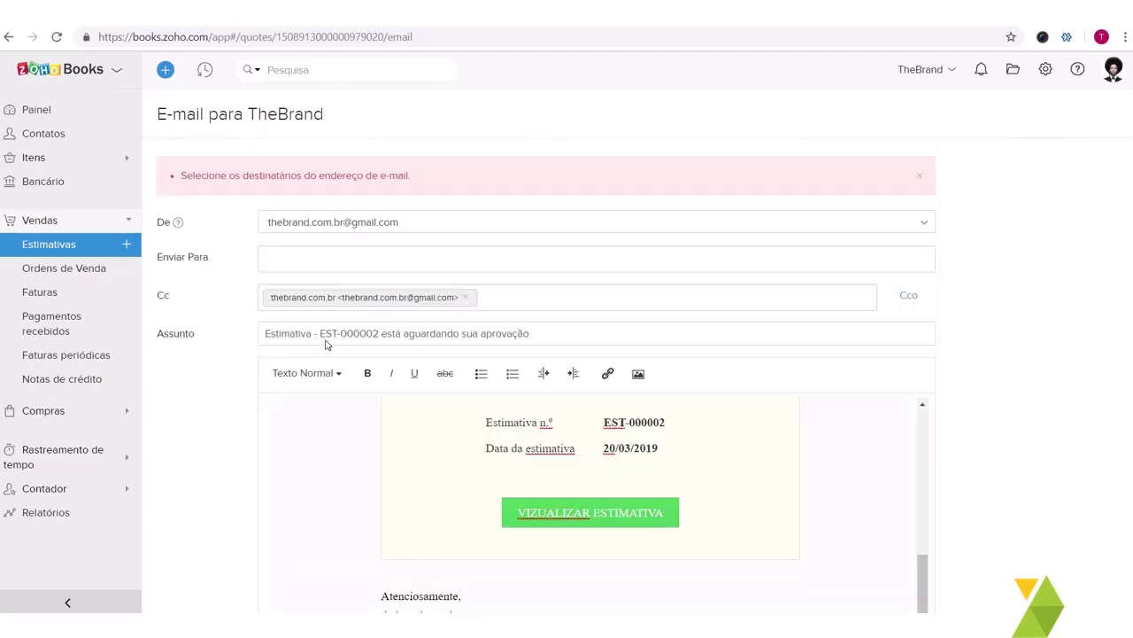
# Step: Add the client's e-mail address as a new contact person and send the estimate to it
pyautogui.click(382, 266)
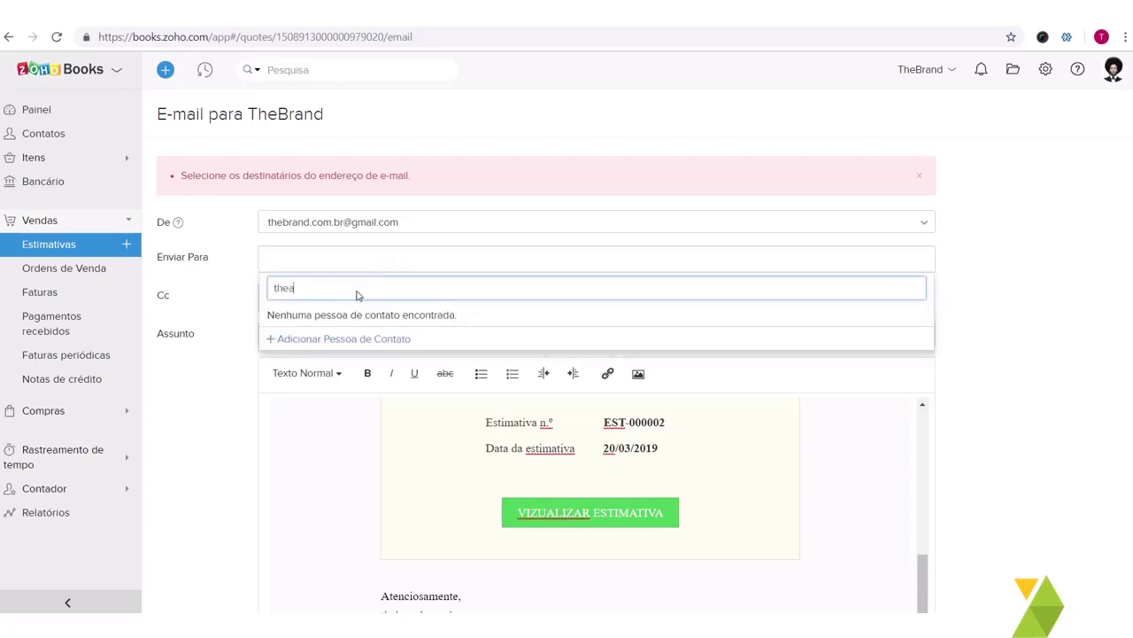
pyautogui.click(261, 333)
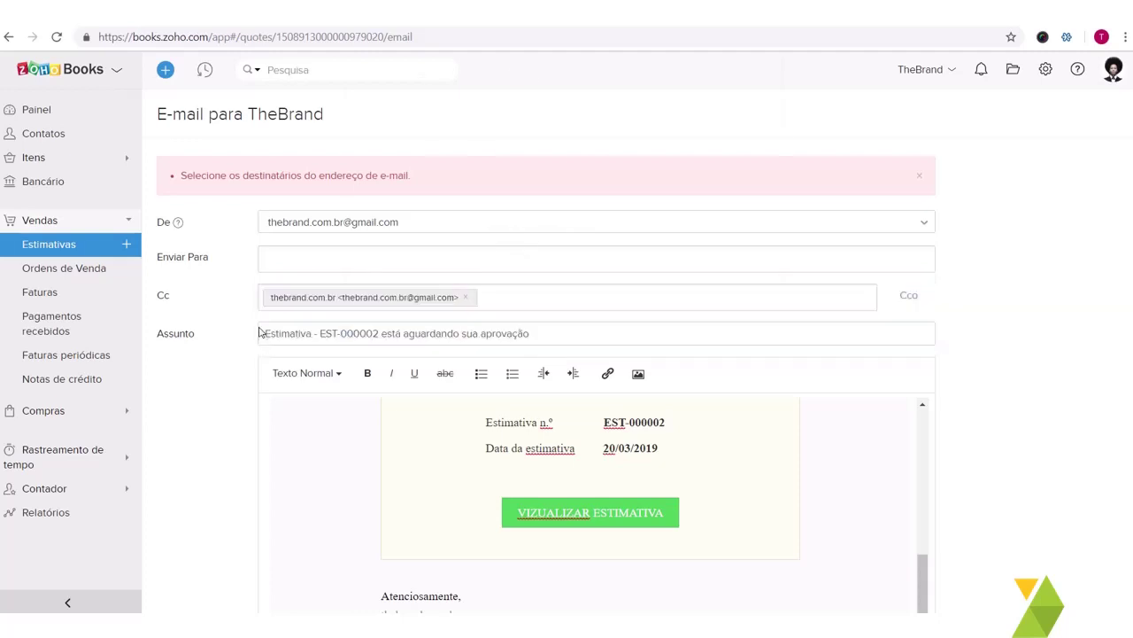
pyautogui.click(431, 416)
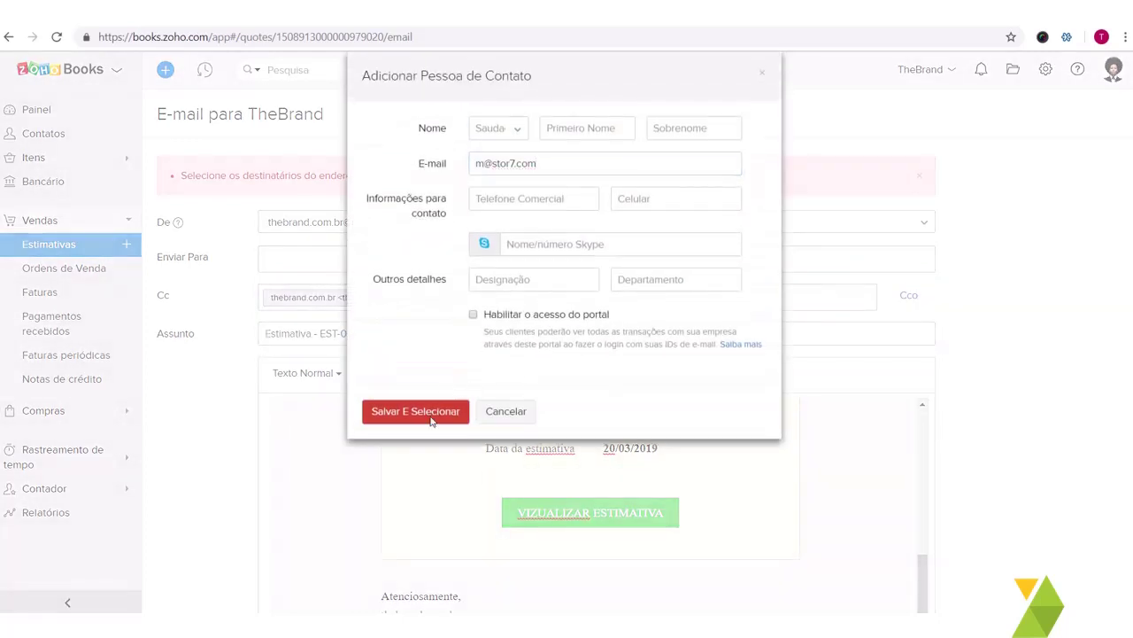
pyautogui.scroll(-3, 425, 495)
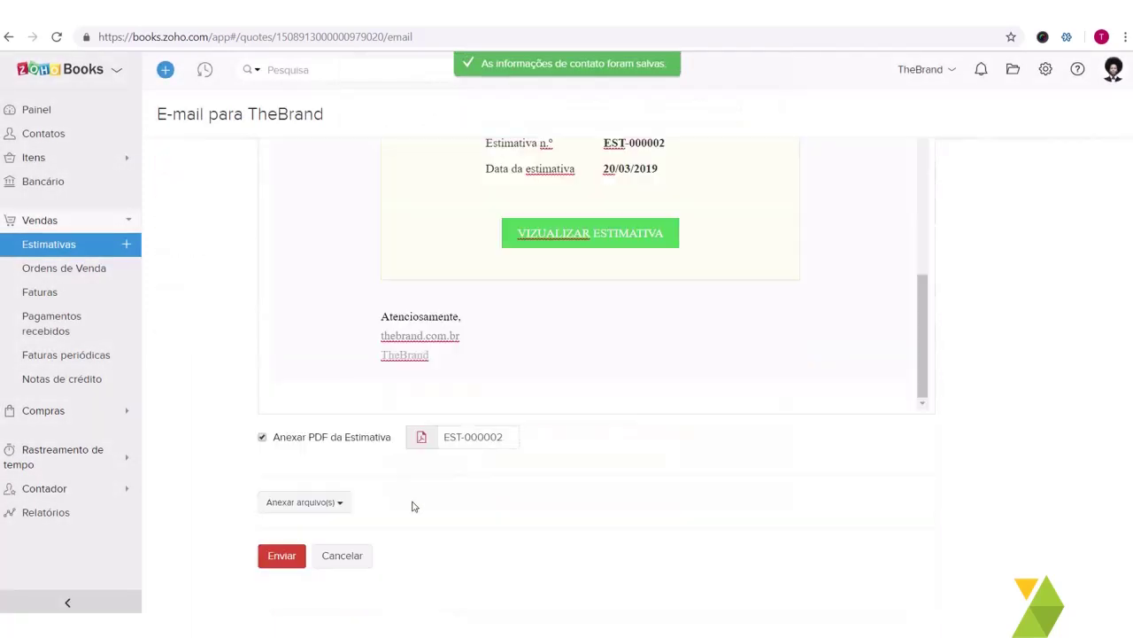
pyautogui.click(282, 556)
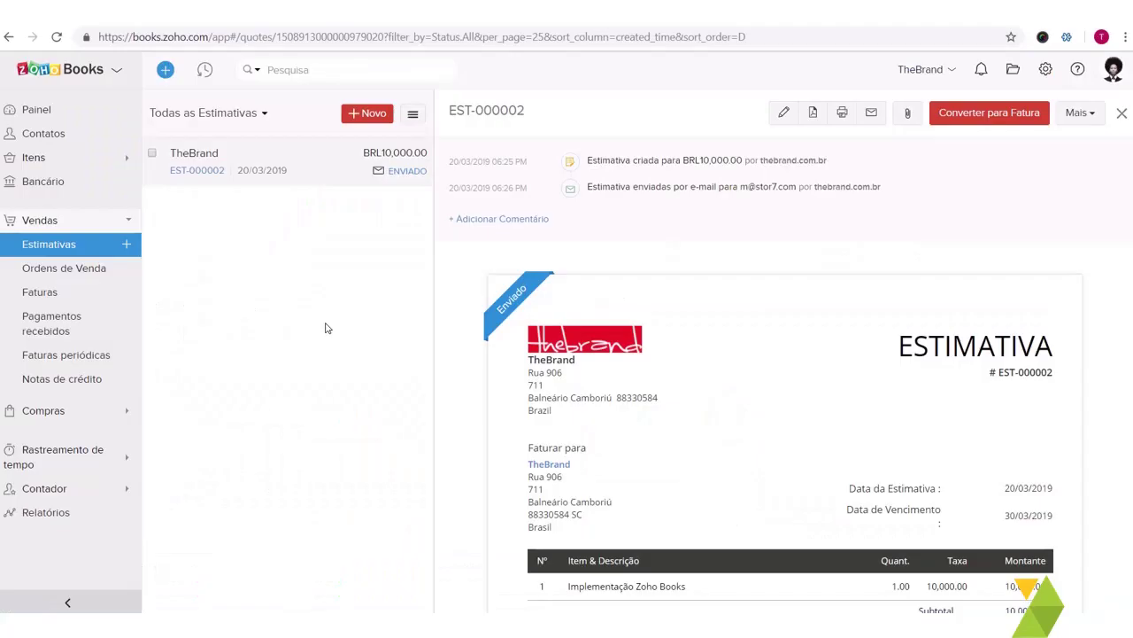
# Step: Review sent estimate EST-000002 and convert it into an invoice
pyautogui.moveTo(503, 317)
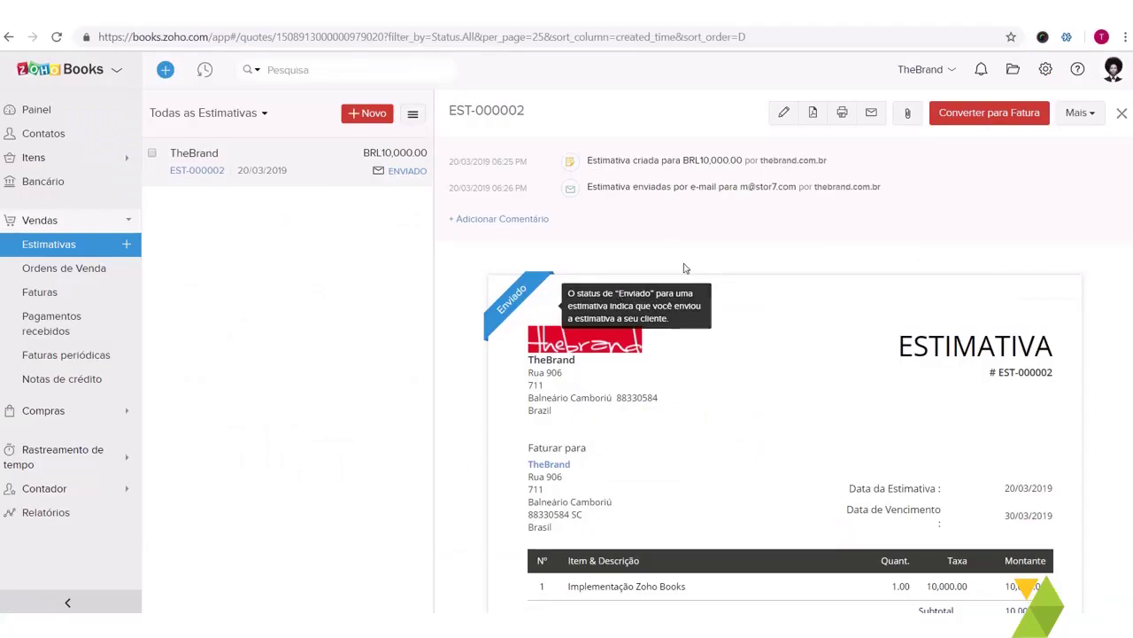
pyautogui.scroll(-5, 683, 268)
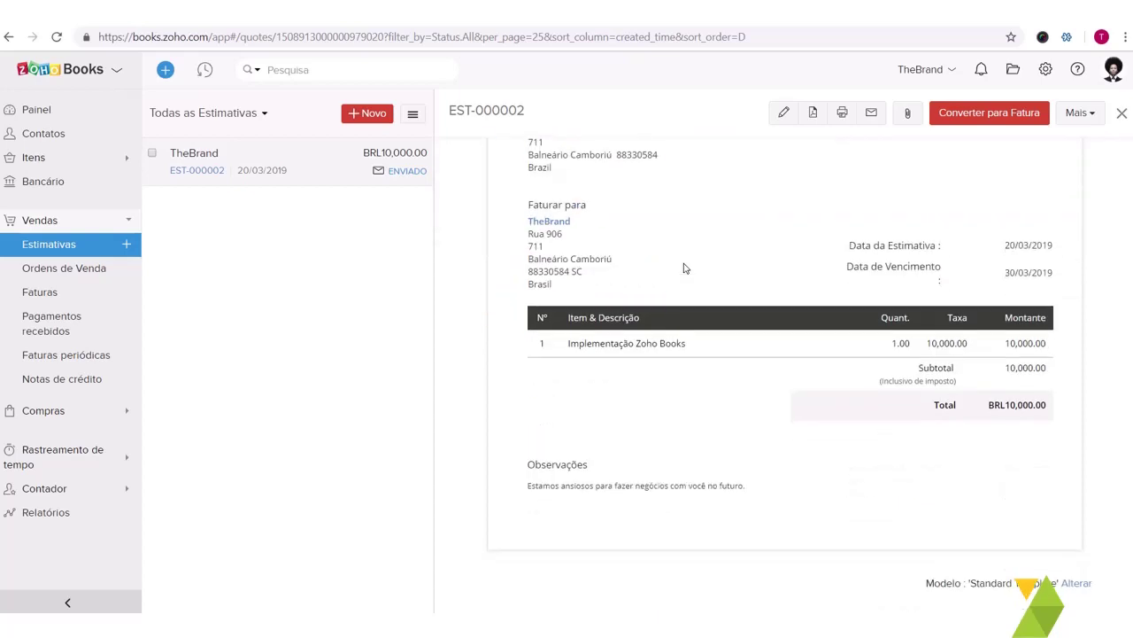
pyautogui.scroll(-2, 684, 267)
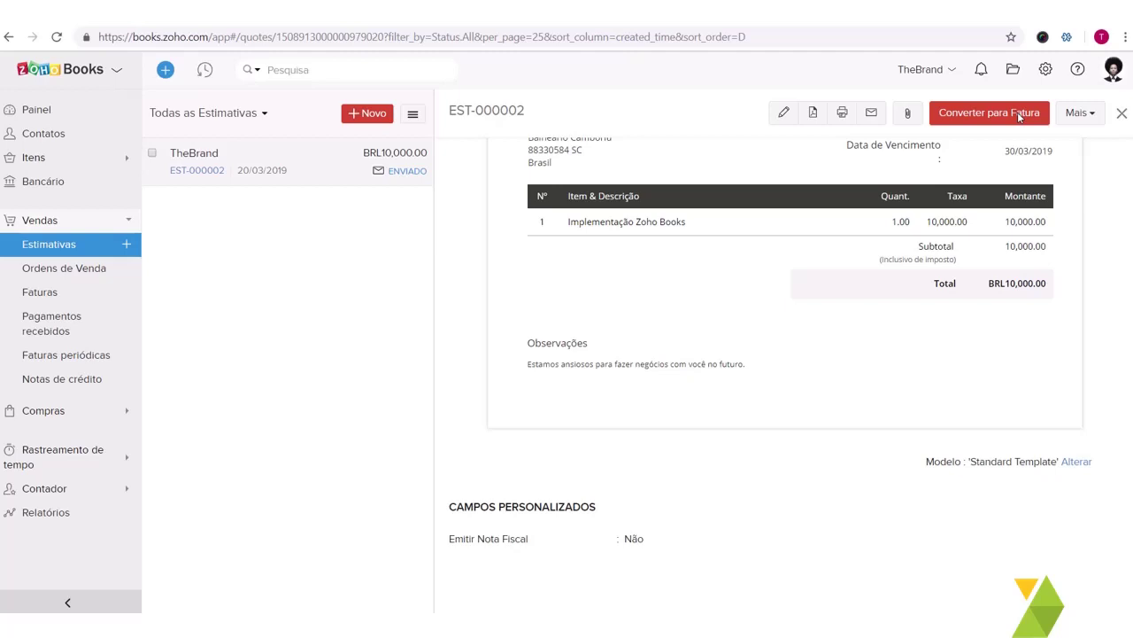
pyautogui.click(1017, 111)
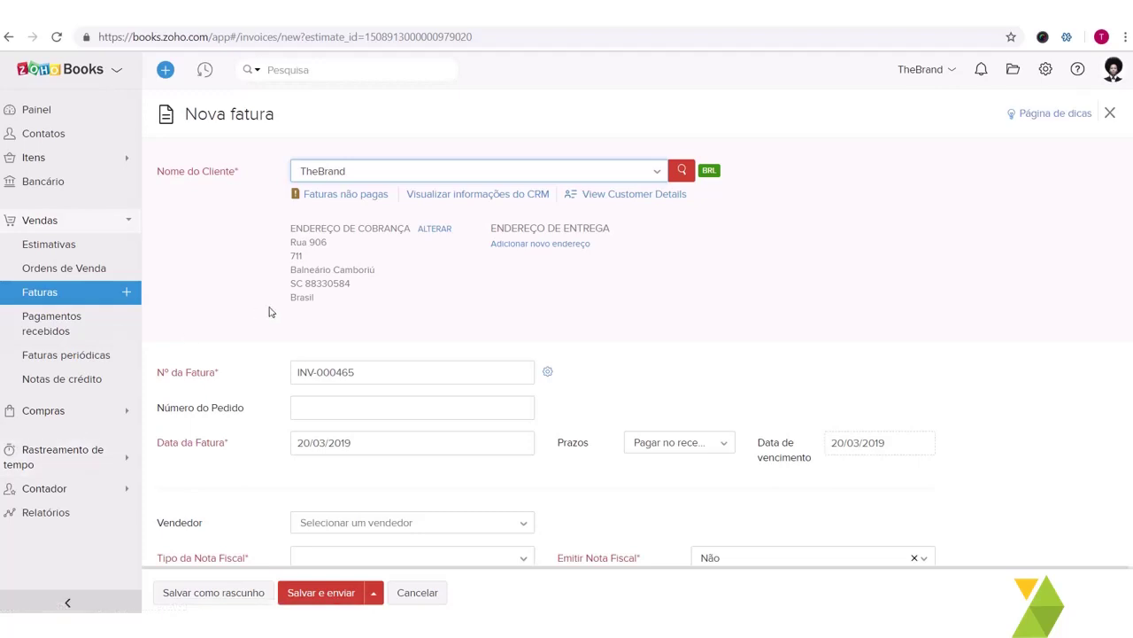
# Step: Set the invoice due date to 30/03/2019 and Tipo da Nota Fiscal to Personalizada
pyautogui.scroll(-2, 269, 310)
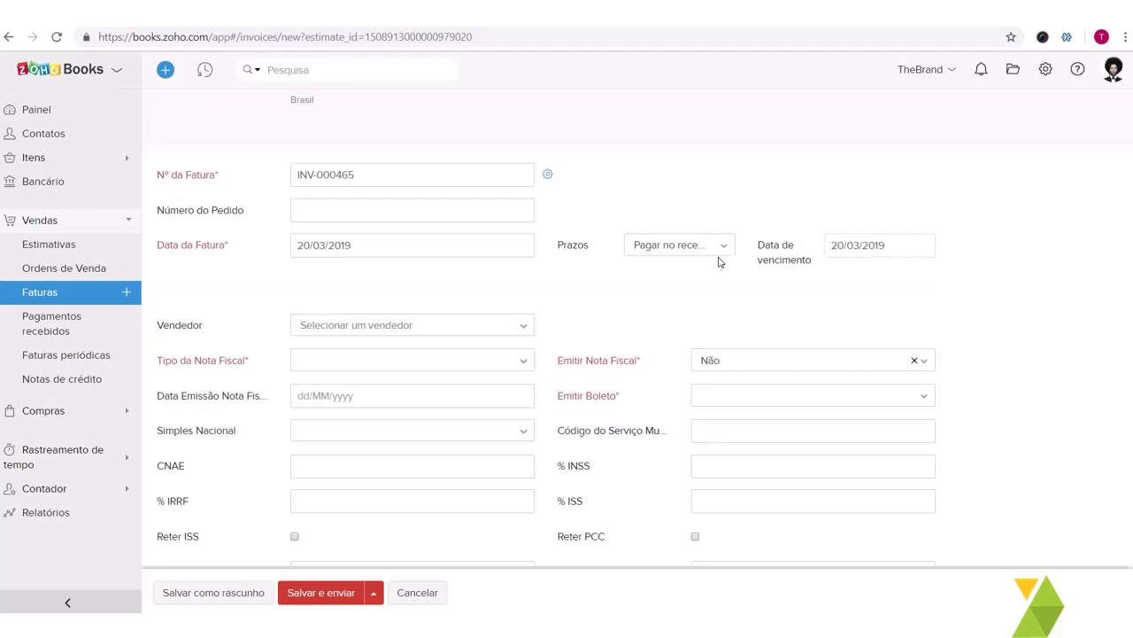
pyautogui.click(896, 254)
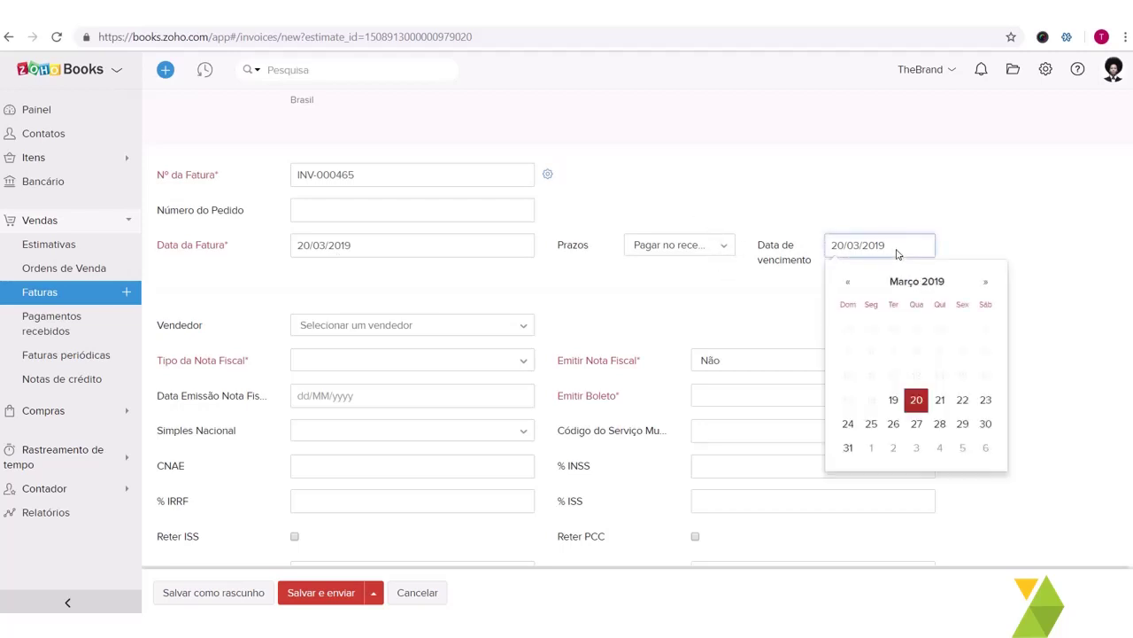
pyautogui.click(986, 425)
pyautogui.scroll(-1, 324, 316)
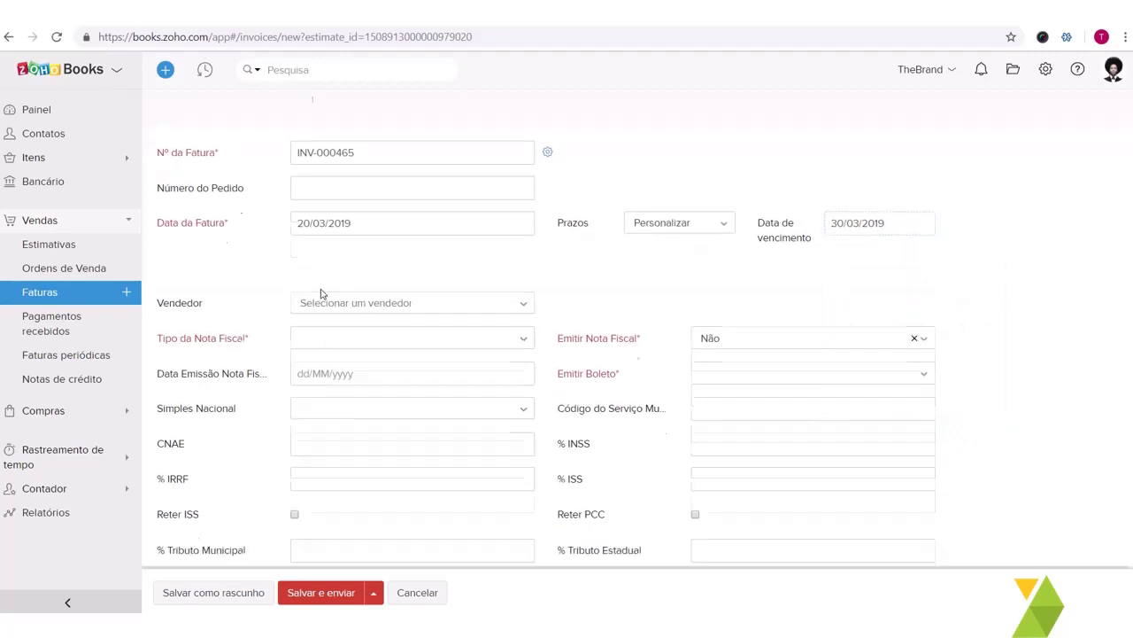
pyautogui.click(346, 325)
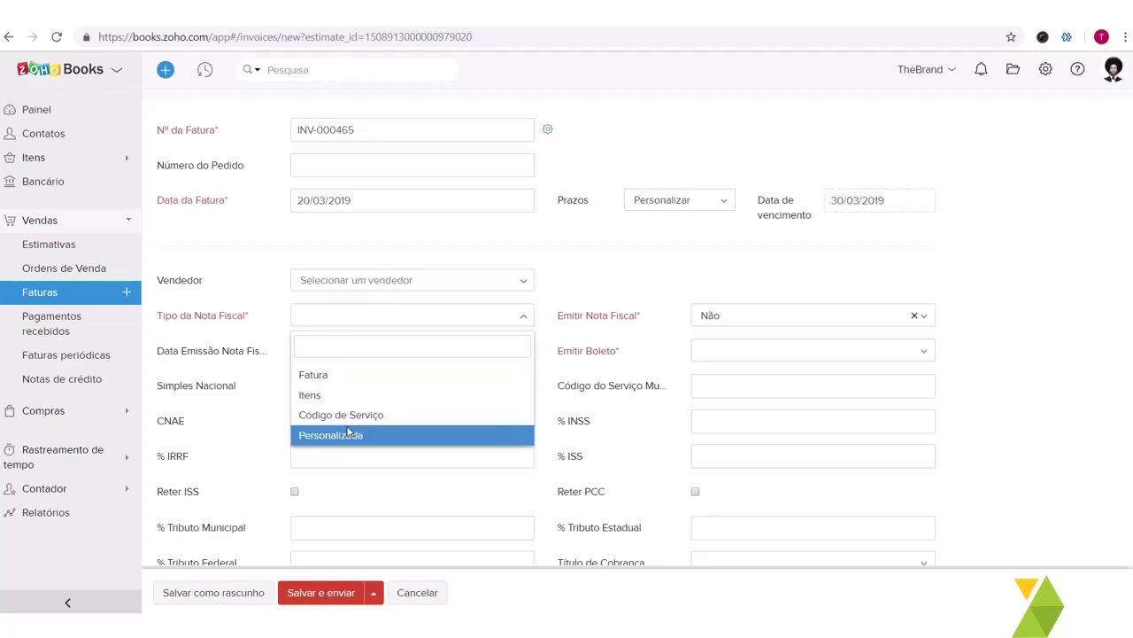
pyautogui.click(348, 432)
# Step: Set Emitir Boleto to Não, leaving Simples Nacional unchosen, and review the invoice totals
pyautogui.scroll(-1, 712, 420)
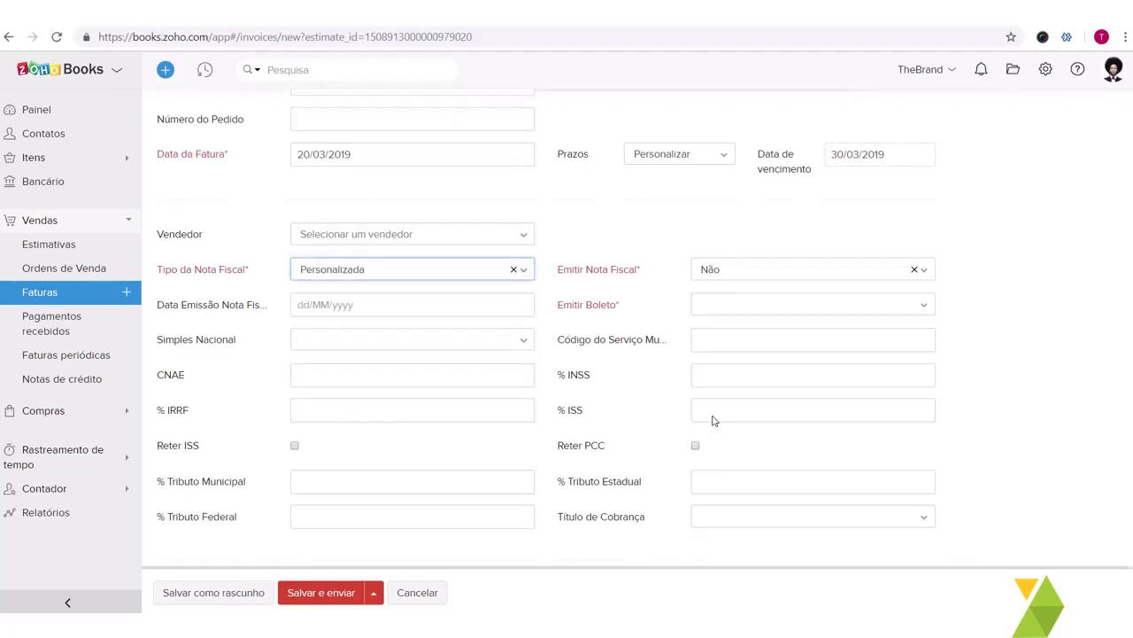
pyautogui.click(735, 290)
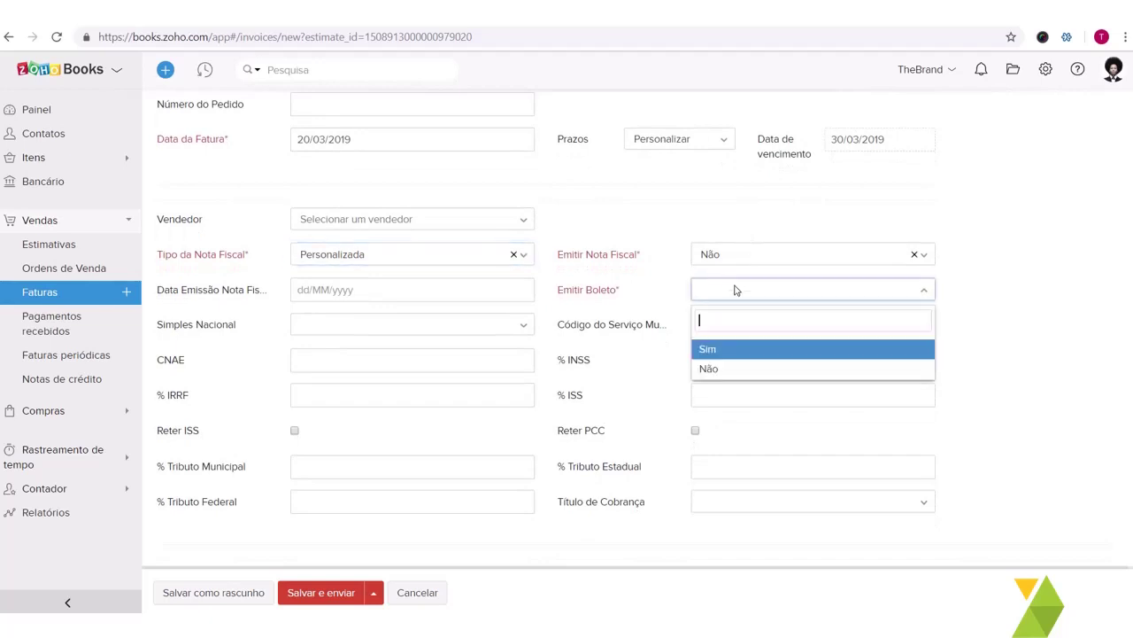
pyautogui.click(733, 369)
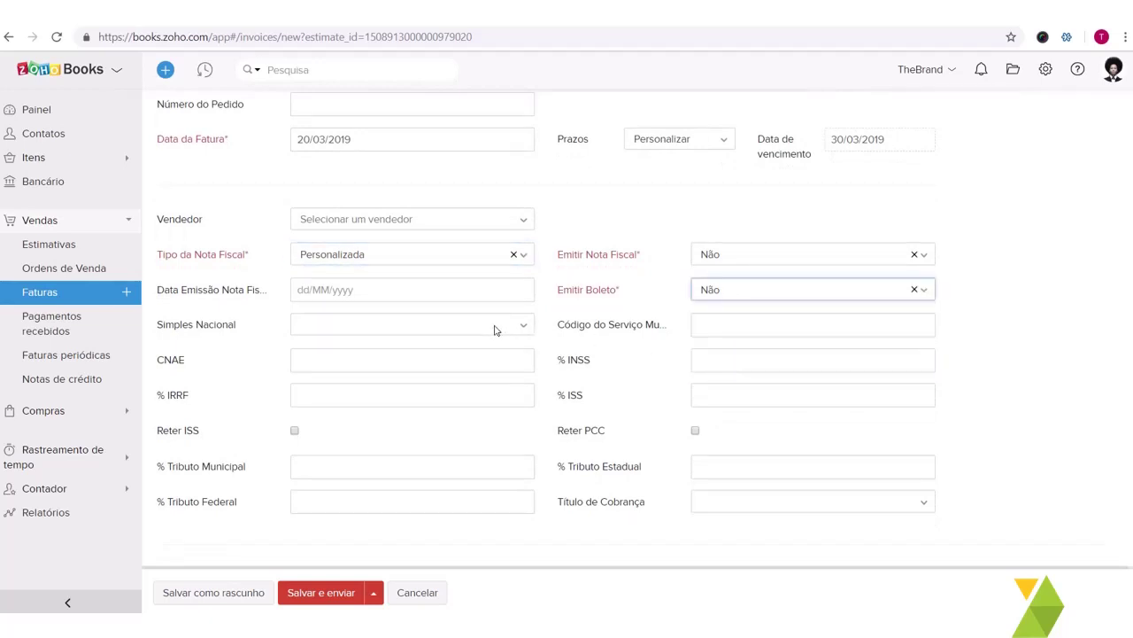
pyautogui.click(495, 329)
pyautogui.click(649, 426)
pyautogui.scroll(-1, 649, 426)
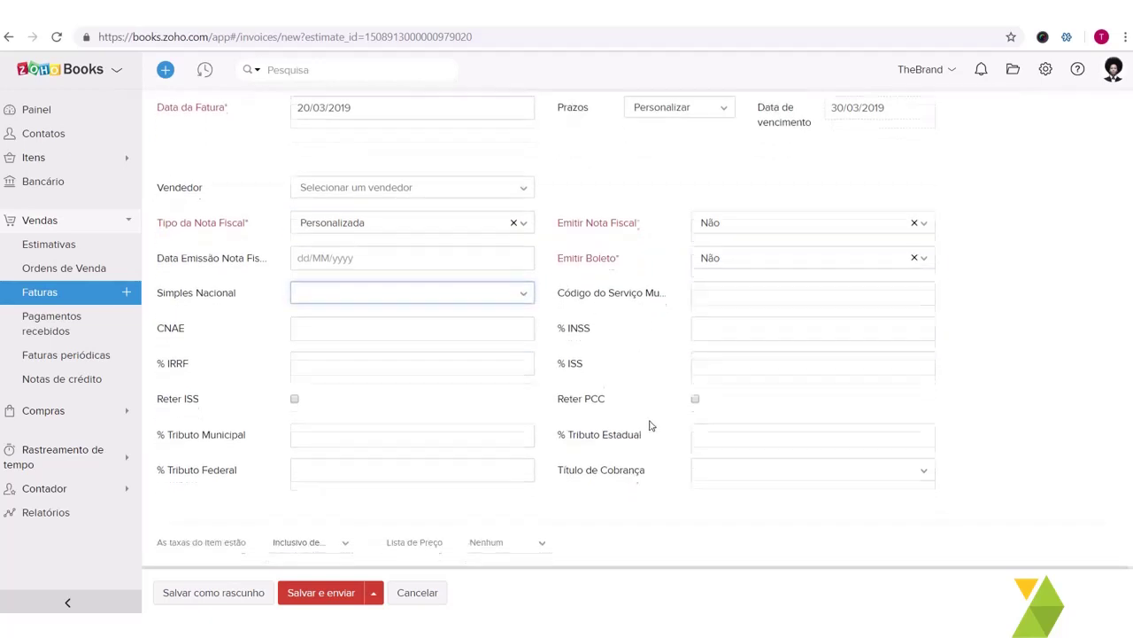
pyautogui.scroll(-1, 649, 425)
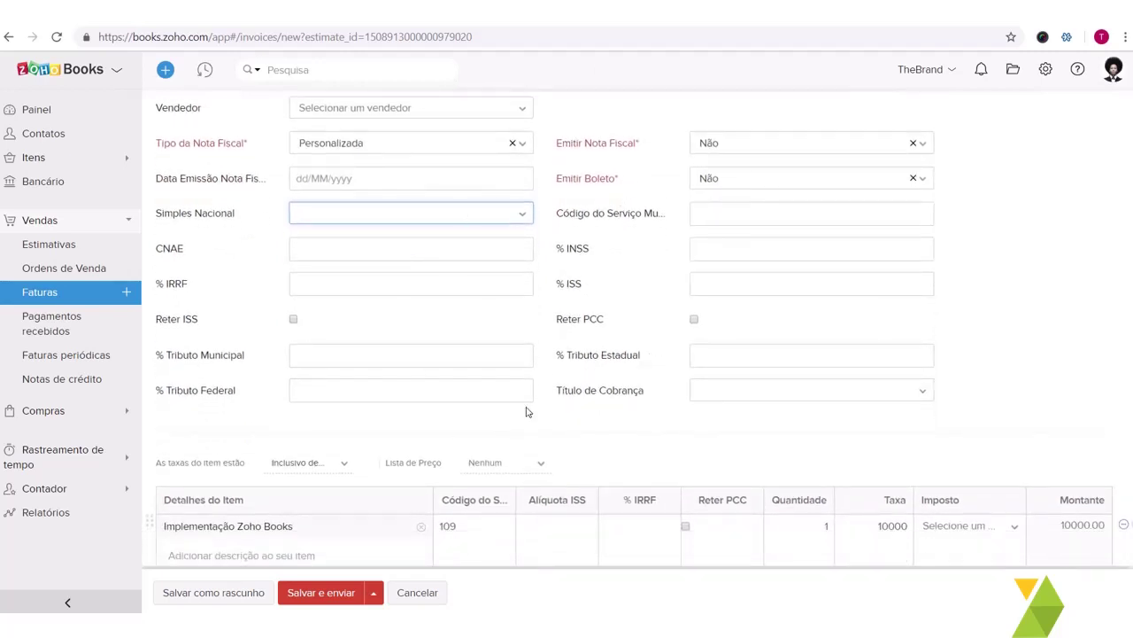
pyautogui.scroll(-2, 526, 412)
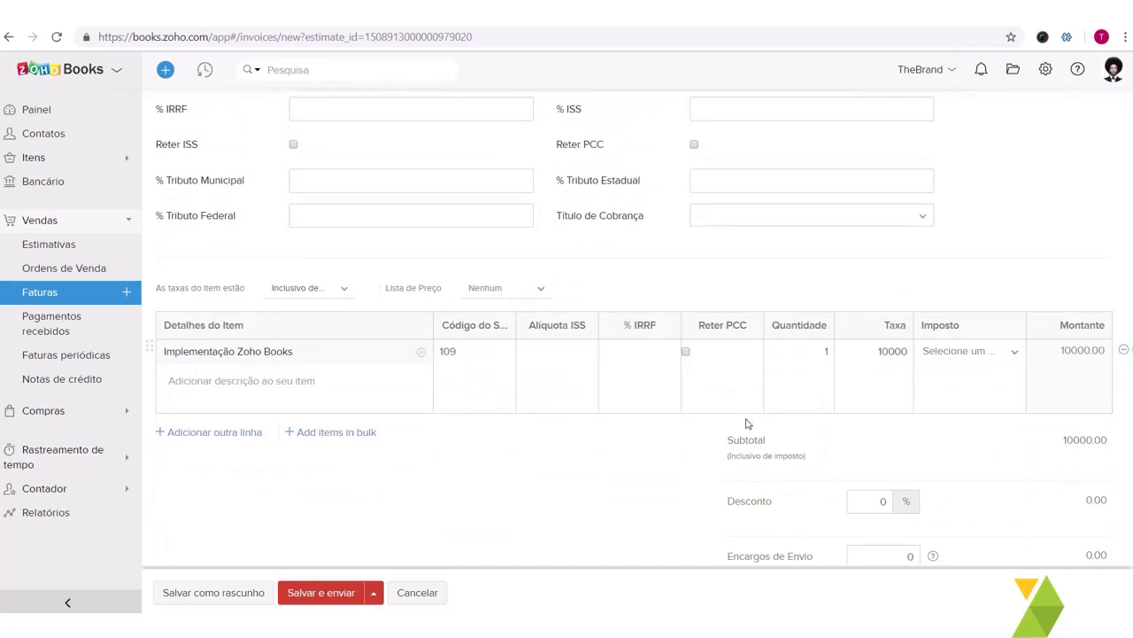
pyautogui.scroll(-5, 962, 382)
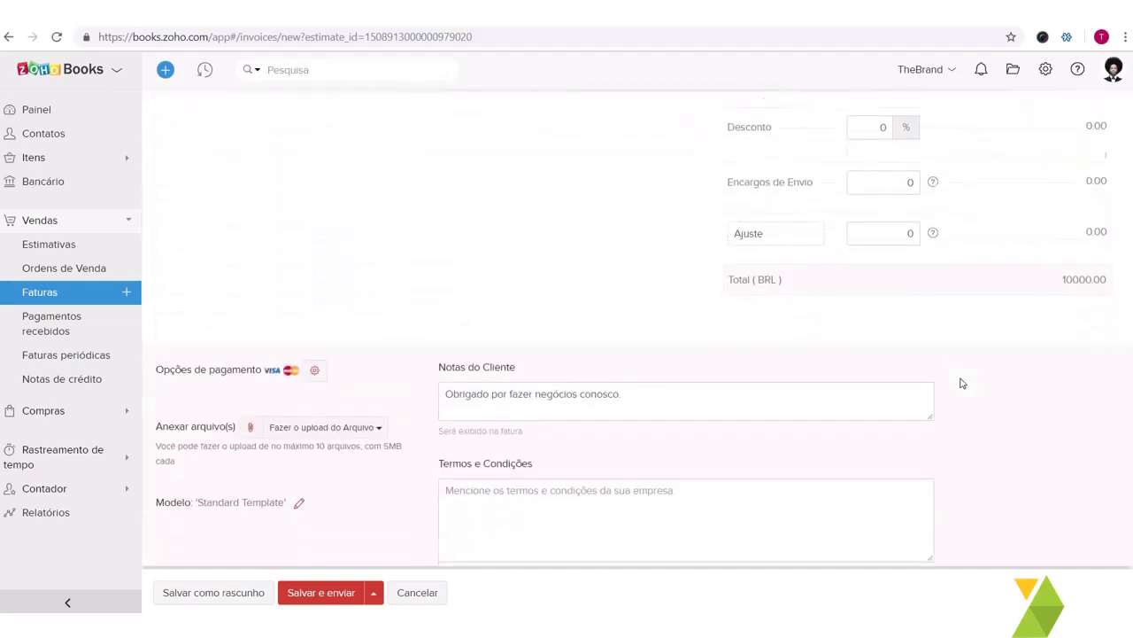
pyautogui.scroll(-1, 962, 382)
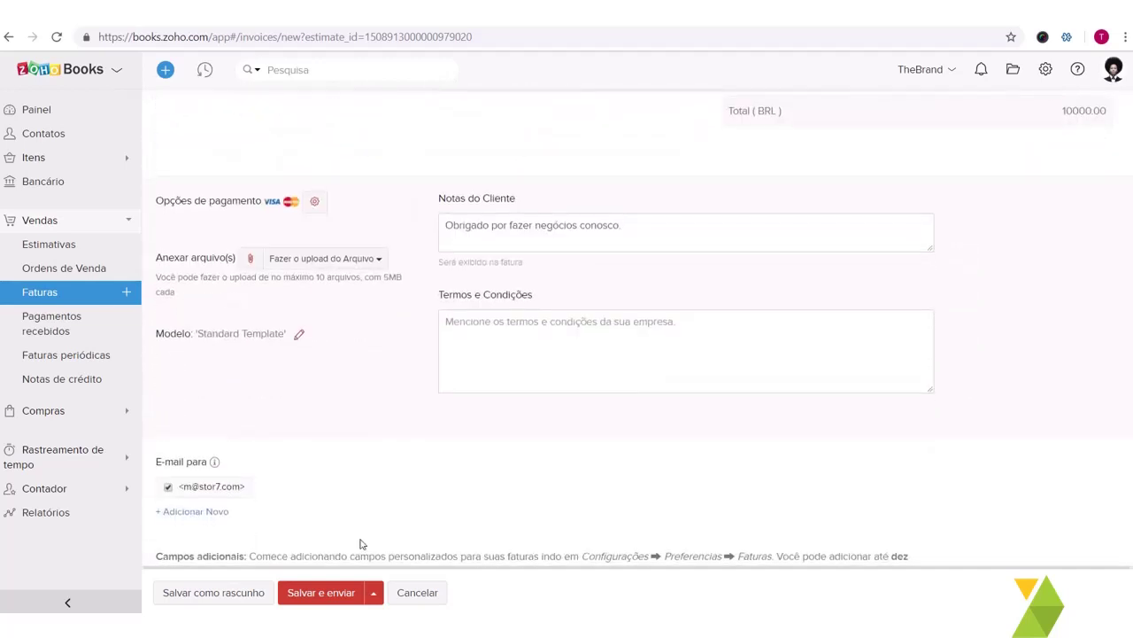
# Step: E-mail invoice INV-000465 to TheBrand with its PDF attached
pyautogui.click(325, 593)
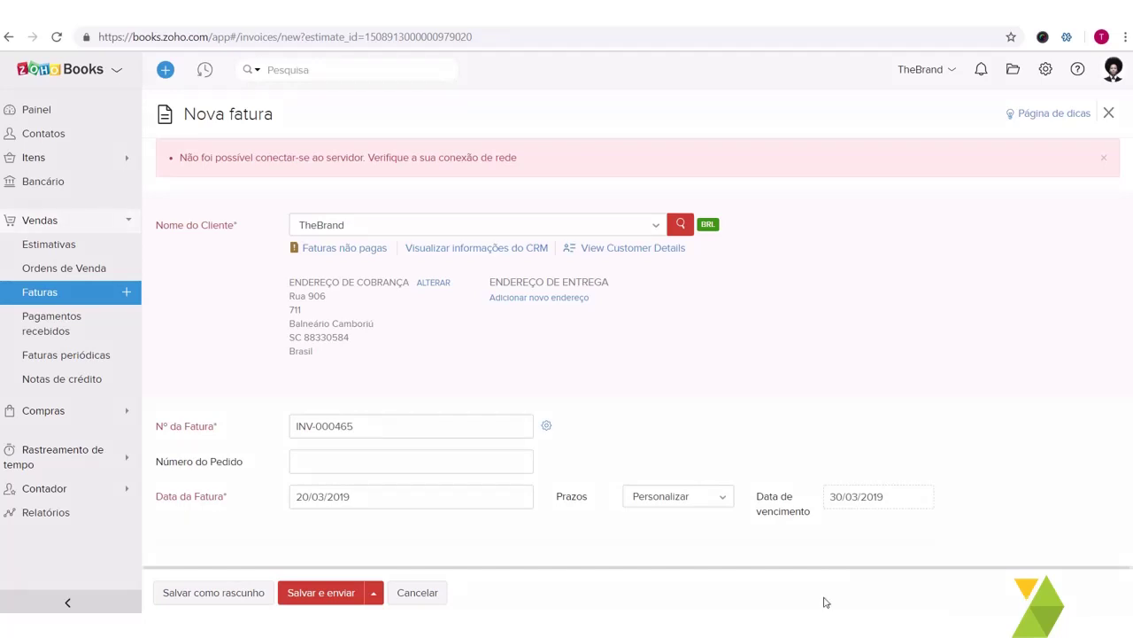
pyautogui.click(335, 591)
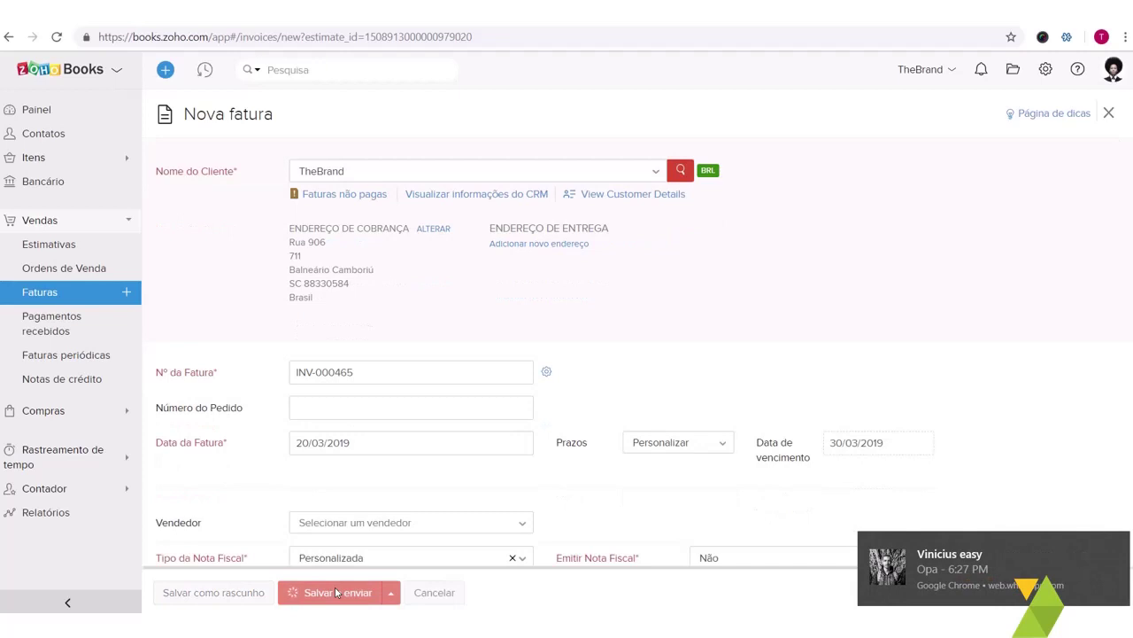
pyautogui.click(1118, 546)
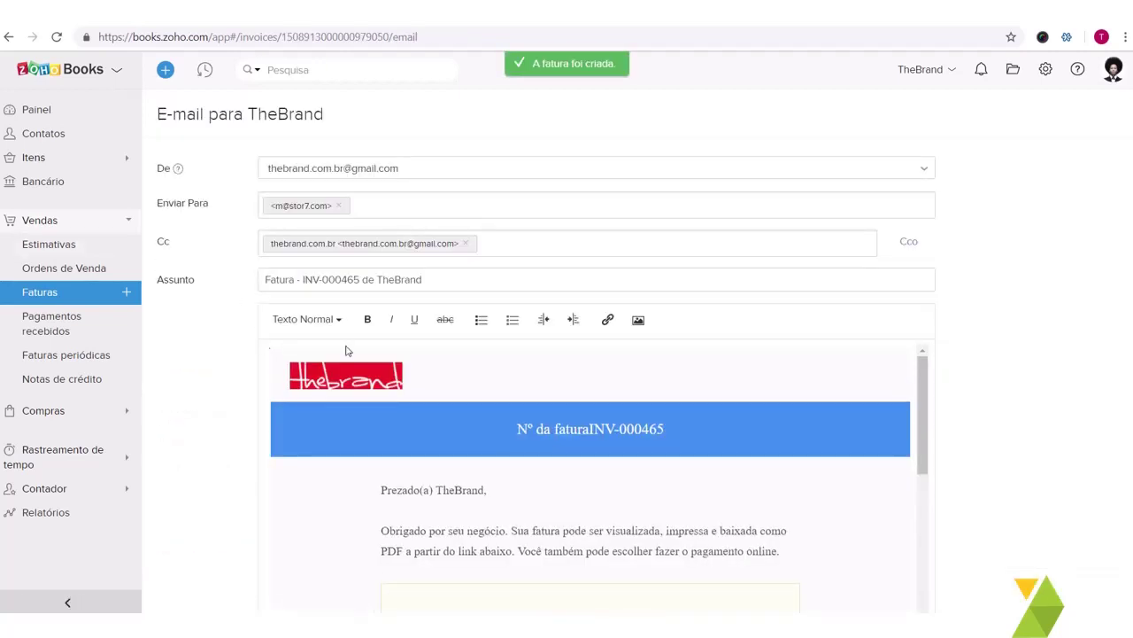
pyautogui.scroll(-8, 488, 354)
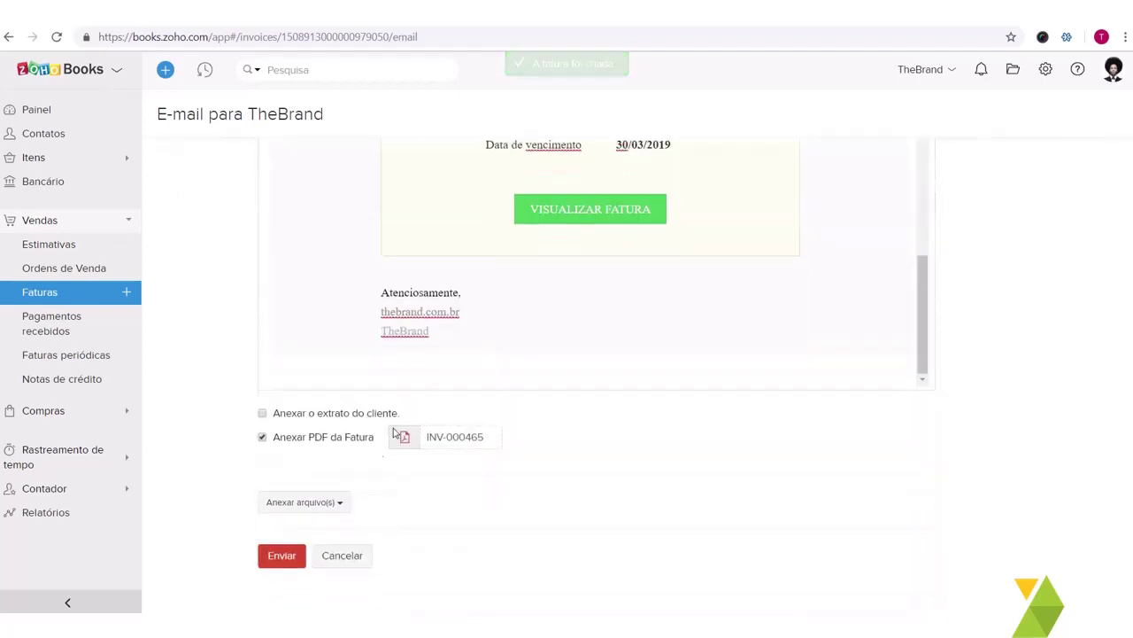
pyautogui.click(288, 553)
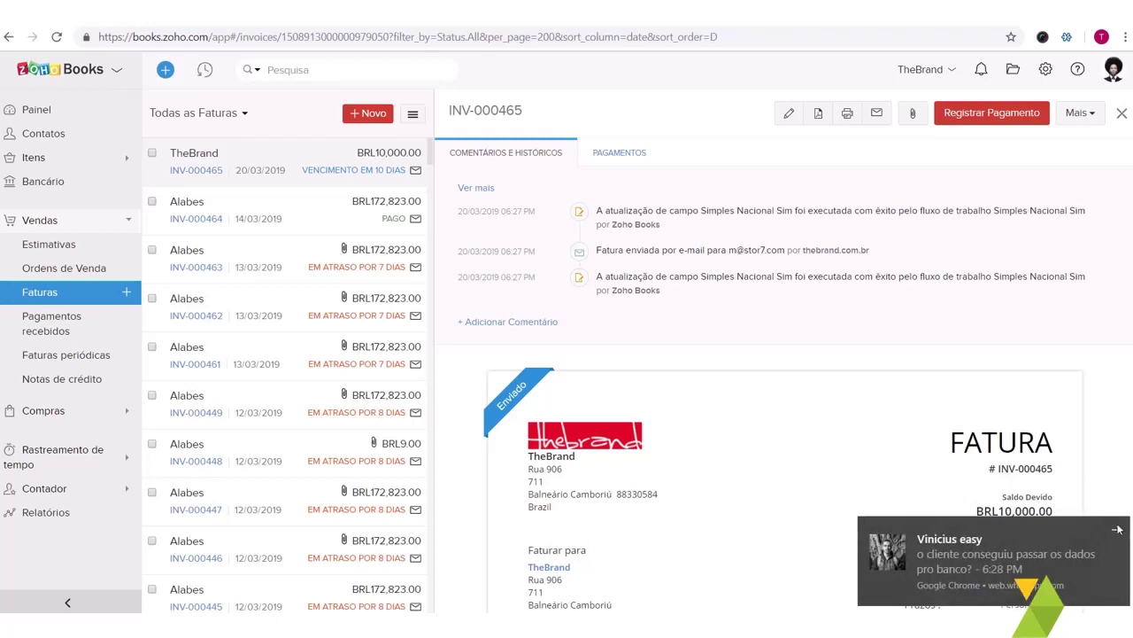
# Step: Review INV-000465's Pagamentos and Comentários tabs, go to Faturas, and start a recurring invoice
pyautogui.click(1117, 528)
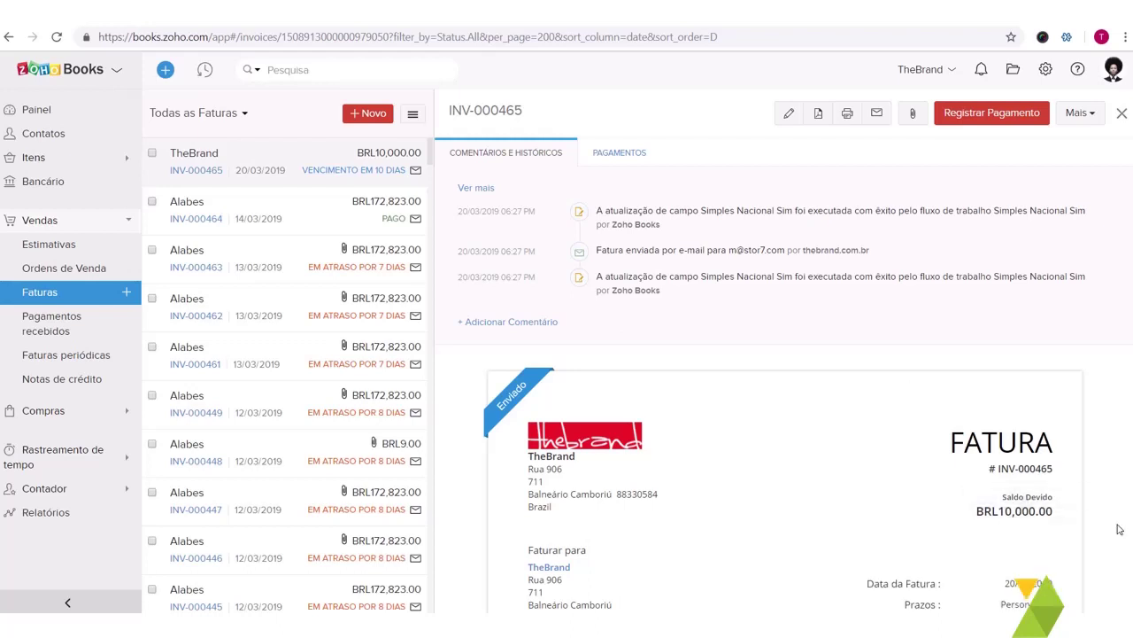
pyautogui.click(620, 154)
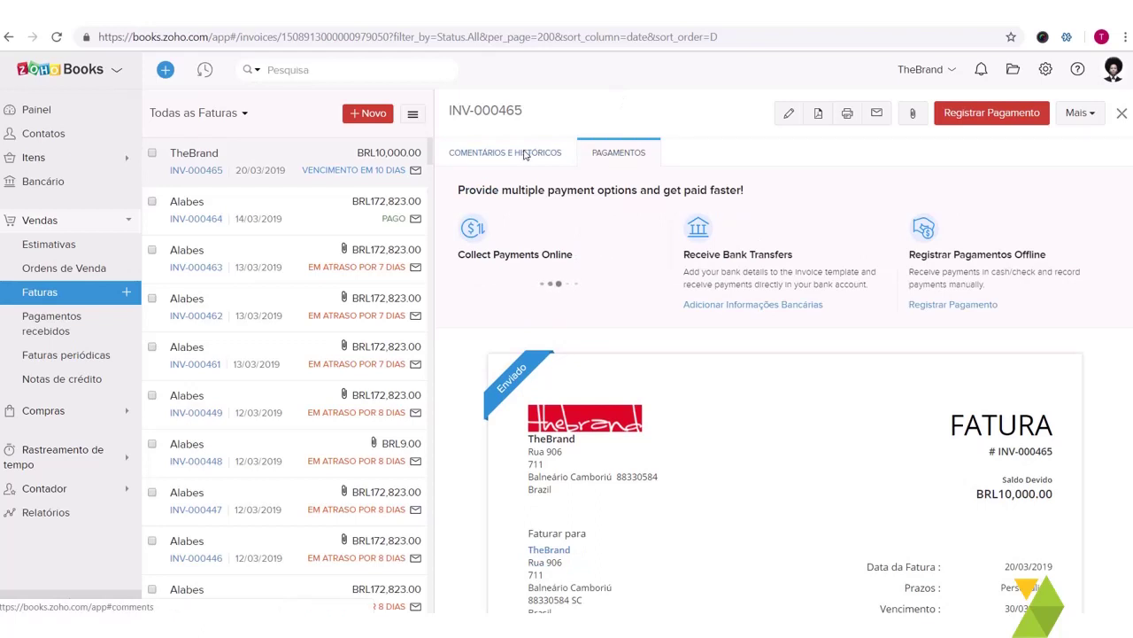
pyautogui.click(525, 154)
pyautogui.scroll(-6, 671, 346)
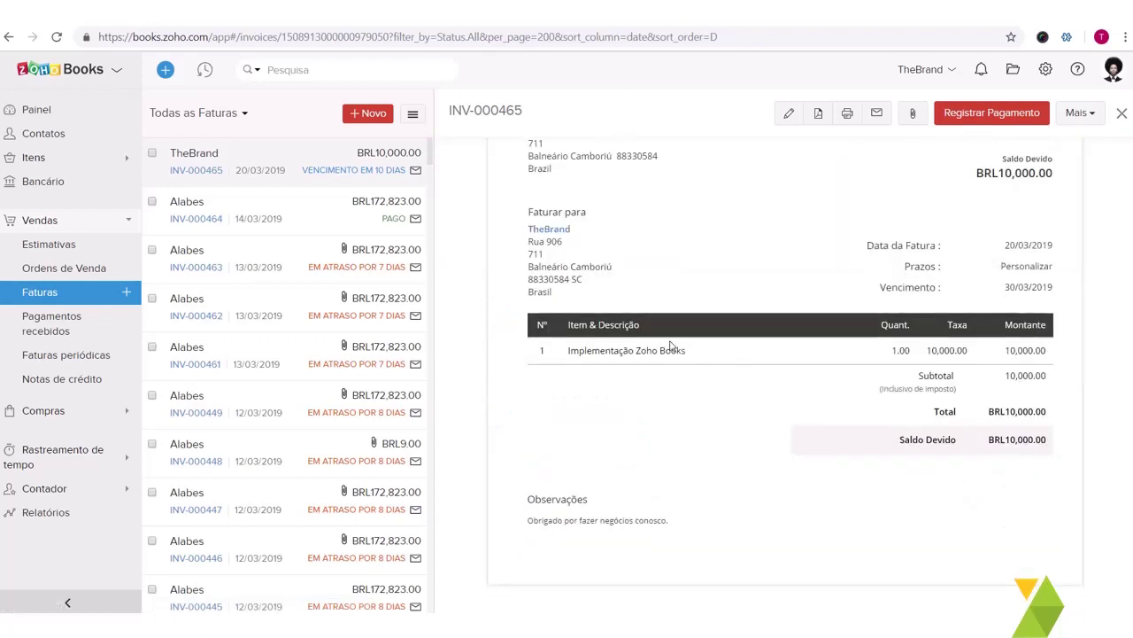
pyautogui.scroll(5, 671, 346)
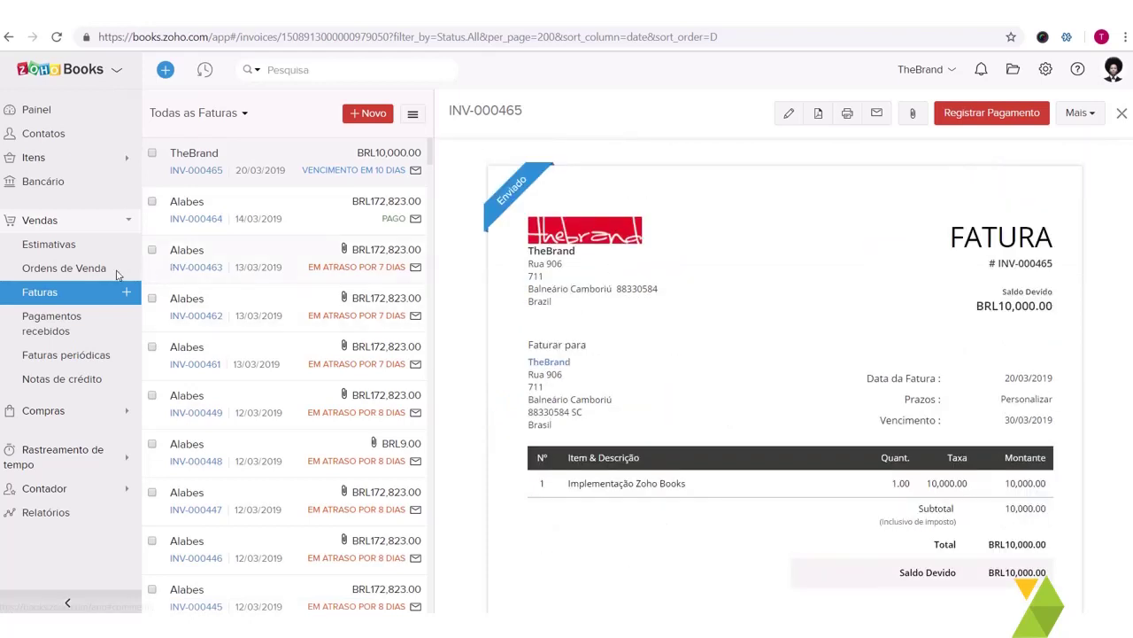
pyautogui.click(73, 298)
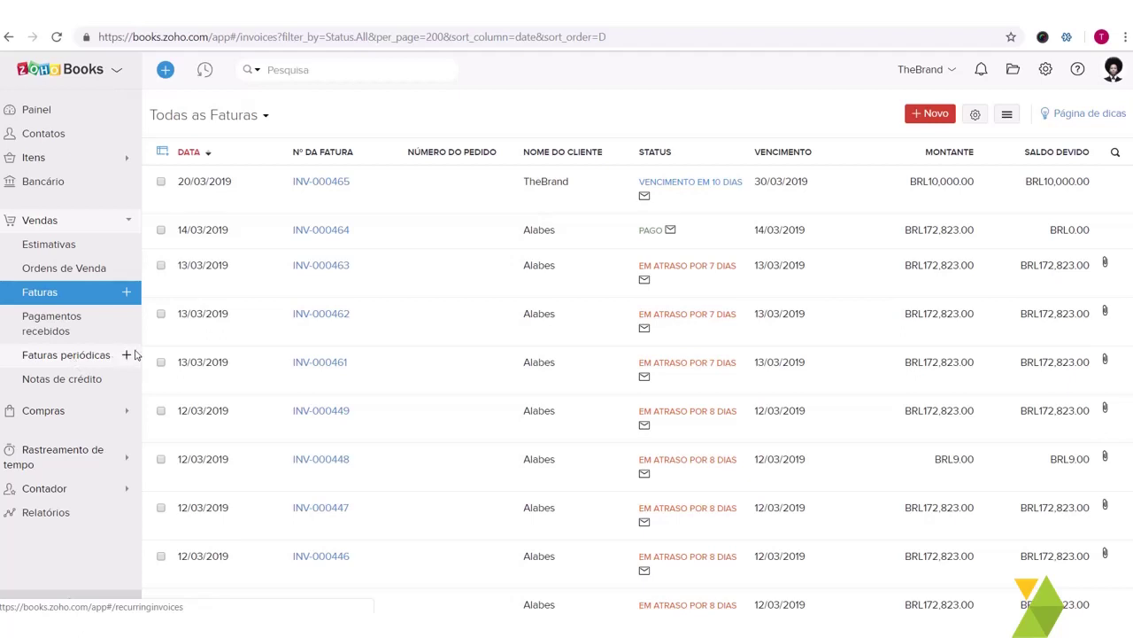
pyautogui.click(134, 355)
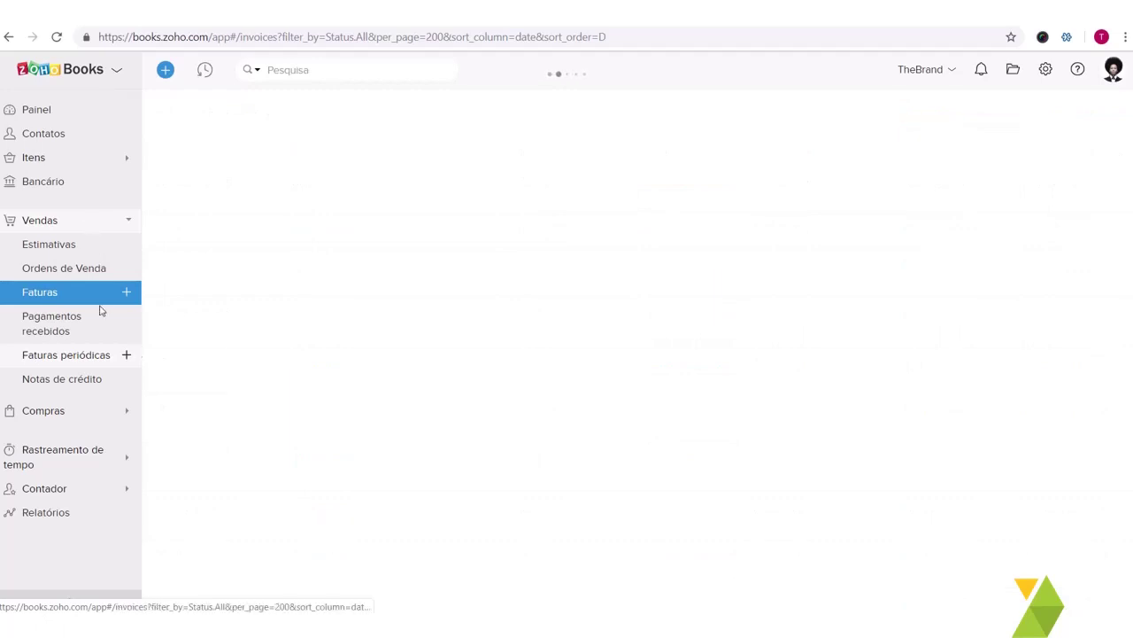
# Step: Choose TheBrand as the client and name the profile 'TheBrand Recorrência'
pyautogui.click(127, 354)
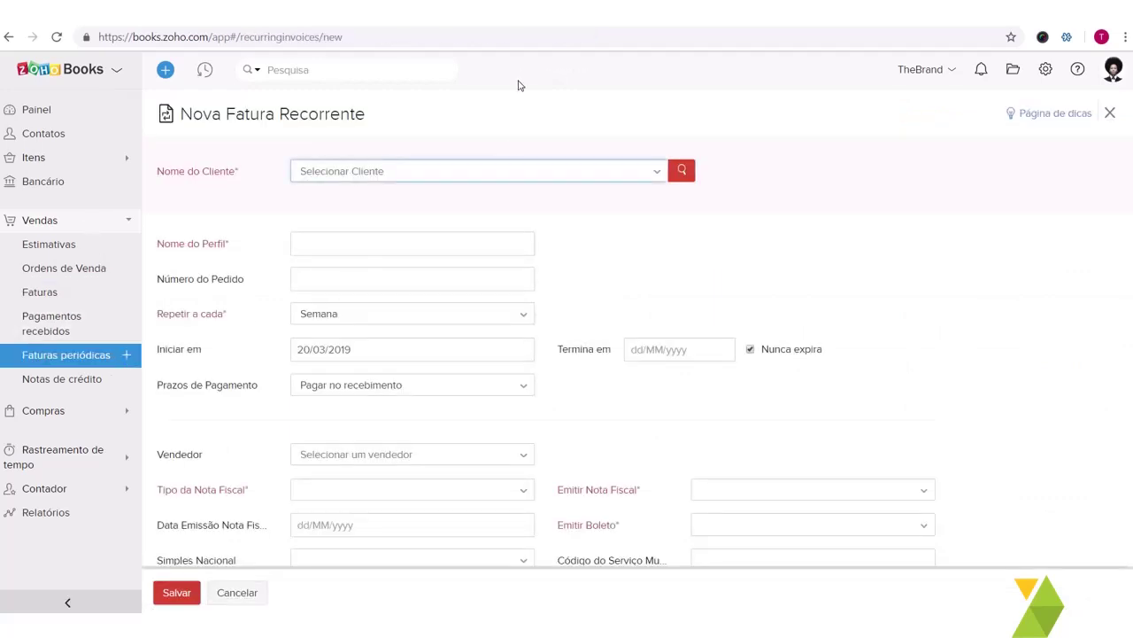
pyautogui.click(505, 169)
pyautogui.write('the')
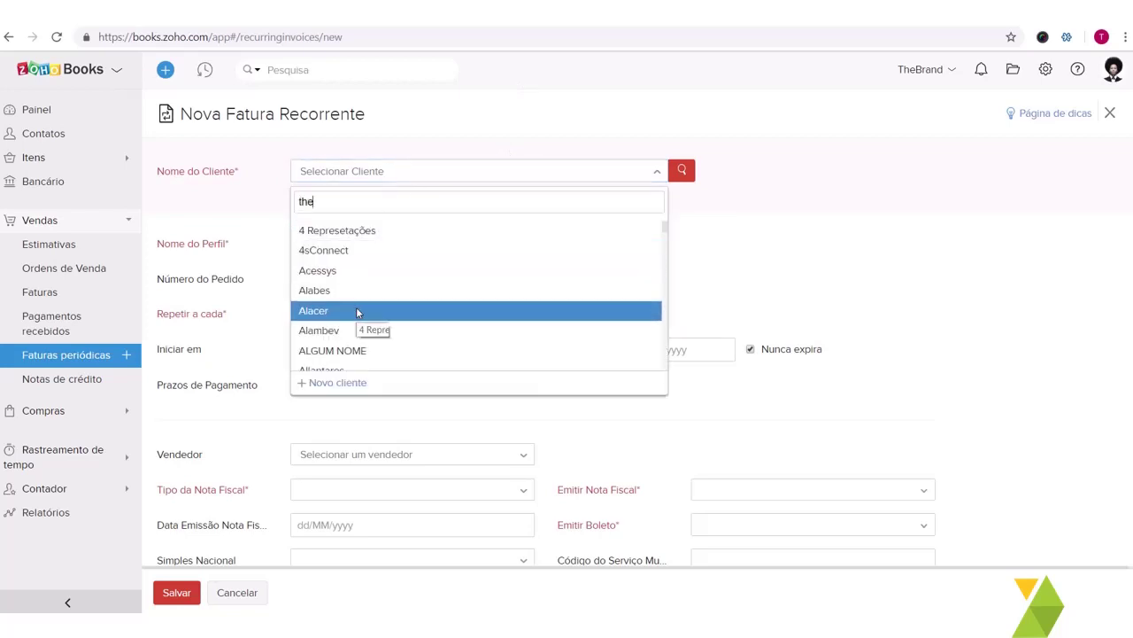
pyautogui.write('bra')
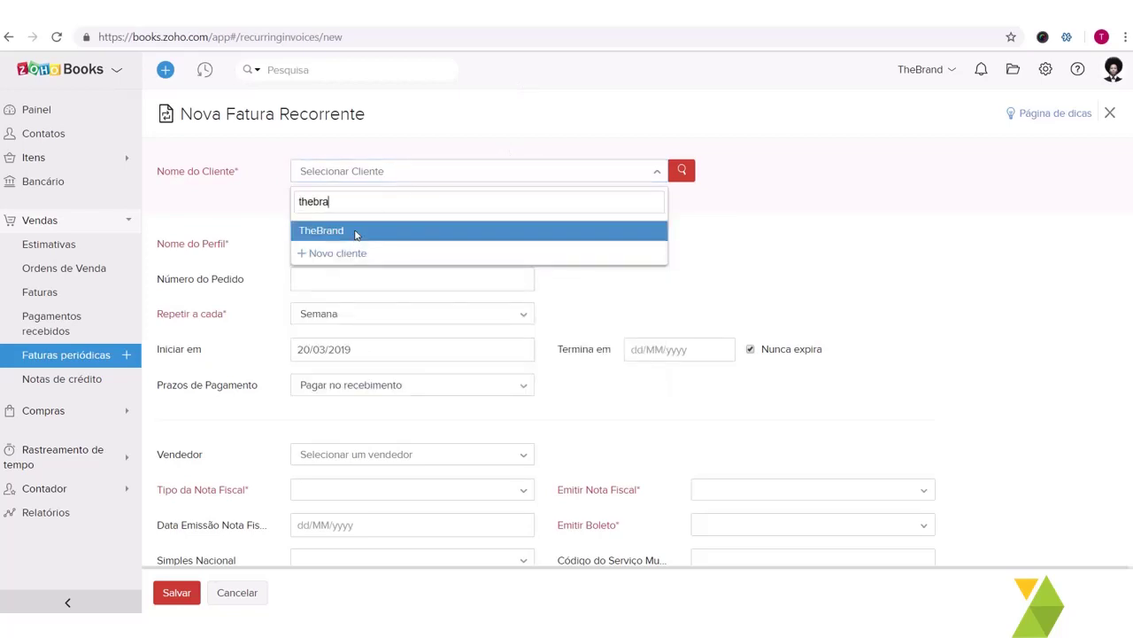
pyautogui.click(348, 233)
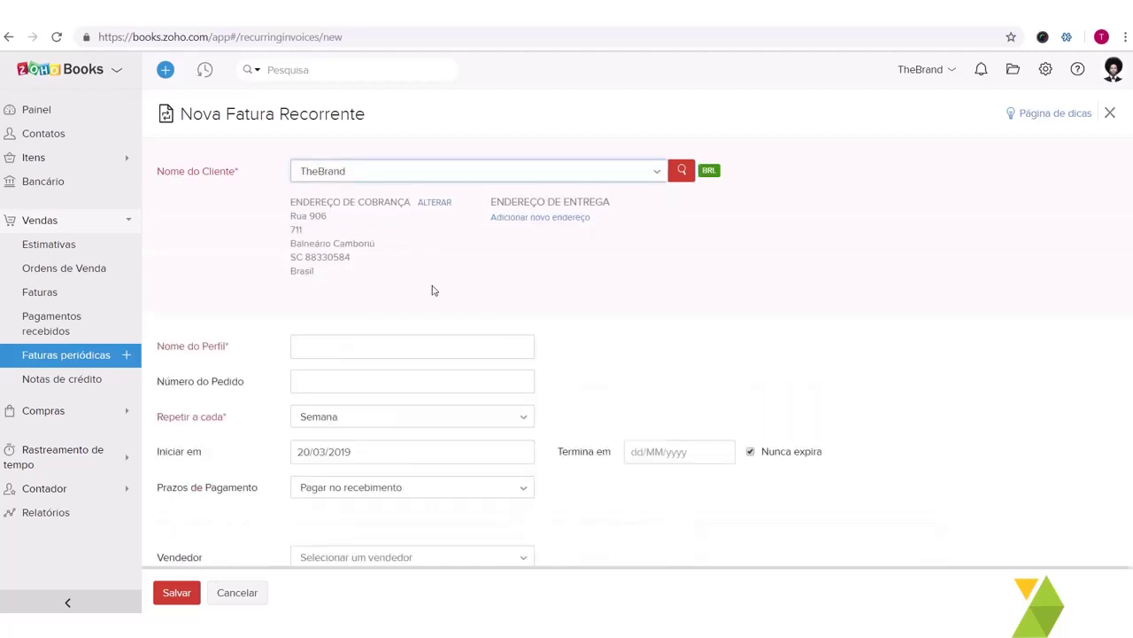
pyautogui.scroll(-3, 433, 290)
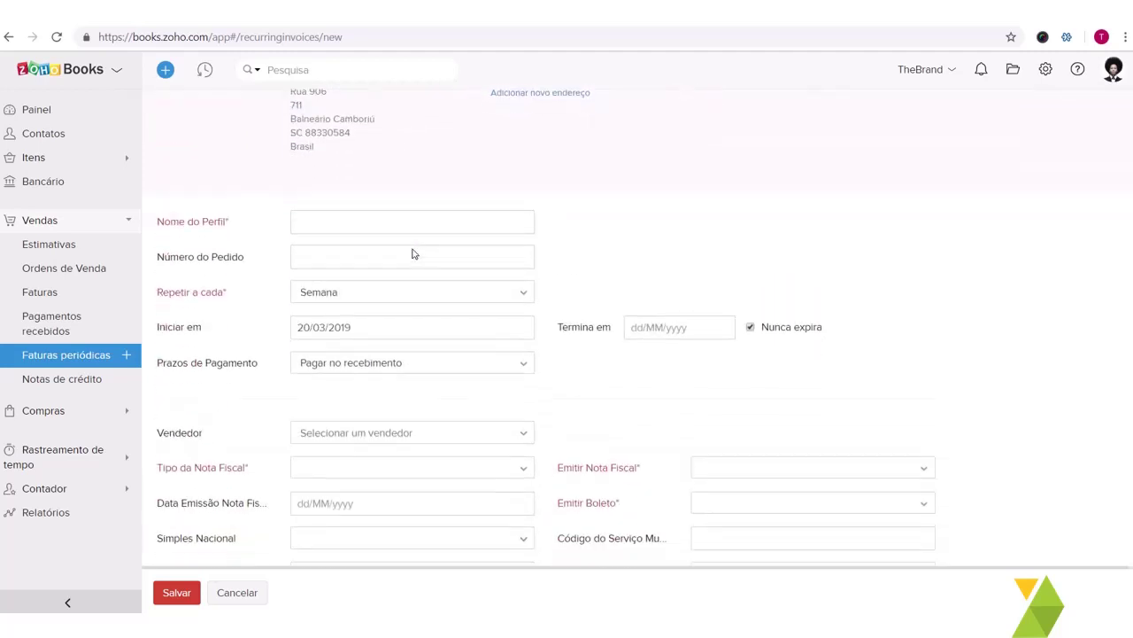
pyautogui.click(401, 229)
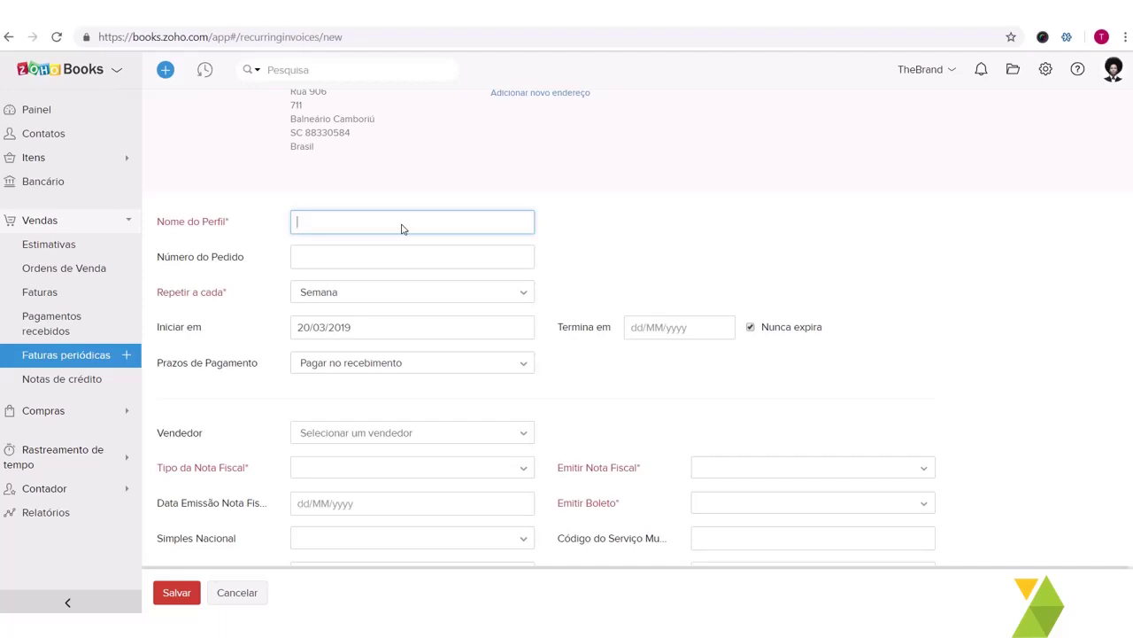
pyautogui.write('TheBrand Recorrência')
pyautogui.click(383, 258)
# Step: Make the profile repeat every Mês, starting on 20/03/2019
pyautogui.scroll(-1, 384, 263)
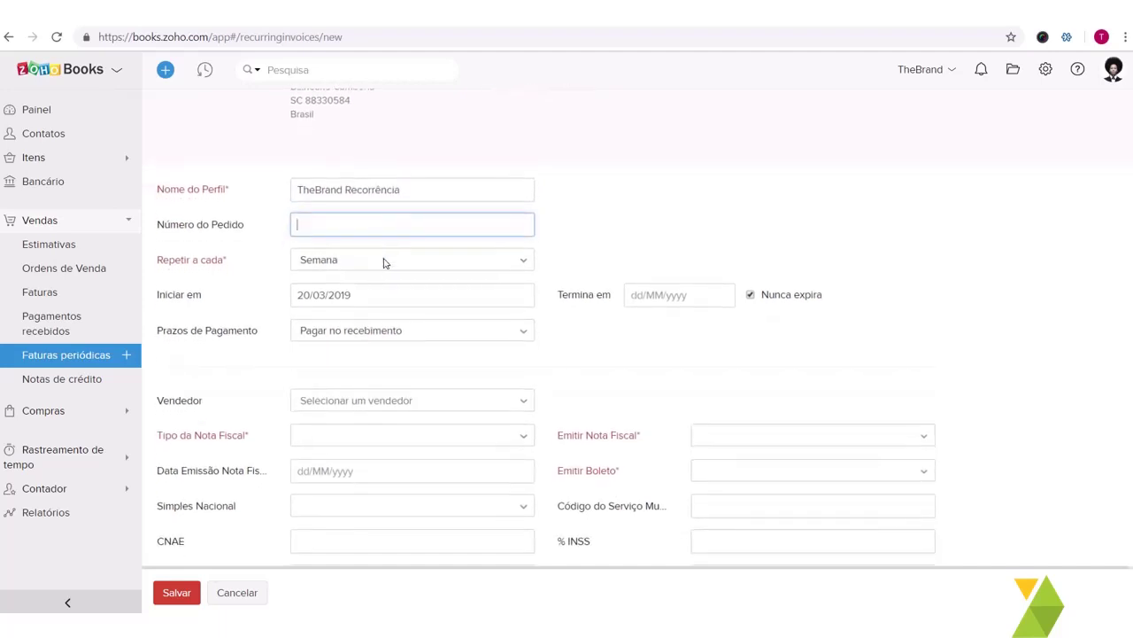
pyautogui.click(384, 261)
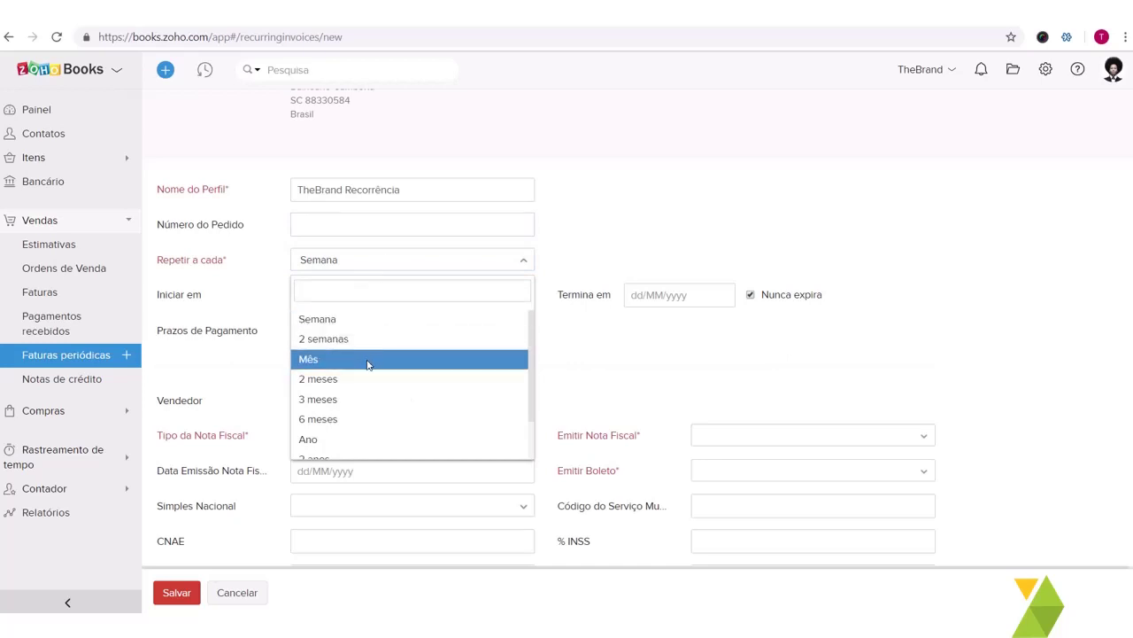
pyautogui.scroll(-2, 377, 396)
pyautogui.scroll(2, 378, 390)
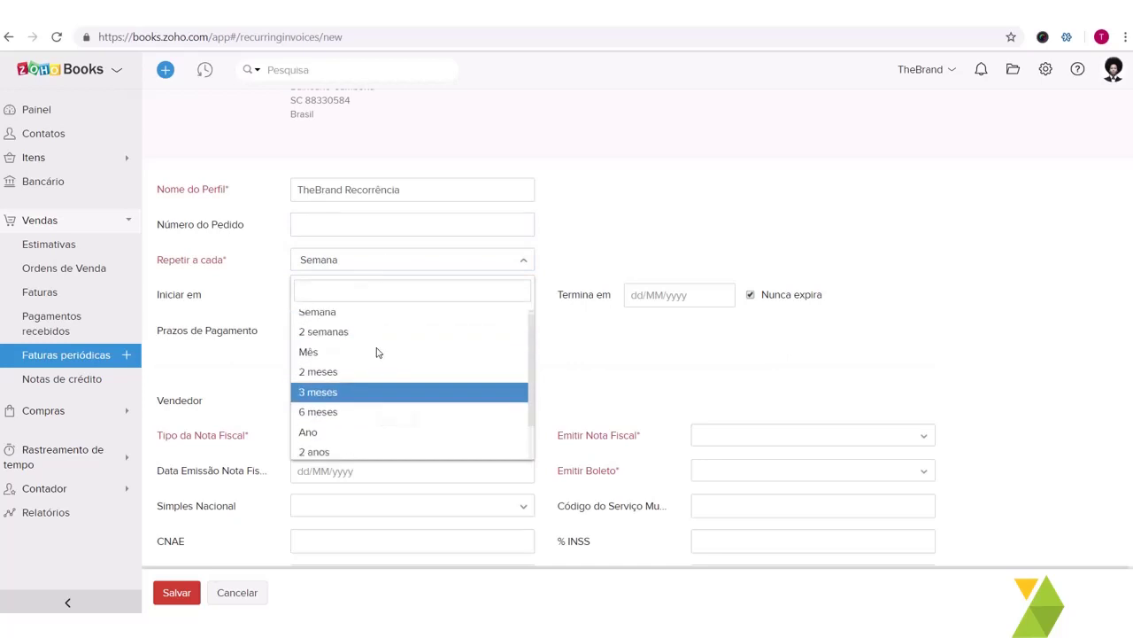
pyautogui.click(361, 320)
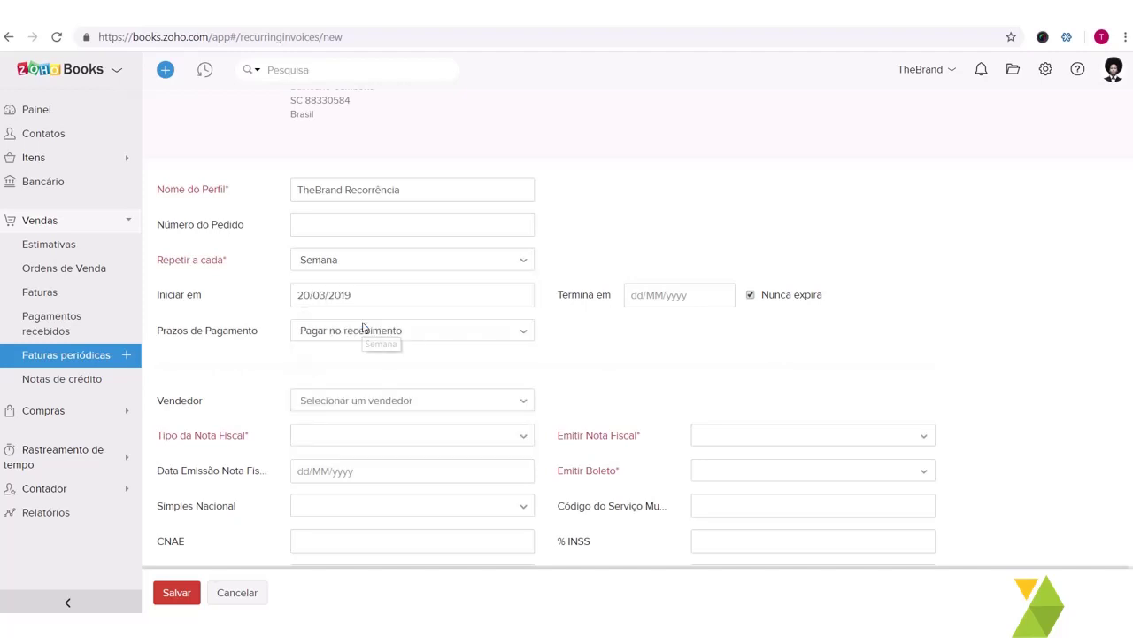
pyautogui.click(370, 268)
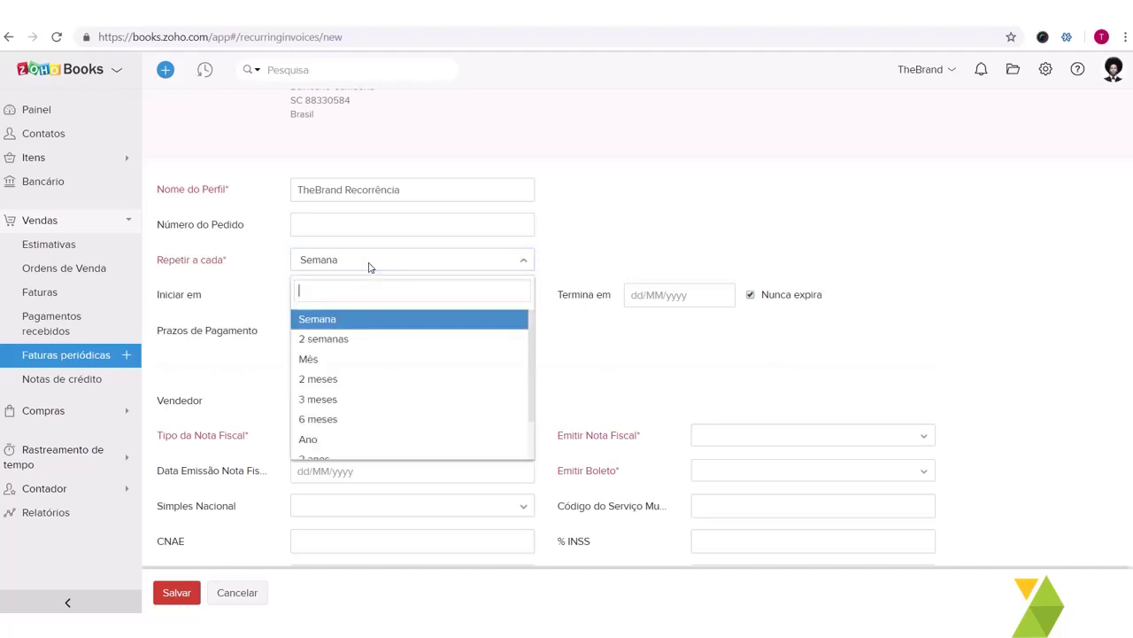
pyautogui.click(386, 359)
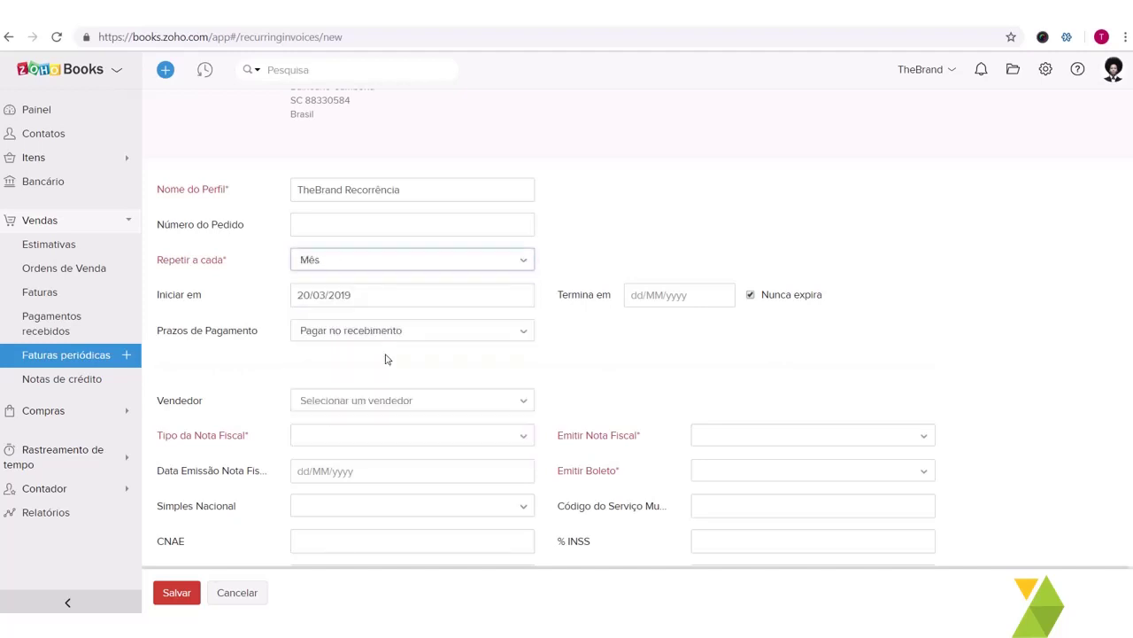
pyautogui.click(403, 297)
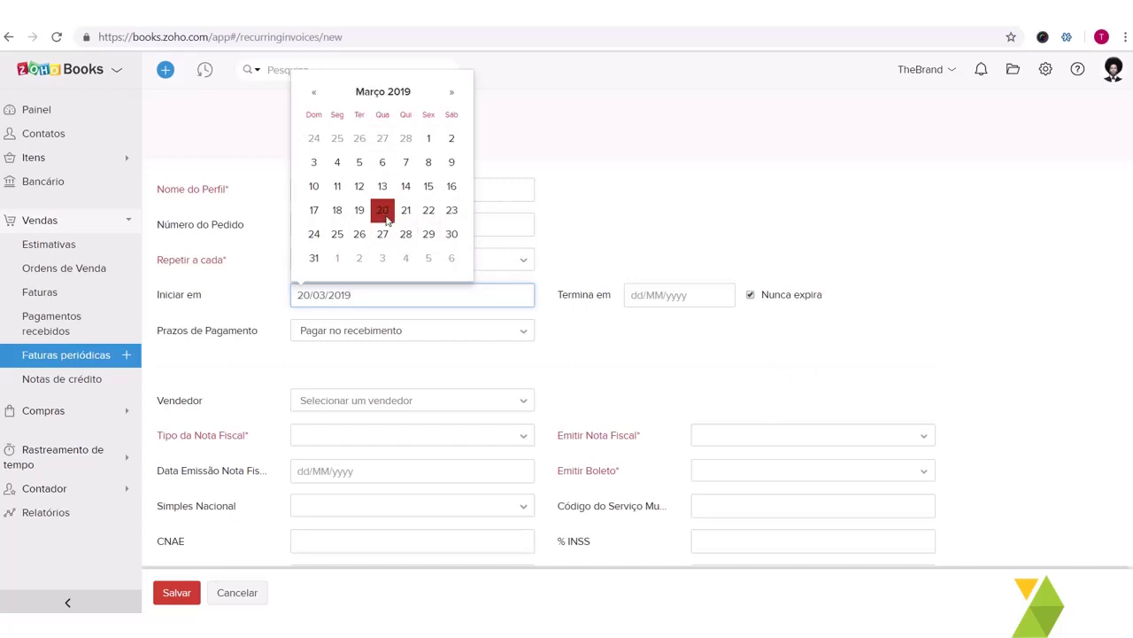
pyautogui.click(386, 219)
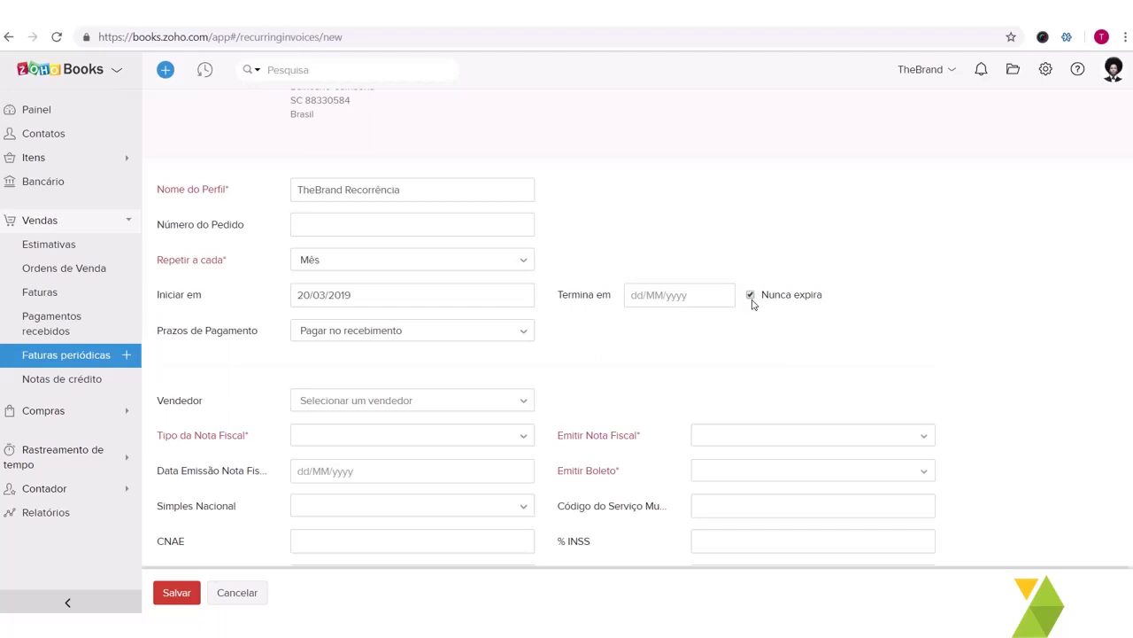
# Step: Set both Emitir Nota Fiscal and Emitir Boleto to Não
pyautogui.scroll(-3, 428, 359)
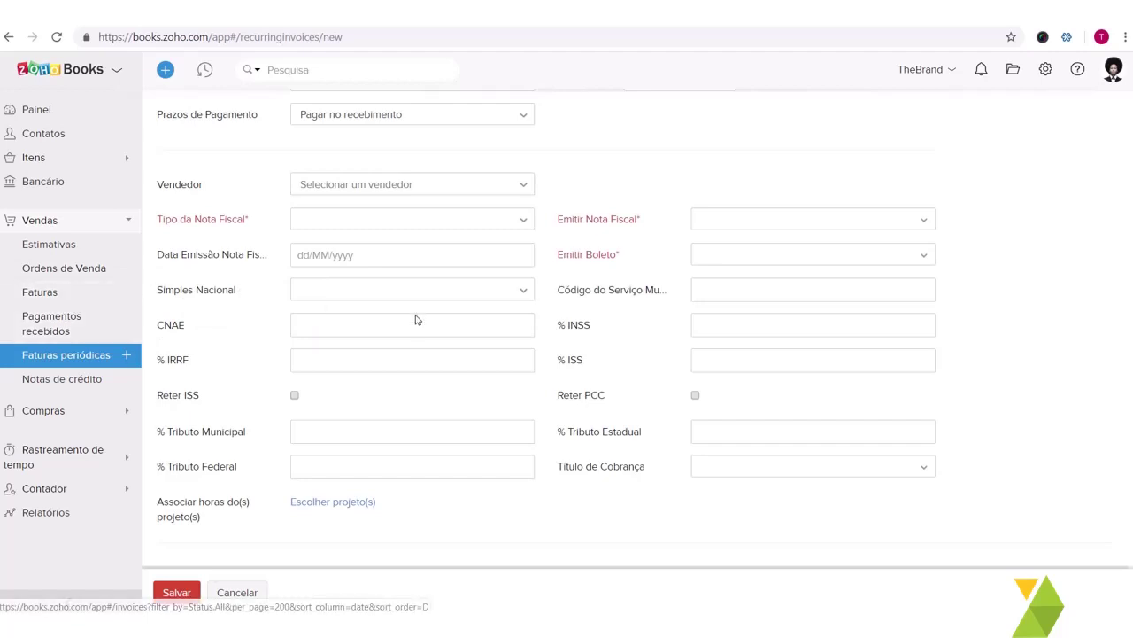
pyautogui.scroll(-1, 417, 297)
pyautogui.scroll(-1, 418, 298)
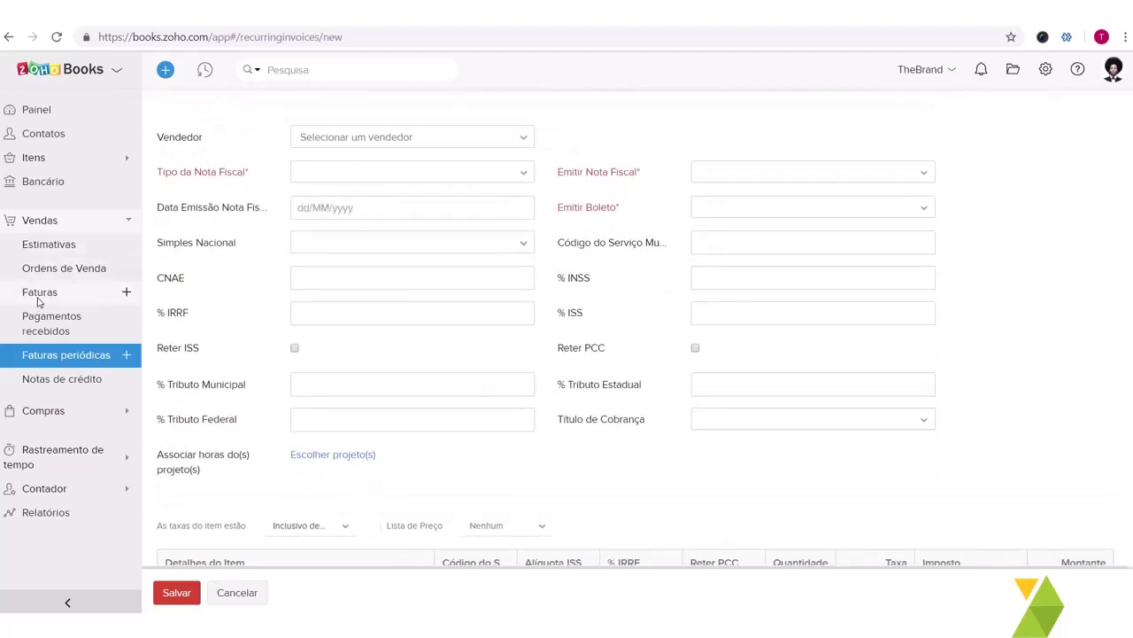
pyautogui.scroll(-1, 585, 390)
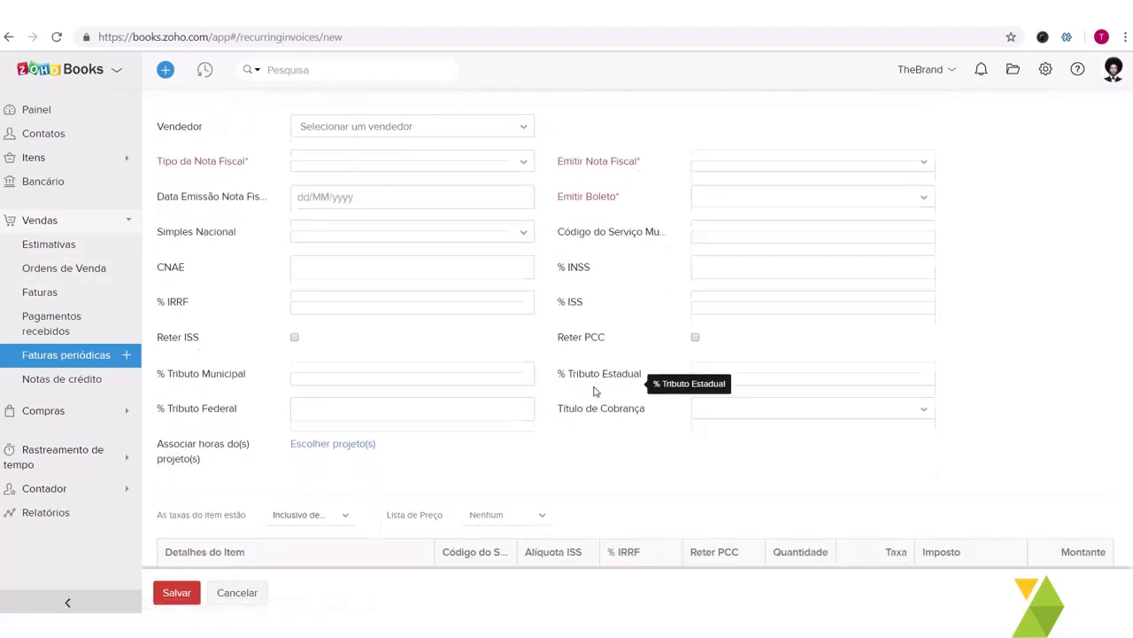
pyautogui.scroll(3, 635, 385)
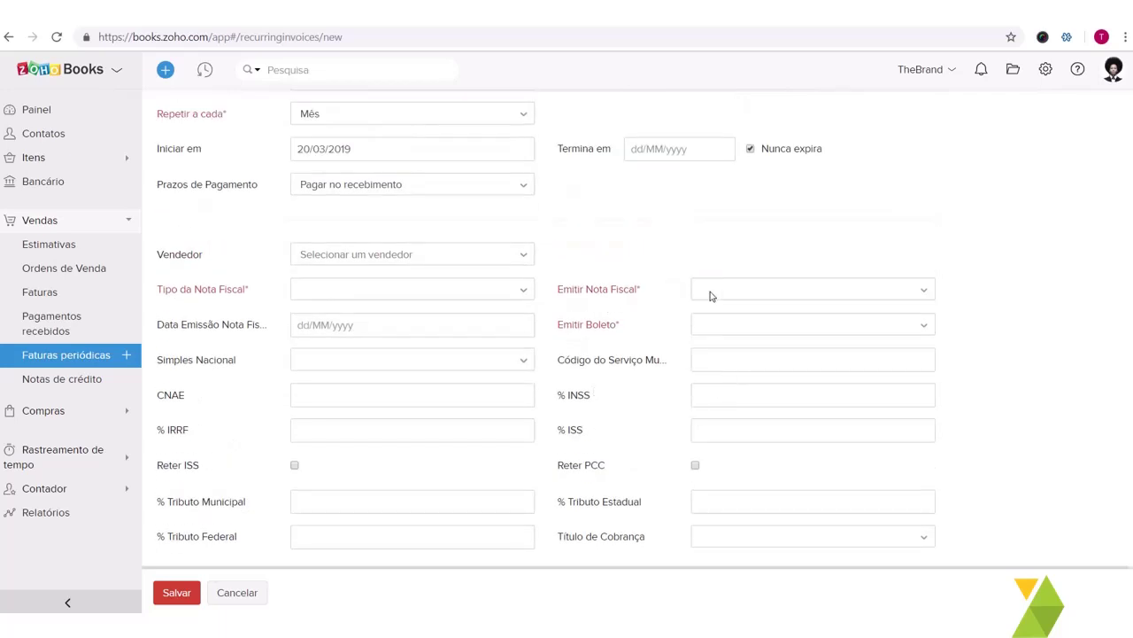
pyautogui.click(709, 295)
pyautogui.click(732, 369)
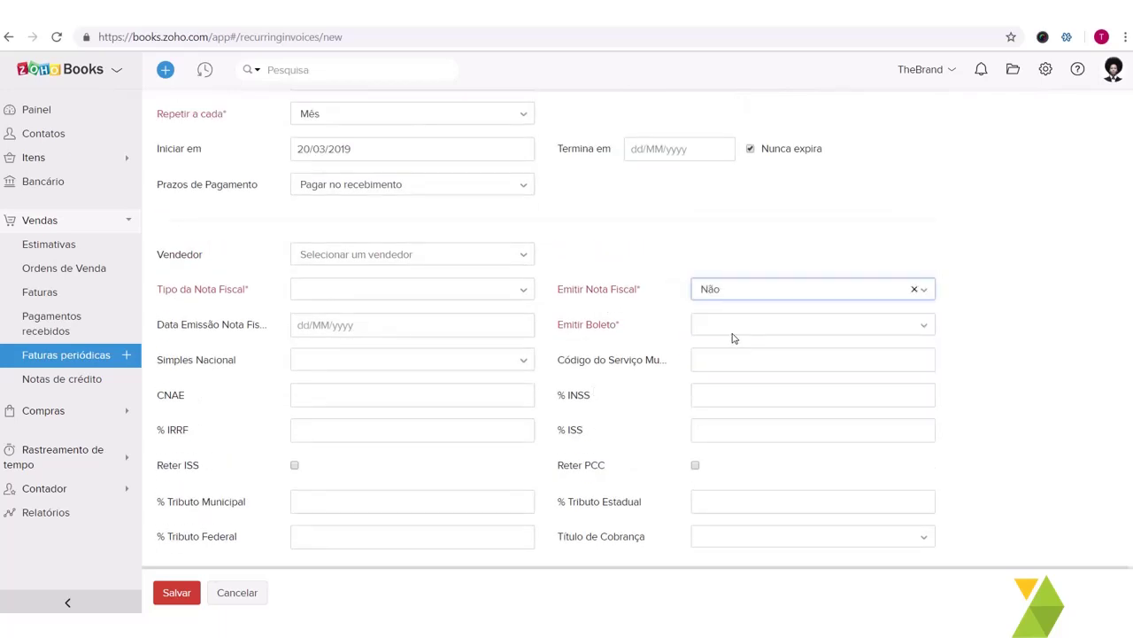
pyautogui.click(733, 329)
pyautogui.click(747, 407)
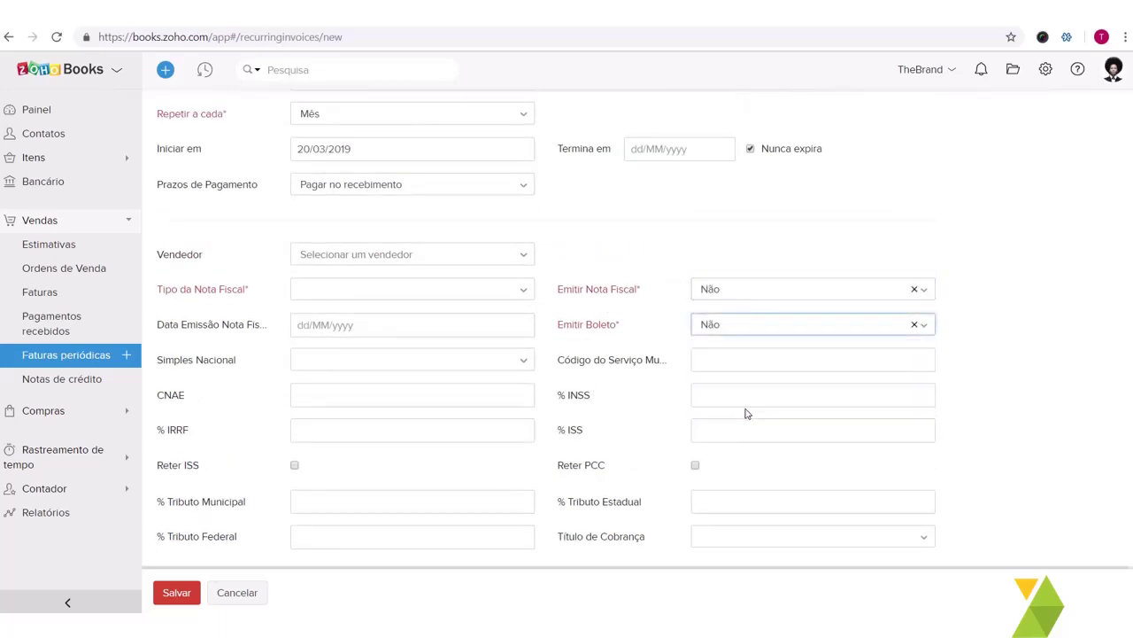
# Step: Set the Tipo da Nota Fiscal to Fatura
pyautogui.click(325, 288)
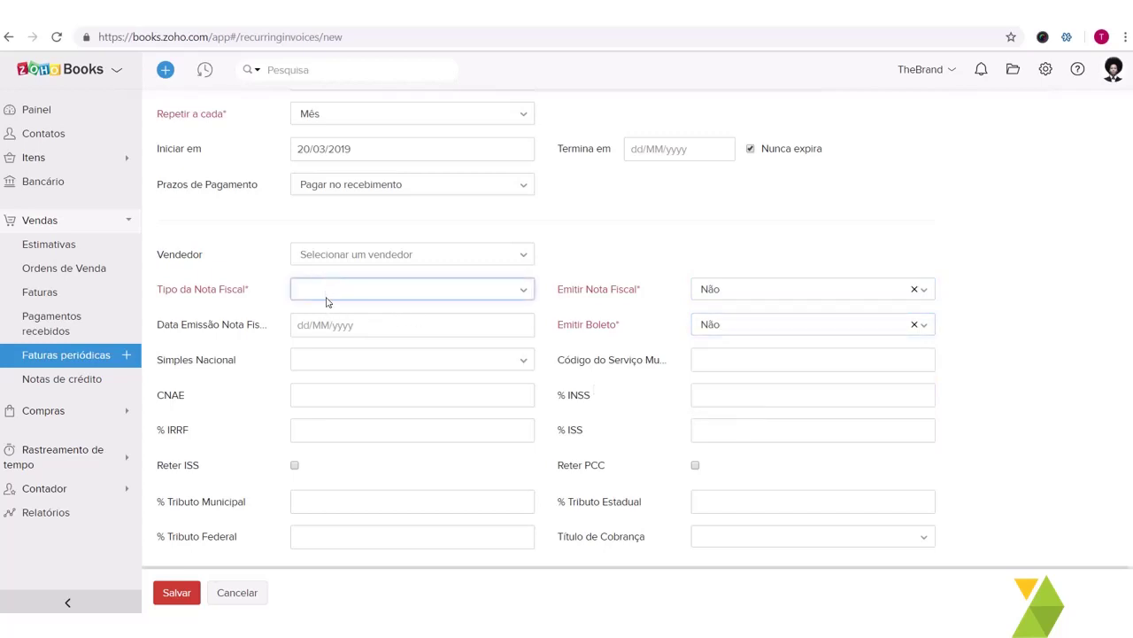
pyautogui.click(333, 296)
pyautogui.click(334, 296)
pyautogui.click(336, 351)
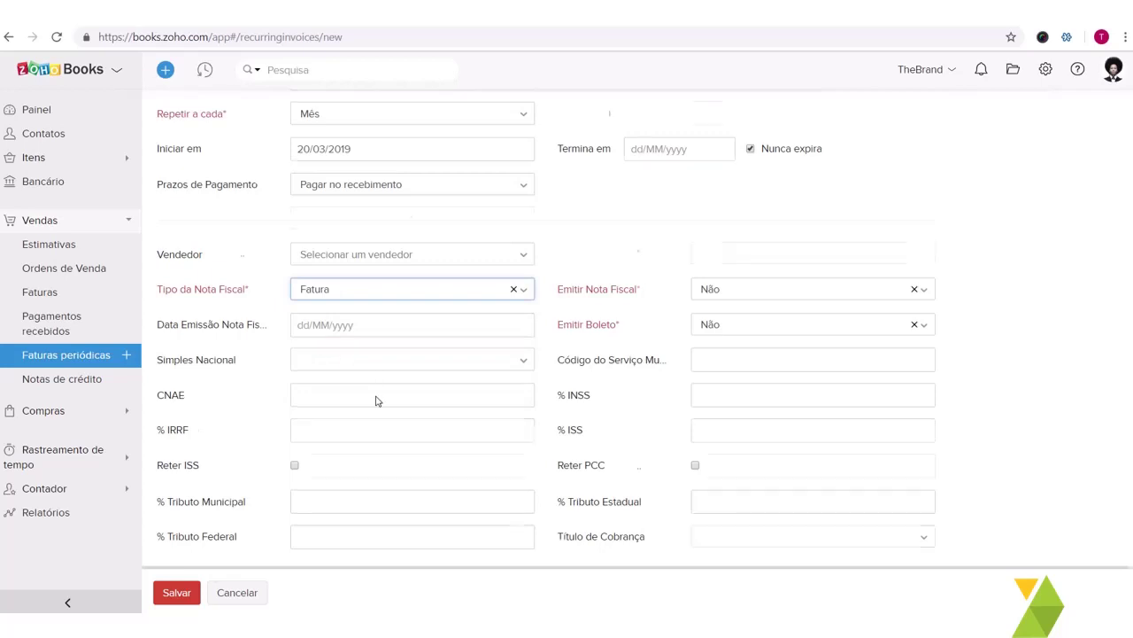
# Step: Add Consultoria as the recurring invoice's line item
pyautogui.scroll(-1, 376, 401)
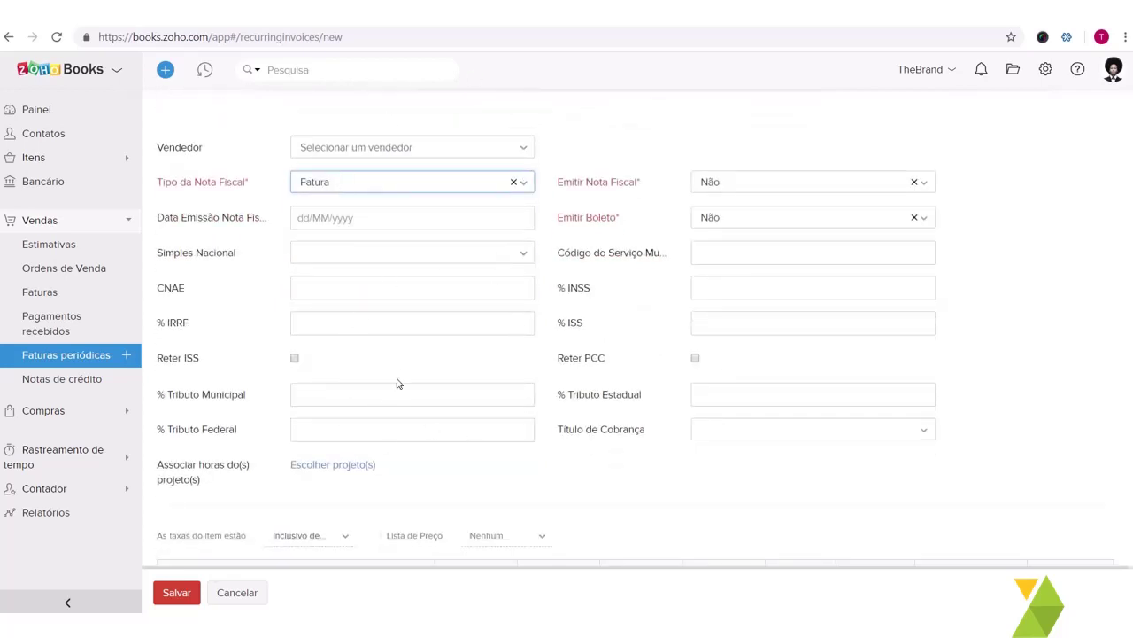
pyautogui.scroll(-2, 396, 384)
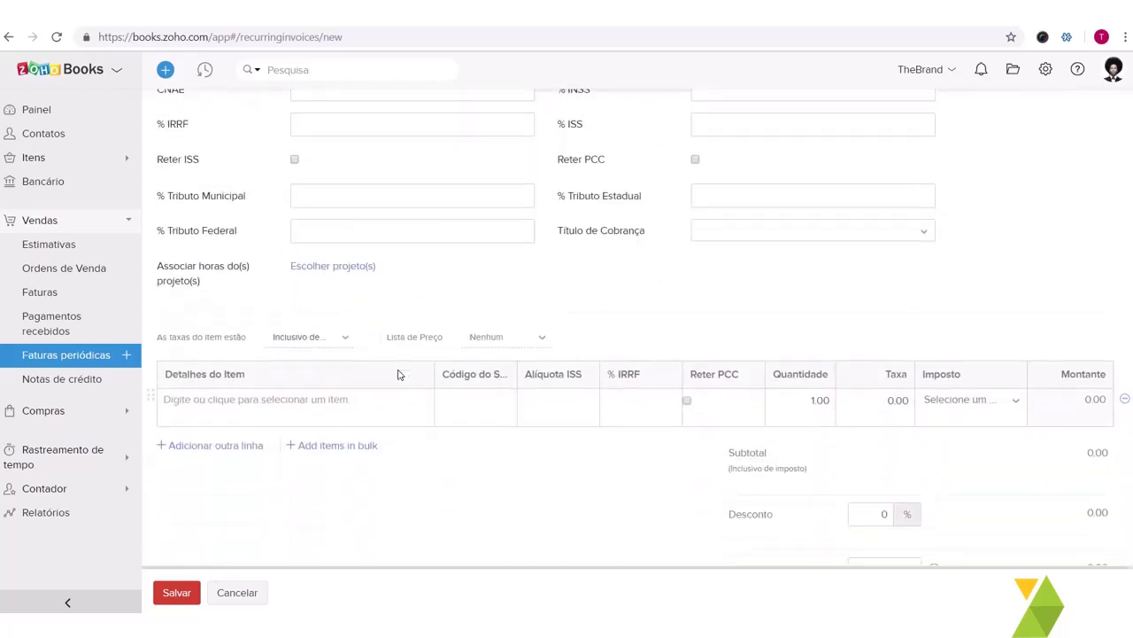
pyautogui.scroll(-1, 392, 373)
pyautogui.click(384, 372)
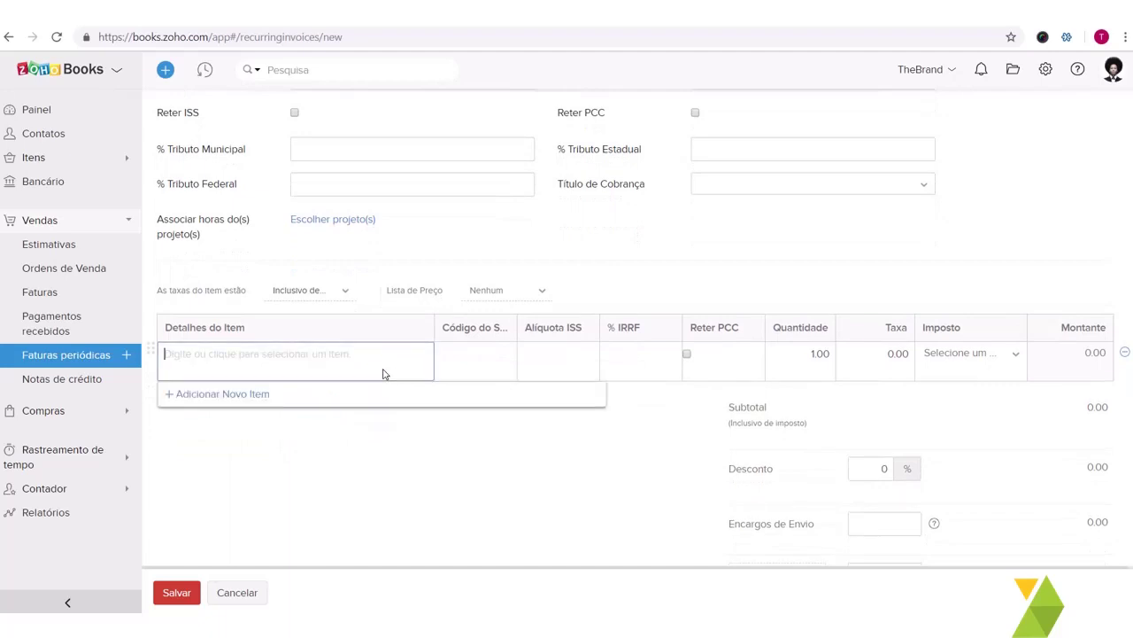
pyautogui.write('imp')
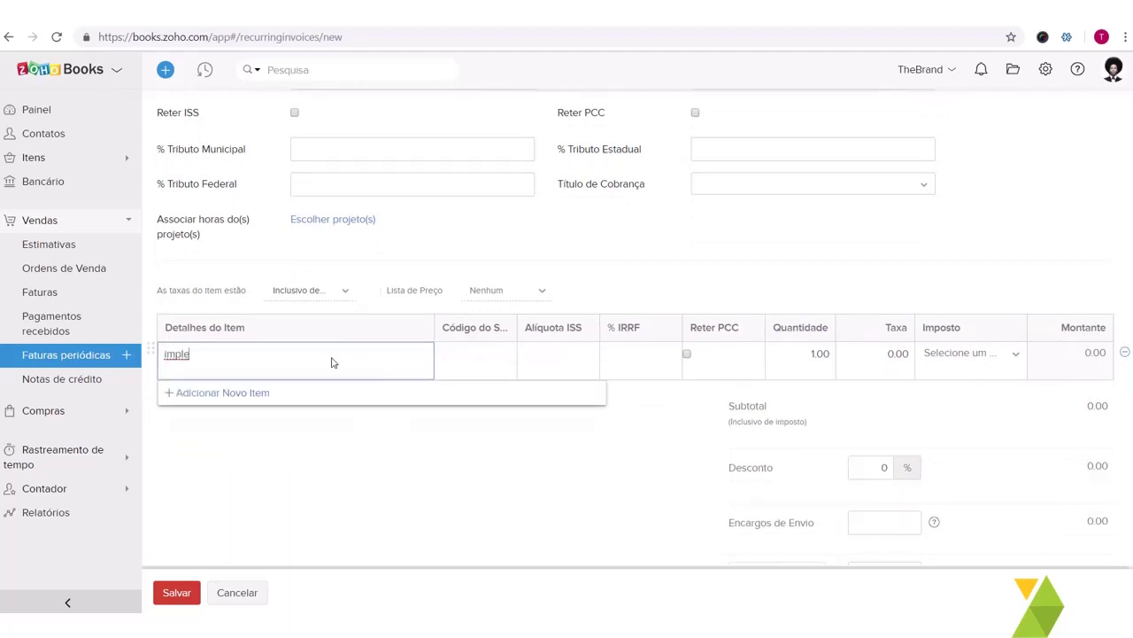
pyautogui.write('le')
pyautogui.hotkey('ctrl', 'a')
pyautogui.write('implementação')
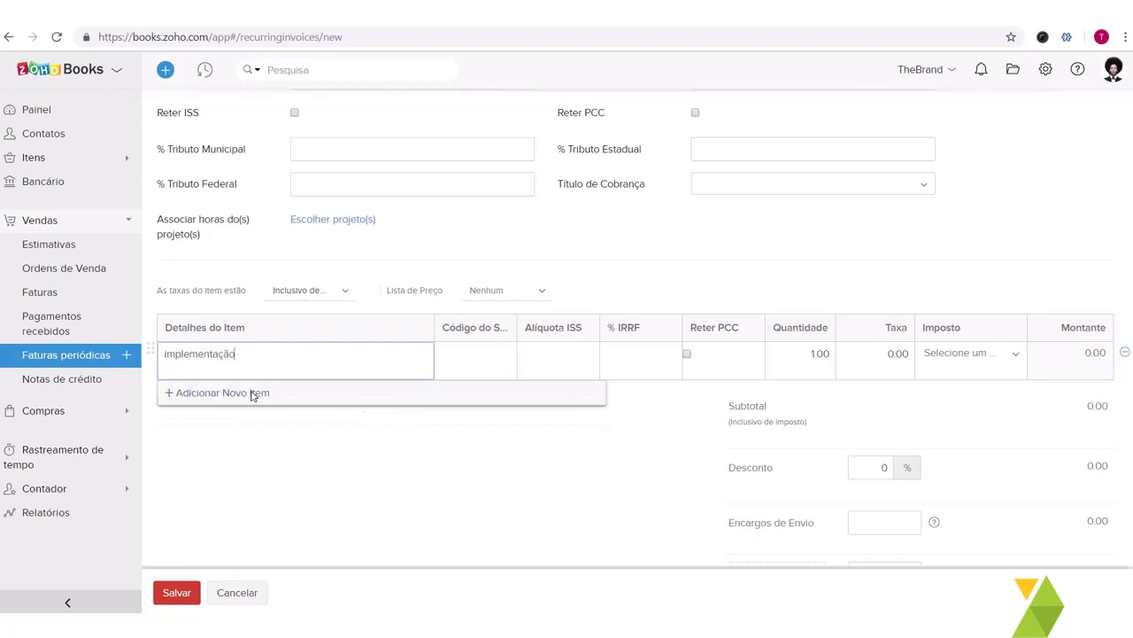
pyautogui.doubleClick(259, 364)
pyautogui.write('Im')
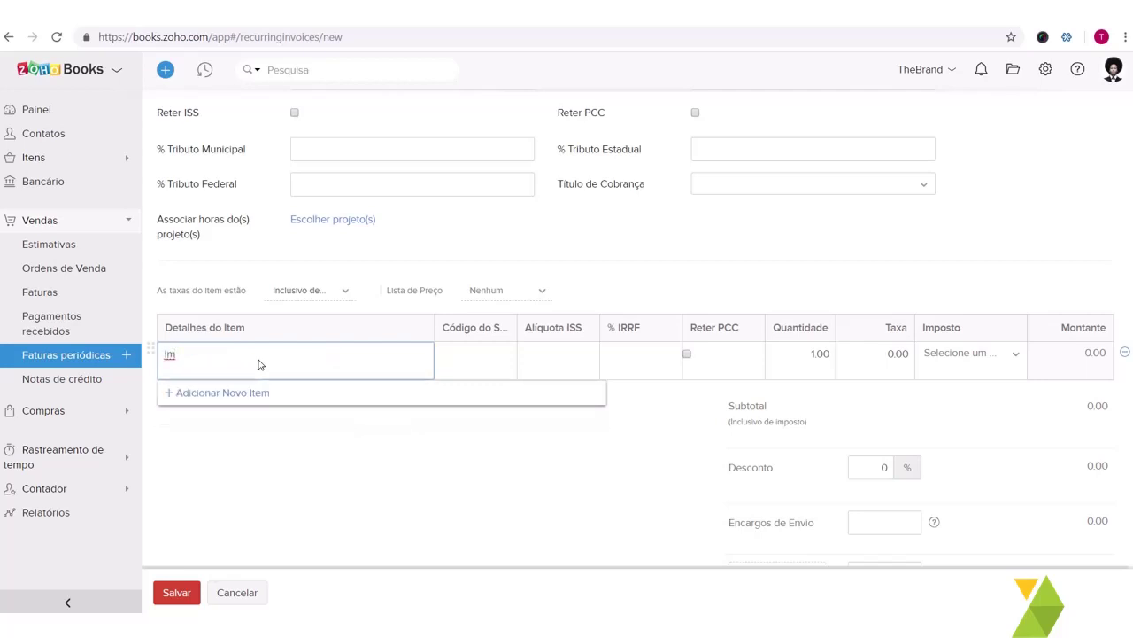
pyautogui.doubleClick(259, 364)
pyautogui.write('t')
pyautogui.click(298, 449)
pyautogui.click(296, 376)
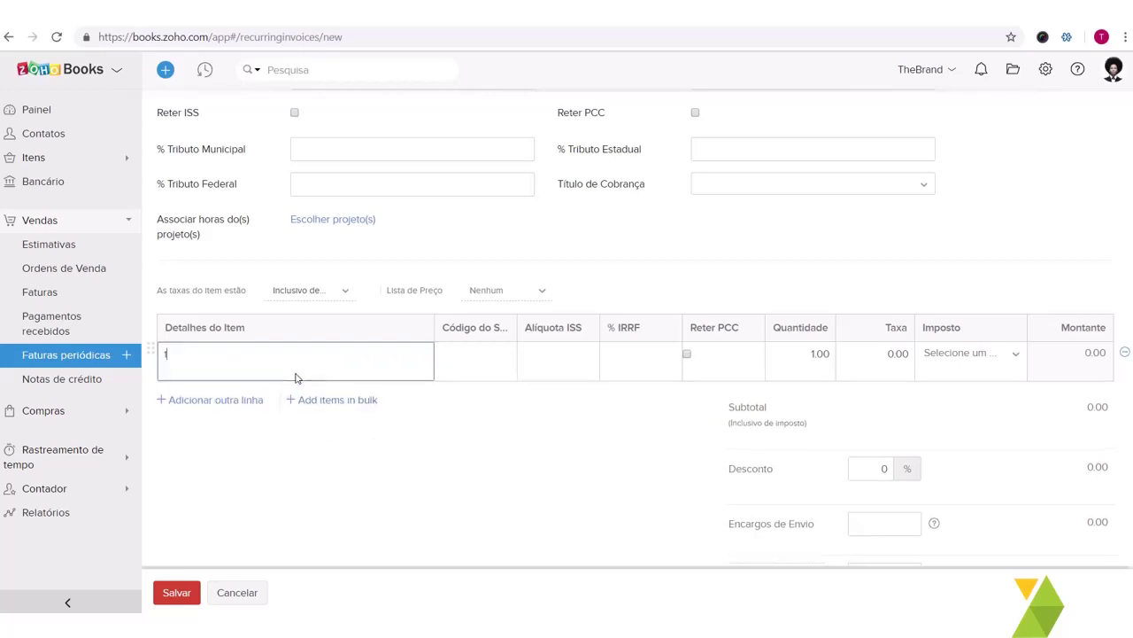
pyautogui.press('BackSpace')
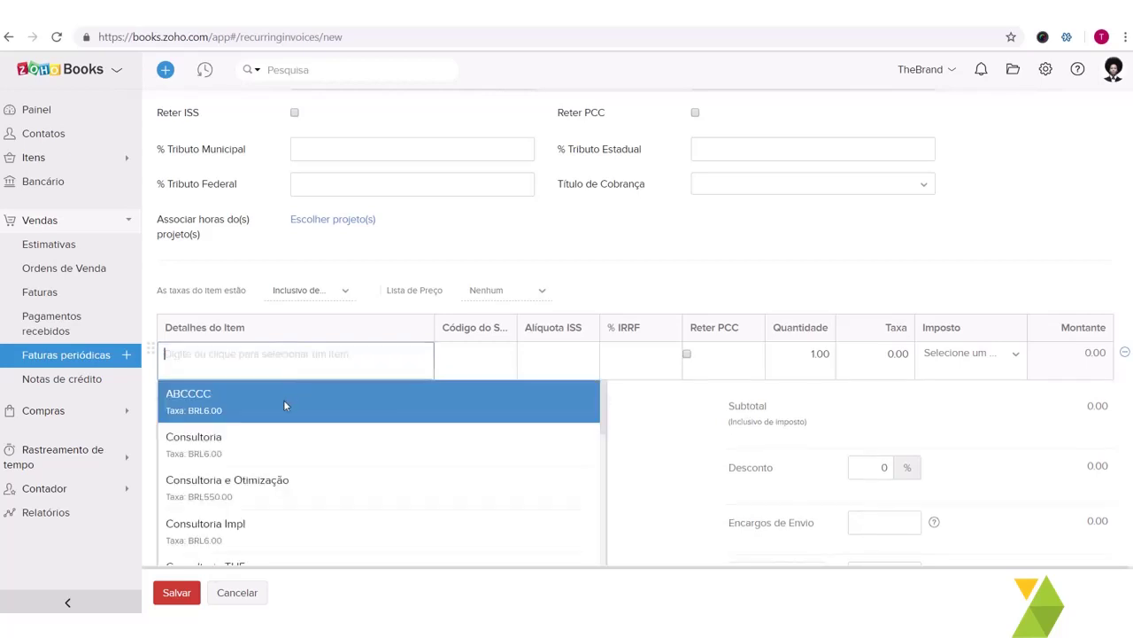
pyautogui.click(256, 433)
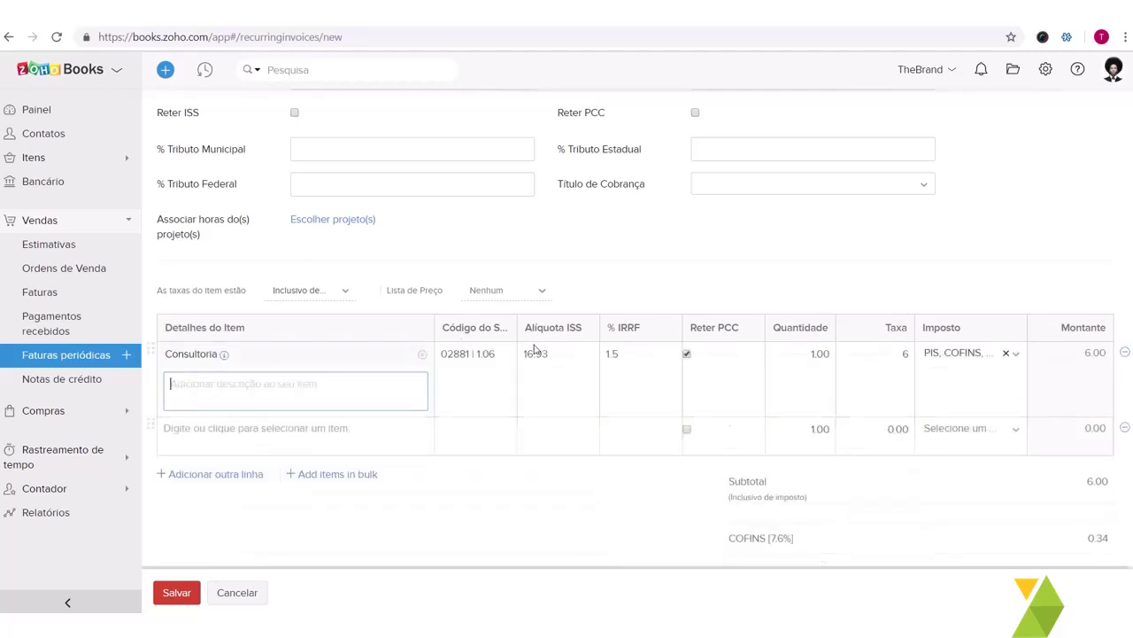
# Step: Save the TheBrand Recorrência recurring invoice profile
pyautogui.scroll(-1, 726, 325)
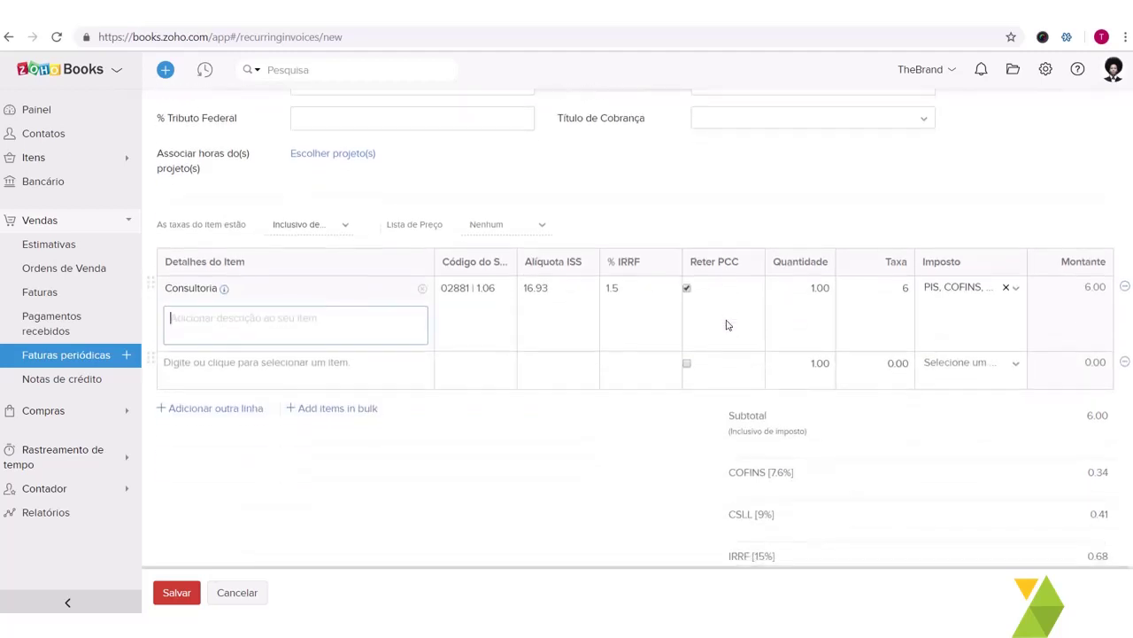
pyautogui.scroll(-4, 784, 440)
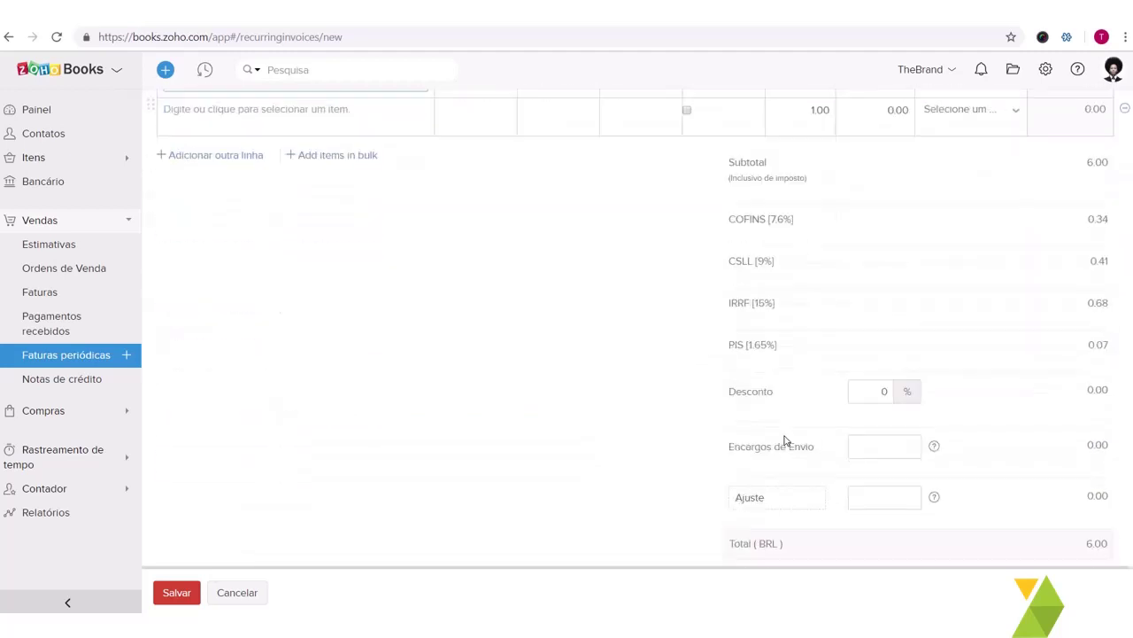
pyautogui.scroll(-5, 784, 440)
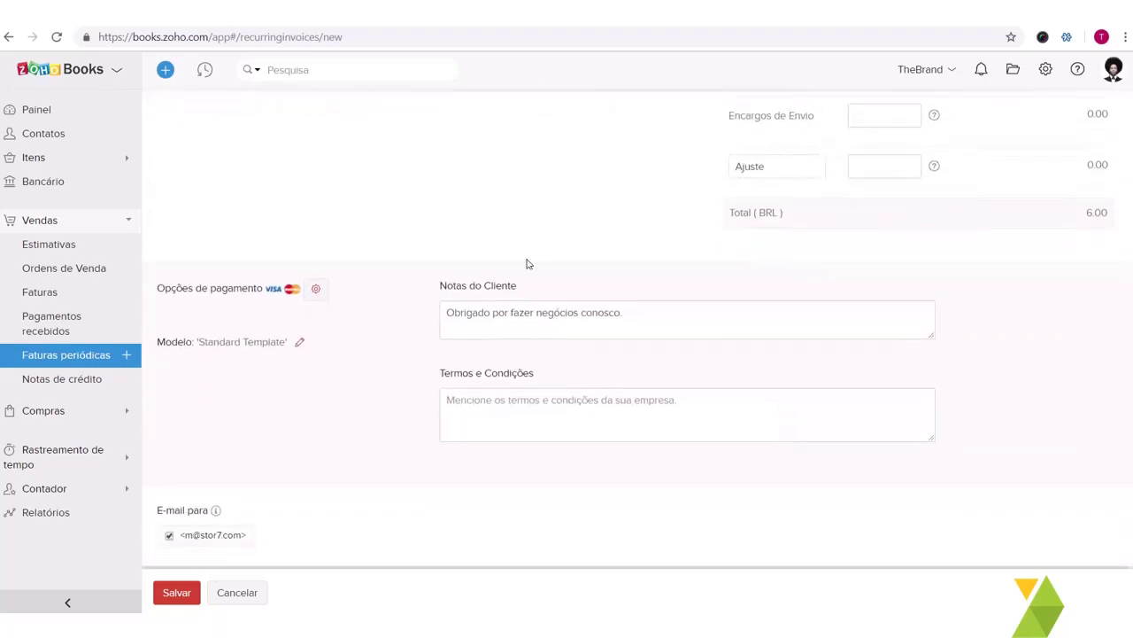
pyautogui.scroll(1, 663, 253)
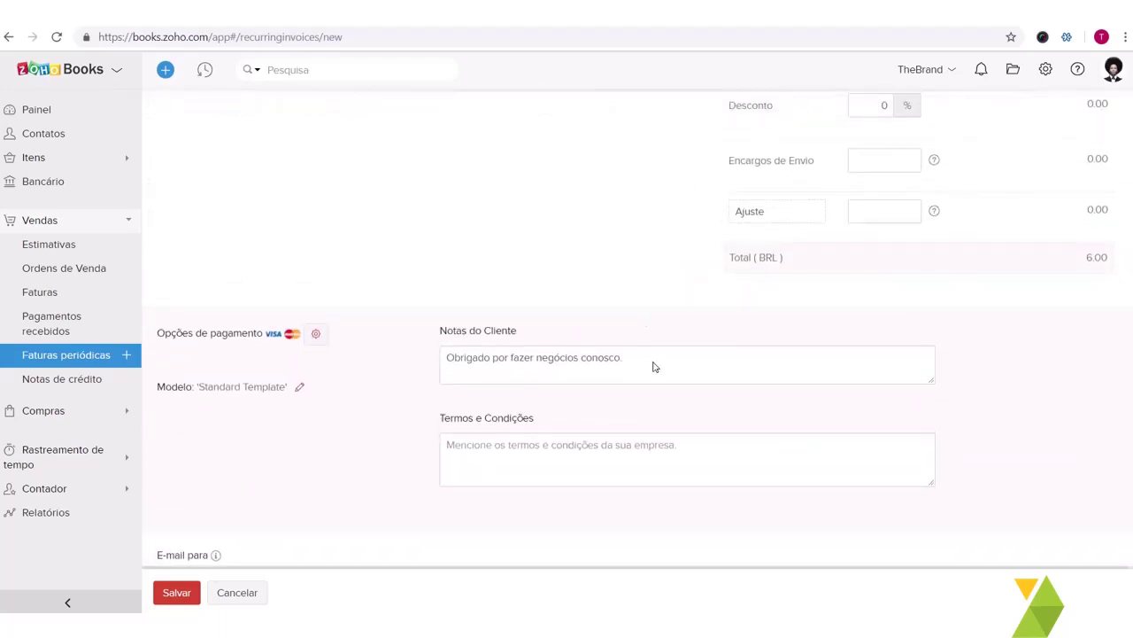
pyautogui.scroll(15, 673, 203)
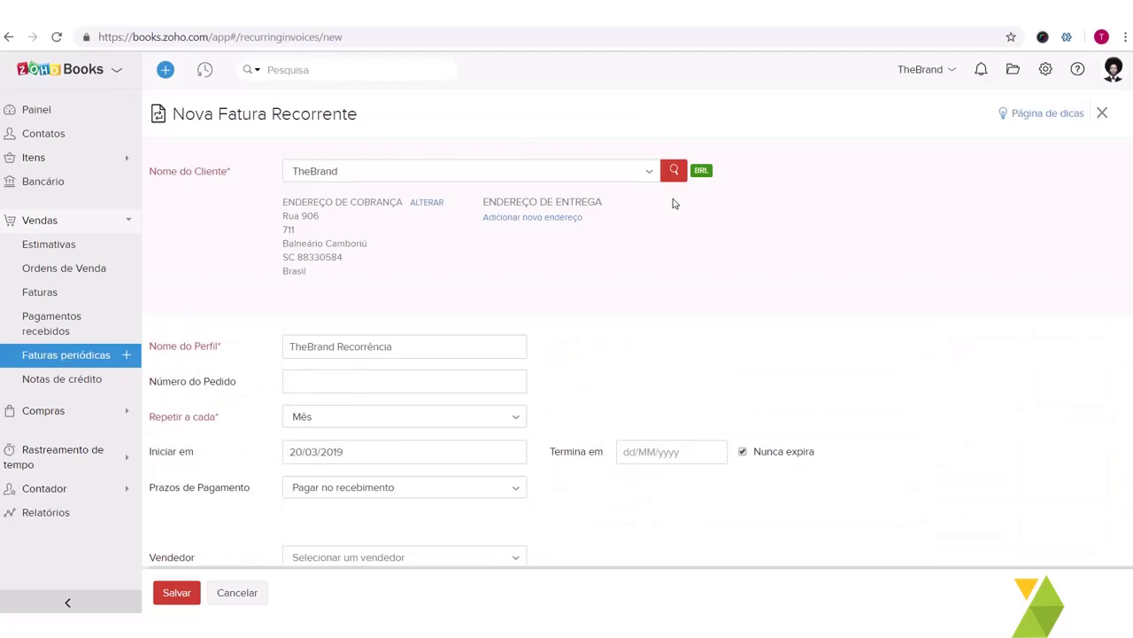
pyautogui.scroll(-10, 382, 297)
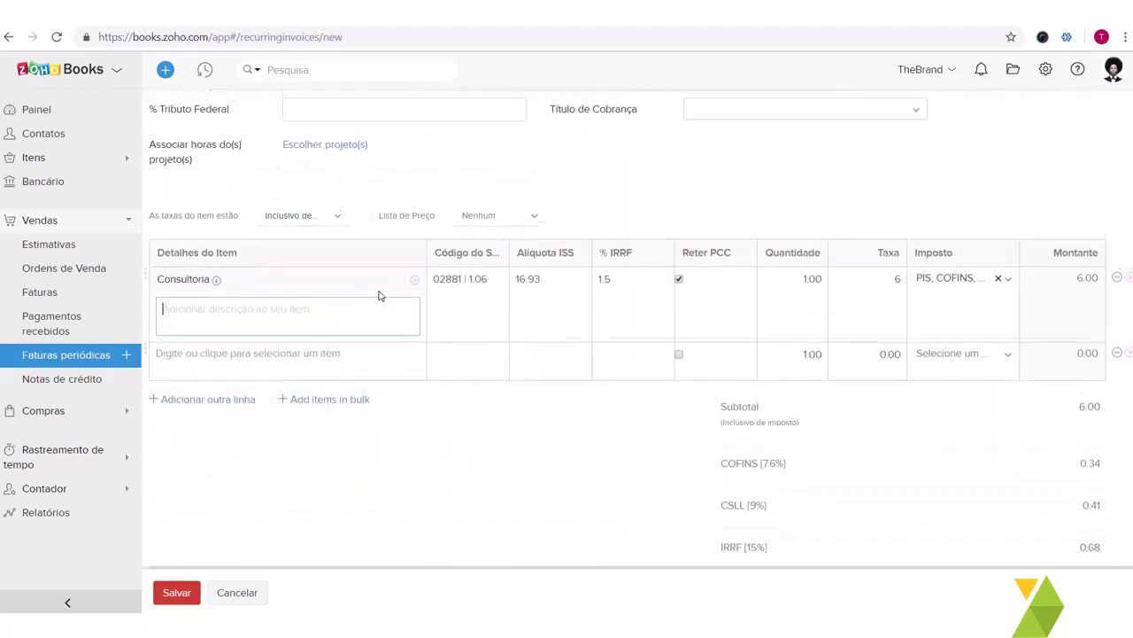
pyautogui.scroll(5, 378, 295)
pyautogui.scroll(-4, 378, 294)
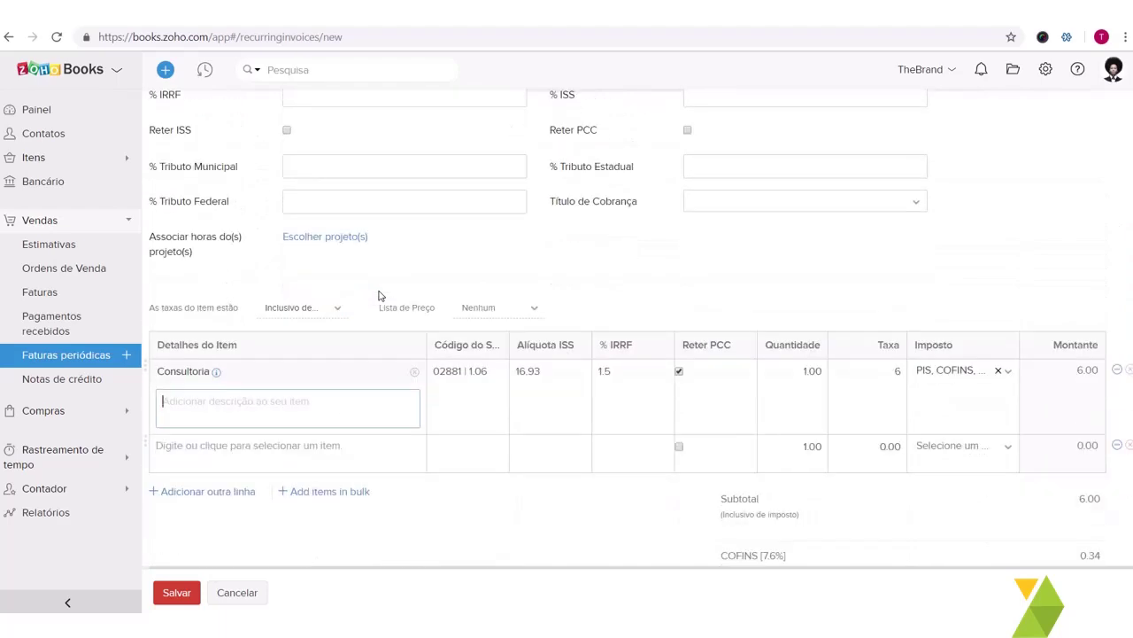
pyautogui.scroll(-8, 378, 295)
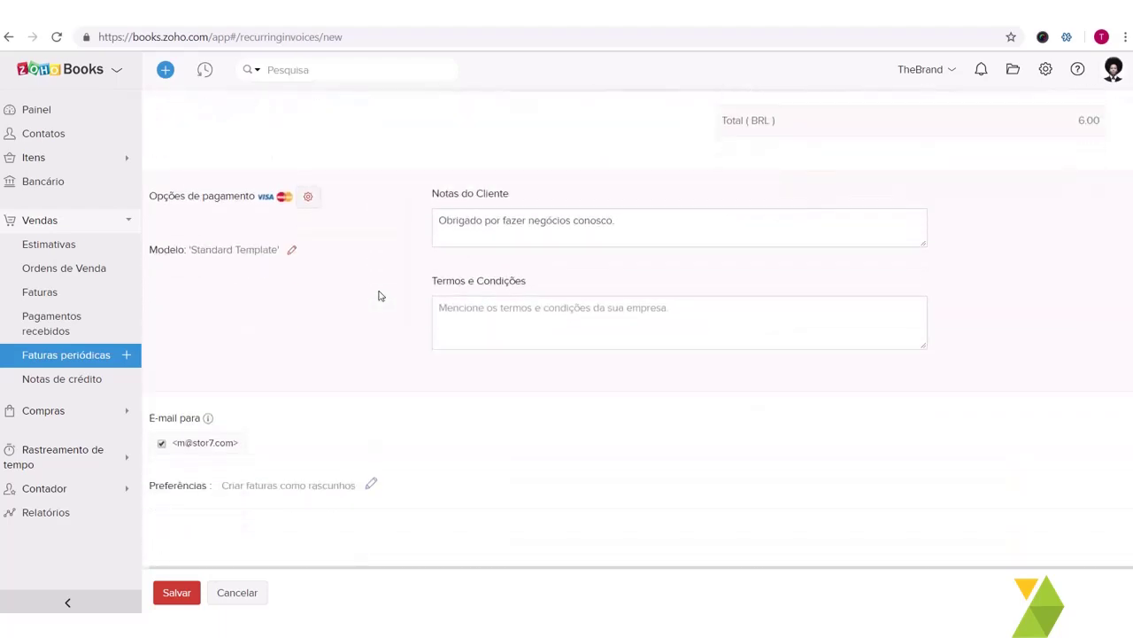
pyautogui.click(178, 590)
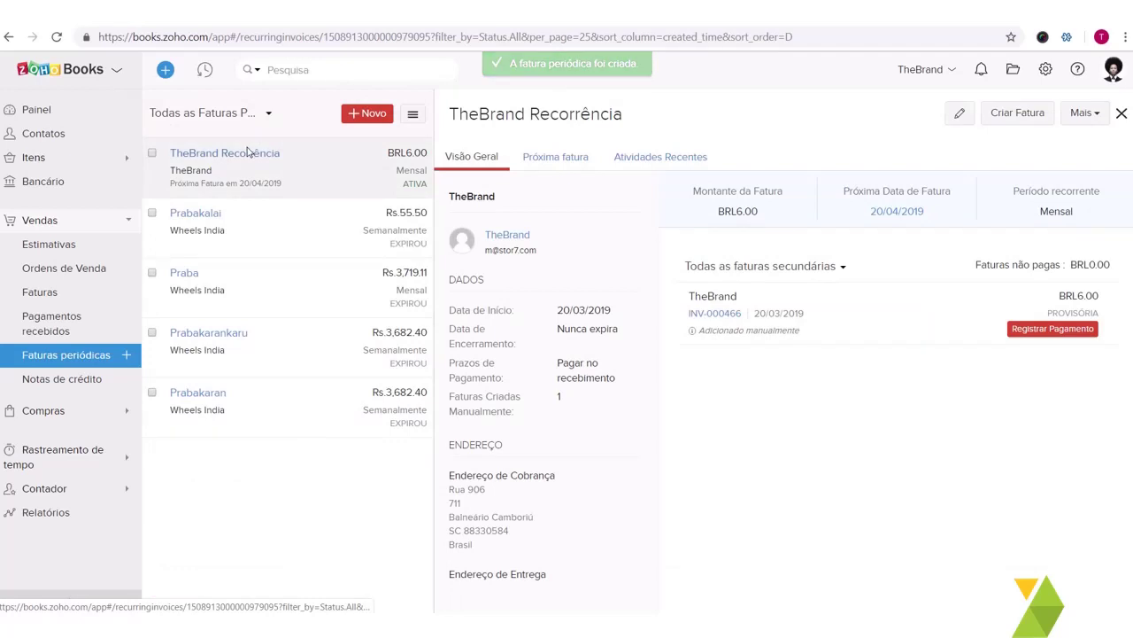
# Step: Check TheBrand Recorrência's Próxima fatura preview and Atividades Recentes, then return to Visão Geral
pyautogui.click(571, 157)
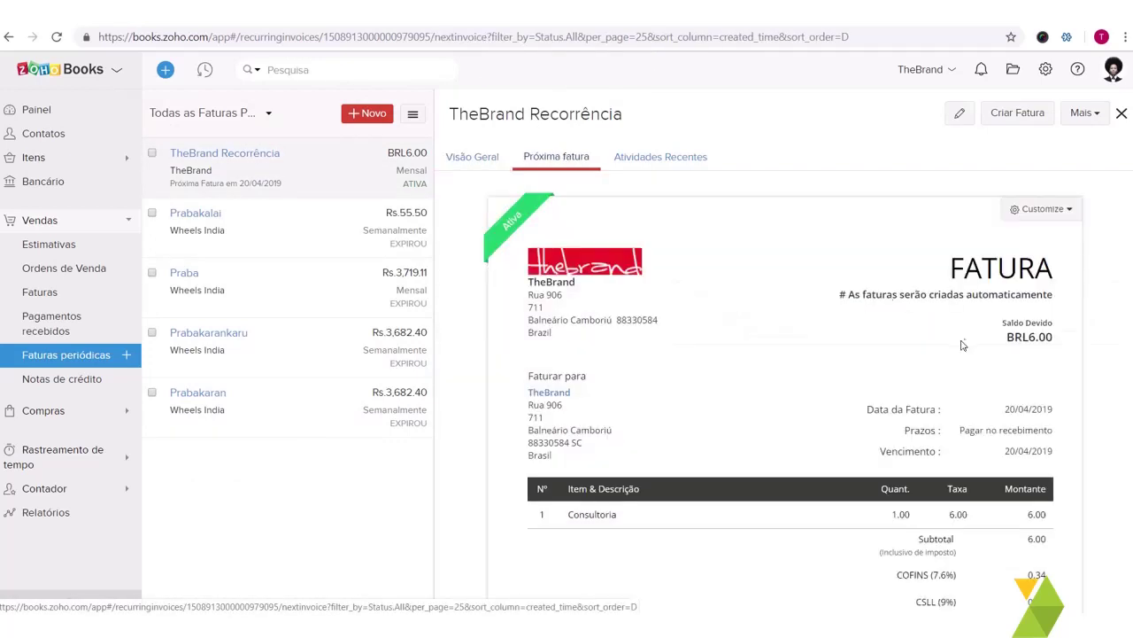
pyautogui.scroll(-2, 963, 345)
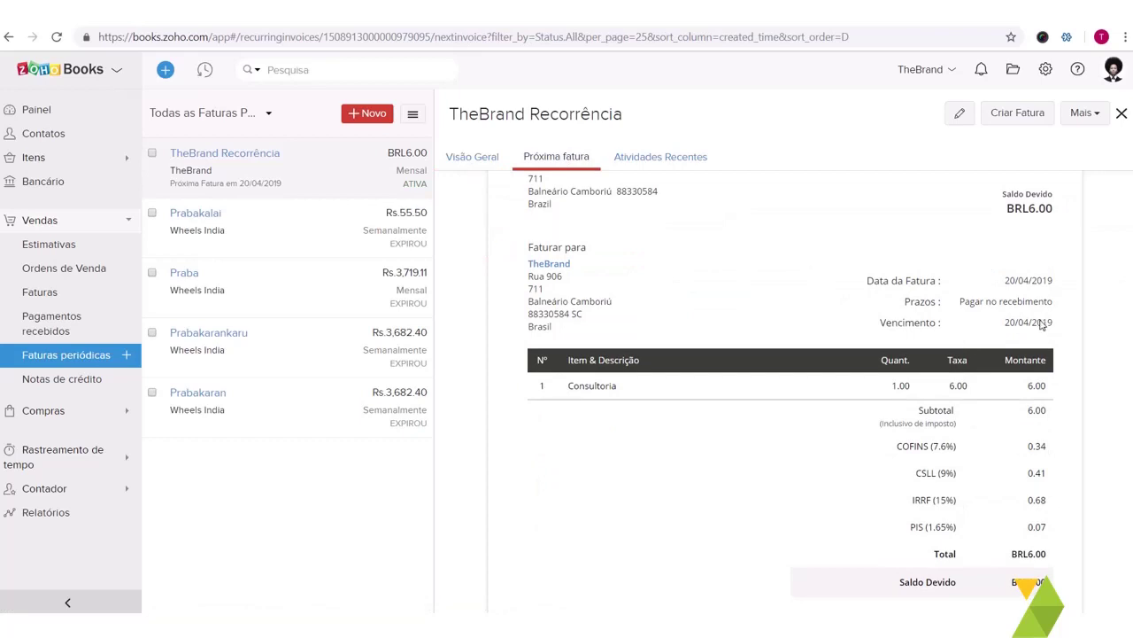
pyautogui.scroll(2, 1038, 325)
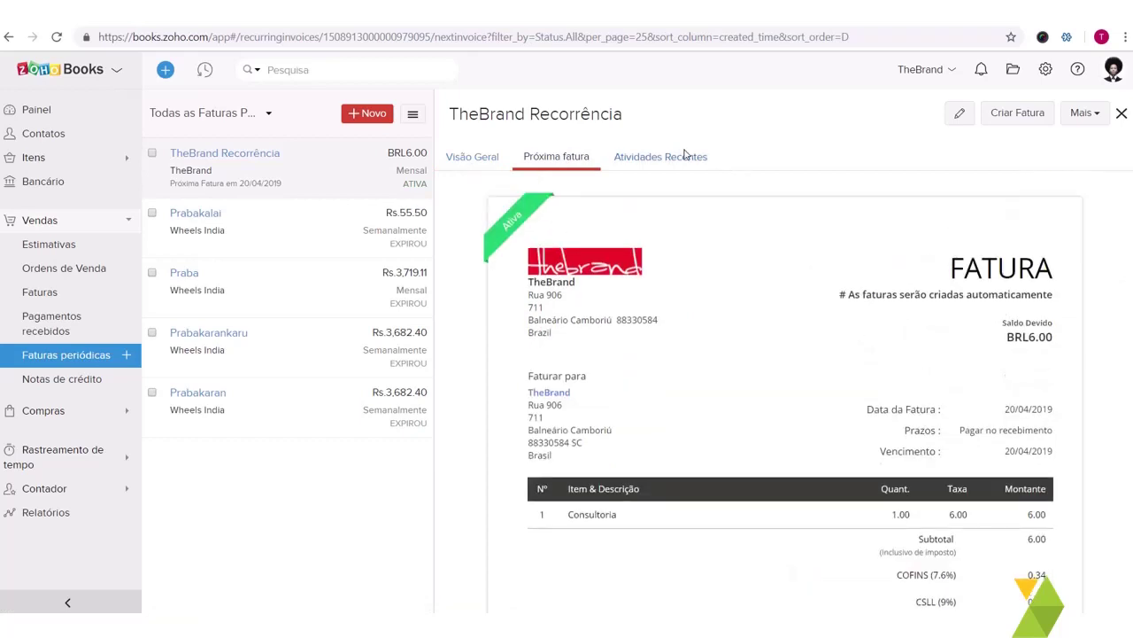
pyautogui.click(656, 165)
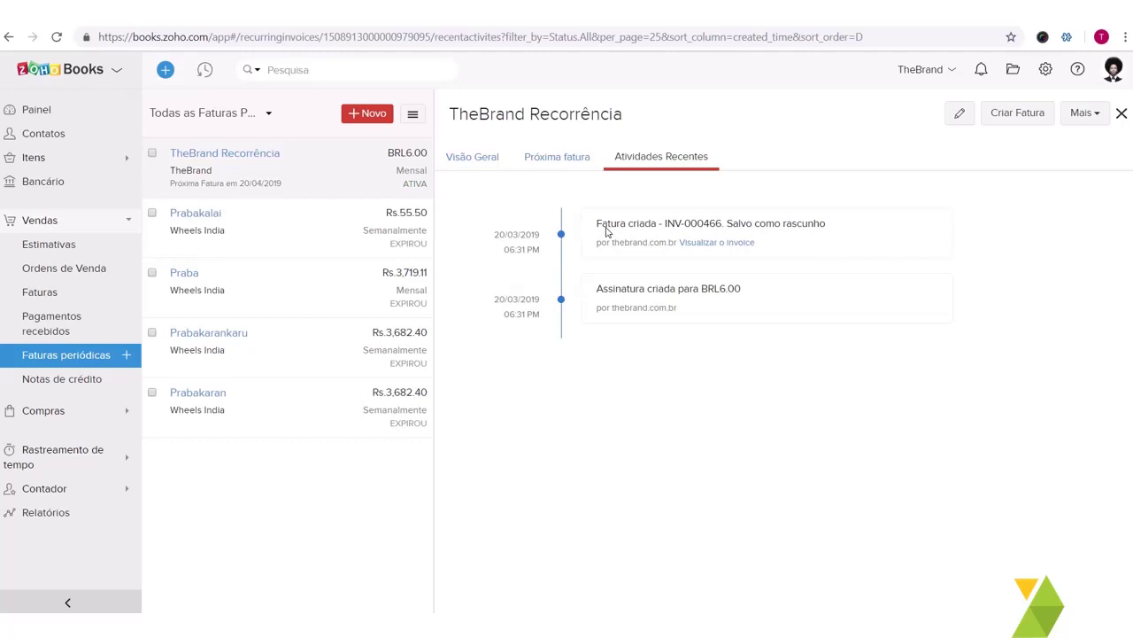
pyautogui.click(492, 158)
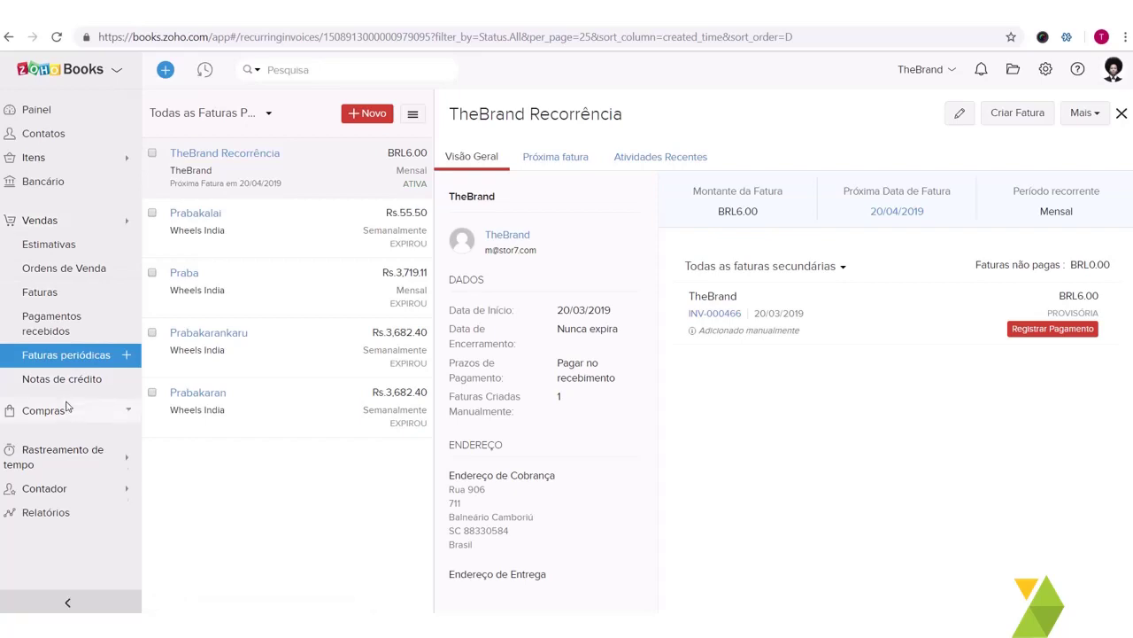
# Step: Go to Compras > Despesas and begin registering a new expense
pyautogui.click(67, 407)
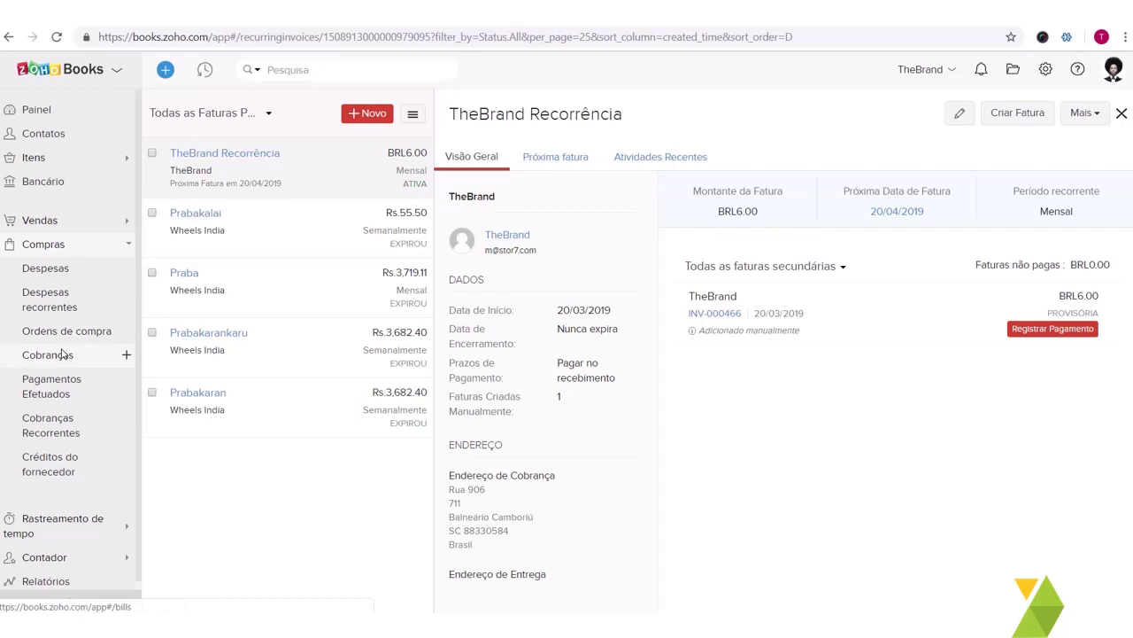
pyautogui.click(46, 269)
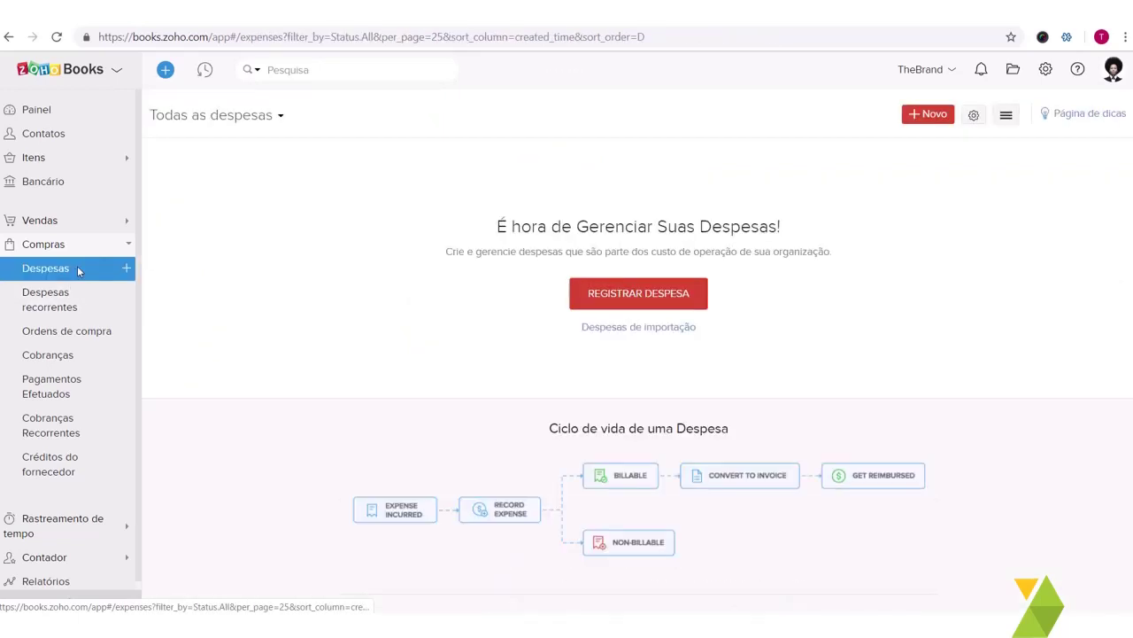
pyautogui.click(679, 291)
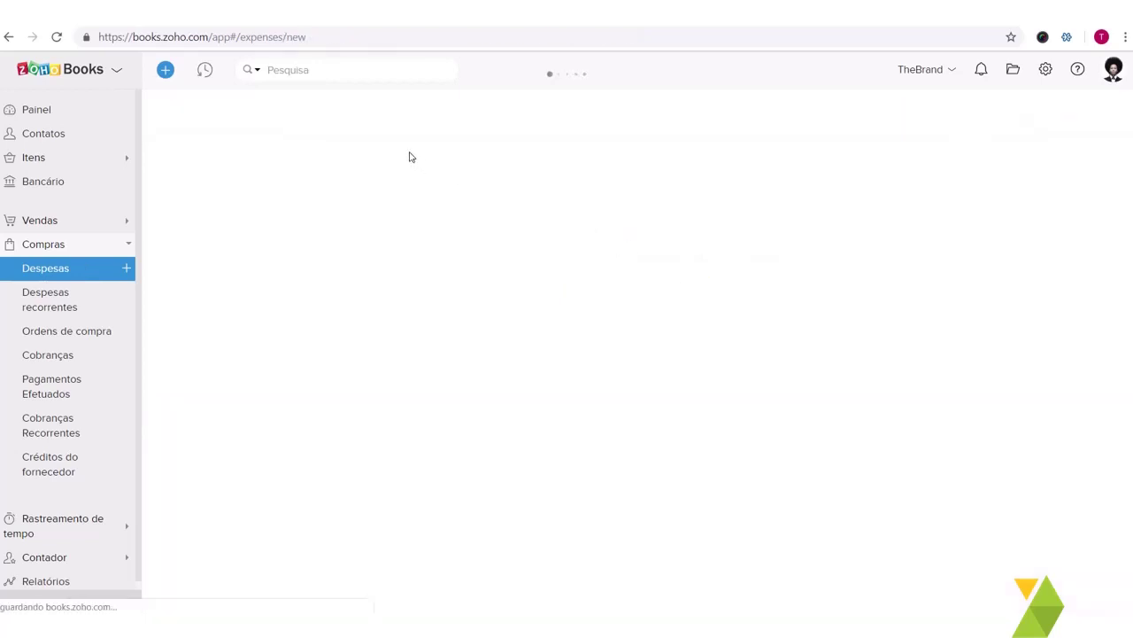
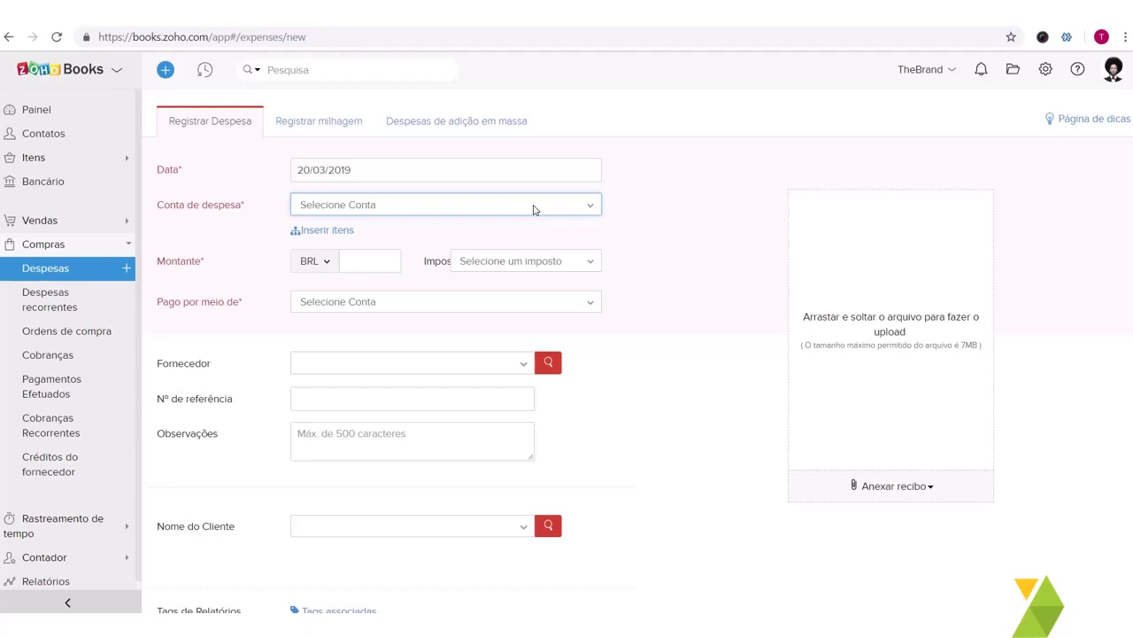
# Step: Date the new expense 30 March 2019 and select Reparos e Manutenção as its expense account
pyautogui.click(424, 173)
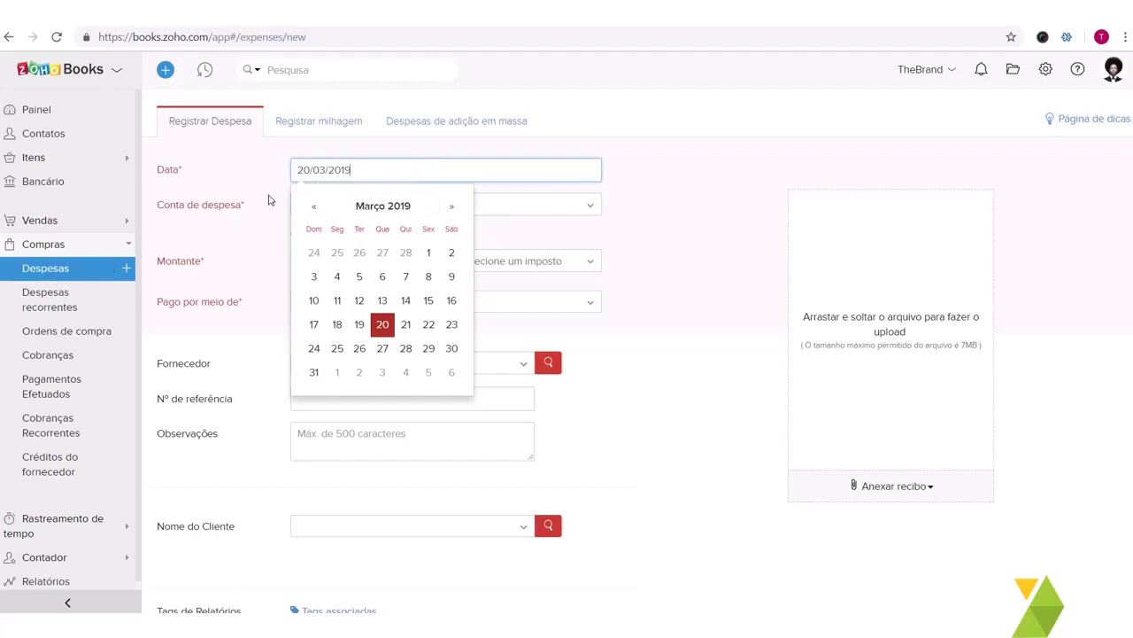
pyautogui.click(451, 348)
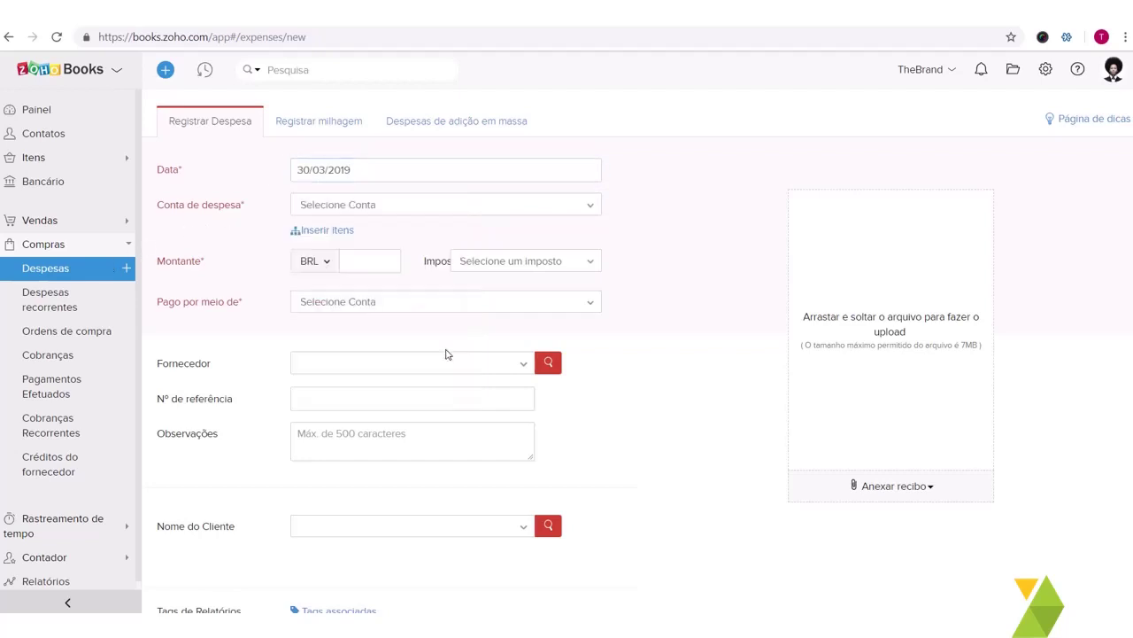
pyautogui.click(385, 208)
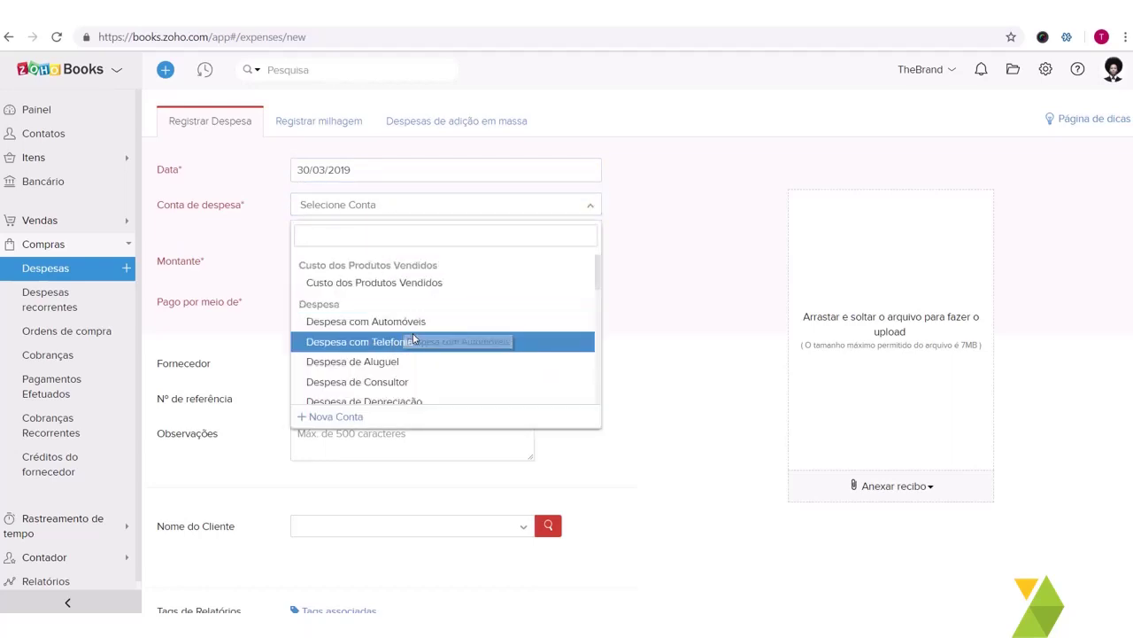
pyautogui.scroll(-5, 413, 354)
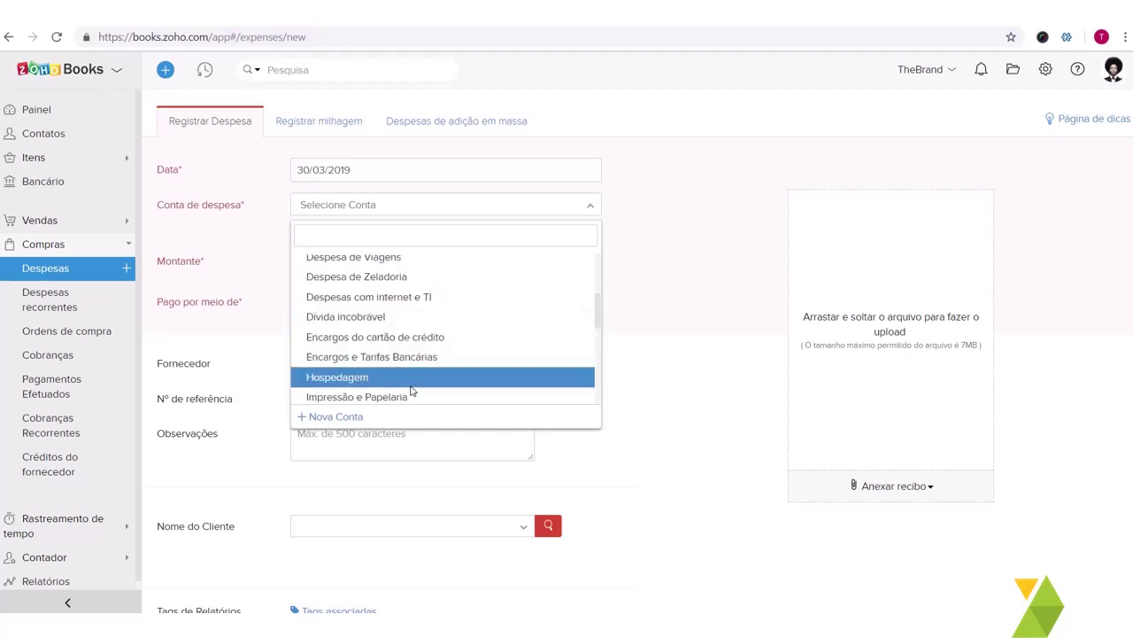
pyautogui.scroll(-2, 405, 324)
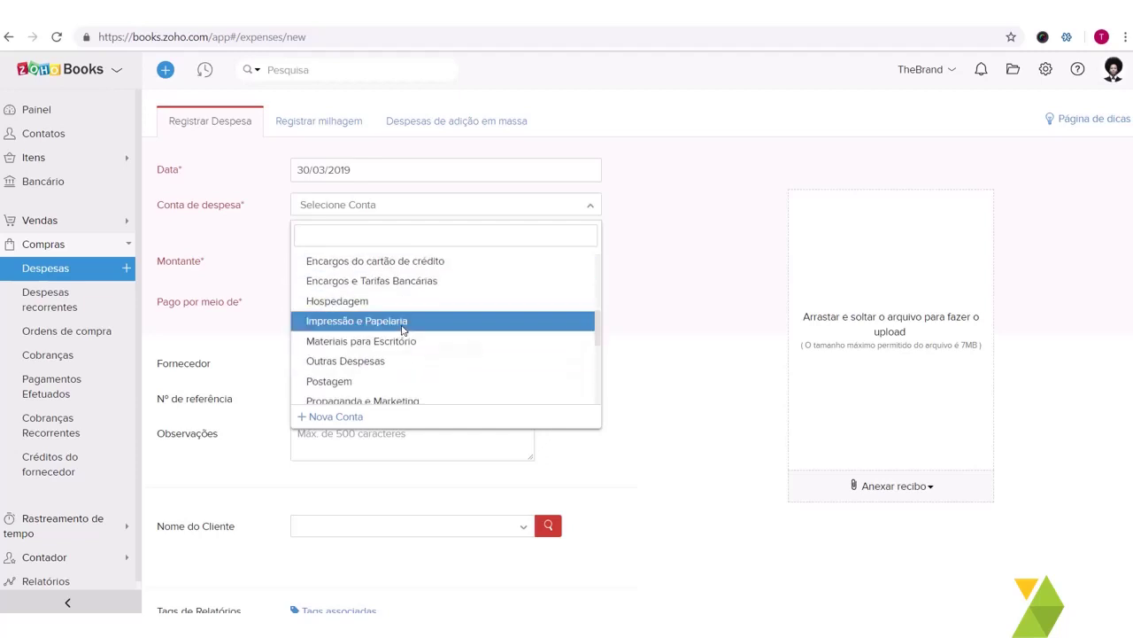
pyautogui.scroll(-3, 392, 364)
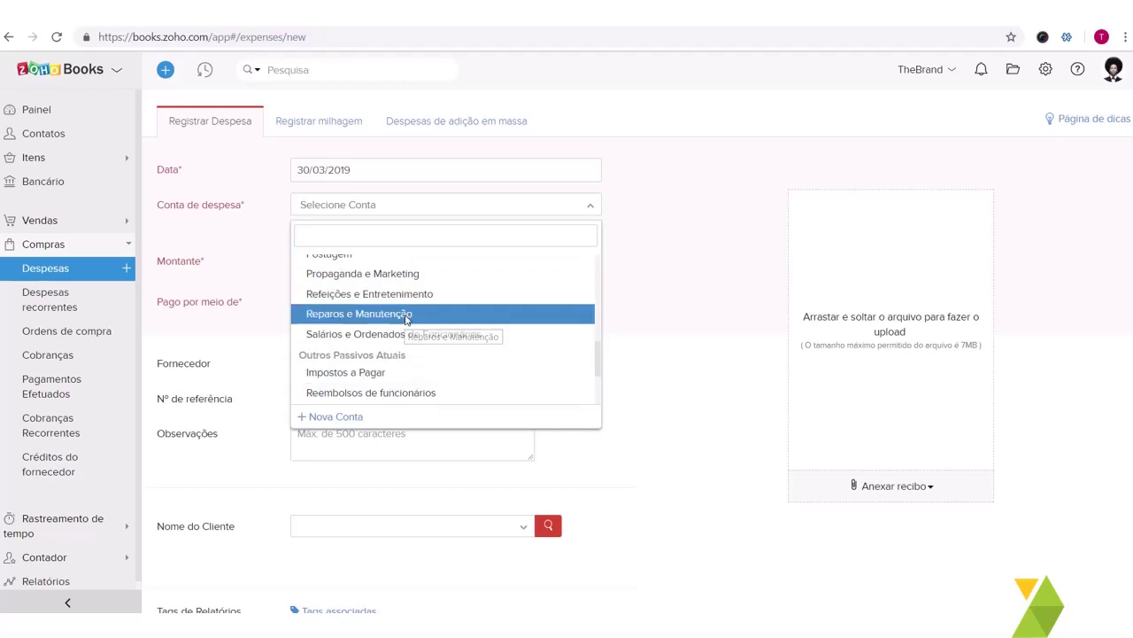
pyautogui.click(405, 315)
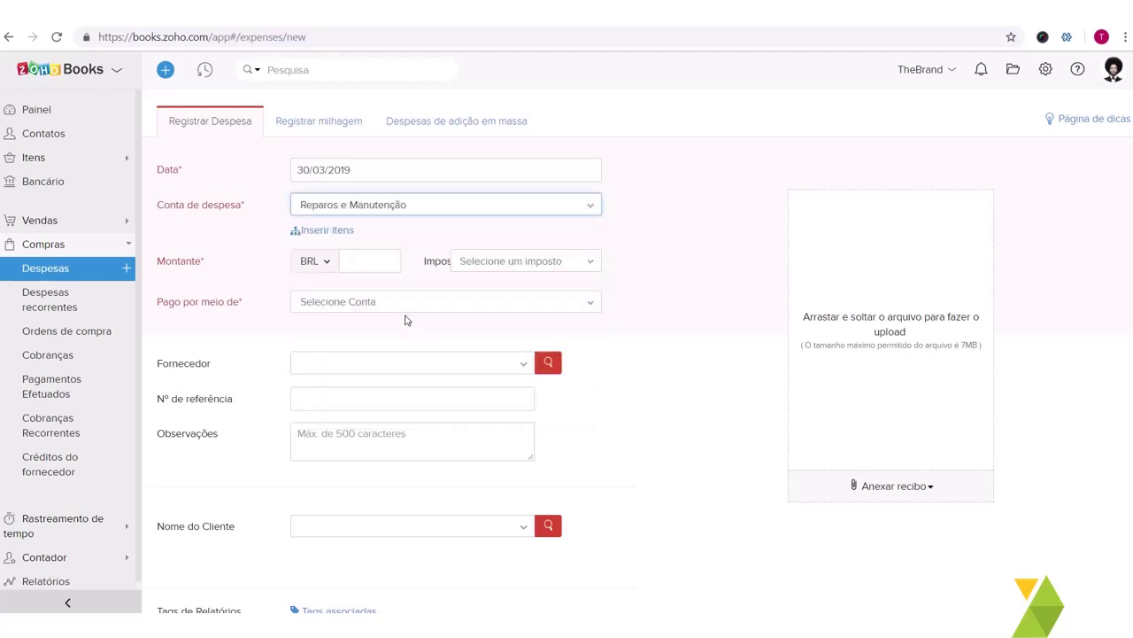
# Step: Set the expense date to 20 March 2019 in the date picker
pyautogui.click(350, 173)
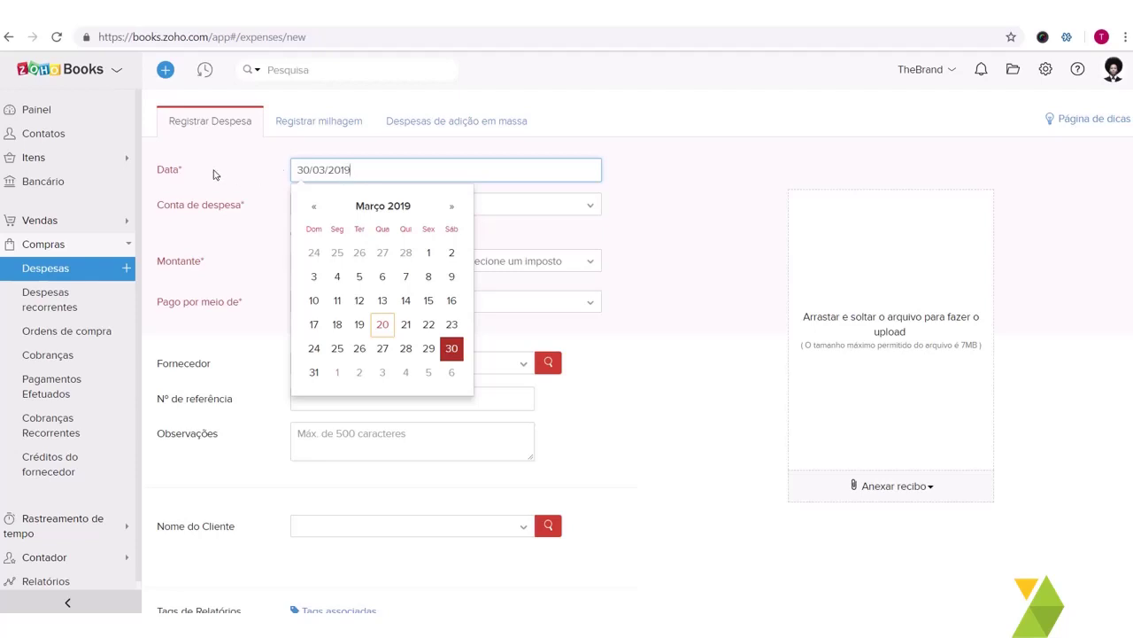
pyautogui.click(213, 174)
pyautogui.click(337, 170)
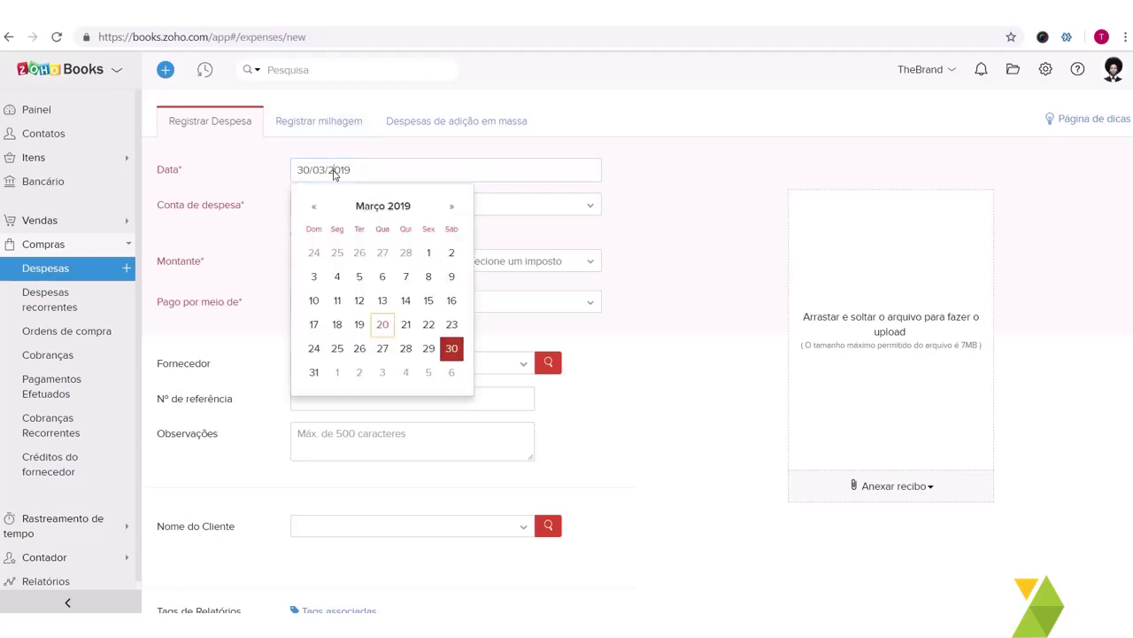
pyautogui.click(383, 325)
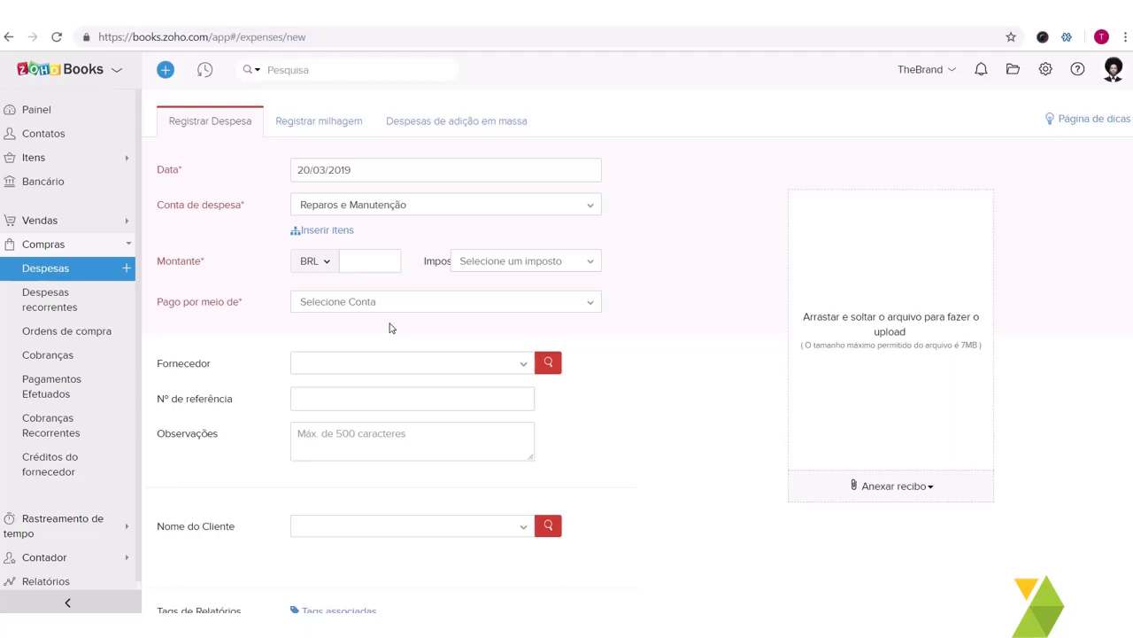
pyautogui.click(352, 170)
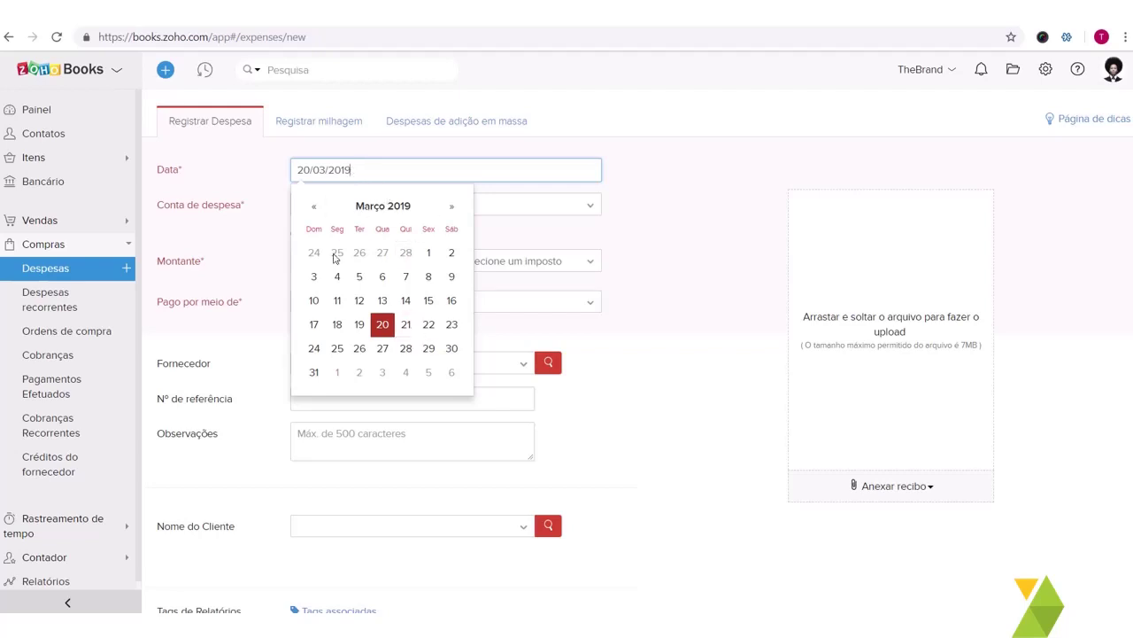
pyautogui.click(454, 152)
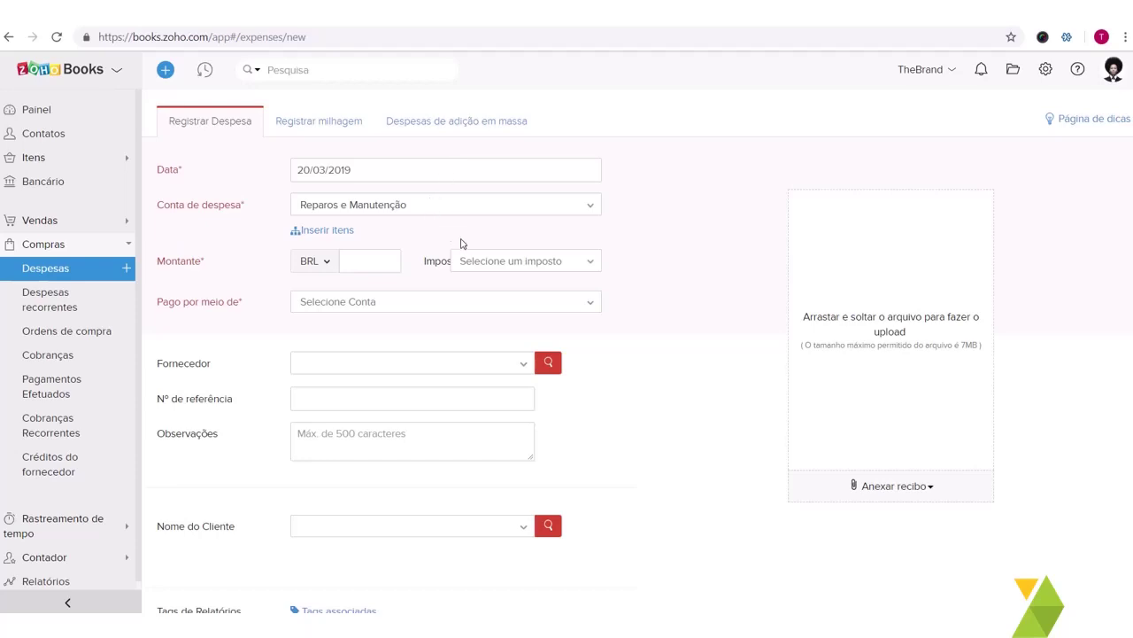
pyautogui.click(339, 302)
pyautogui.click(340, 301)
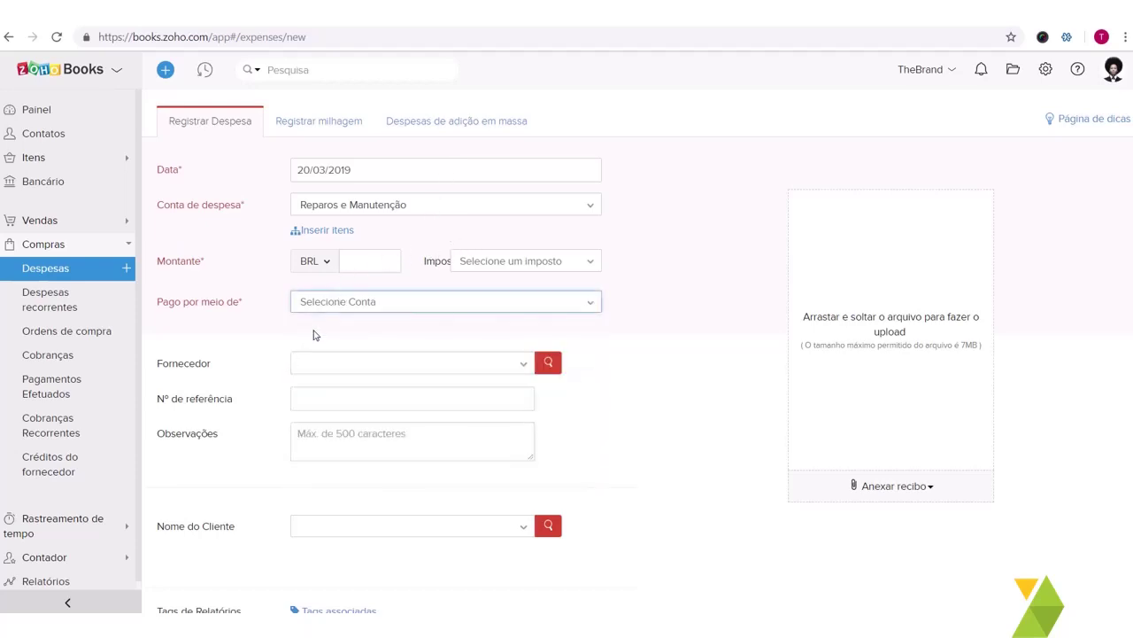
pyautogui.scroll(-2, 313, 344)
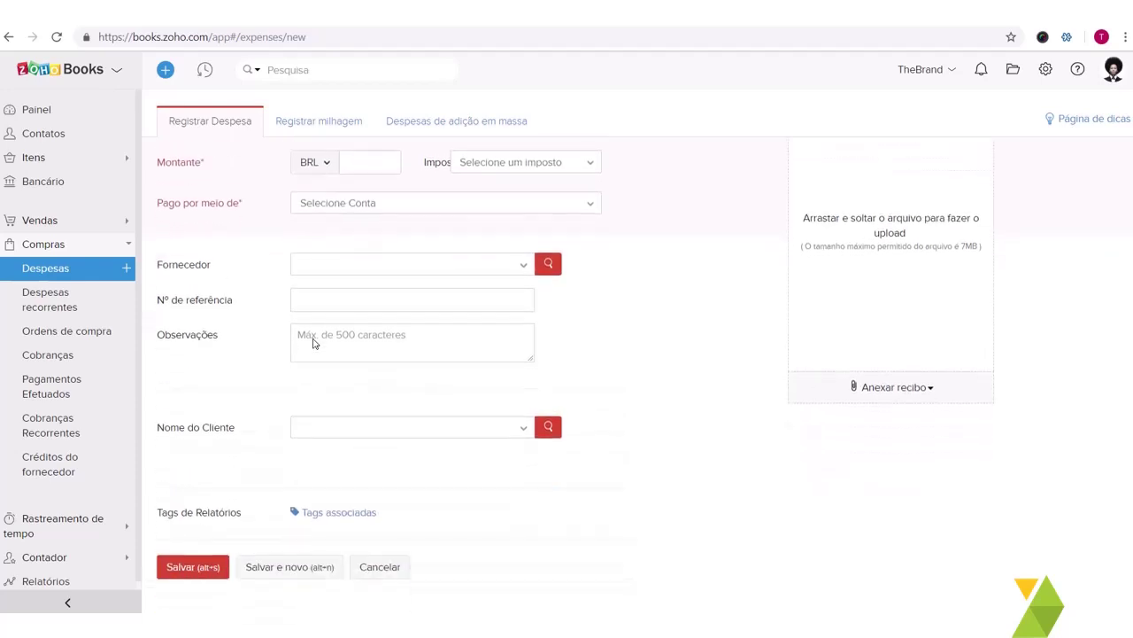
pyautogui.scroll(2, 312, 344)
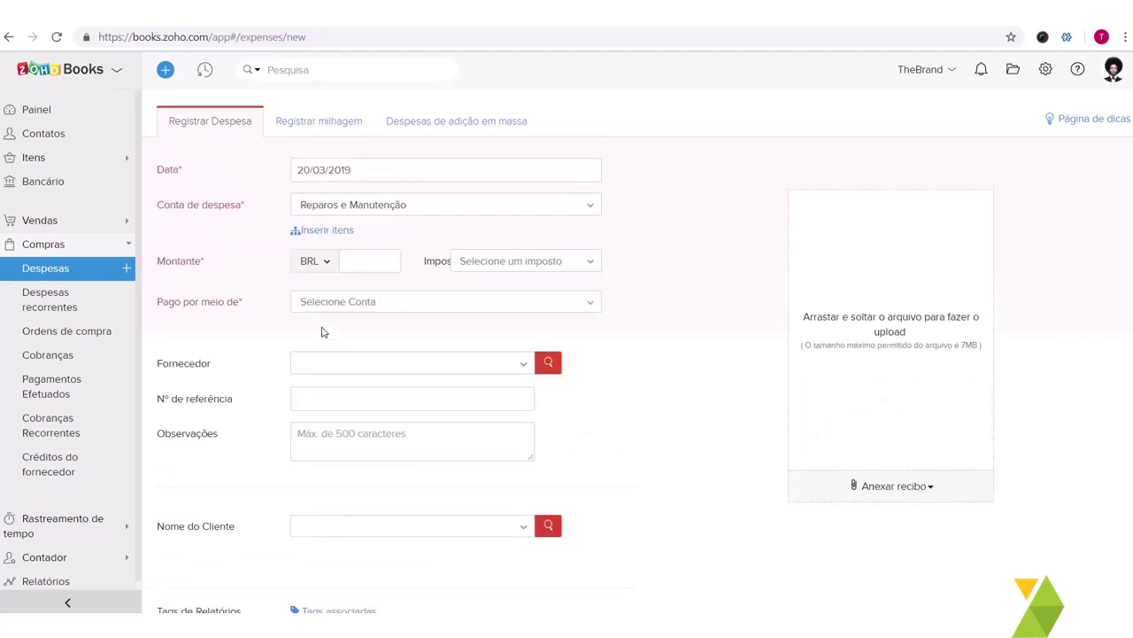
pyautogui.click(341, 303)
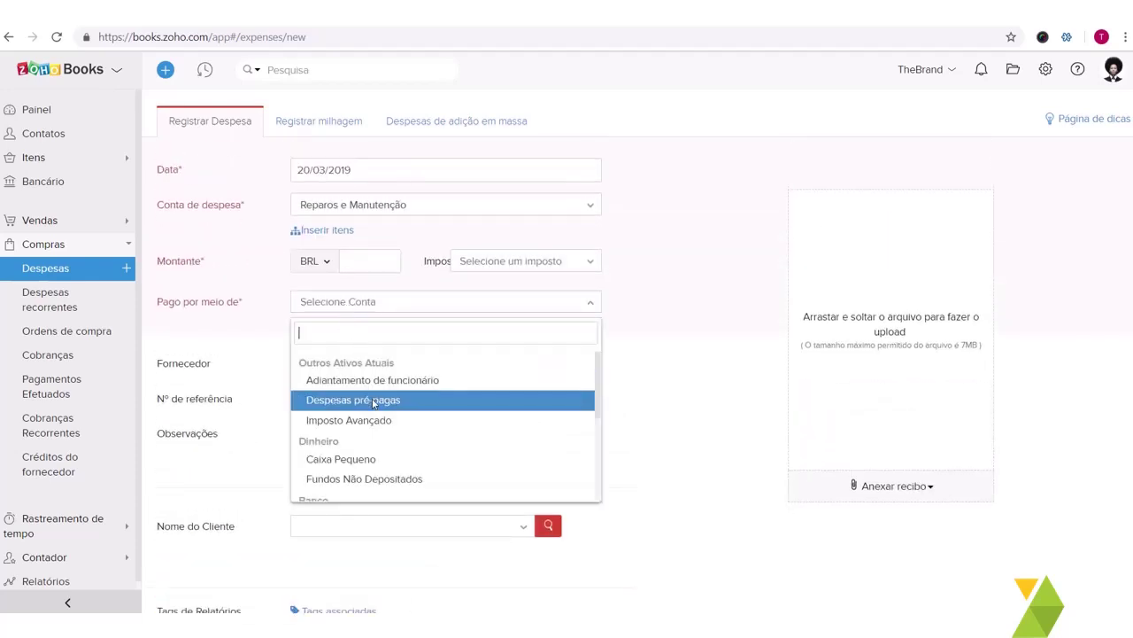
pyautogui.scroll(-2, 392, 450)
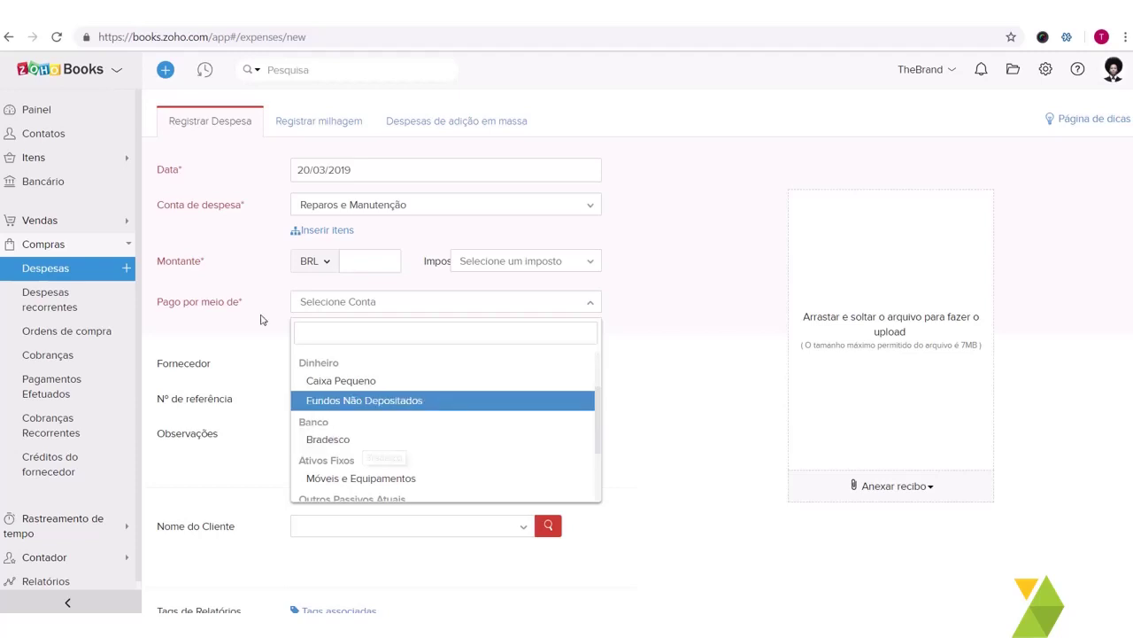
pyautogui.click(204, 335)
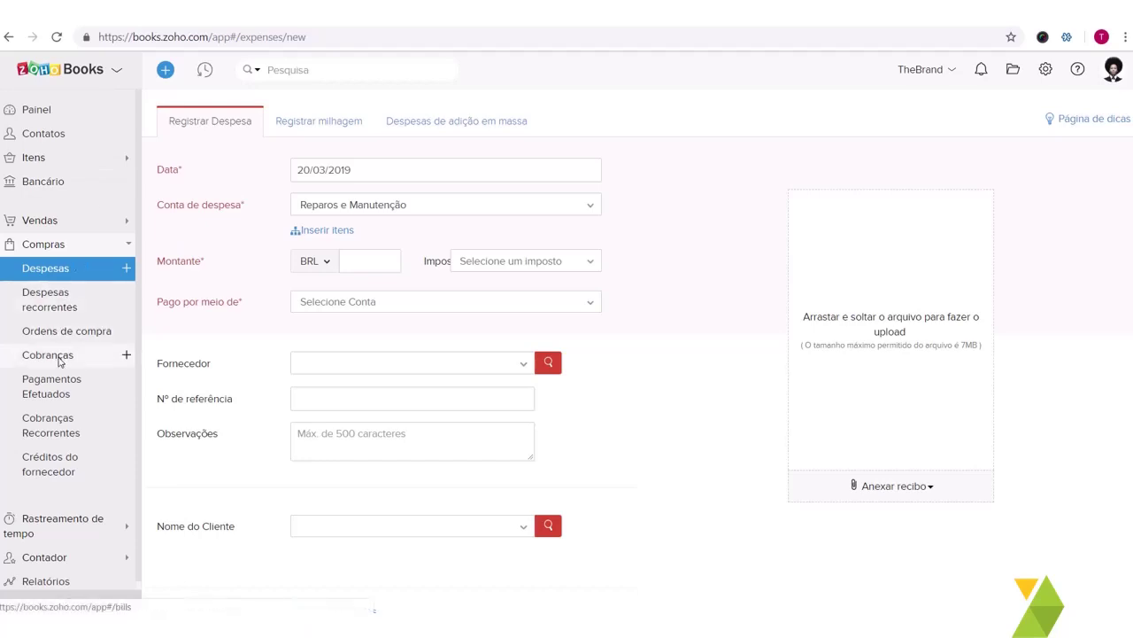
# Step: Open the Bancário section in a new browser tab
pyautogui.rightClick(83, 187)
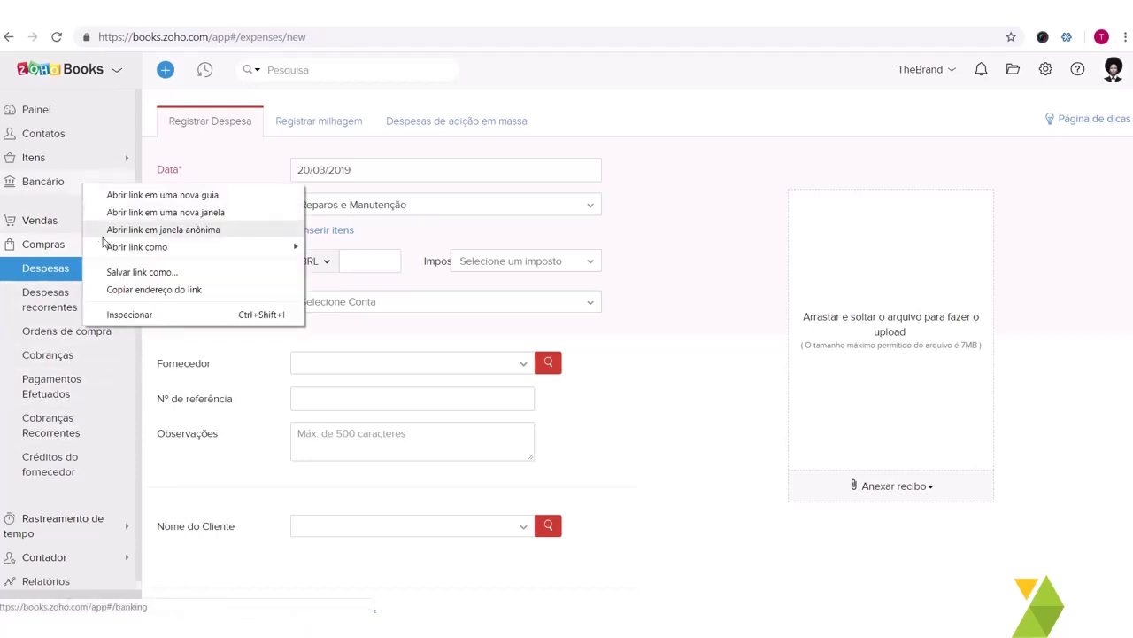
pyautogui.click(154, 196)
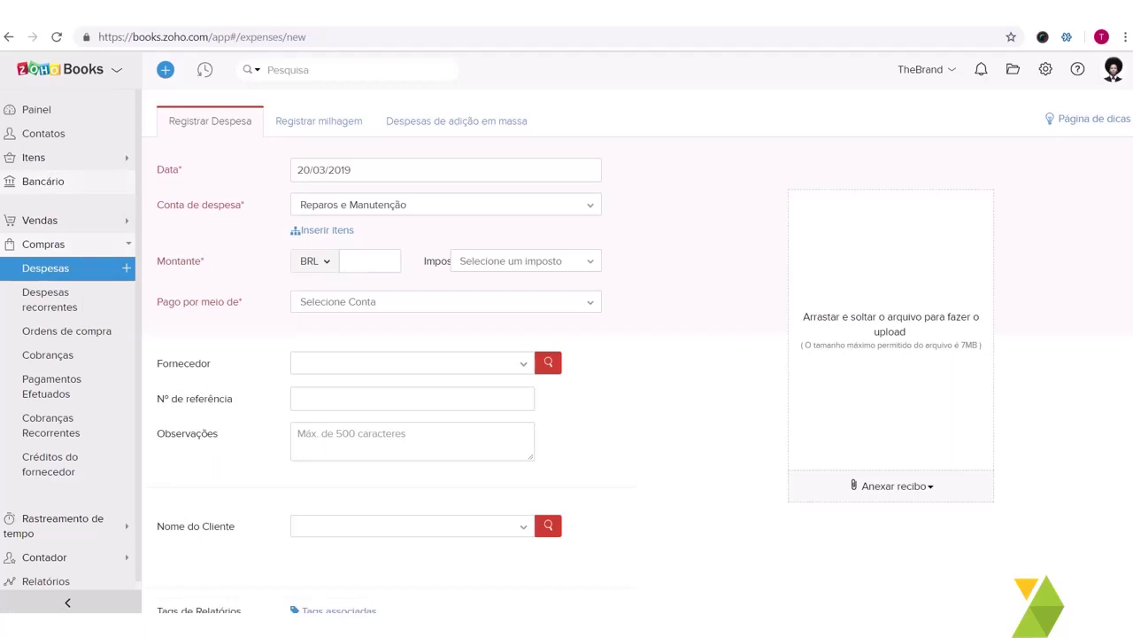
pyautogui.click(43, 181)
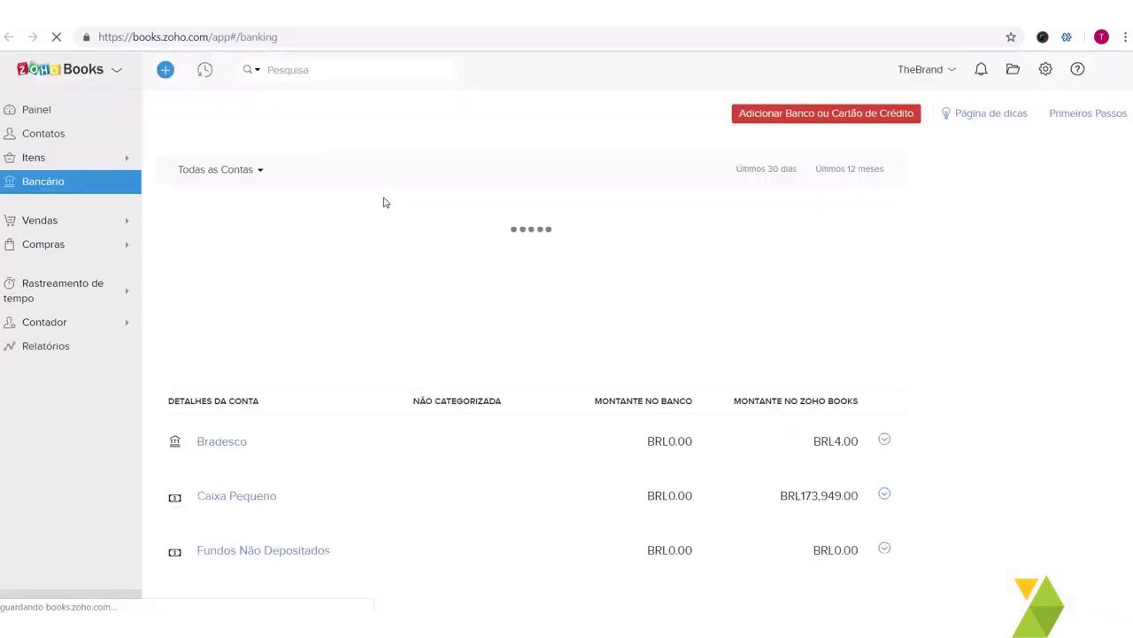
# Step: Add a manually entered bank account named Visa and save it
pyautogui.click(885, 113)
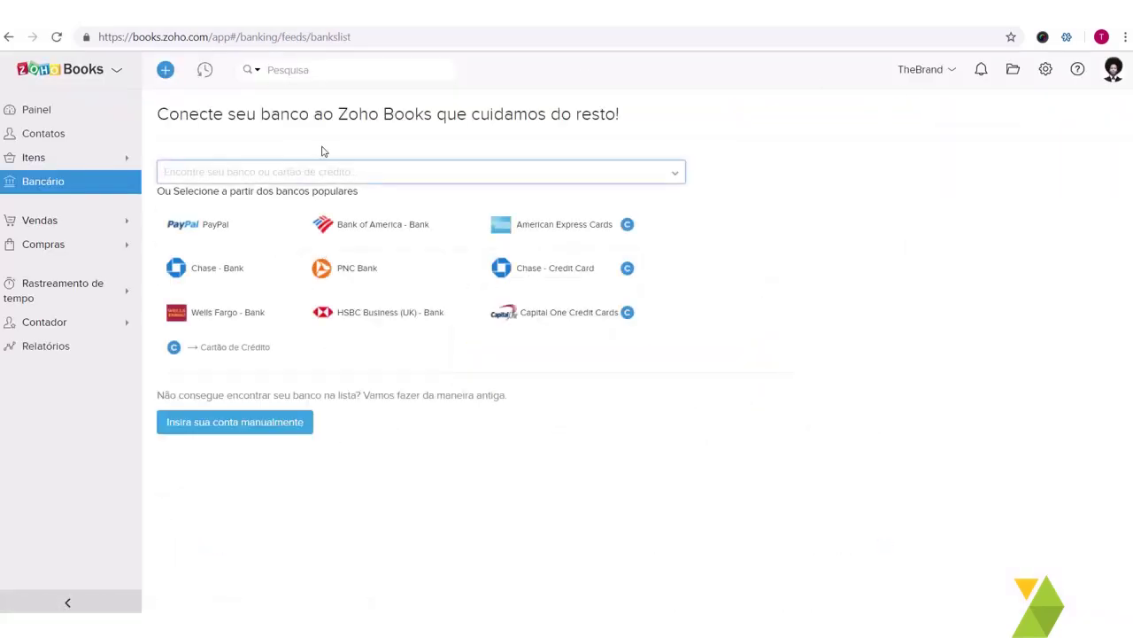
pyautogui.click(316, 170)
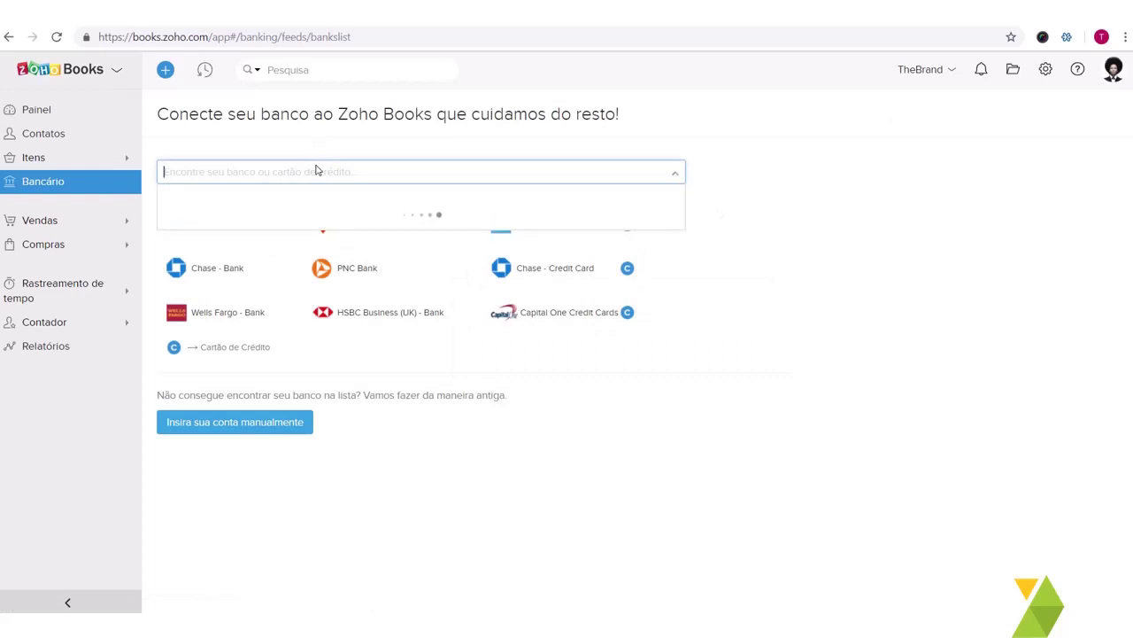
pyautogui.write('Visa')
pyautogui.moveTo(288, 235); pyautogui.dragTo(273, 430)
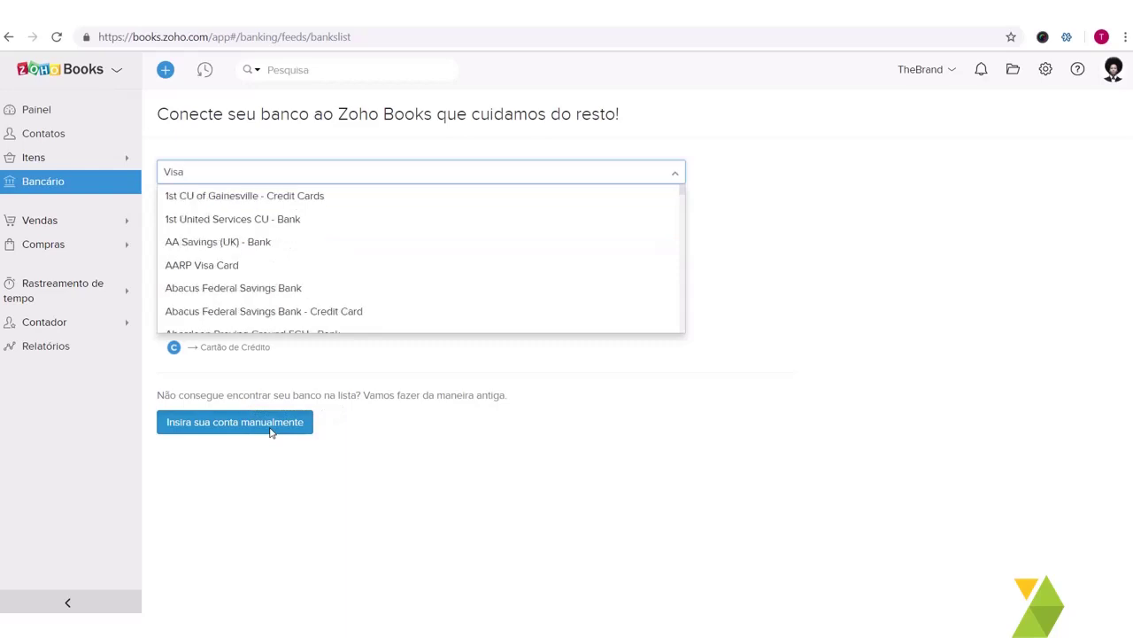
pyautogui.click(272, 433)
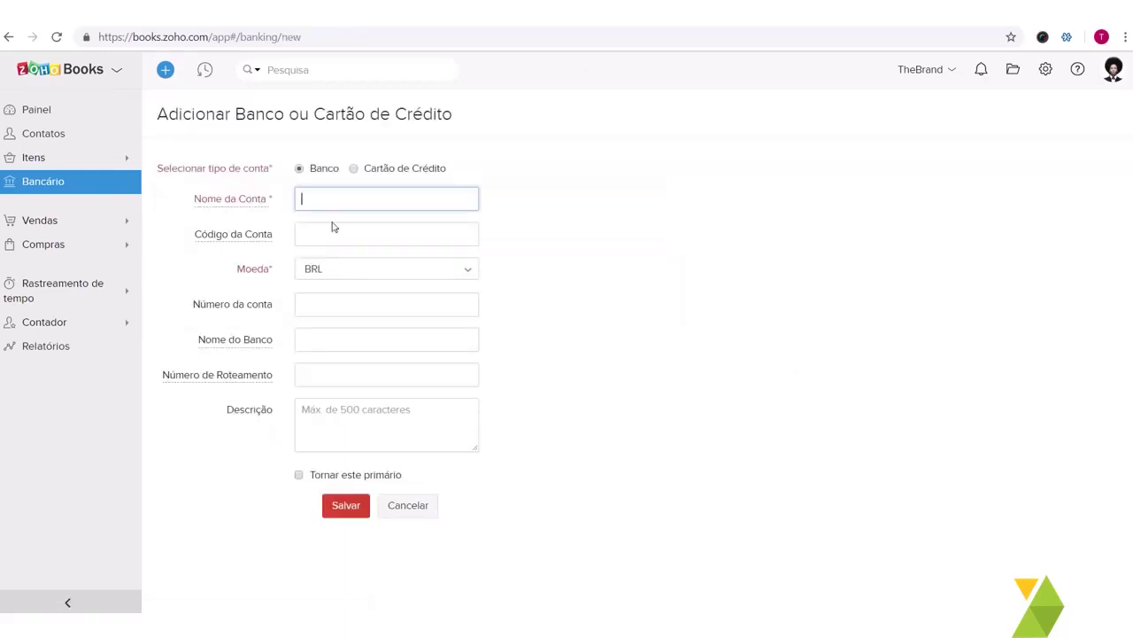
pyautogui.write('Visa')
pyautogui.click(348, 503)
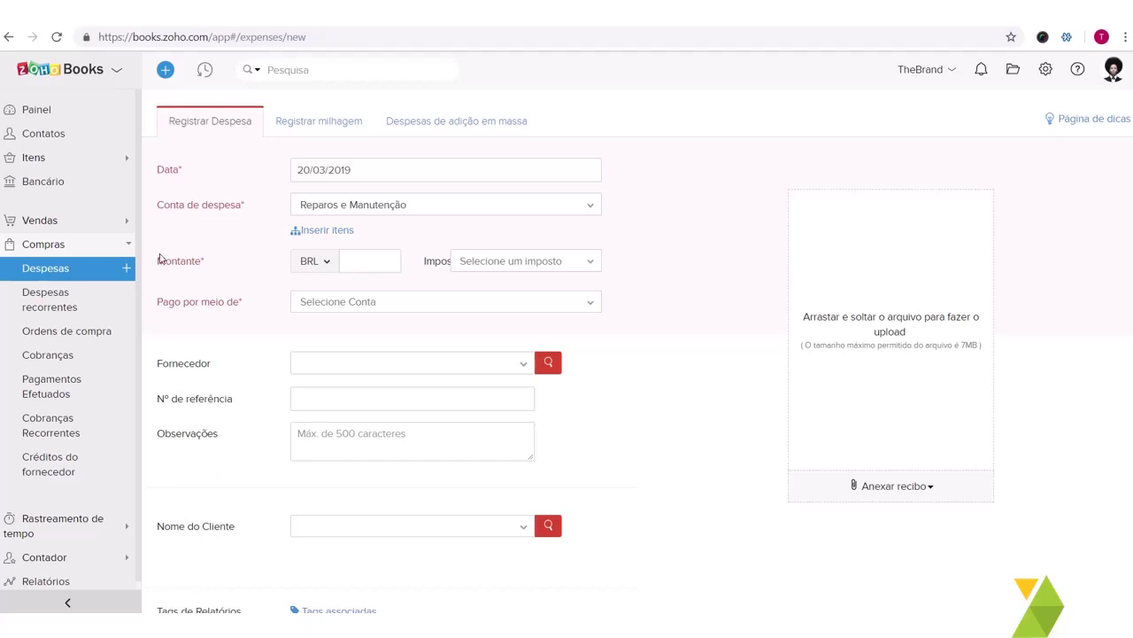
# Step: Reload the expense form, discarding its current entries
pyautogui.click(385, 304)
pyautogui.scroll(-1, 380, 382)
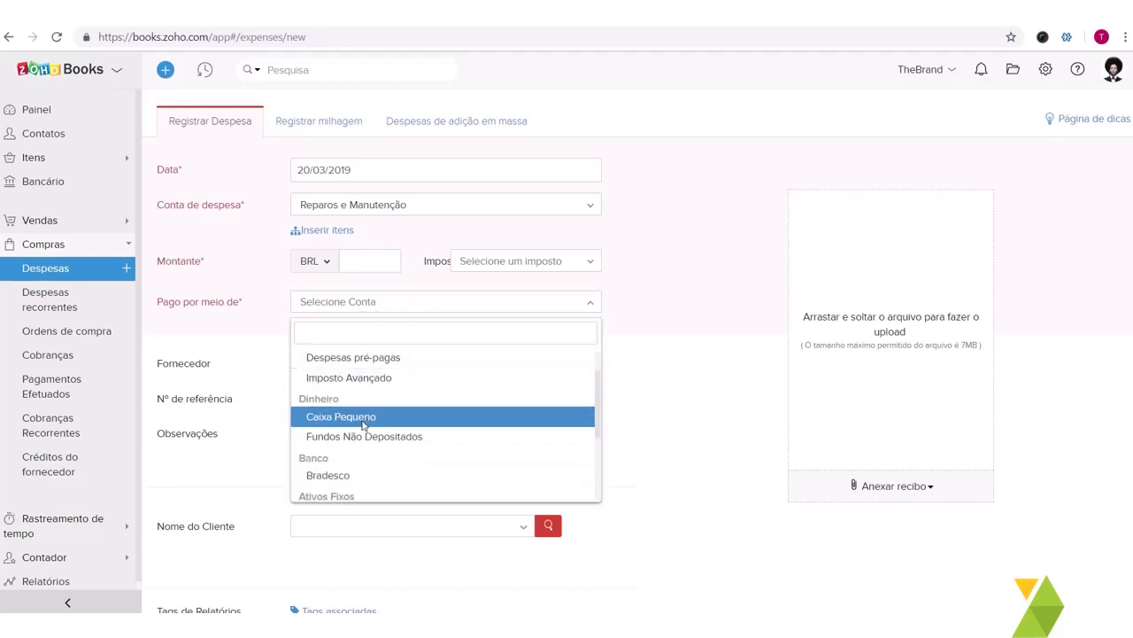
pyautogui.scroll(-1, 372, 425)
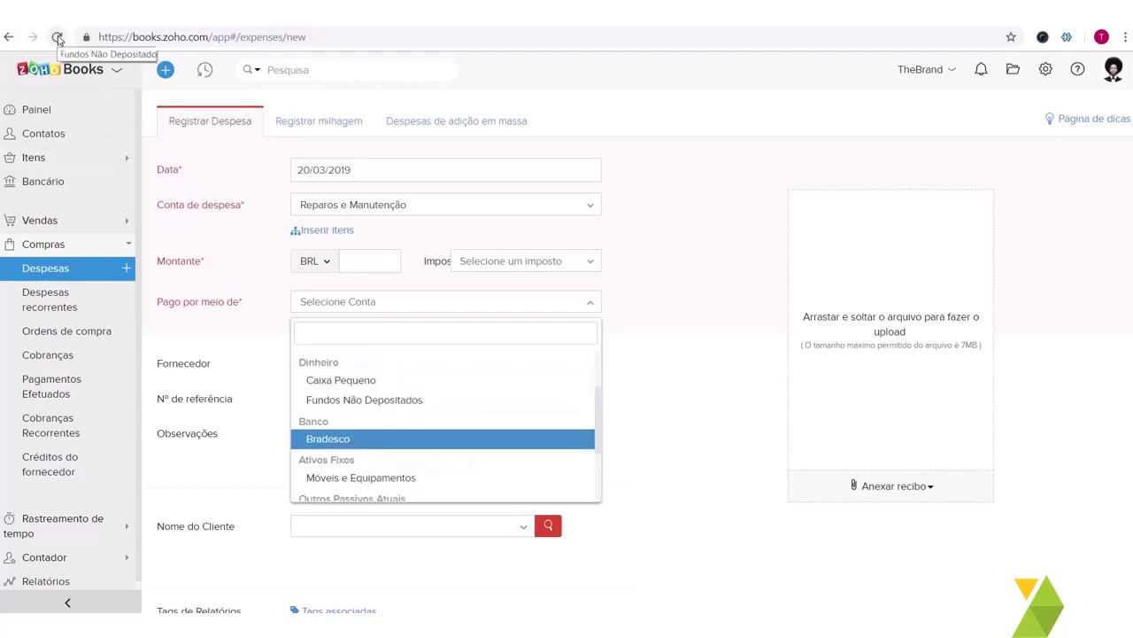
pyautogui.click(56, 36)
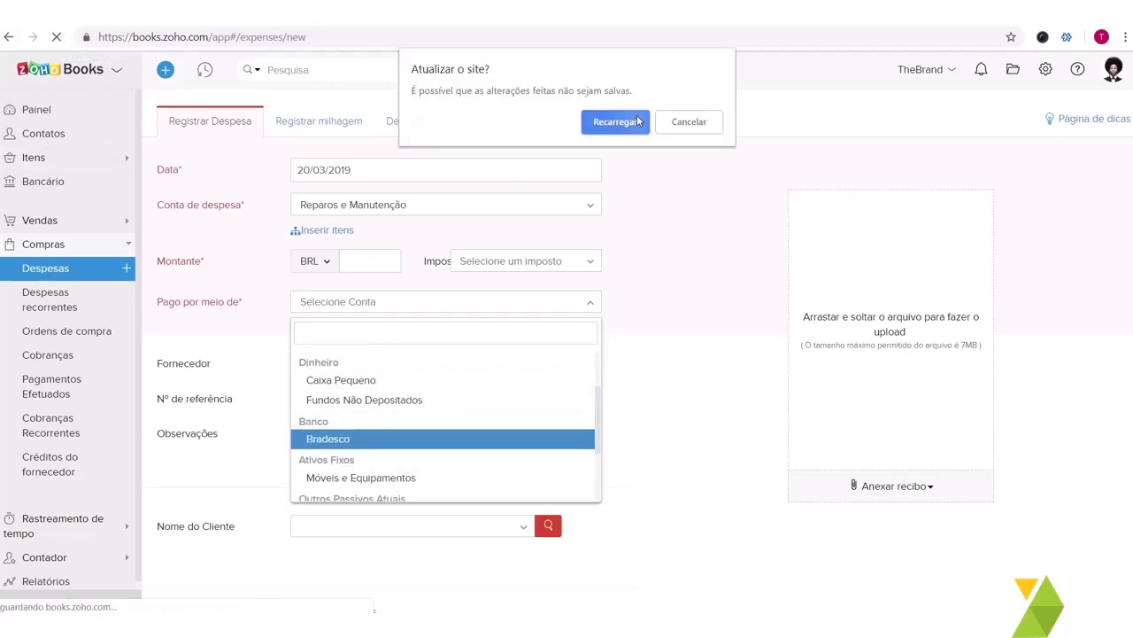
pyautogui.click(637, 120)
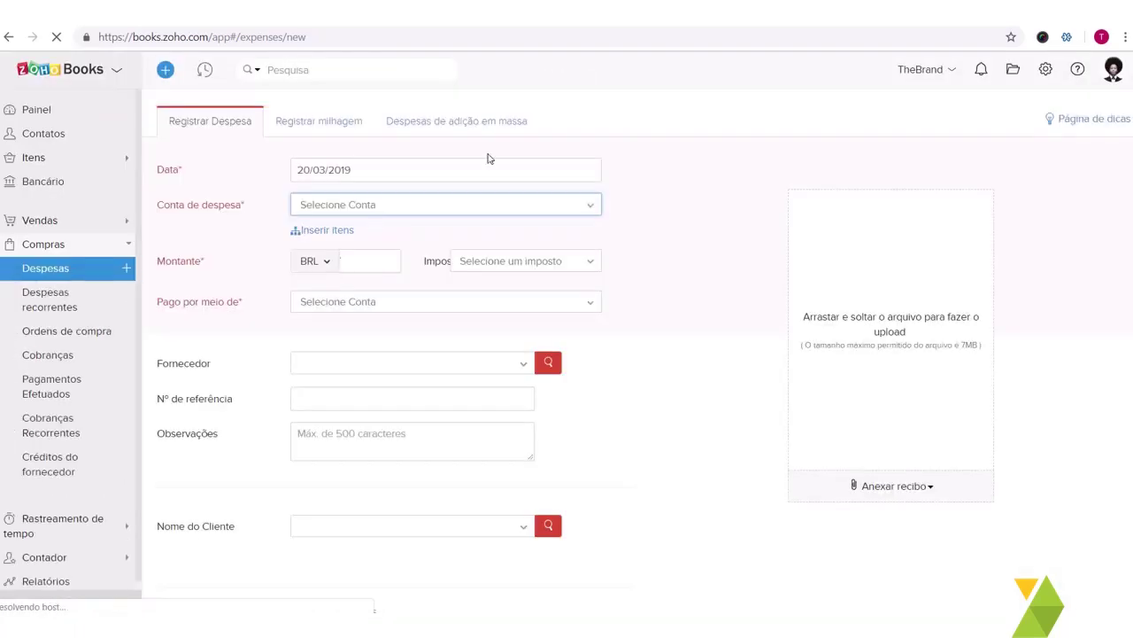
# Step: Charge the expense to Despesa com Automóveis with amount 1000 and no tax
pyautogui.click(369, 215)
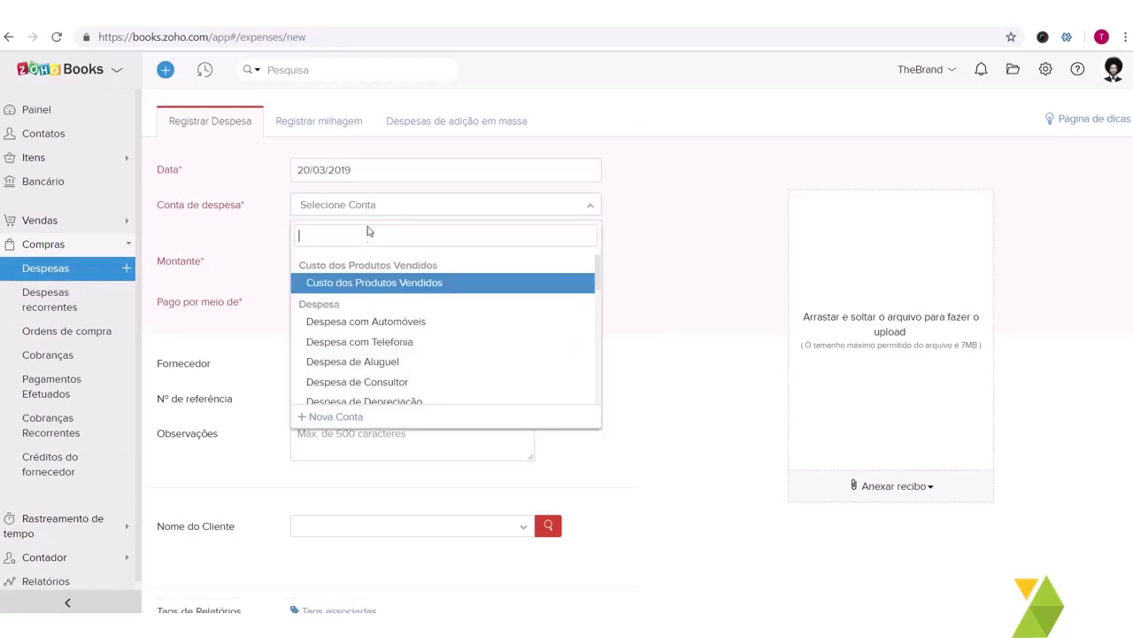
pyautogui.click(368, 320)
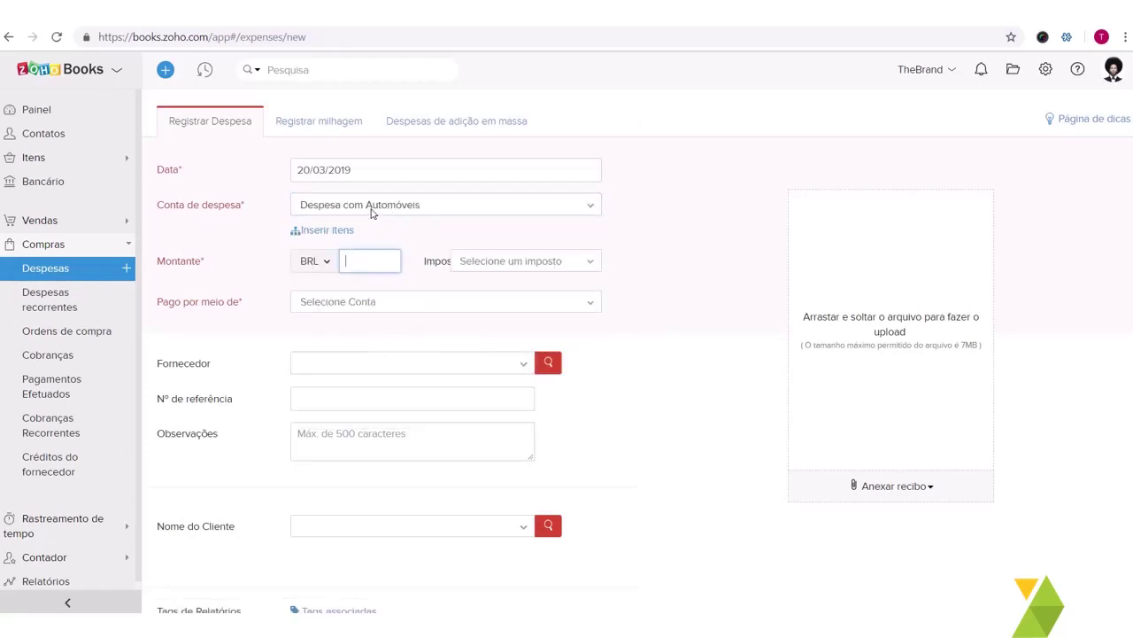
pyautogui.click(375, 205)
pyautogui.click(378, 322)
pyautogui.write('1000')
pyautogui.press('Tab')
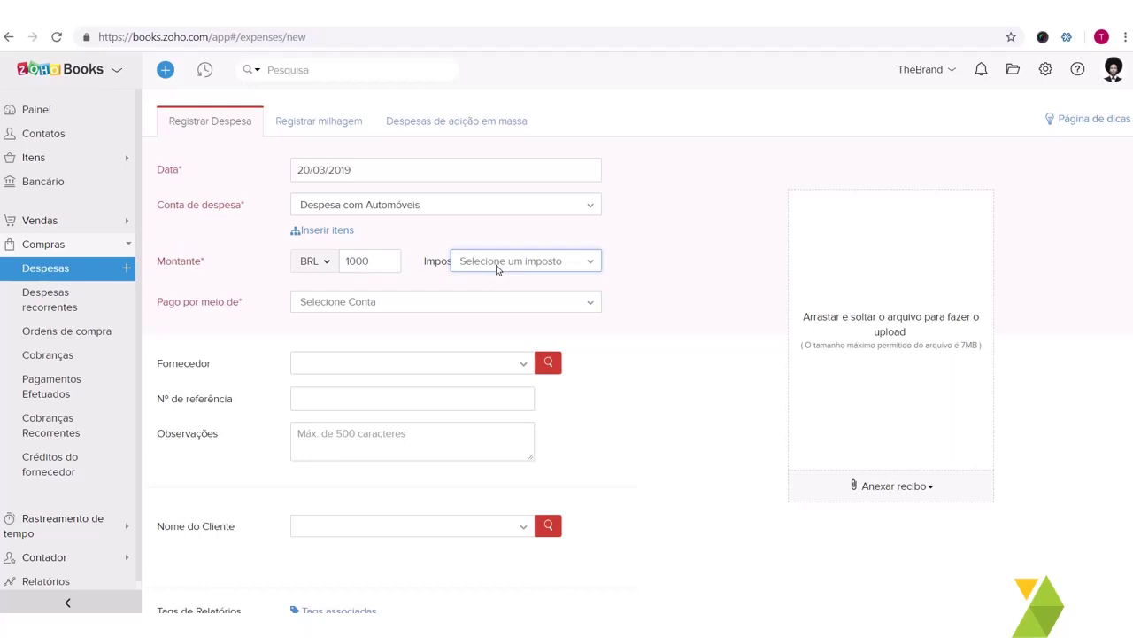
pyautogui.click(501, 271)
pyautogui.click(500, 271)
# Step: Set Pago por meio de to Visa and supplier to Stor7, then save the expense
pyautogui.click(400, 305)
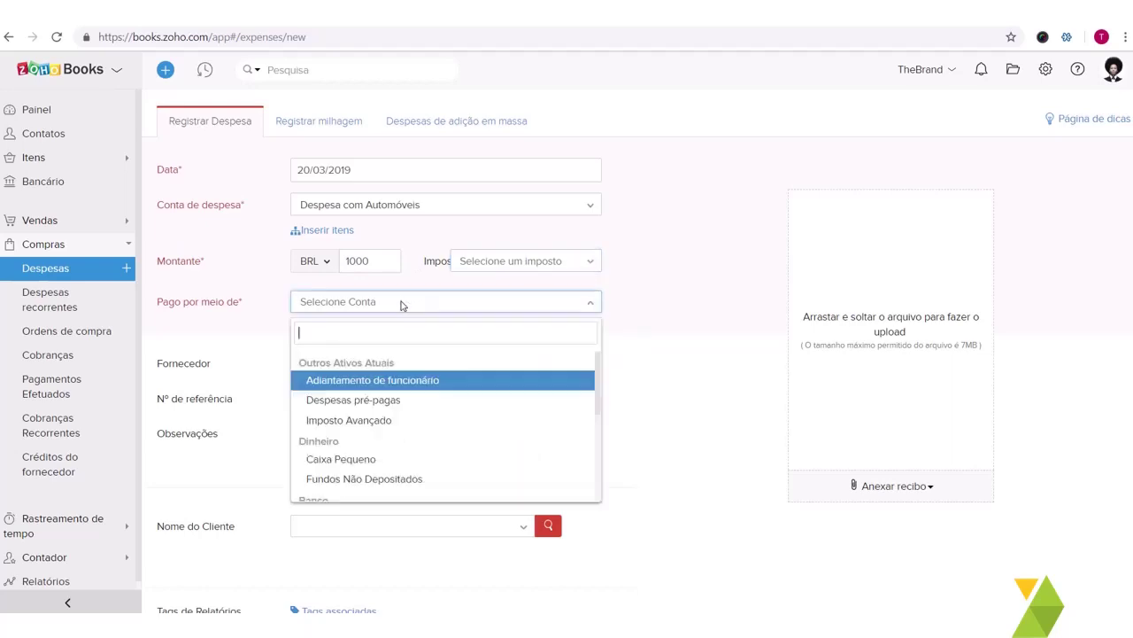
pyautogui.scroll(-1, 398, 435)
pyautogui.scroll(-4, 398, 435)
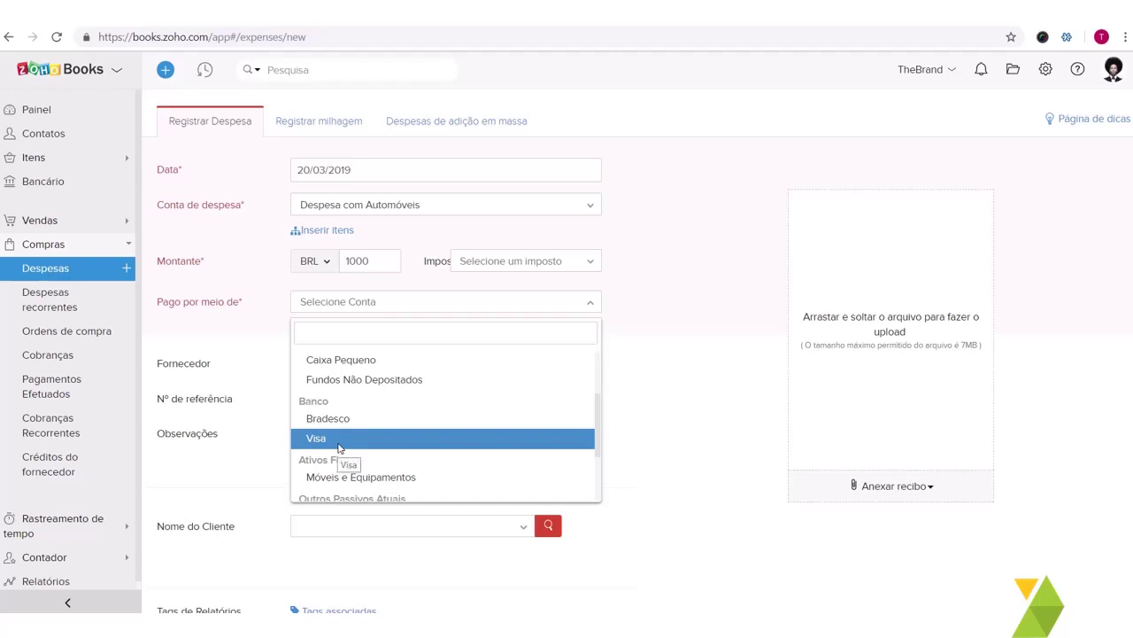
pyautogui.click(339, 443)
pyautogui.click(373, 363)
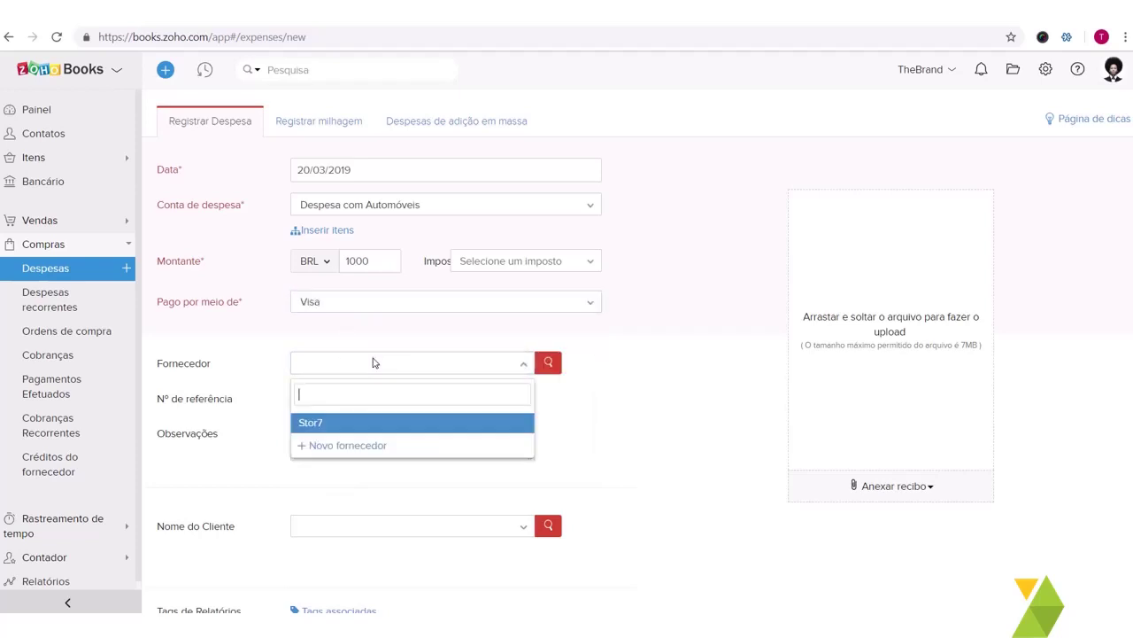
pyautogui.click(329, 426)
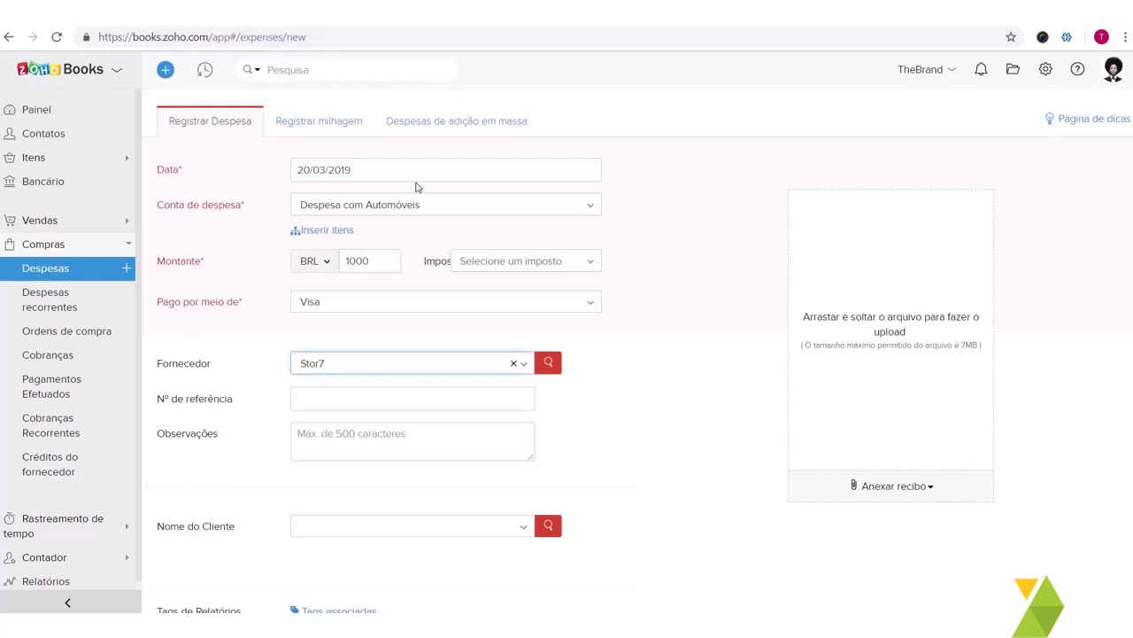
pyautogui.press('Down')
pyautogui.write('f')
pyautogui.press('BackSpace')
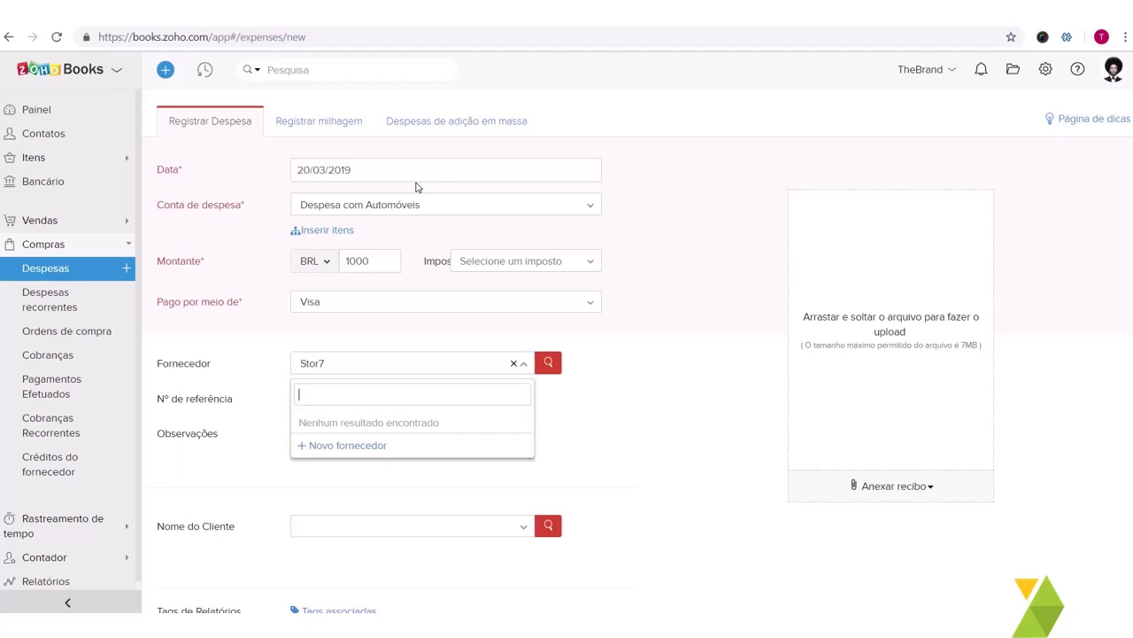
pyautogui.click(224, 345)
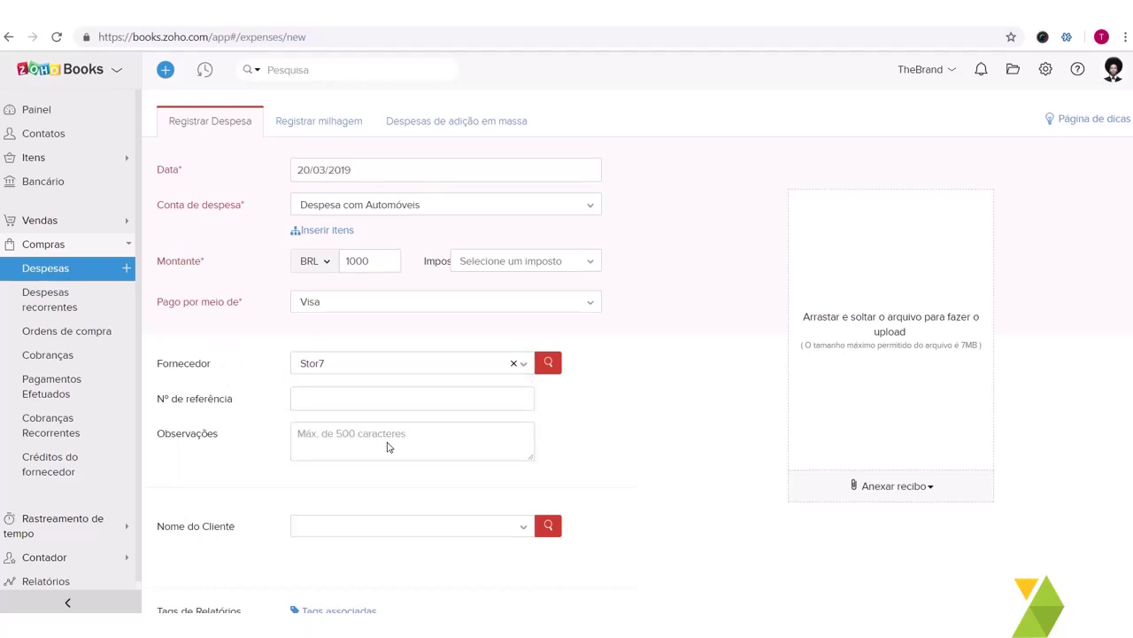
pyautogui.scroll(-1, 387, 447)
pyautogui.scroll(-1, 419, 269)
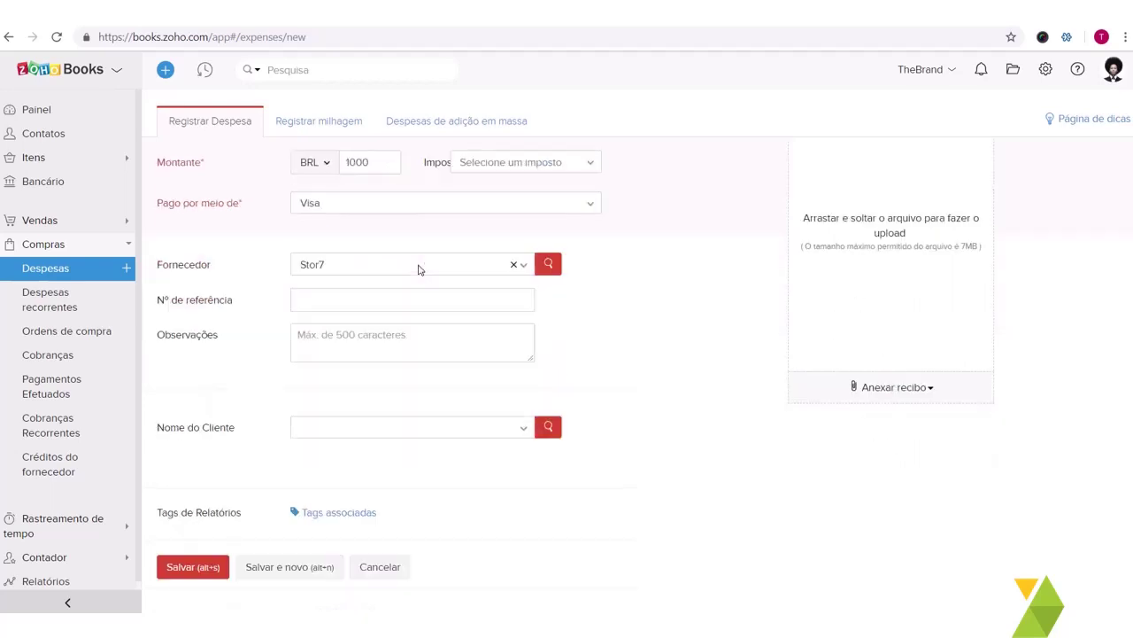
pyautogui.click(205, 570)
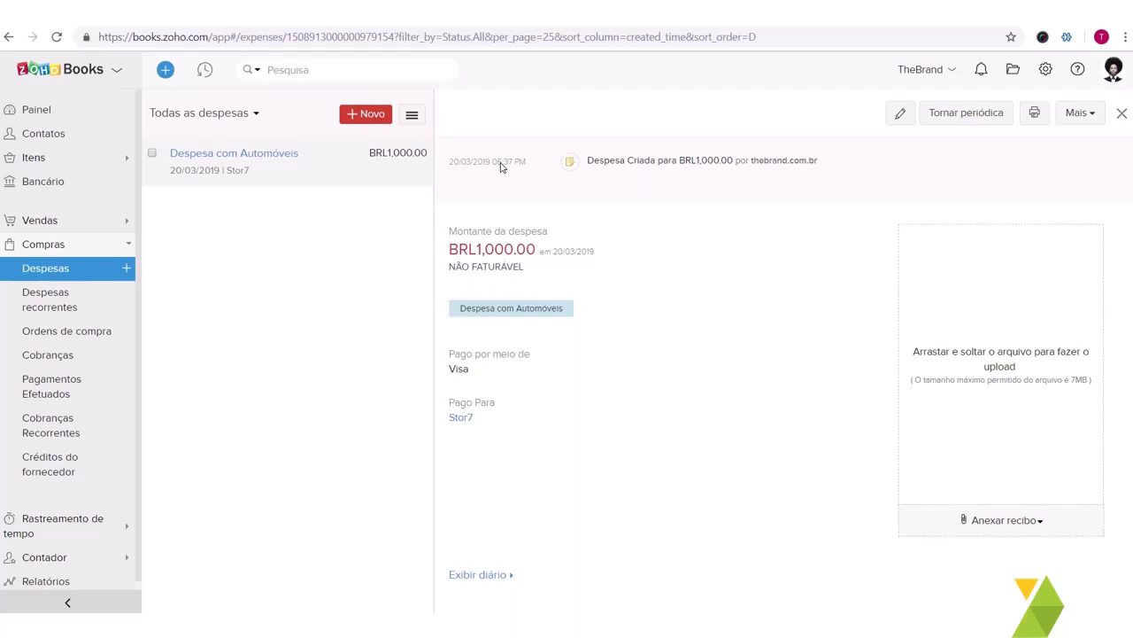
# Step: Open Despesas recorrentes under Compras
pyautogui.click(80, 306)
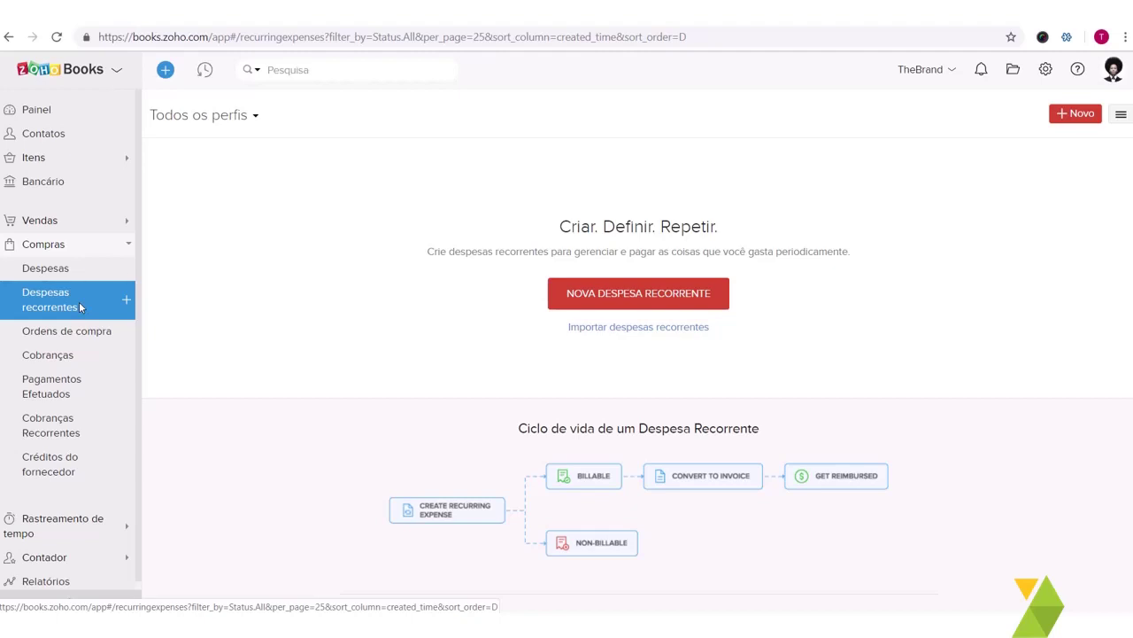
# Step: Leave the unsaved recurring expense and start a new bill from Cobranças
pyautogui.click(604, 299)
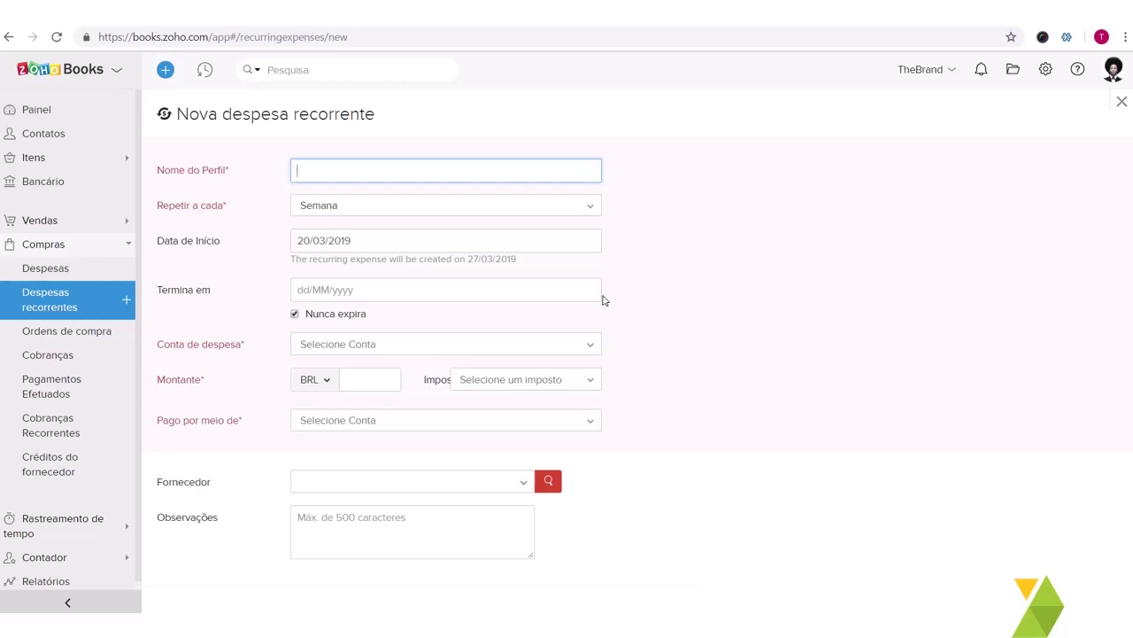
pyautogui.click(62, 356)
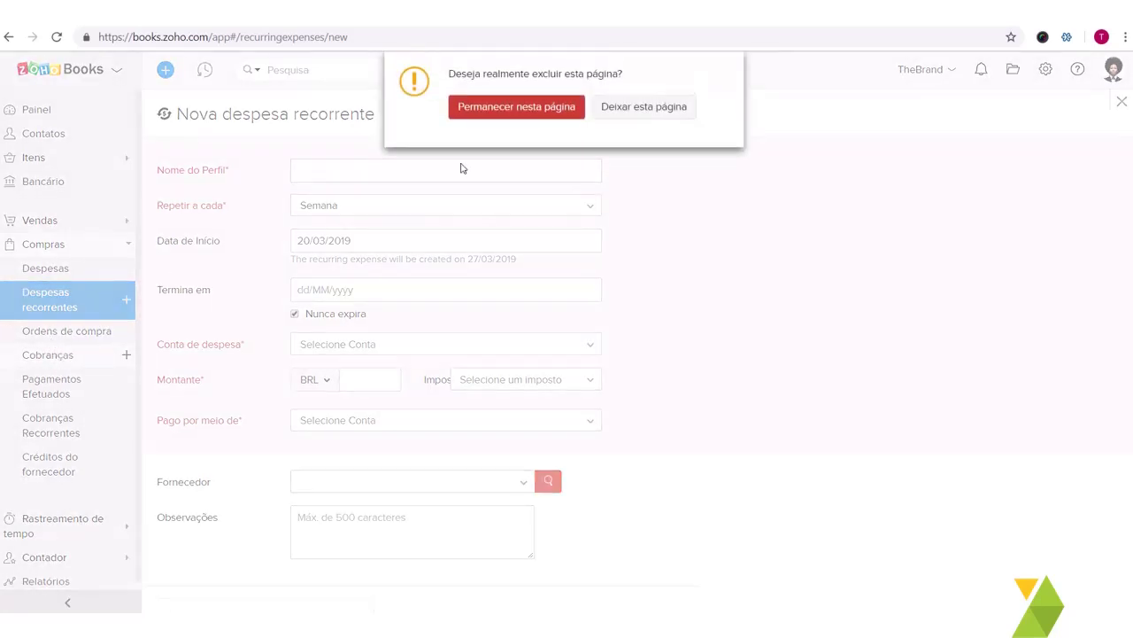
pyautogui.click(613, 107)
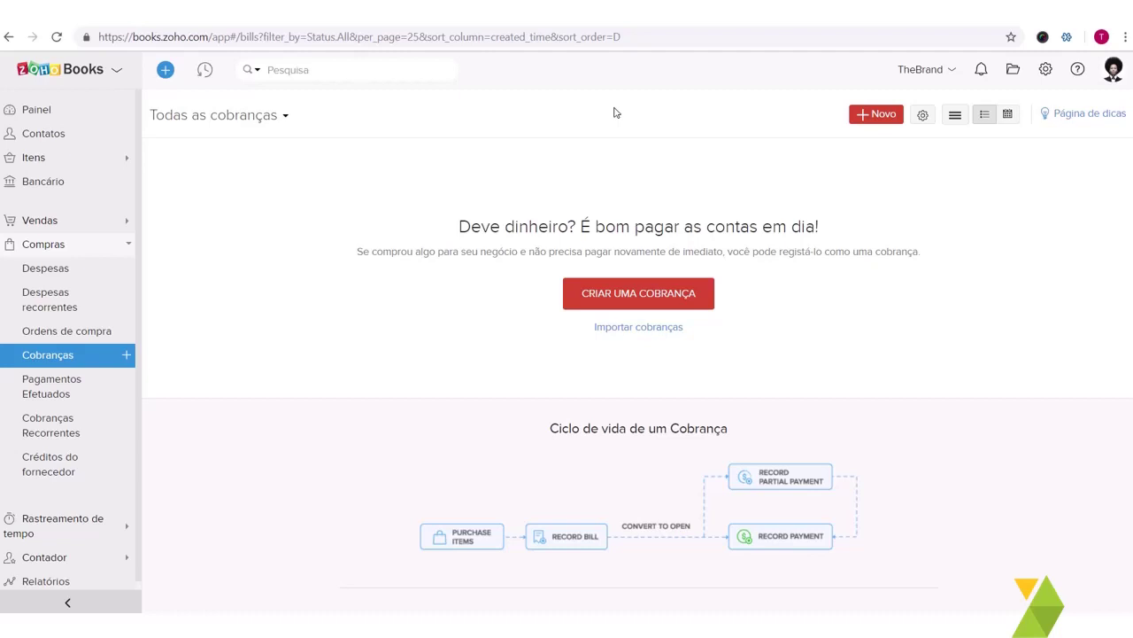
pyautogui.click(666, 293)
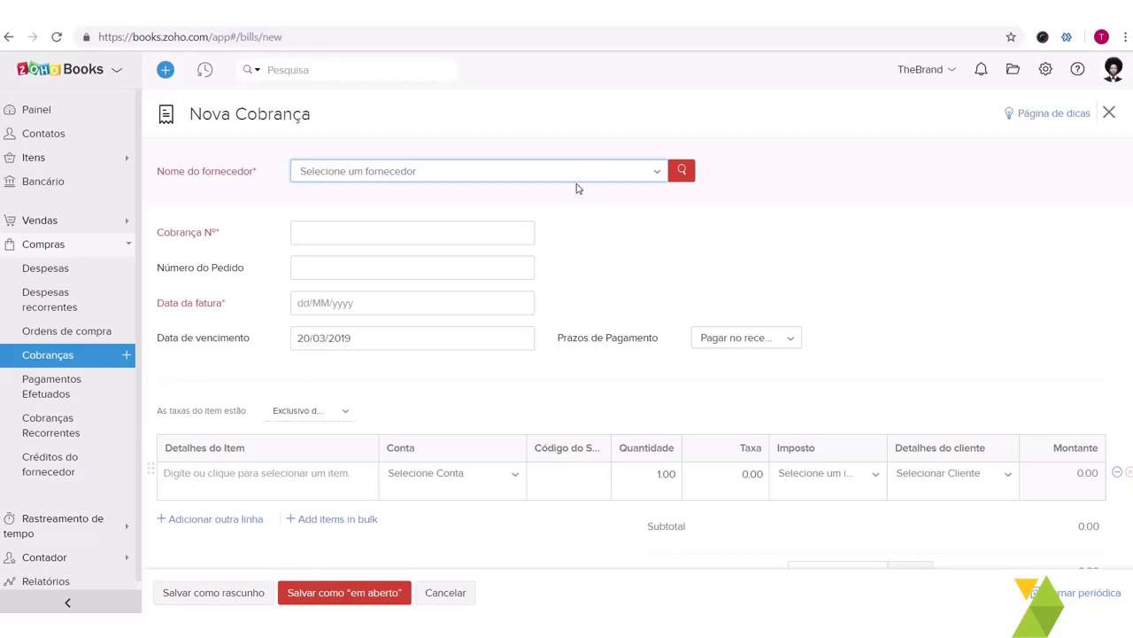
# Step: Choose supplier Stor7, fill in the bill number, and date the bill 28/03/2019
pyautogui.click(596, 170)
pyautogui.click(328, 231)
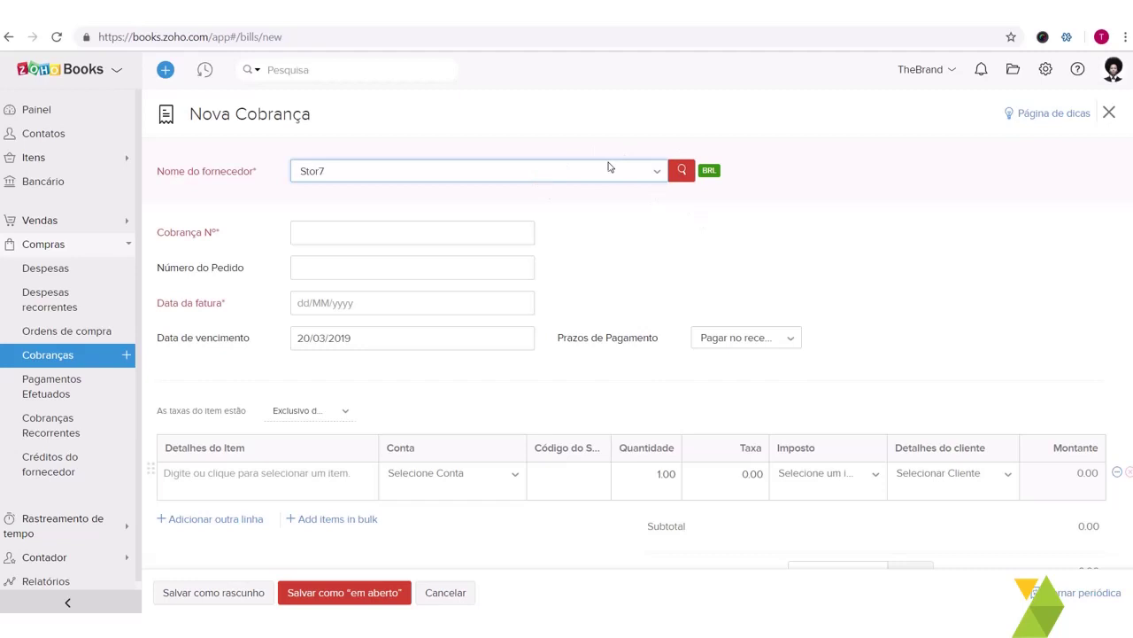
pyautogui.click(443, 241)
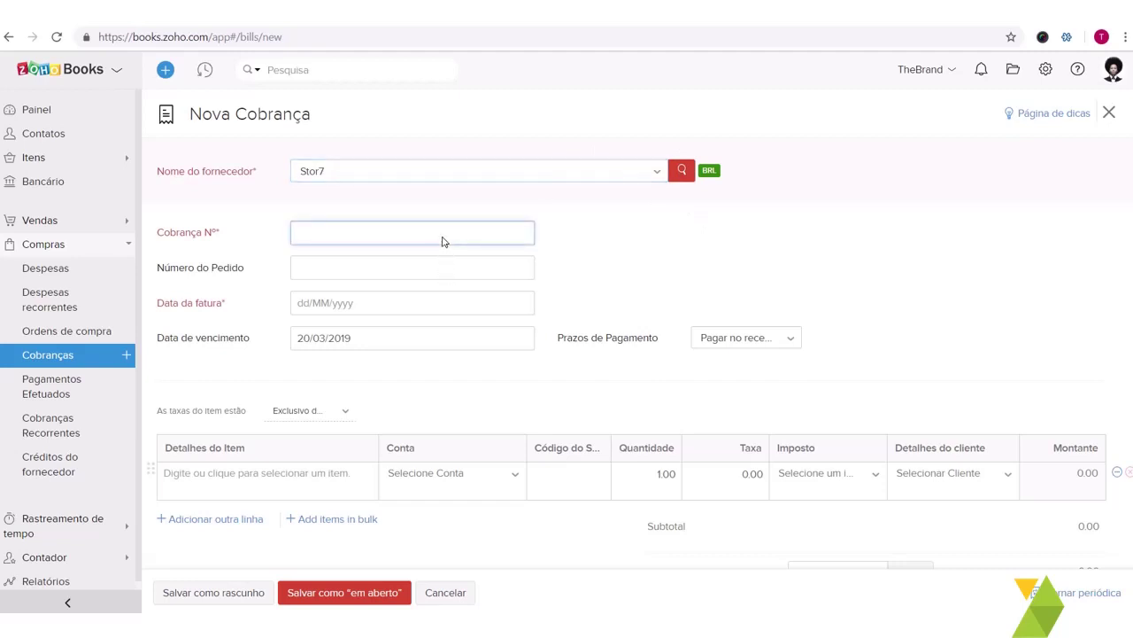
pyautogui.write('103')
pyautogui.click(395, 316)
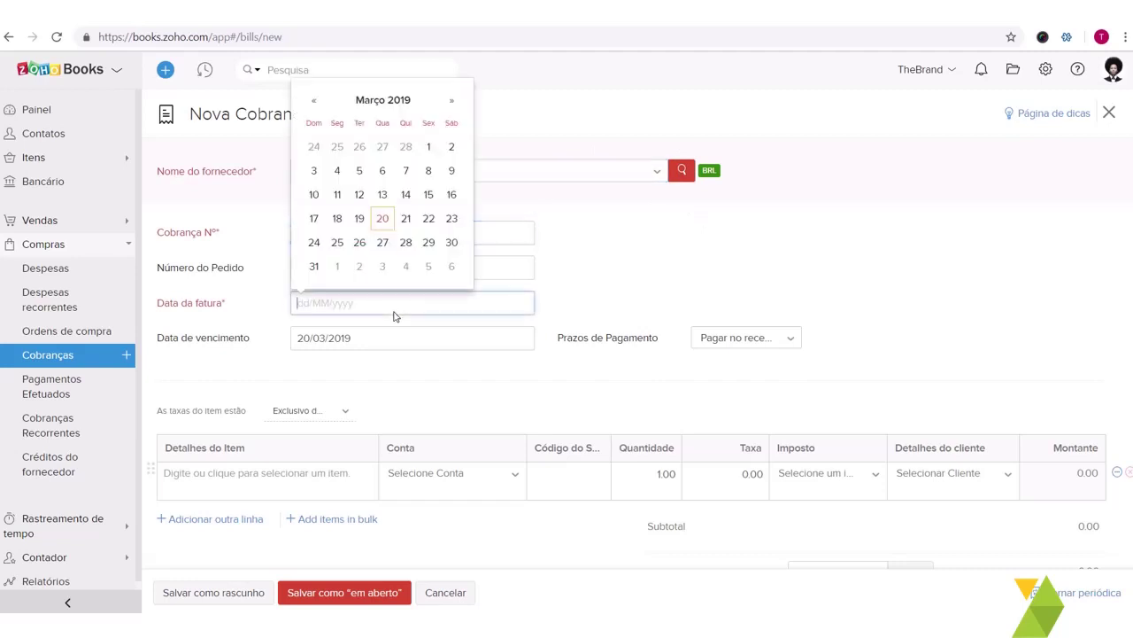
pyautogui.click(383, 218)
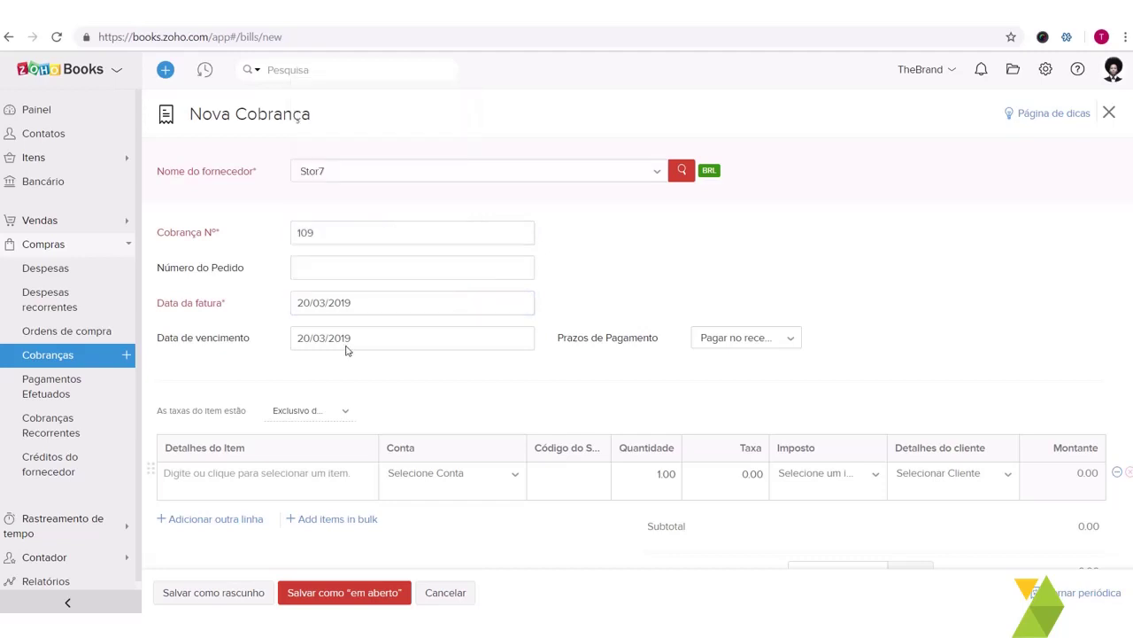
pyautogui.scroll(-2, 347, 351)
pyautogui.click(345, 185)
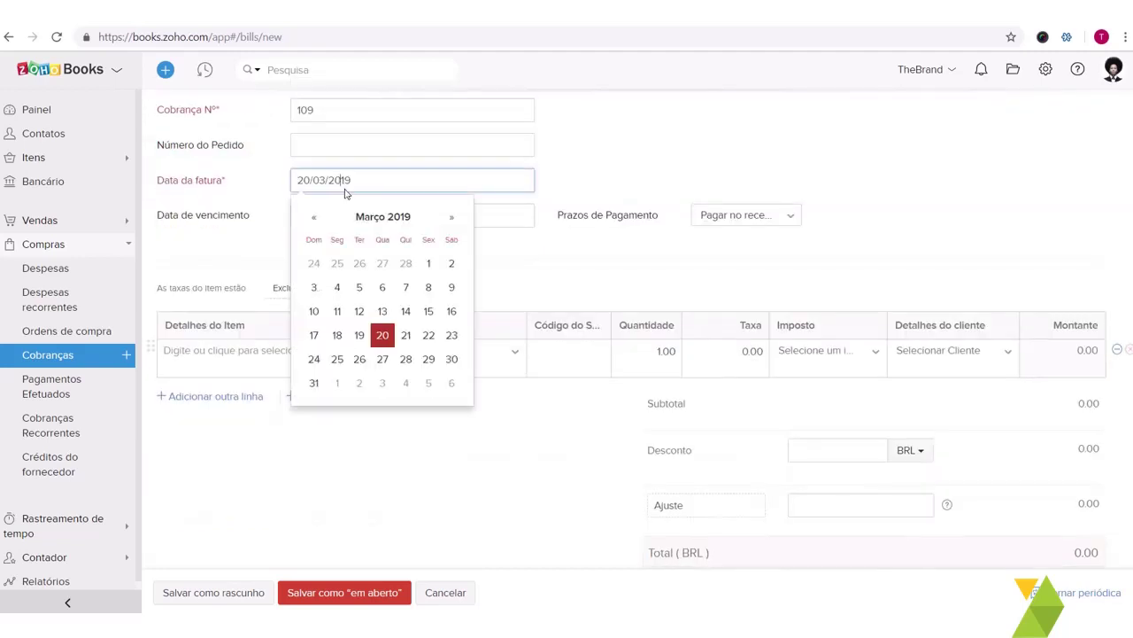
pyautogui.click(405, 359)
# Step: Add item PDT01 as the bill's first line, totalling BRL 1.00
pyautogui.click(347, 361)
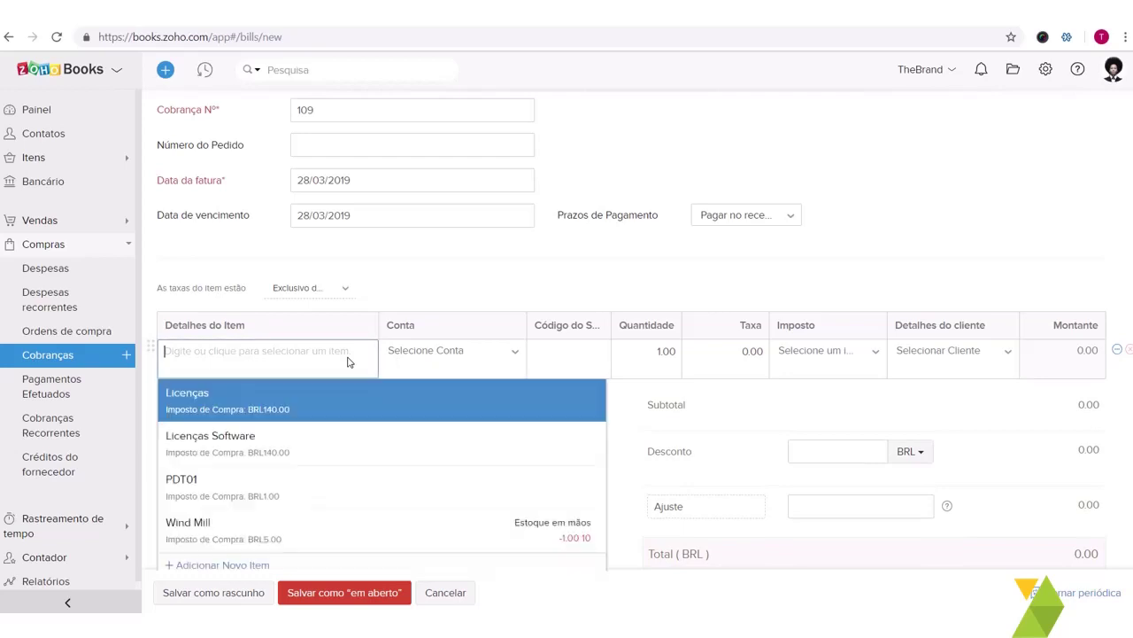
pyautogui.scroll(-1, 321, 371)
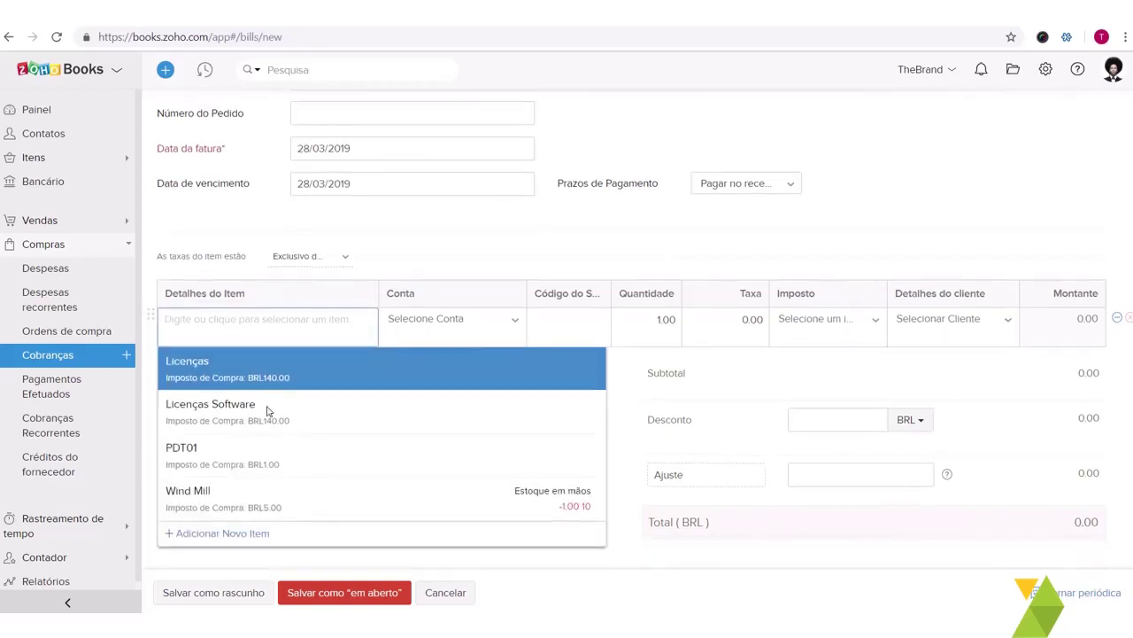
pyautogui.click(246, 456)
pyautogui.scroll(-2, 845, 321)
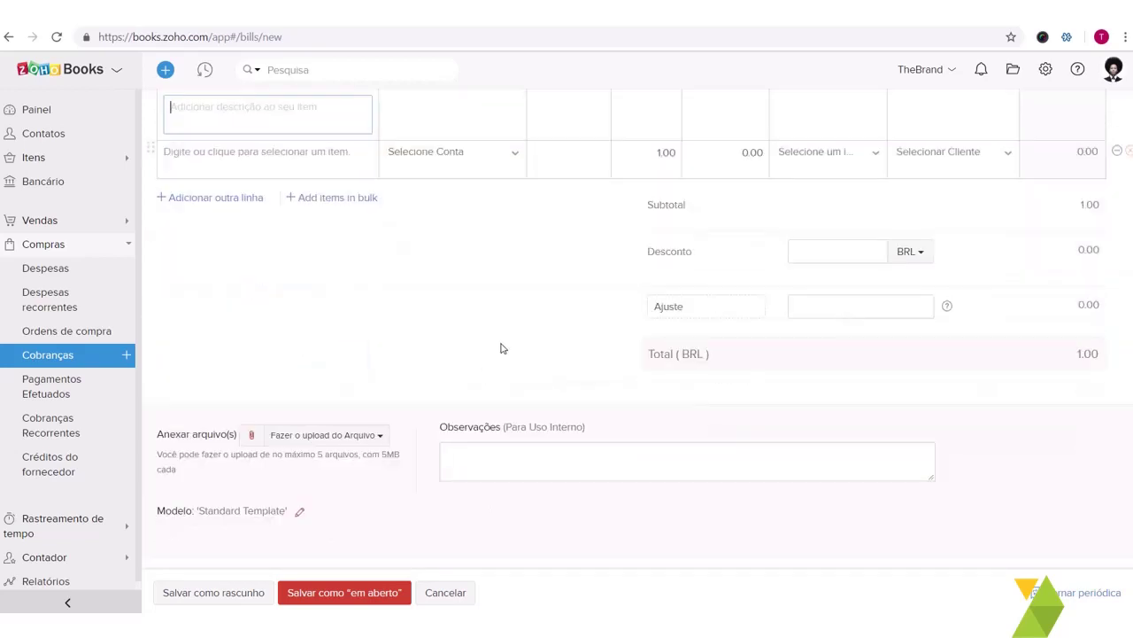
pyautogui.scroll(-1, 500, 348)
pyautogui.scroll(2, 647, 341)
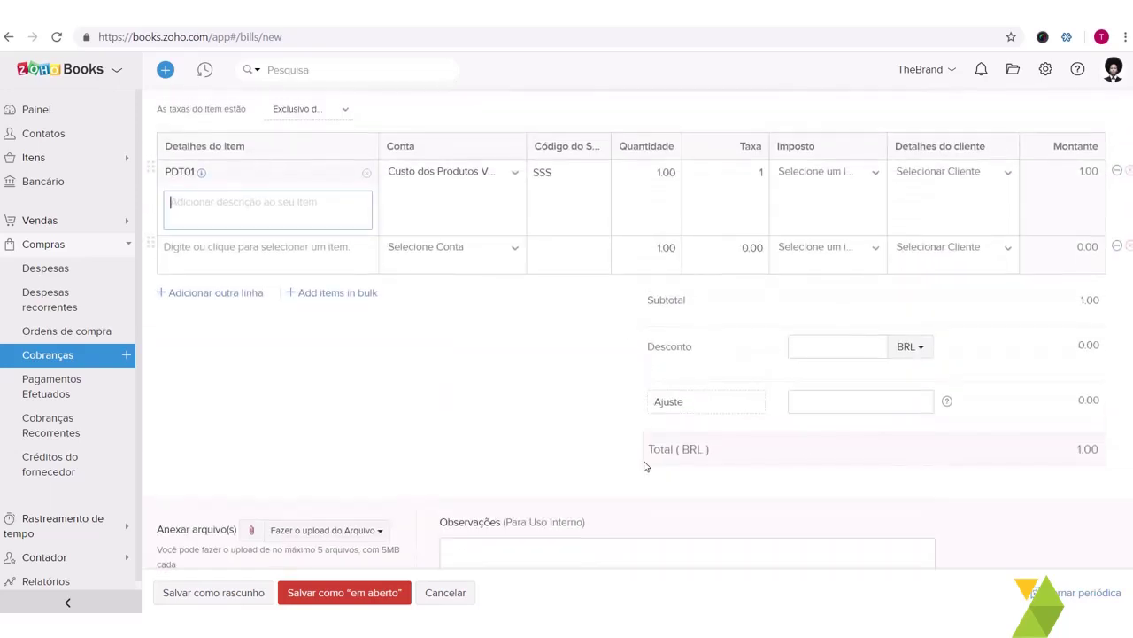
# Step: Save bill 109 as open and begin recording a payment for it
pyautogui.click(303, 598)
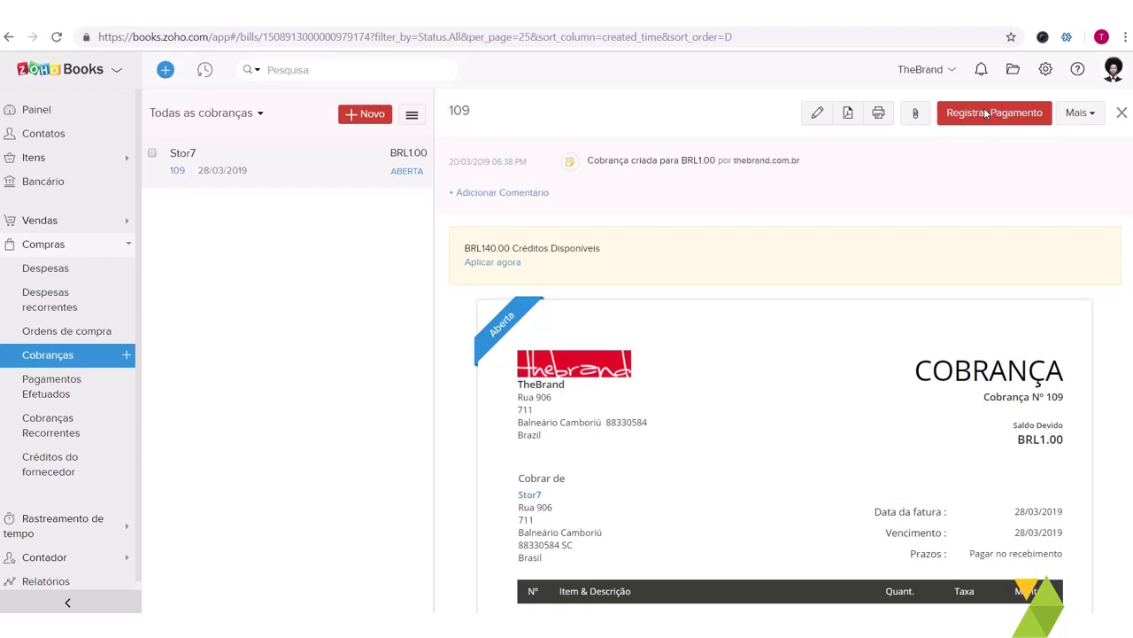
pyautogui.click(985, 113)
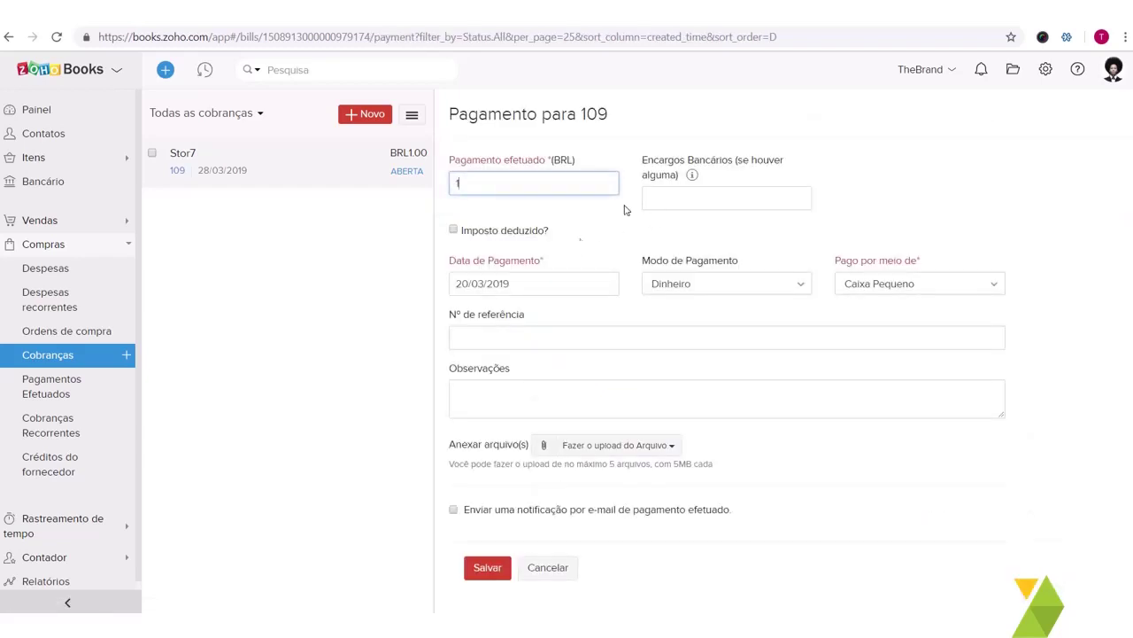
# Step: Enter bank charges, set payment mode Boleto from Bradesco, and attempt to save
pyautogui.click(679, 207)
pyautogui.write('10')
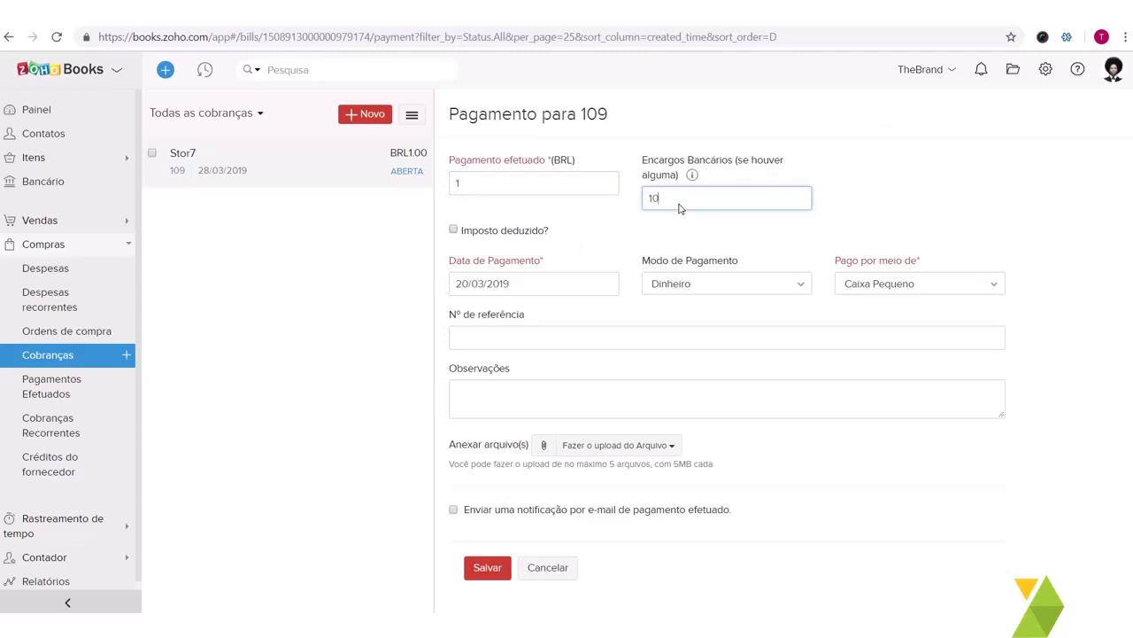
pyautogui.press('BackSpace')
pyautogui.press('BackSpace')
pyautogui.write('2')
pyautogui.write('3')
pyautogui.click(745, 288)
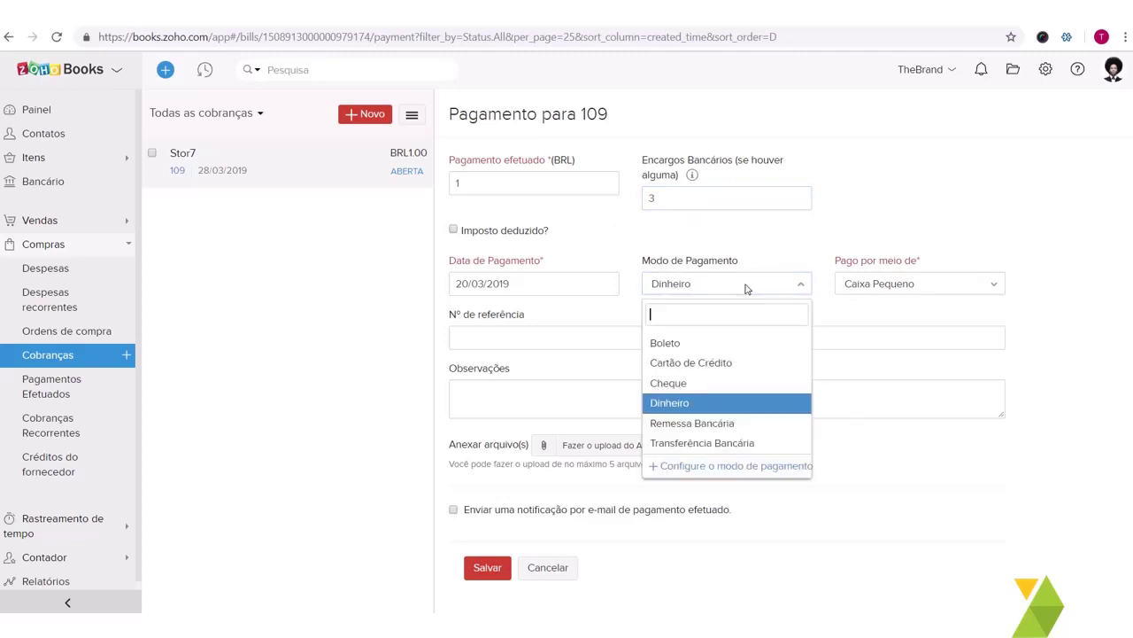
pyautogui.click(695, 341)
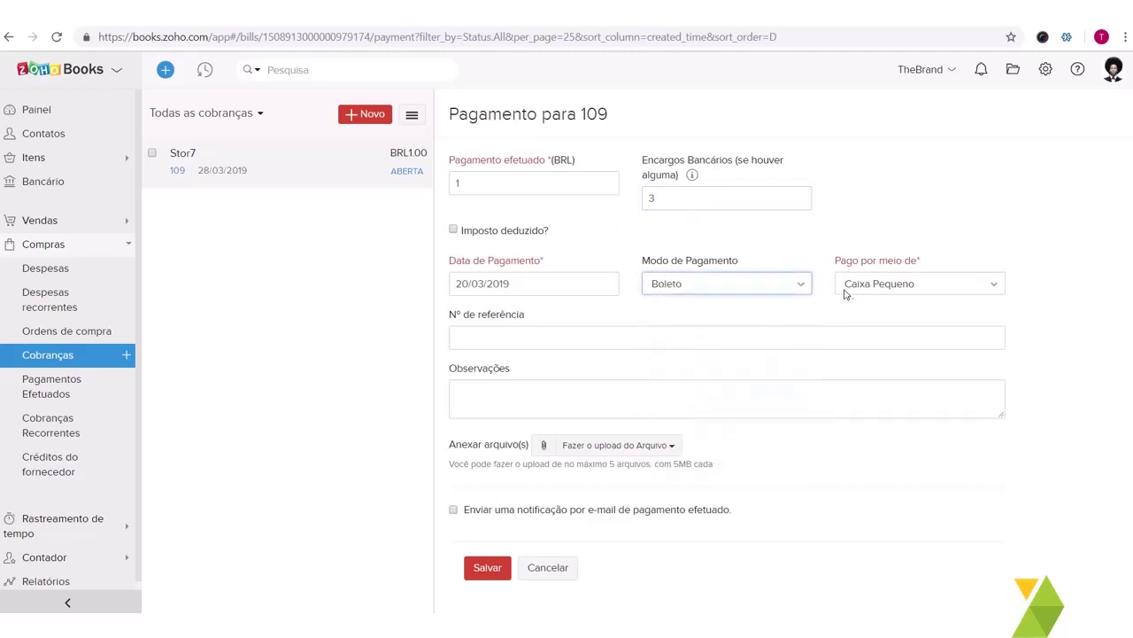
pyautogui.click(870, 288)
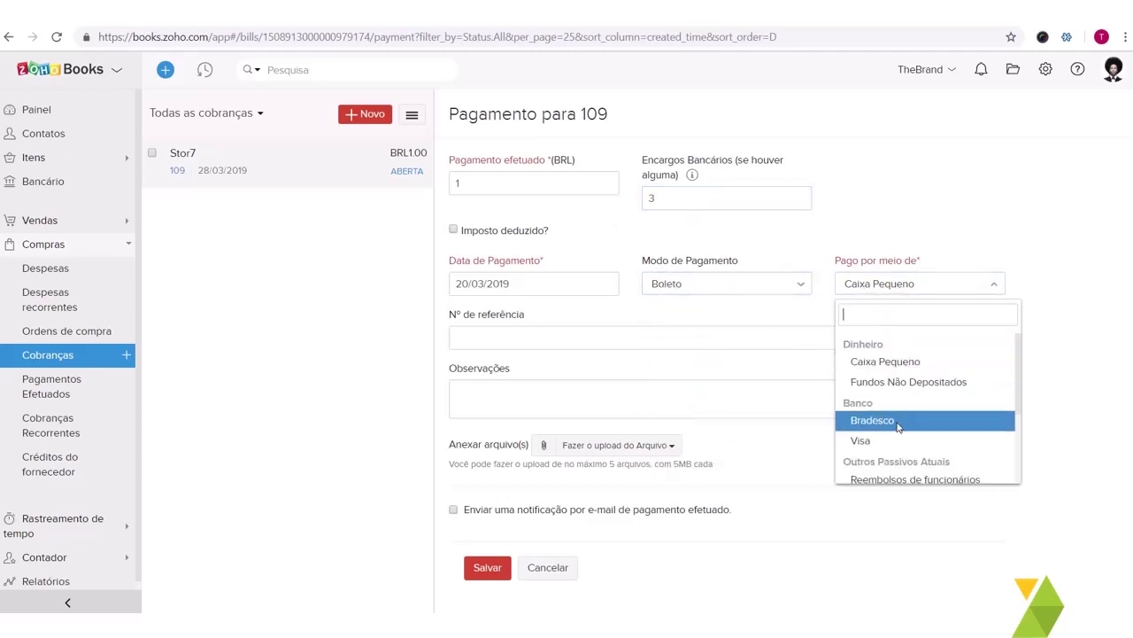
pyautogui.click(897, 423)
pyautogui.click(489, 568)
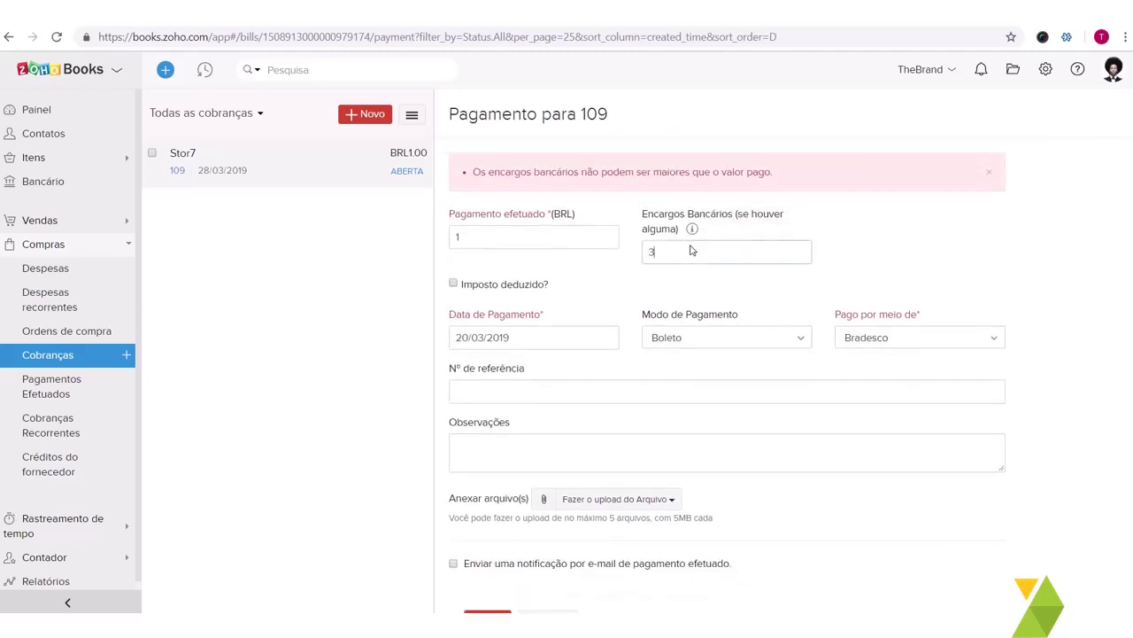
# Step: Clear the rejected bank charges and save the payment
pyautogui.doubleClick(690, 251)
pyautogui.press('BackSpace')
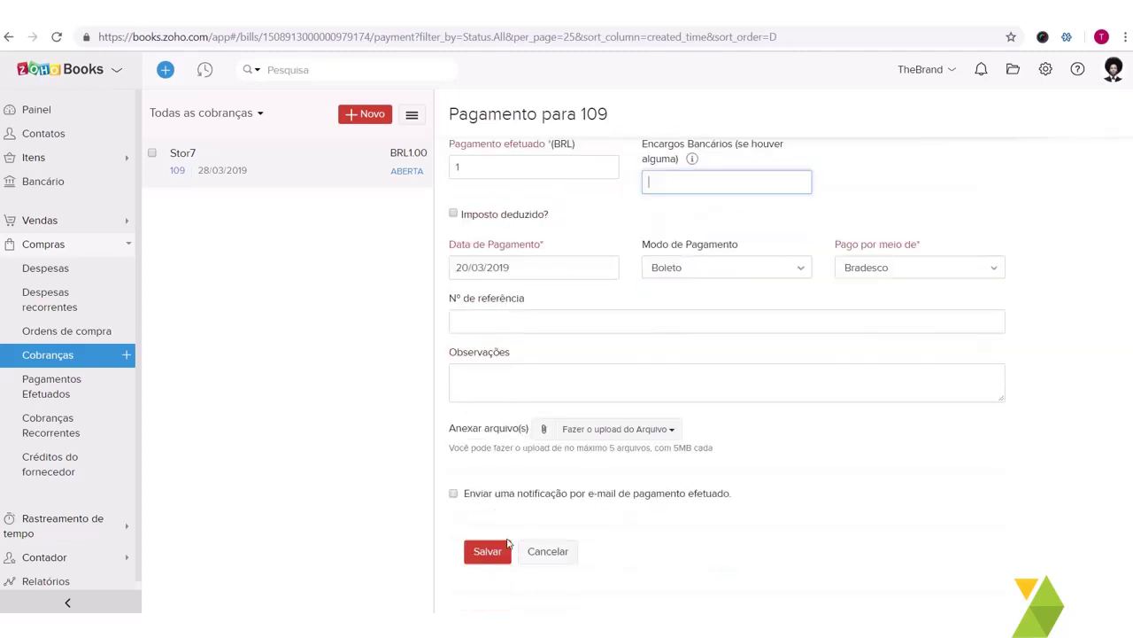
pyautogui.click(487, 552)
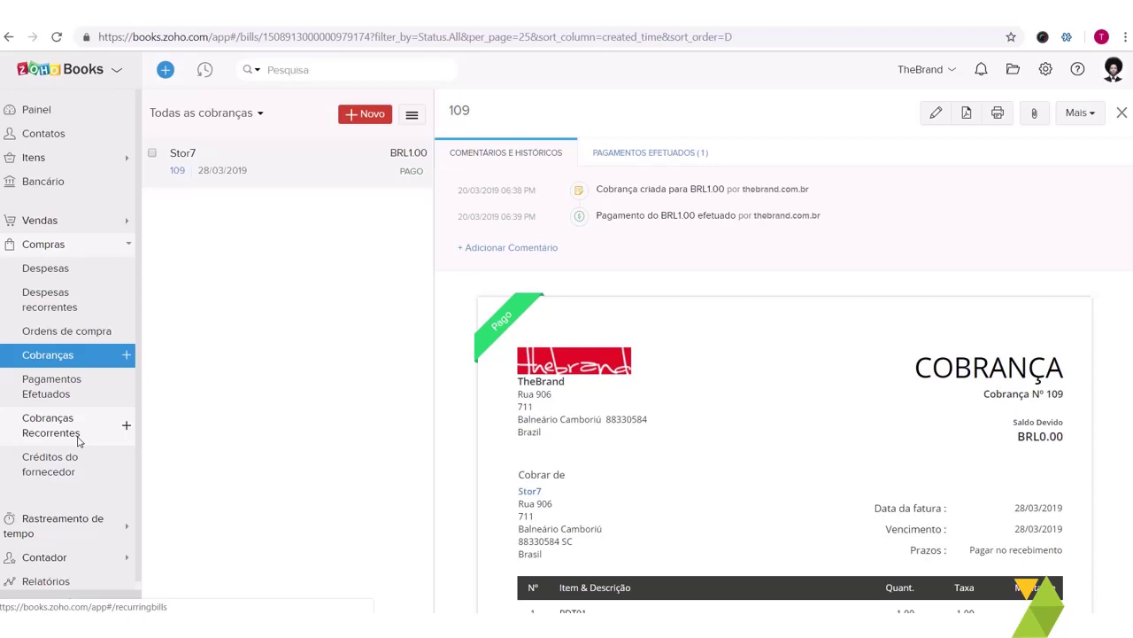
# Step: Start a new recurring bill for vendor Stor7 named Pagamento Funcionário
pyautogui.click(78, 433)
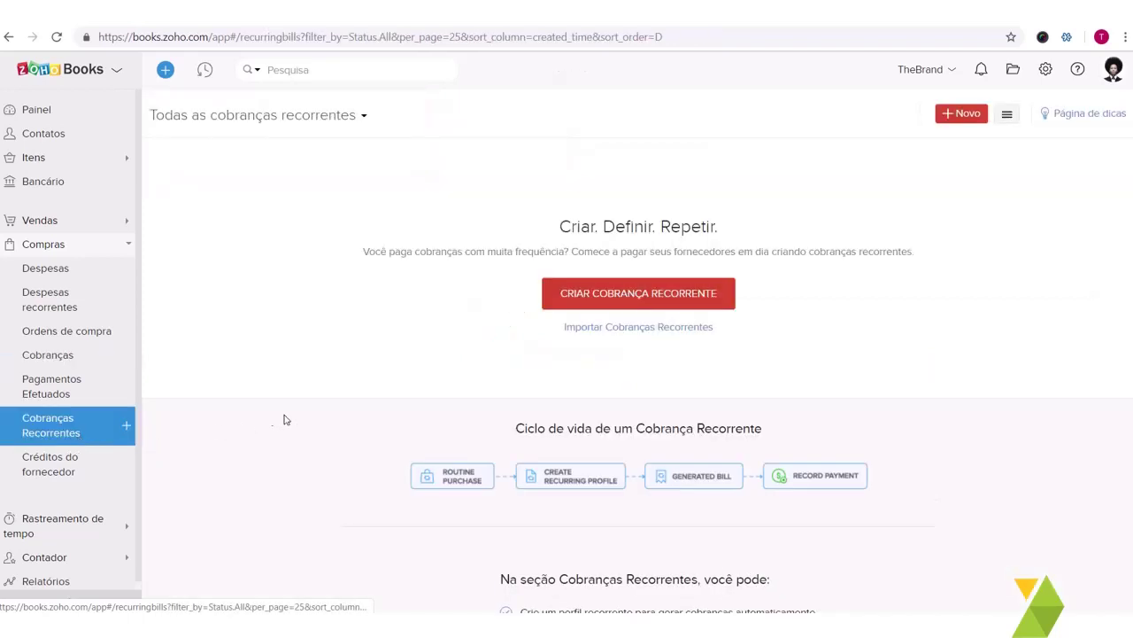
pyautogui.click(637, 297)
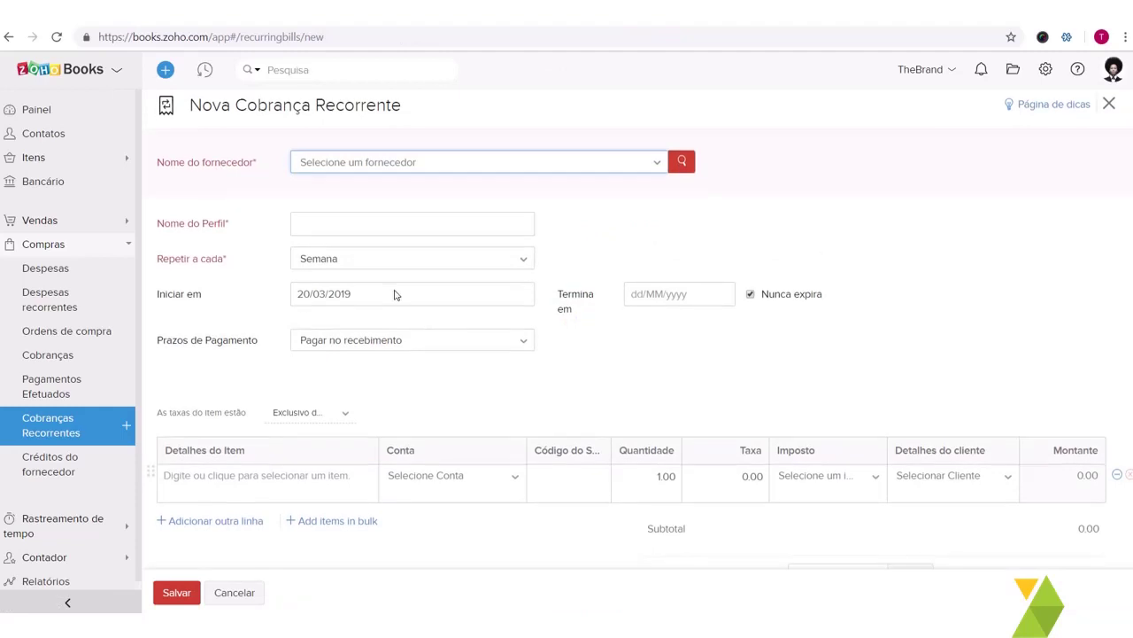
pyautogui.click(401, 263)
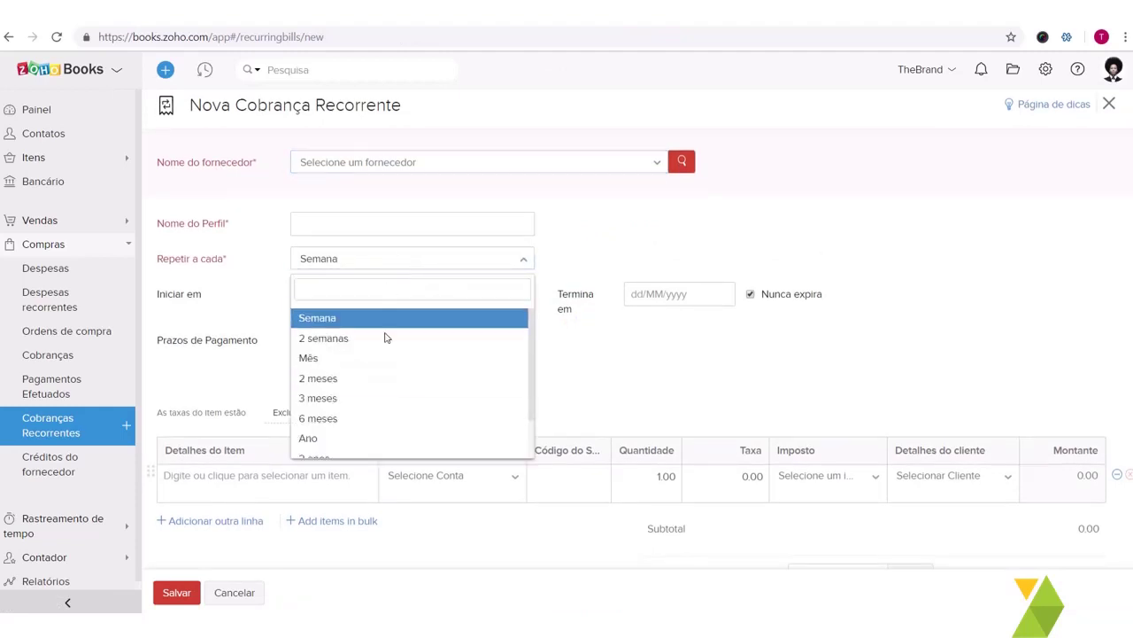
pyautogui.click(382, 168)
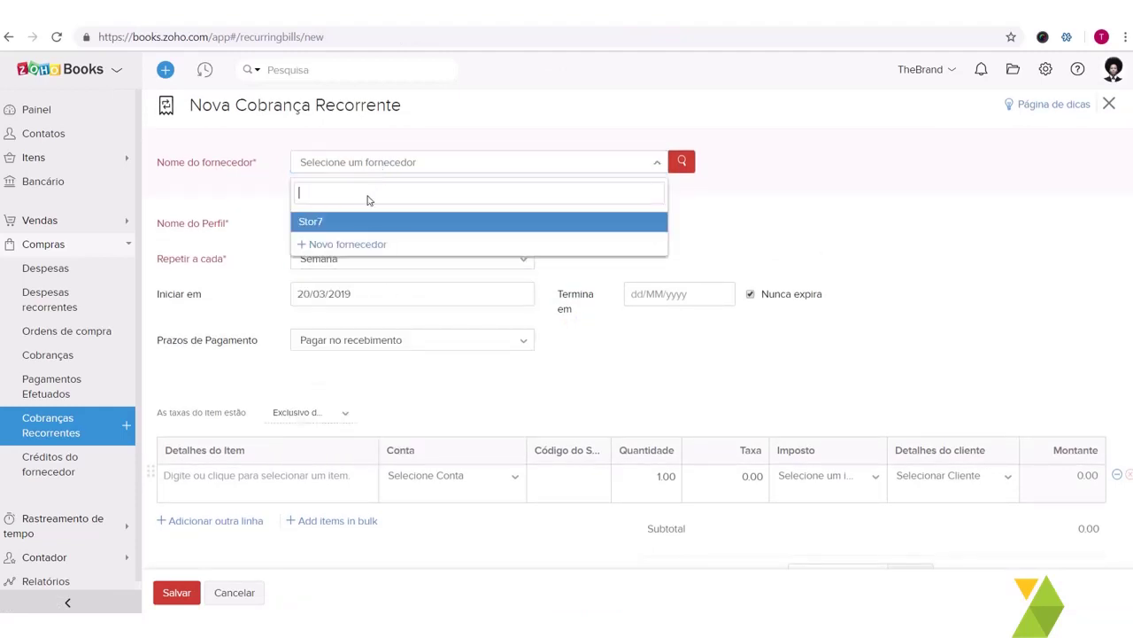
pyautogui.click(364, 225)
pyautogui.click(356, 232)
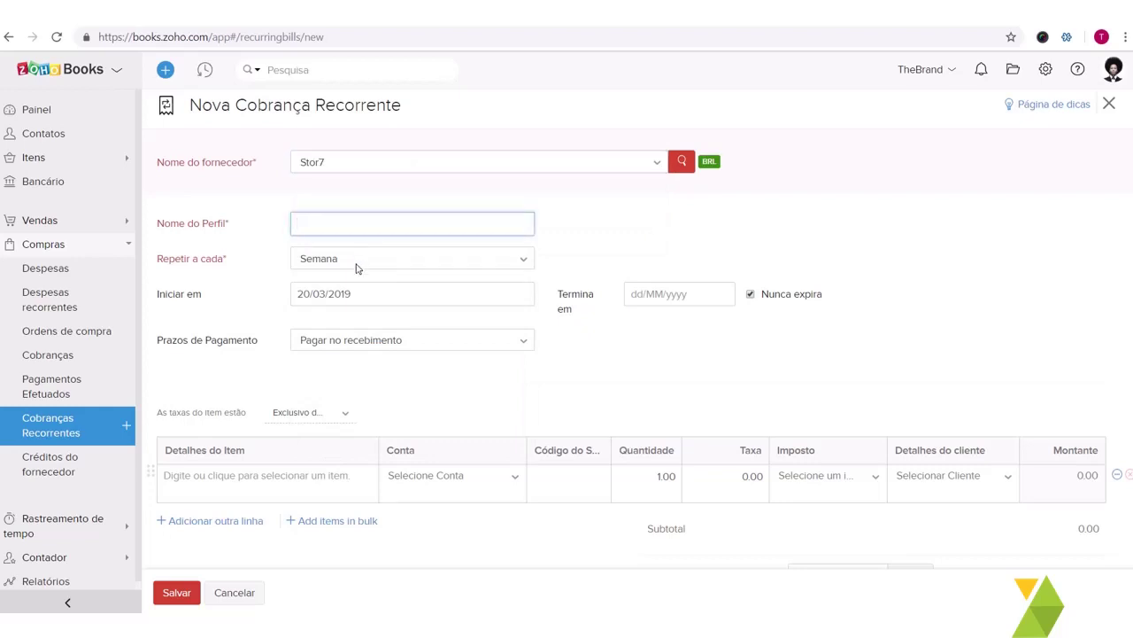
pyautogui.write('Pagamento Funcionário')
# Step: Make it repeat monthly from 5 April 2019, payable on receipt
pyautogui.click(355, 265)
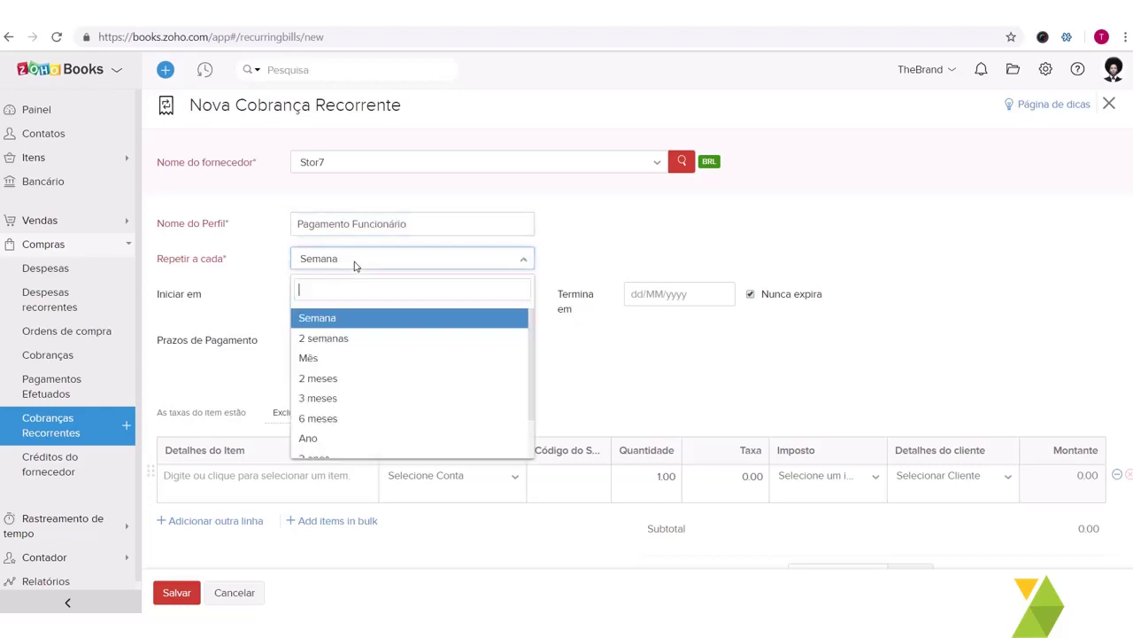
pyautogui.click(356, 368)
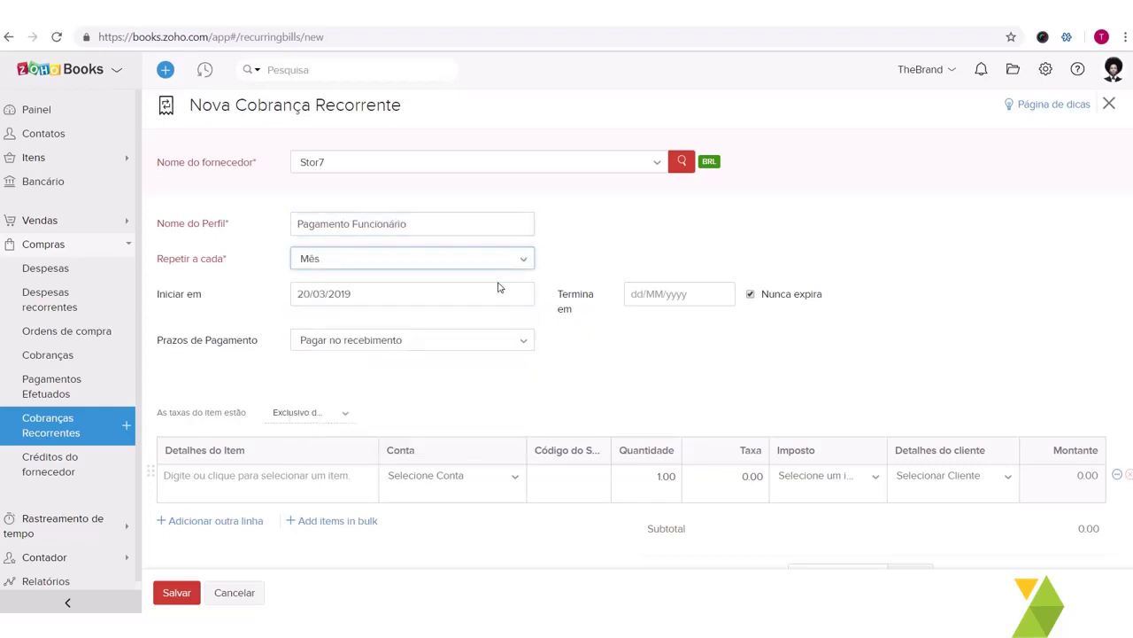
pyautogui.click(472, 299)
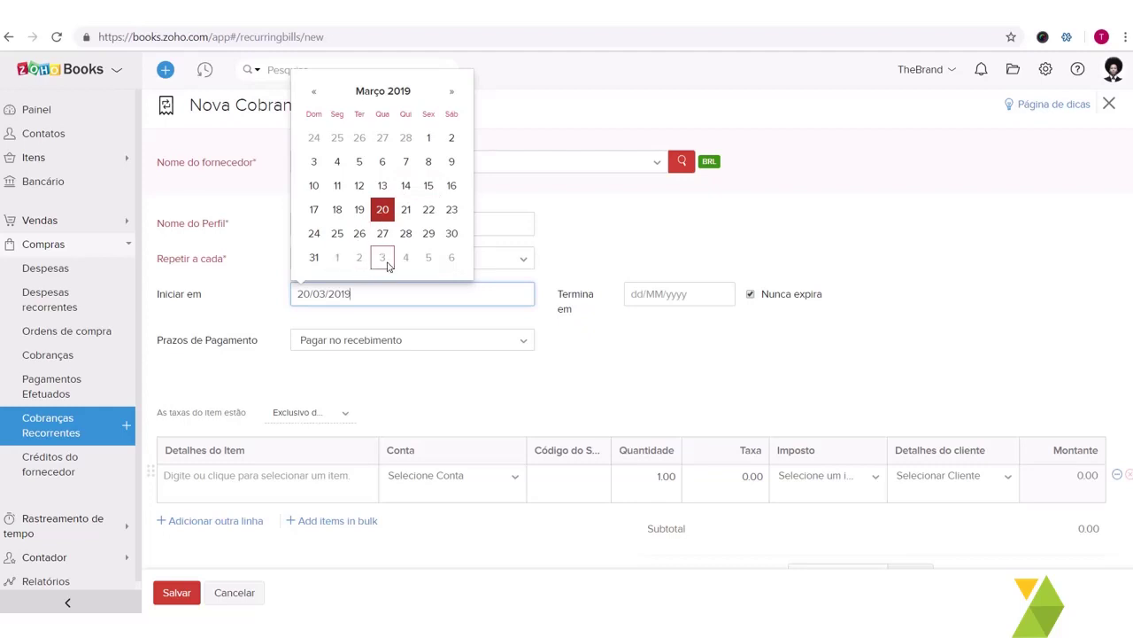
pyautogui.click(429, 260)
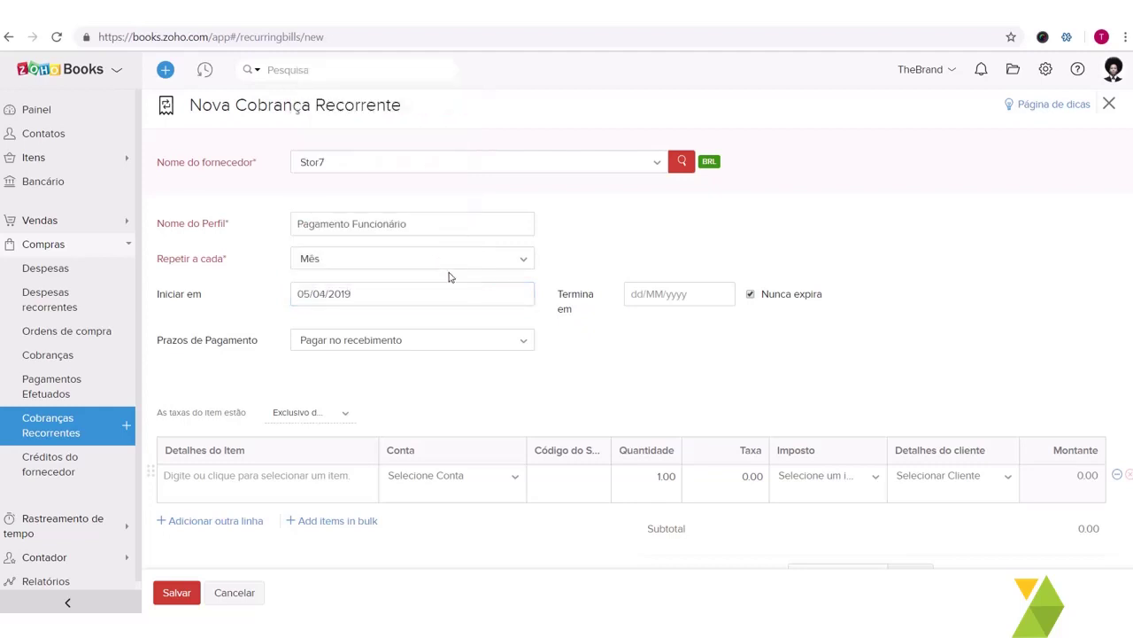
pyautogui.click(381, 337)
pyautogui.click(381, 337)
# Step: Add item PDT01 to the line and save the recurring bill
pyautogui.scroll(-2, 381, 337)
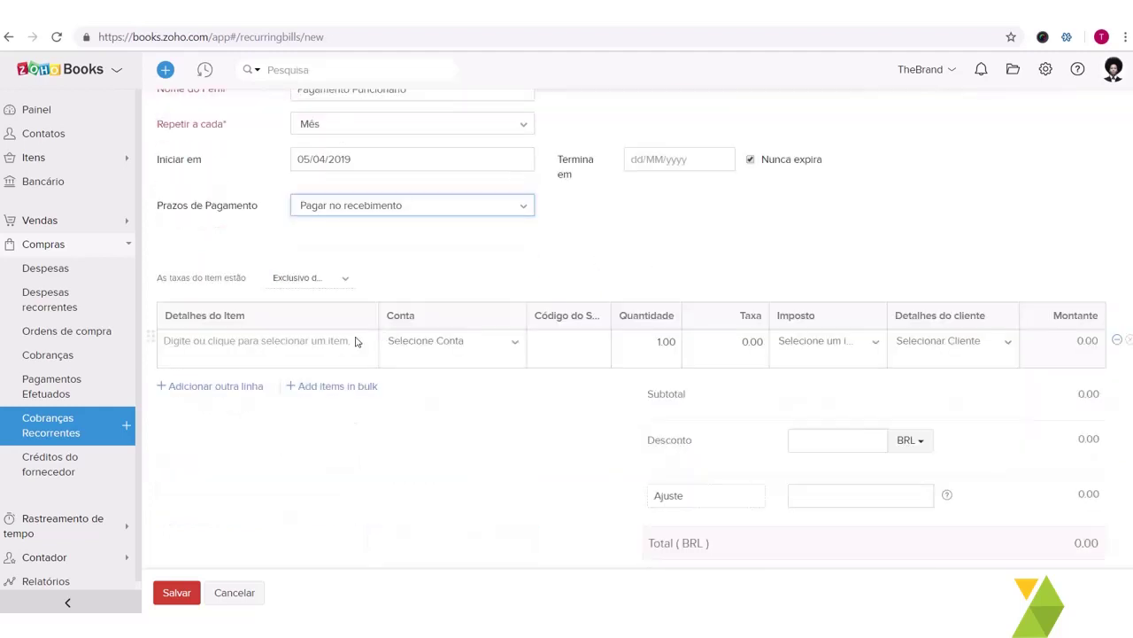
pyautogui.click(318, 359)
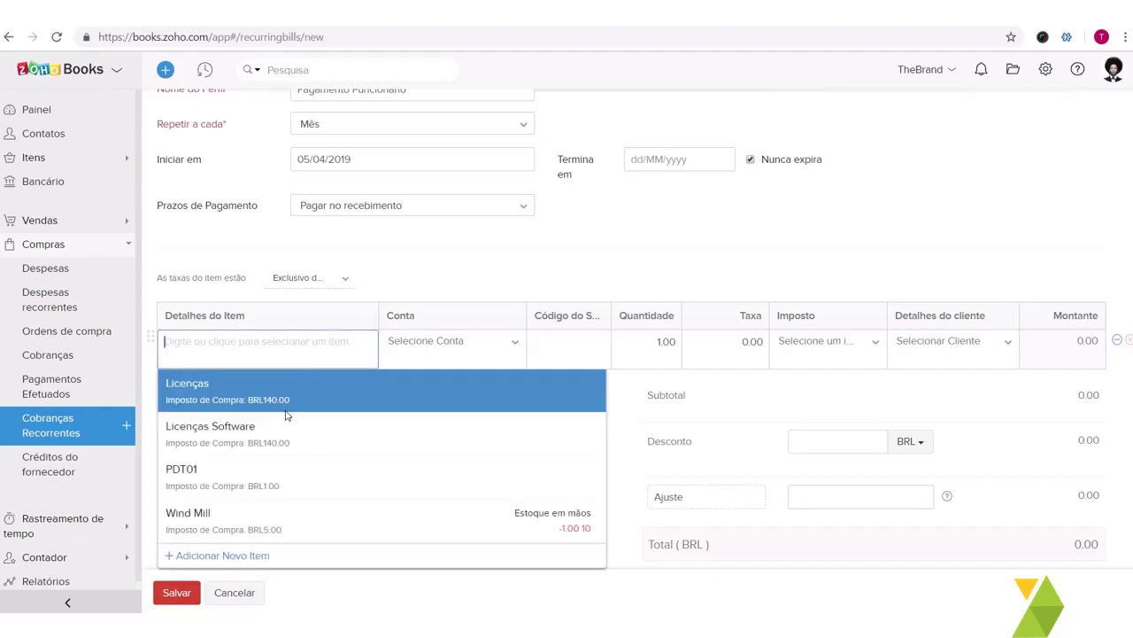
pyautogui.click(277, 475)
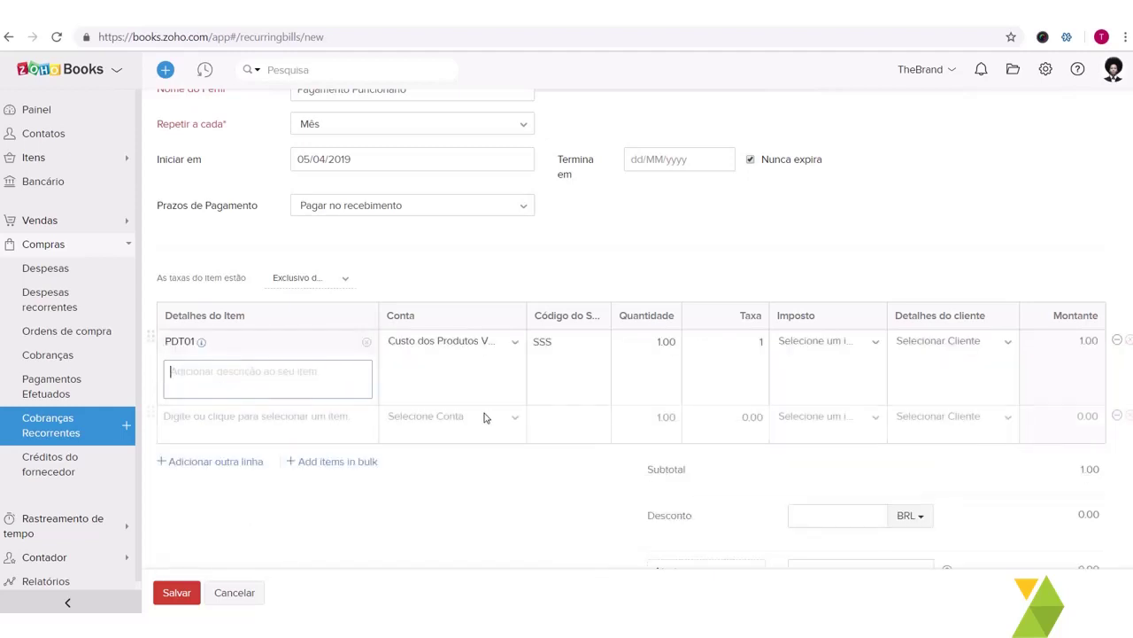
pyautogui.scroll(-3, 486, 417)
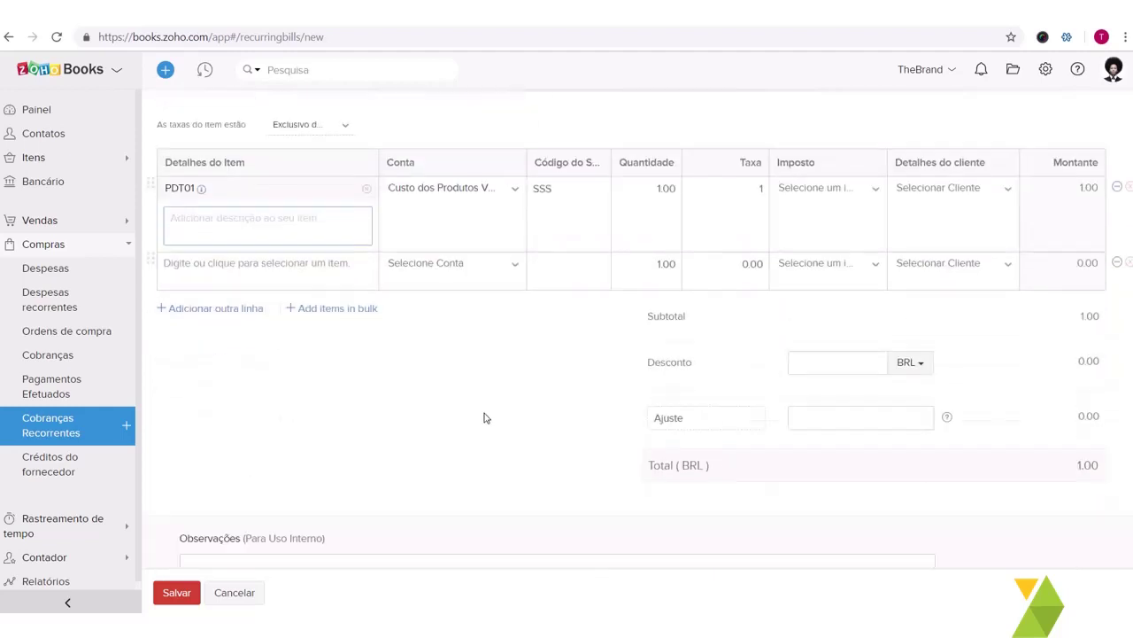
pyautogui.click(170, 592)
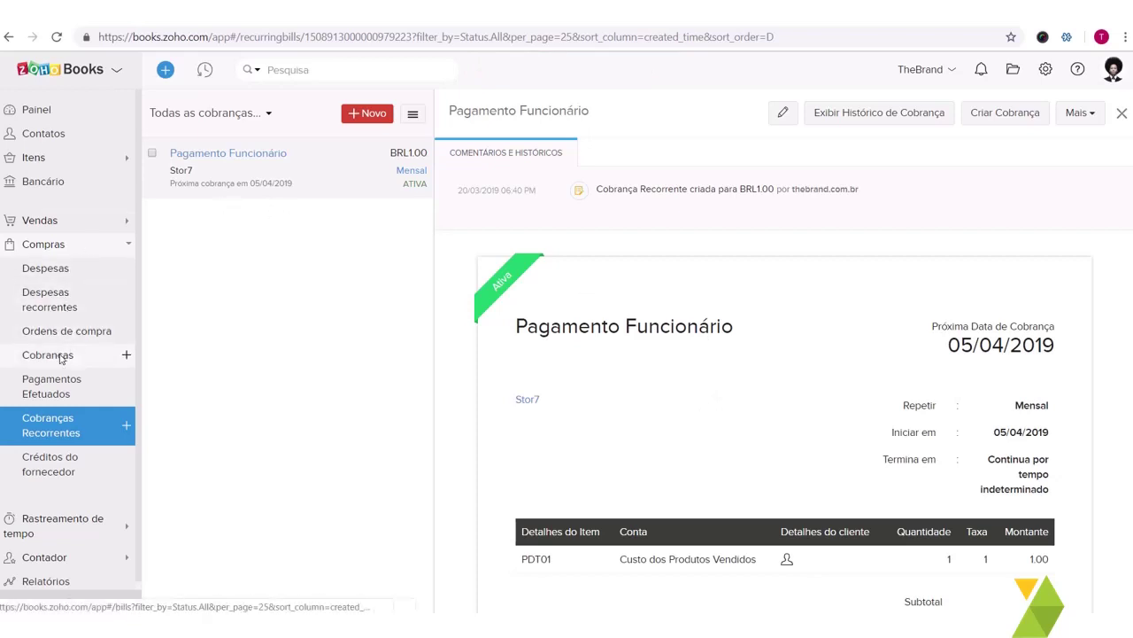
# Step: Go to the Compras > Cobranças bills list and expand the Vendas sidebar section
pyautogui.click(48, 355)
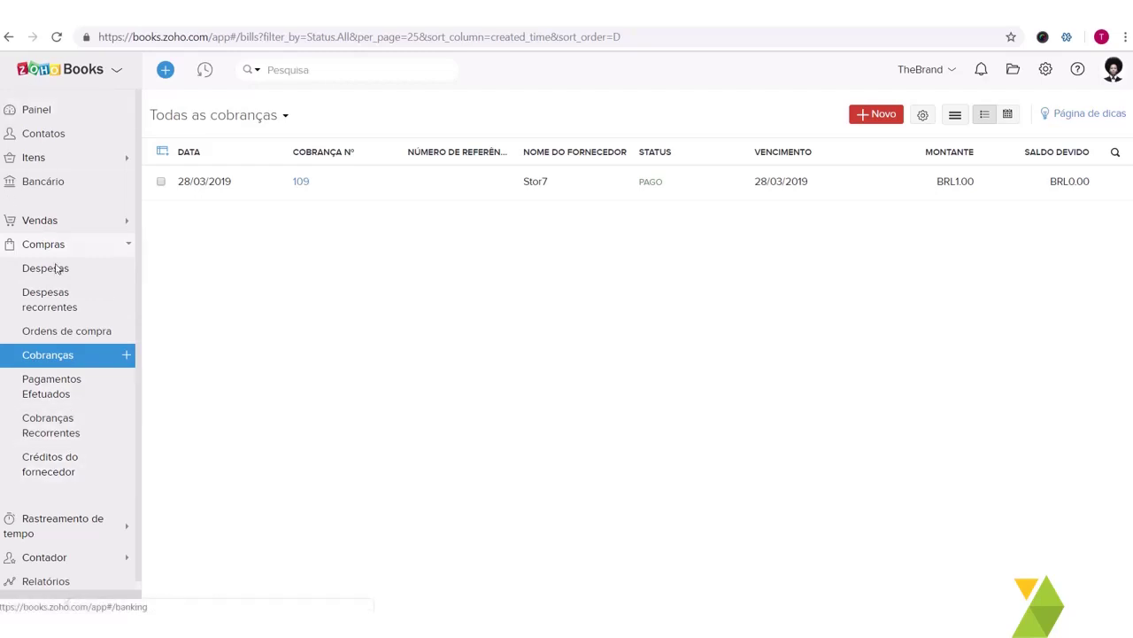
pyautogui.click(71, 220)
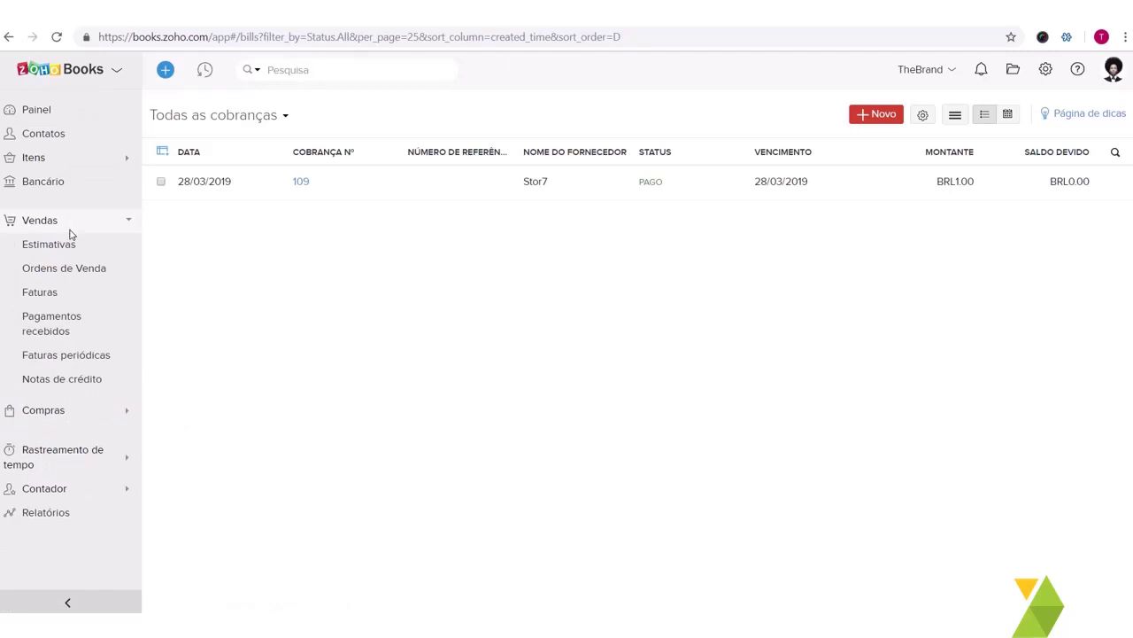
# Step: From the Vendas > Faturas list, open overdue invoice INV-000461
pyautogui.click(75, 301)
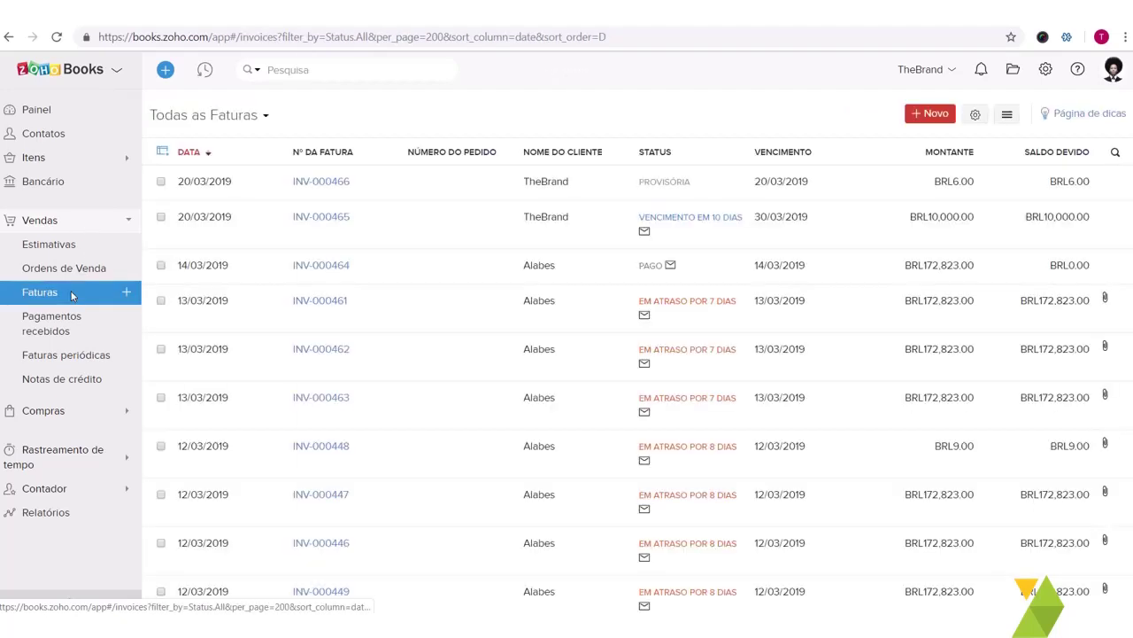
pyautogui.scroll(-5, 543, 330)
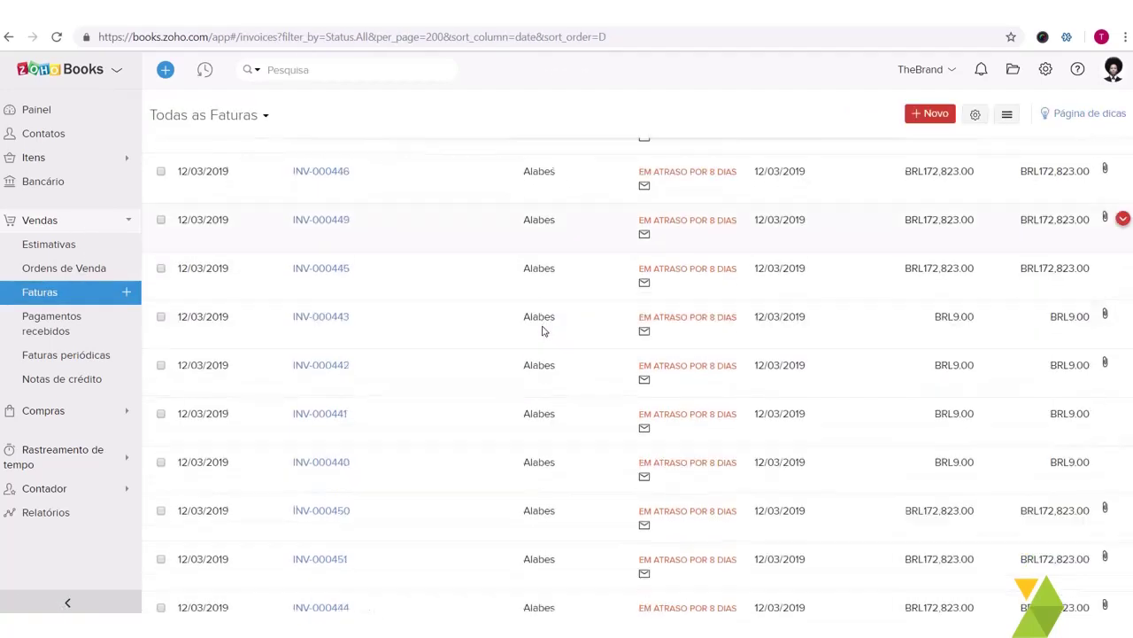
pyautogui.scroll(6, 575, 301)
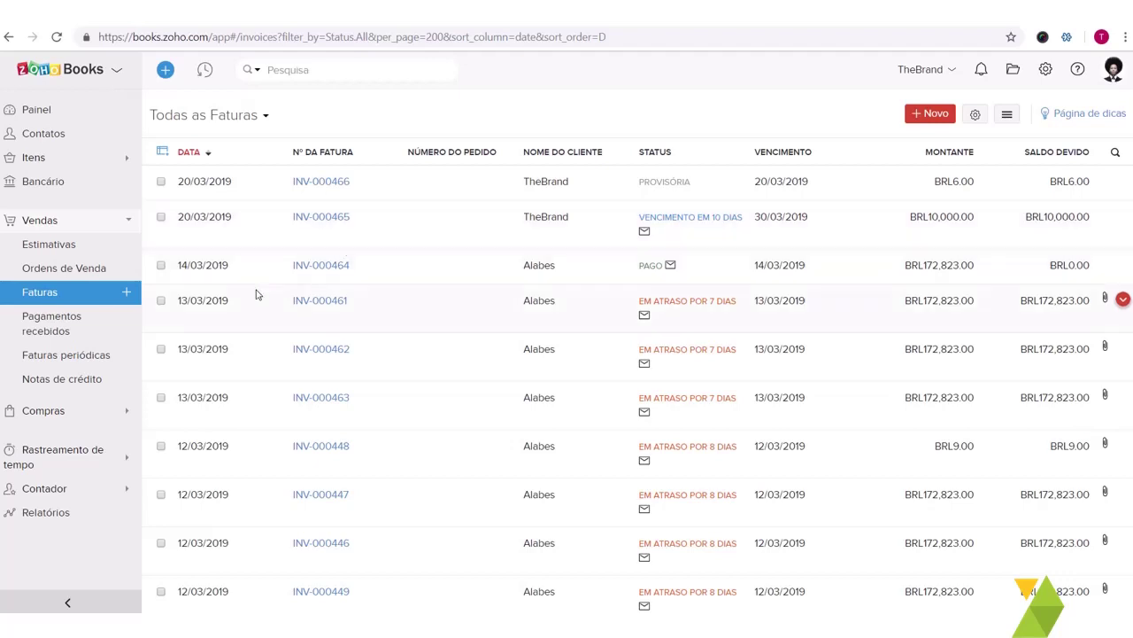
pyautogui.click(197, 318)
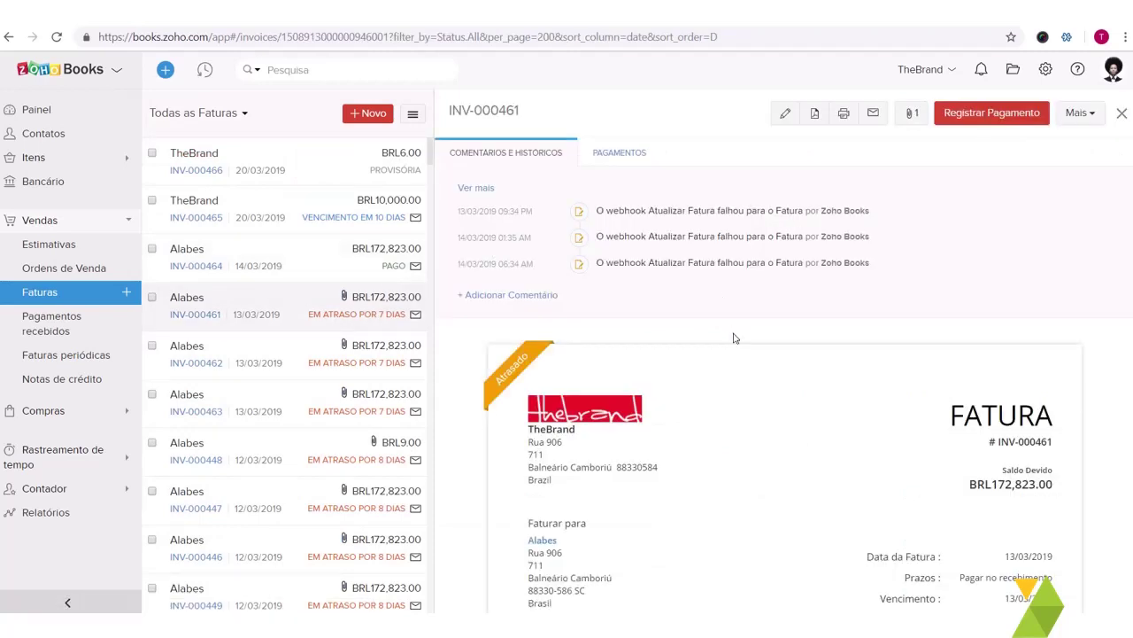
# Step: Register the full BRL172,823.00 payment on INV-000461 with payment mode Boleto
pyautogui.scroll(-2, 734, 265)
pyautogui.click(993, 112)
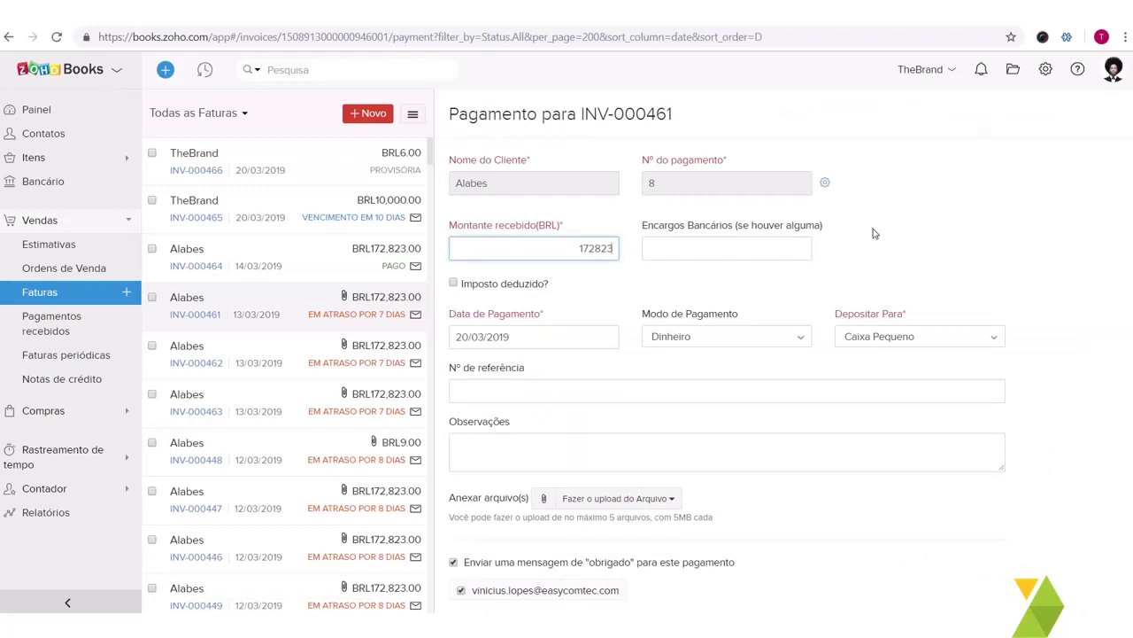
pyautogui.scroll(-1, 744, 276)
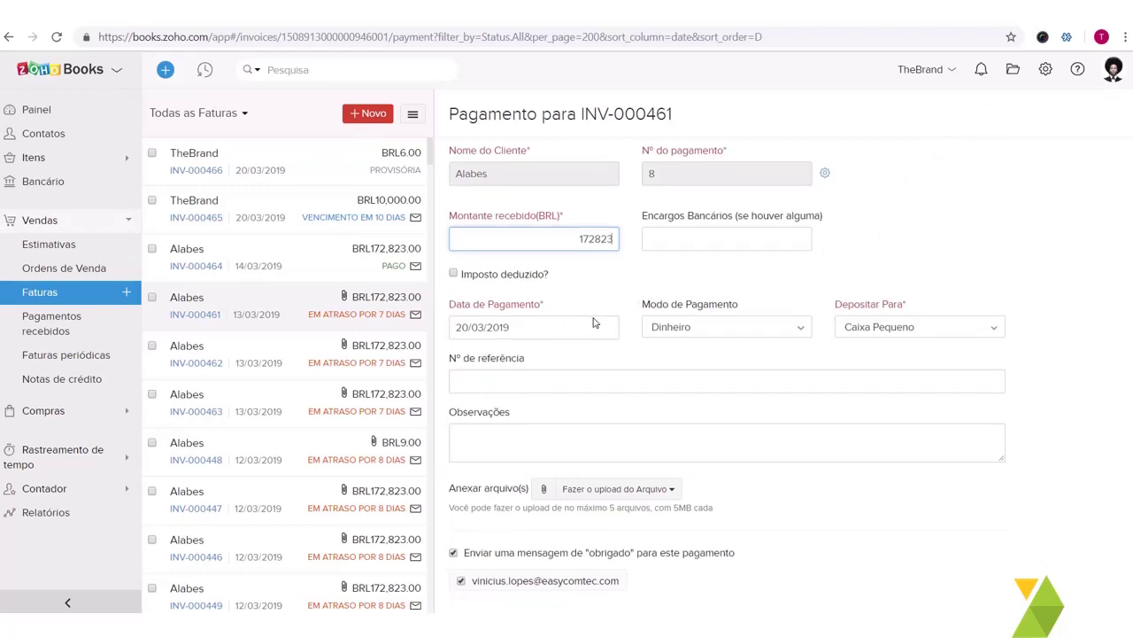
pyautogui.click(696, 328)
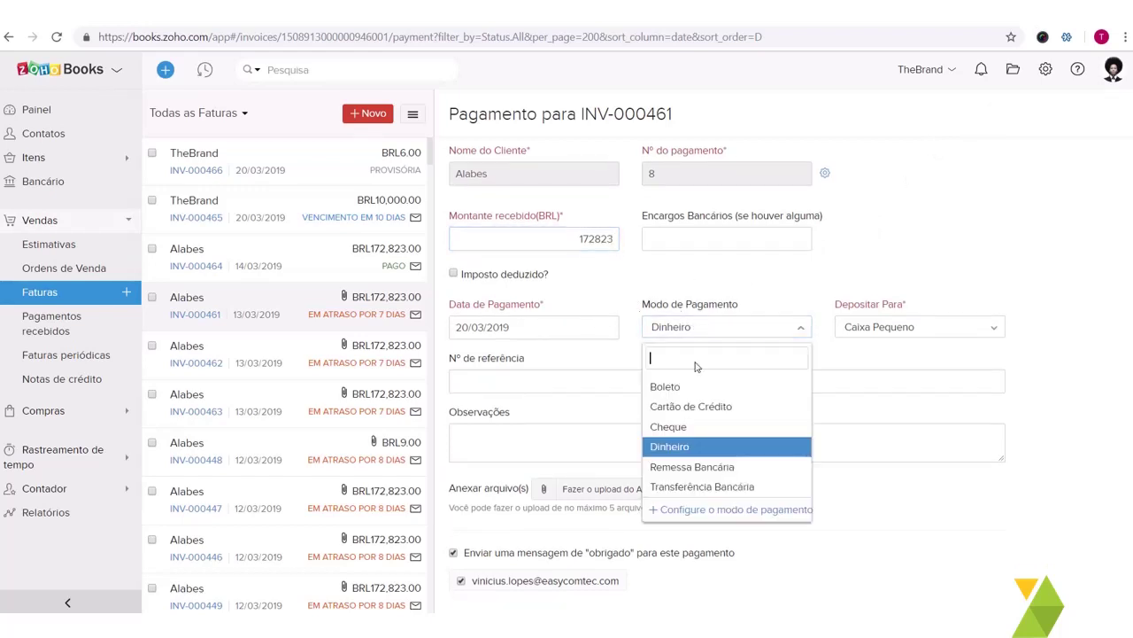
pyautogui.press('Escape')
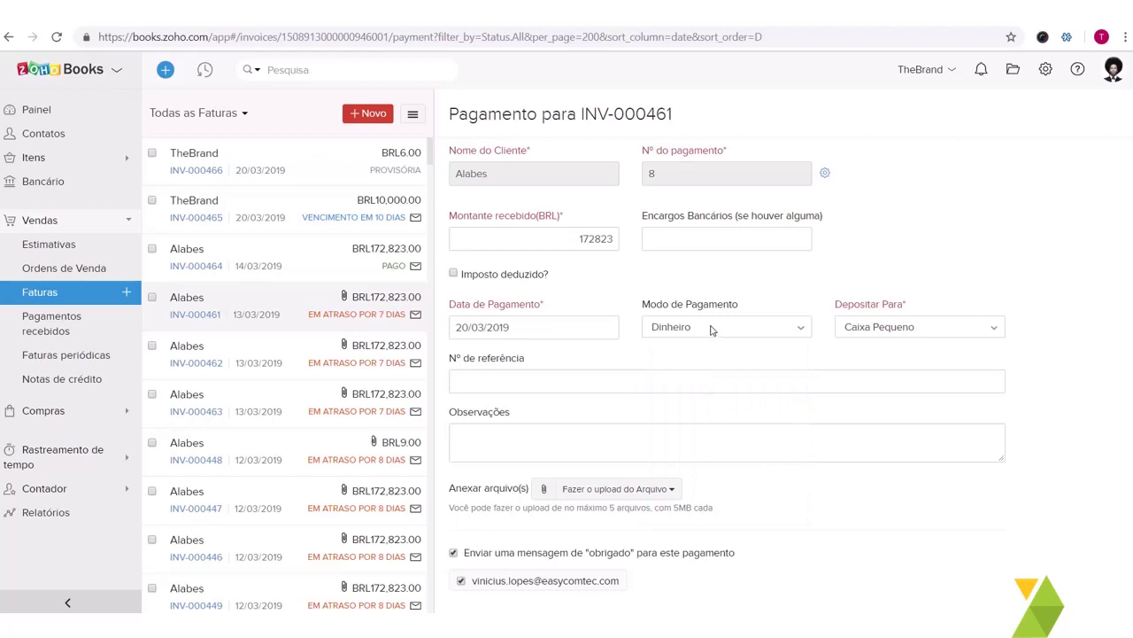
pyautogui.click(710, 328)
pyautogui.click(705, 388)
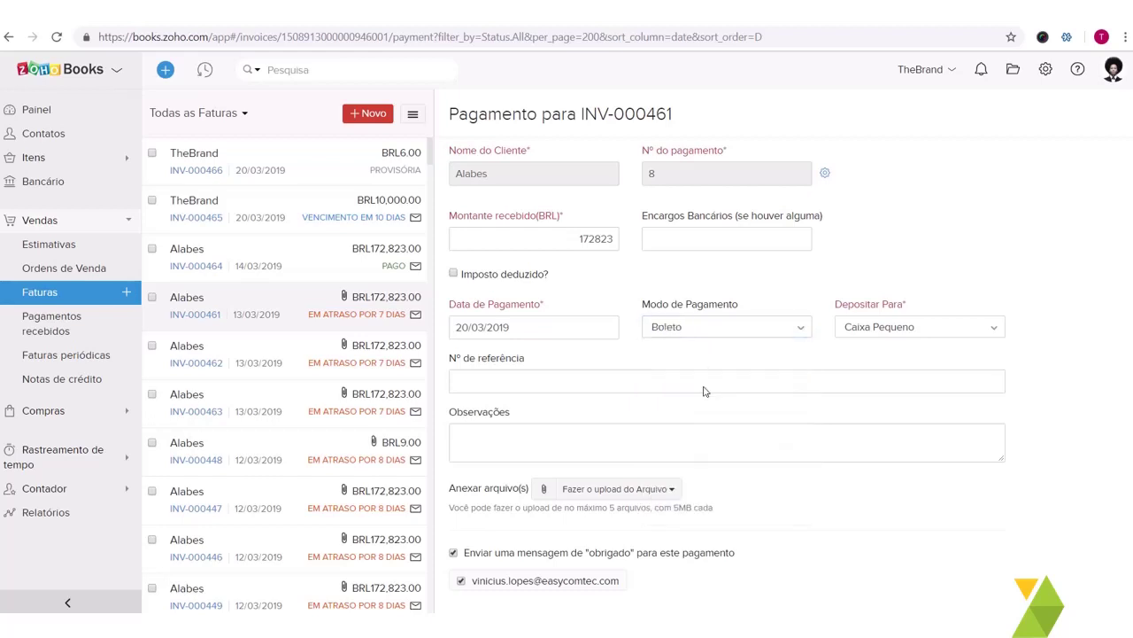
pyautogui.click(699, 248)
pyautogui.scroll(-2, 646, 392)
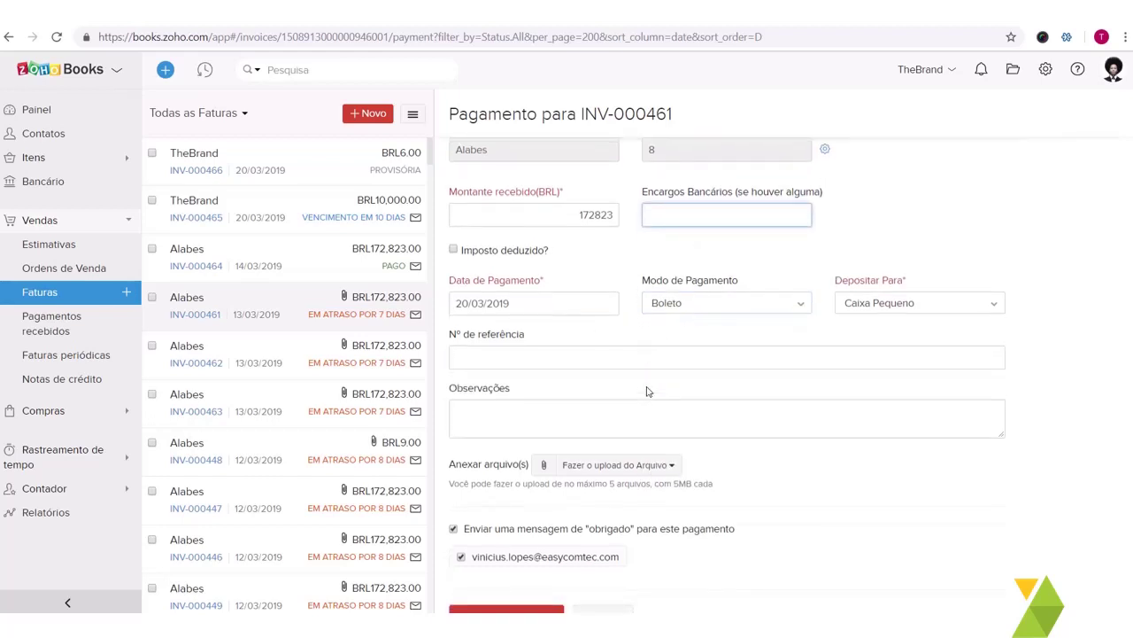
pyautogui.scroll(2, 646, 391)
pyautogui.scroll(-2, 646, 392)
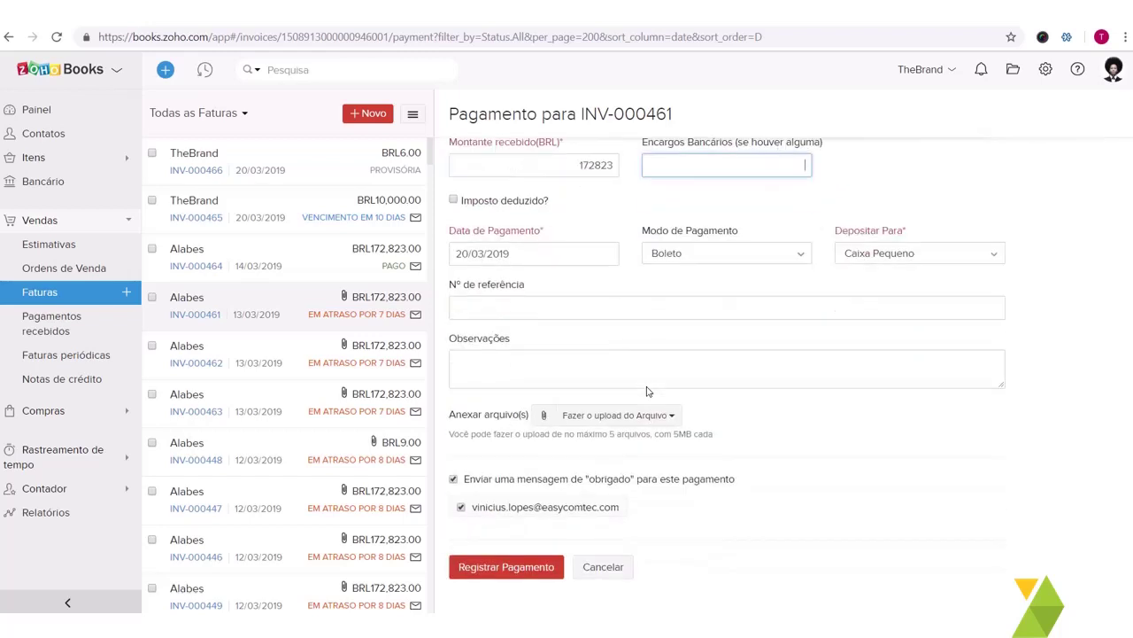
pyautogui.click(529, 569)
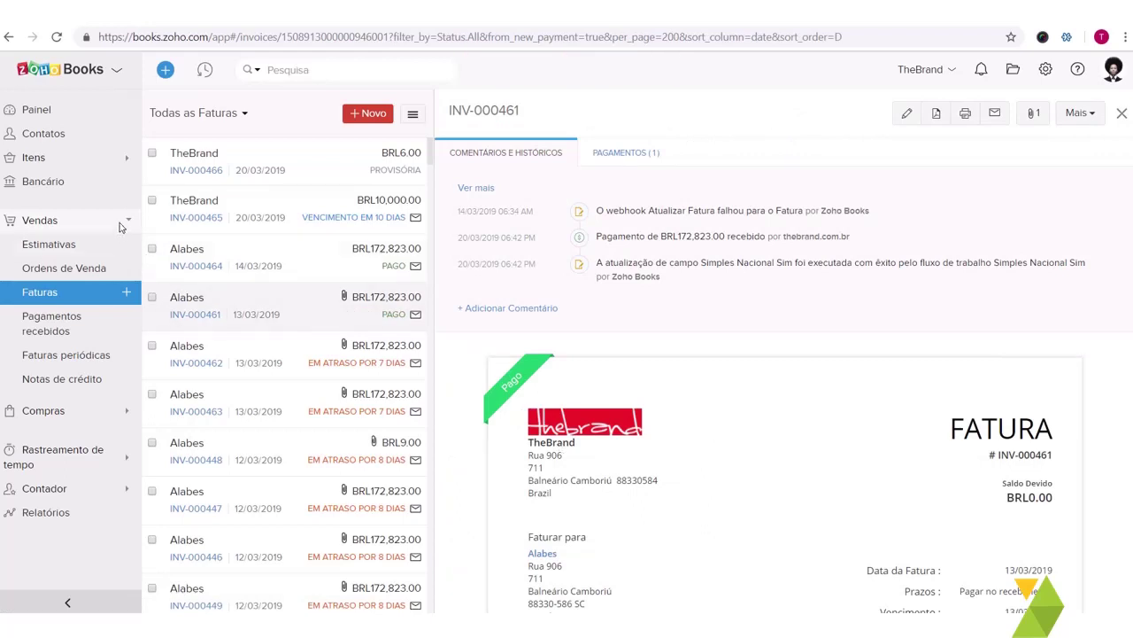
# Step: Open Bancário and view the Bradesco account's transactions
pyautogui.click(75, 182)
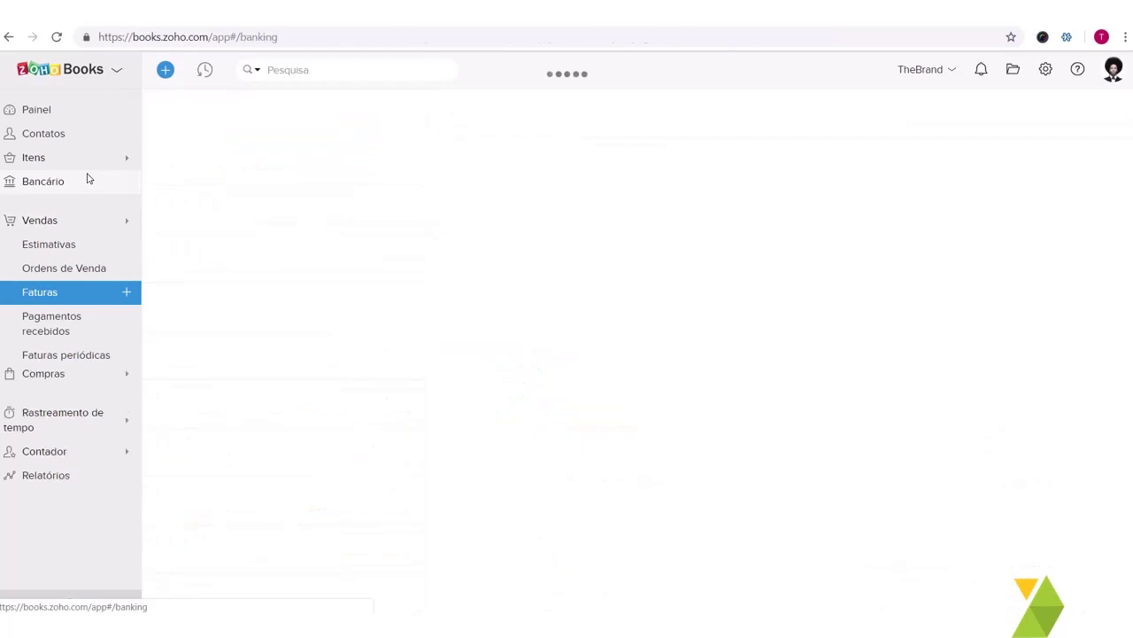
pyautogui.scroll(-2, 450, 387)
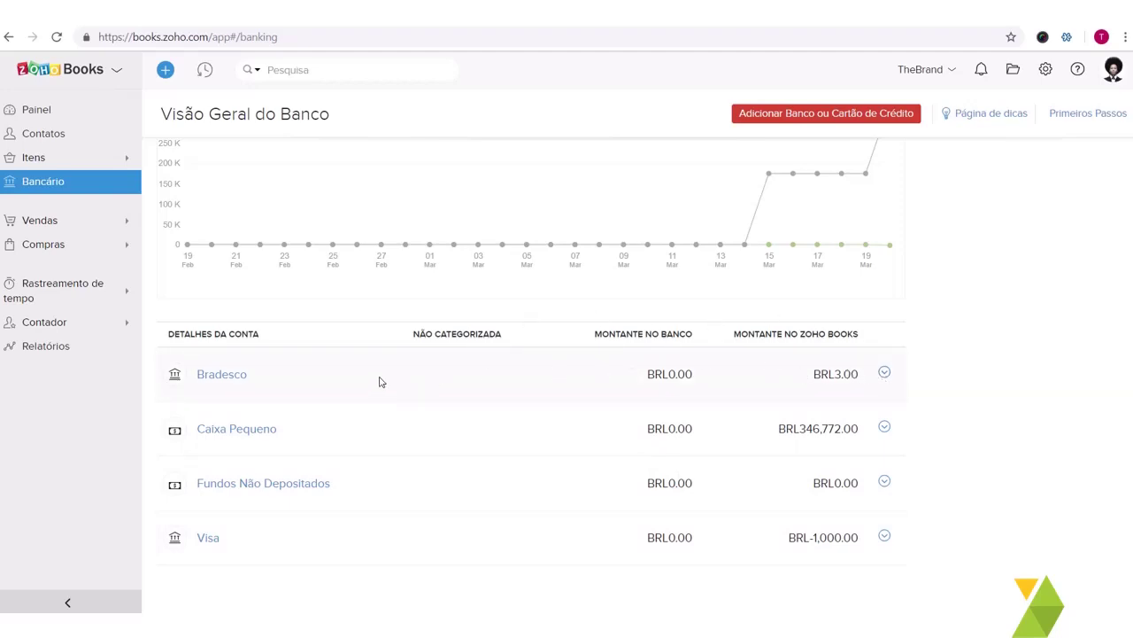
pyautogui.click(245, 379)
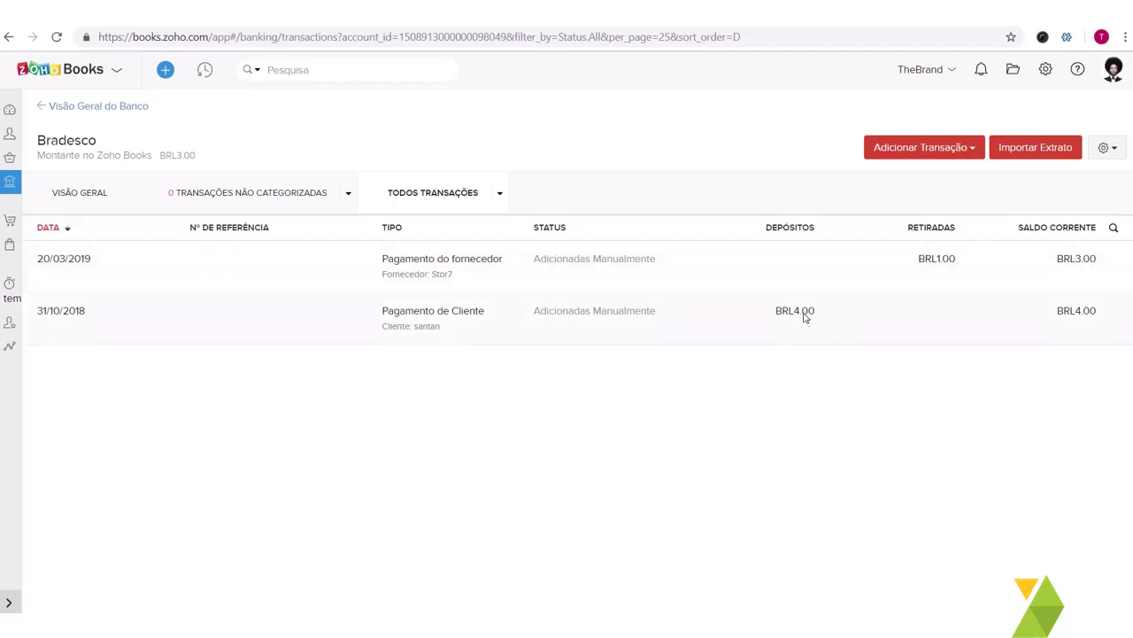
# Step: Return to the bank overview showing BRL346,772.00 cash on hand and BRL-997.00 bank balance
pyautogui.click(42, 108)
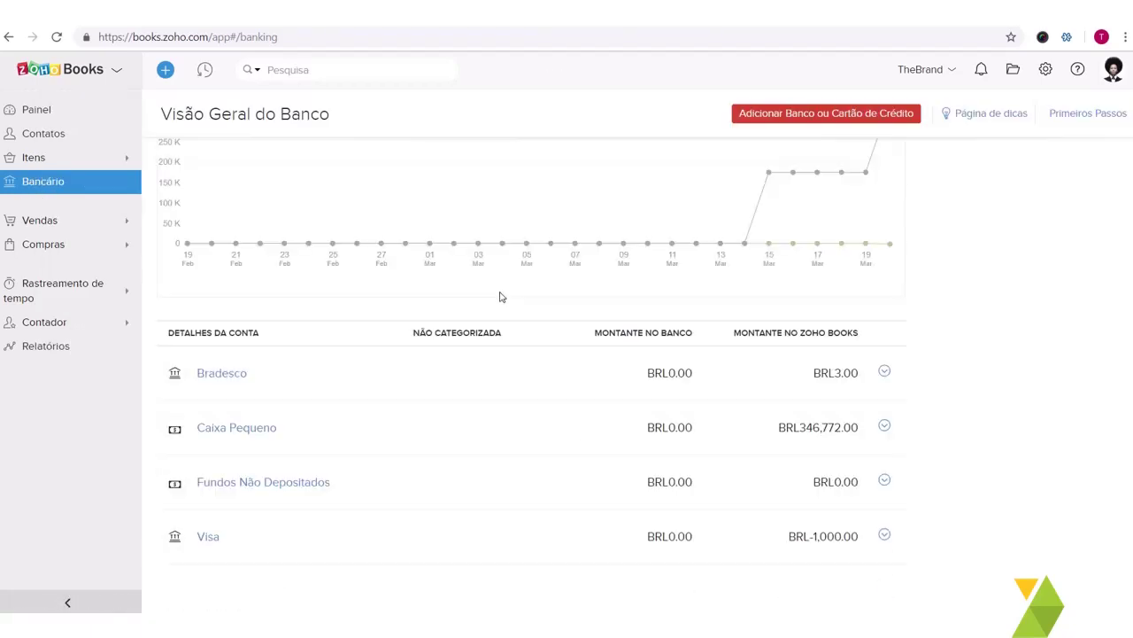
pyautogui.scroll(-2, 478, 295)
pyautogui.click(63, 183)
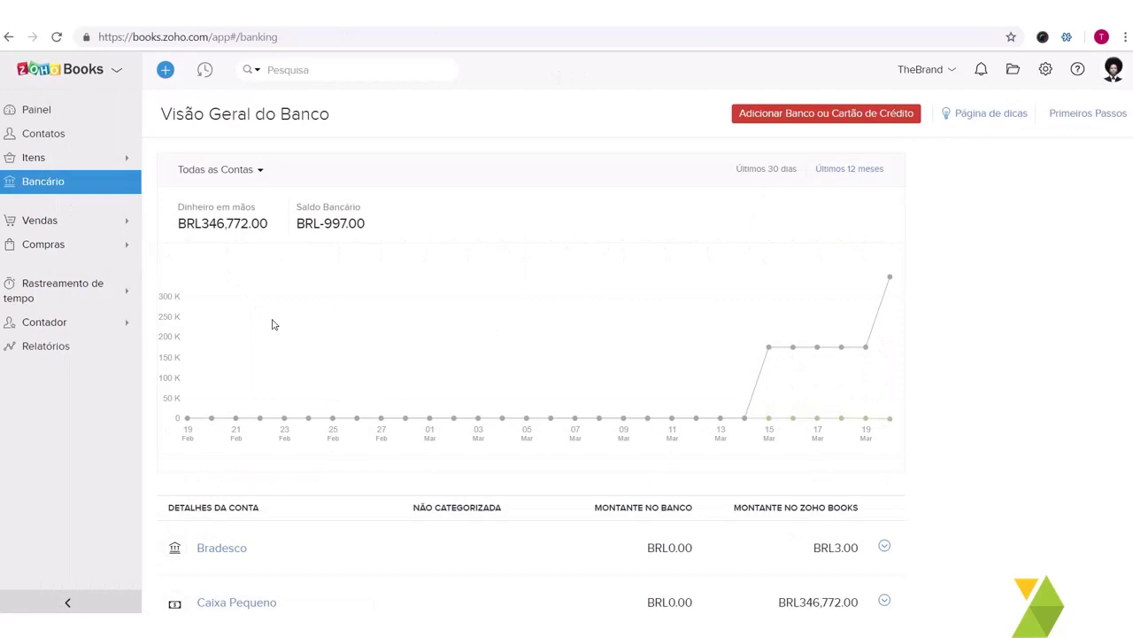